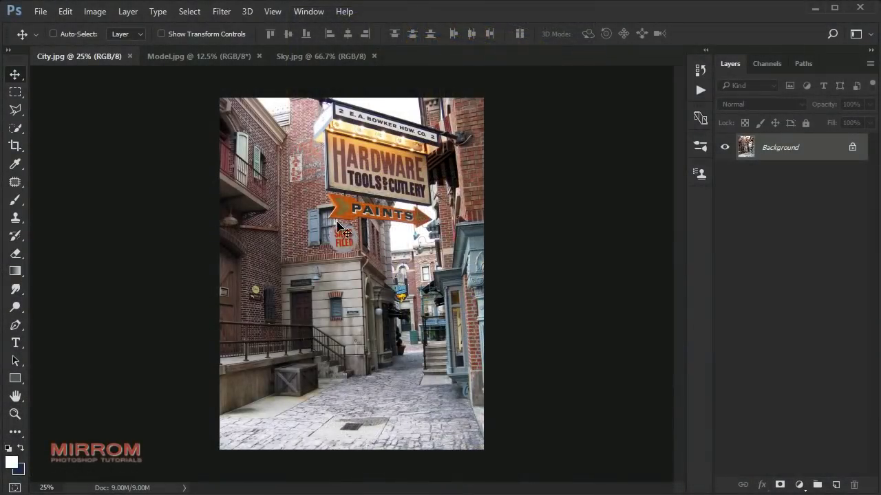
# - Look over the Model.jpg and Sky.jpg photos, then return to City.jpg
pyautogui.click(217, 57)
pyautogui.click(305, 58)
pyautogui.click(234, 55)
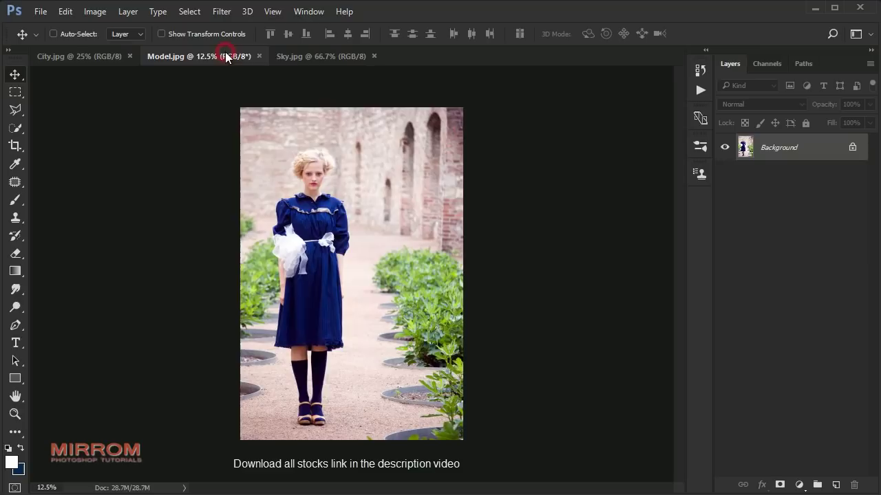
pyautogui.click(102, 56)
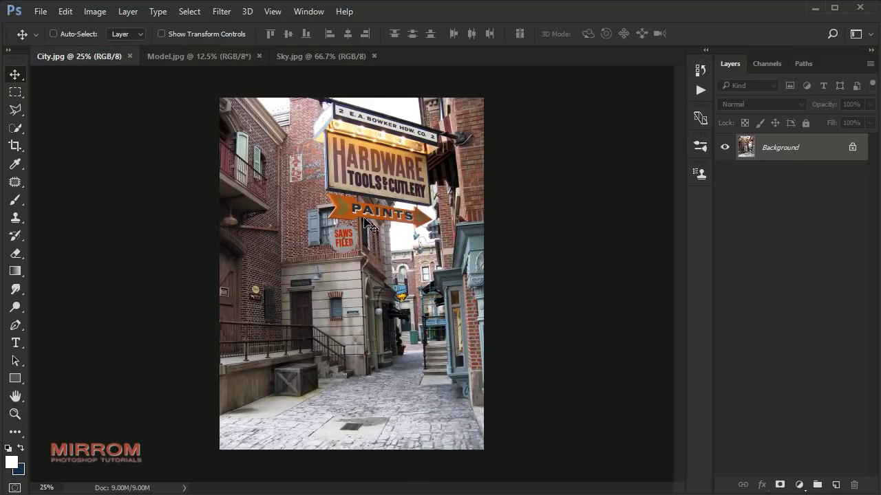
# - Unlock the background as Layer 0 and scale the street photo inward from left, top and right
pyautogui.click(853, 148)
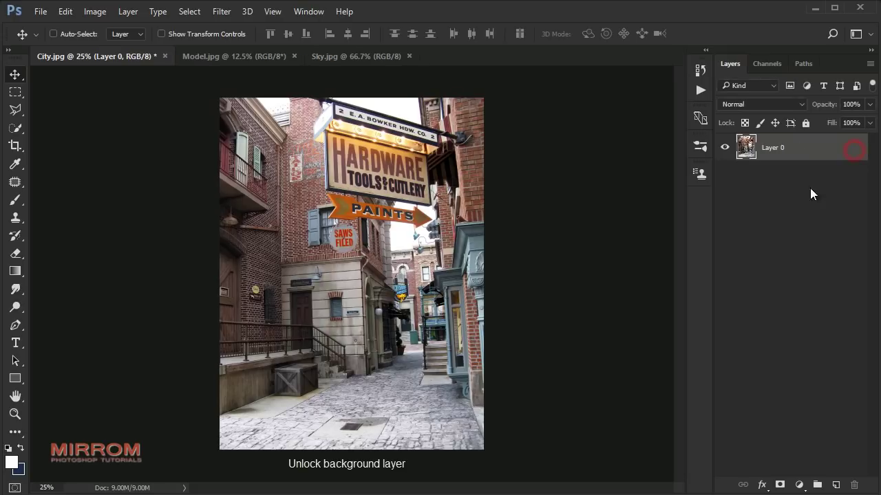
pyautogui.hotkey('ctrl', 't')
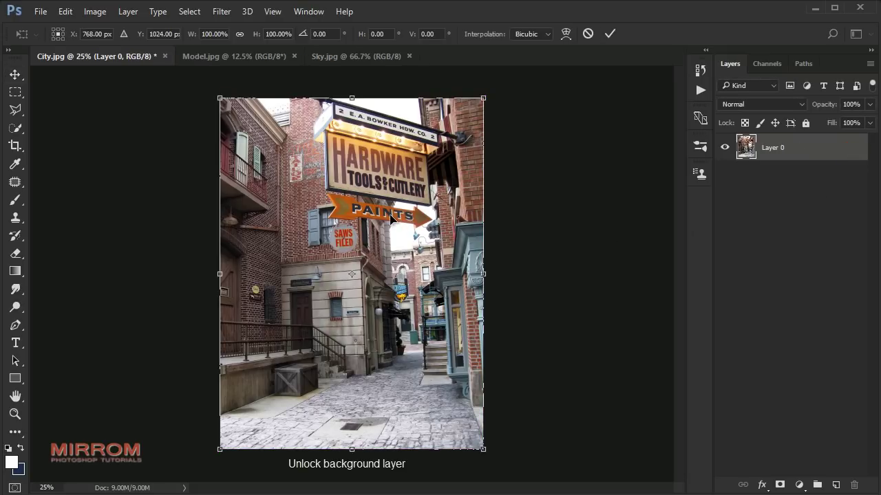
pyautogui.moveTo(221, 275); pyautogui.dragTo(238, 274)
pyautogui.moveTo(361, 99); pyautogui.dragTo(360, 122)
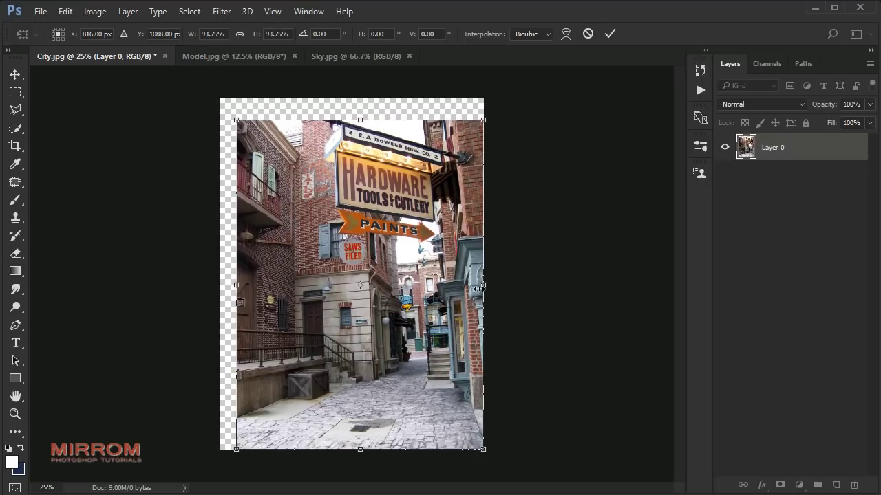
pyautogui.moveTo(480, 286); pyautogui.dragTo(473, 285)
pyautogui.moveTo(427, 247); pyautogui.dragTo(421, 247)
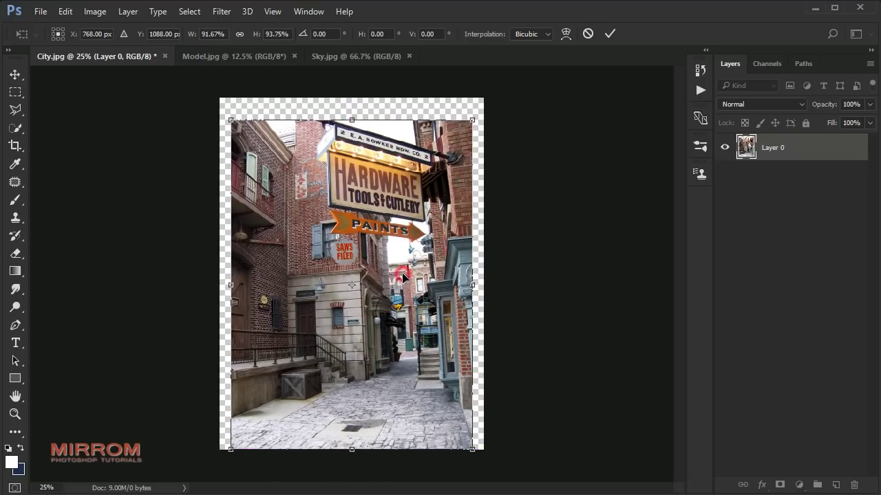
pyautogui.click(610, 33)
pyautogui.moveTo(383, 300); pyautogui.dragTo(384, 289)
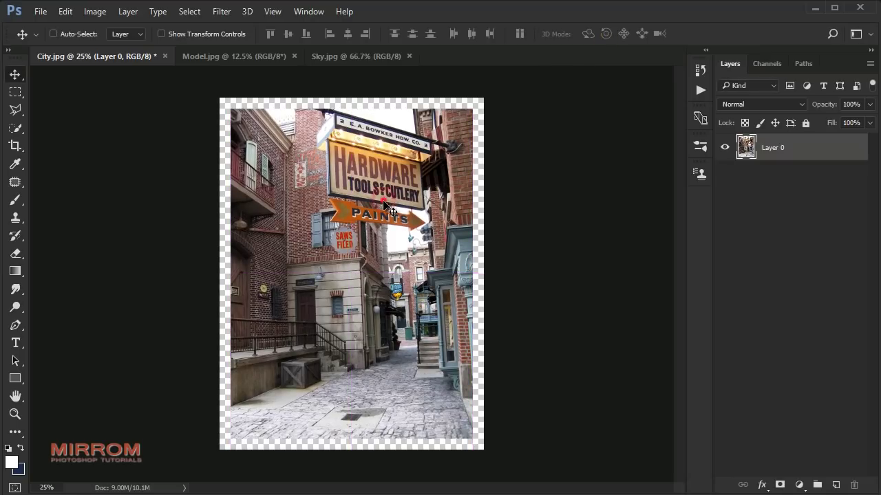
pyautogui.click(15, 145)
# - Crop the canvas to trim the left, right and top transparent margins
pyautogui.click(92, 149)
pyautogui.moveTo(221, 276); pyautogui.dragTo(238, 282)
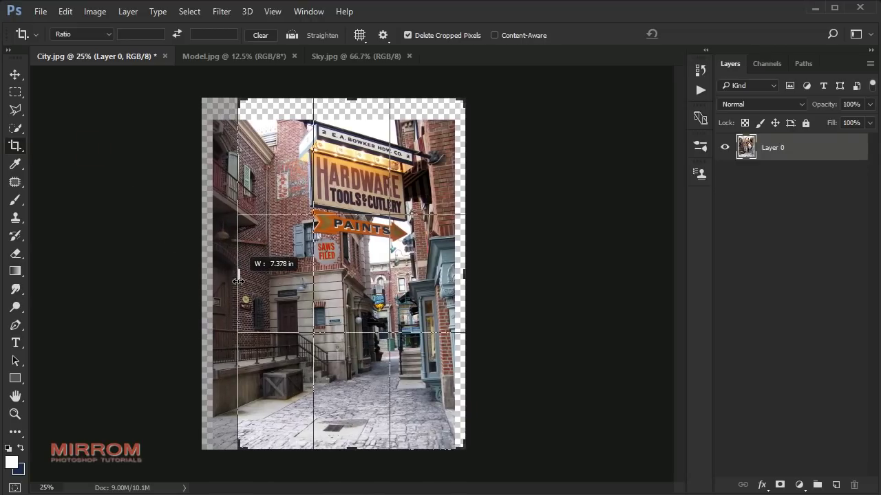
pyautogui.moveTo(465, 281); pyautogui.dragTo(449, 284)
pyautogui.moveTo(352, 101); pyautogui.dragTo(353, 119)
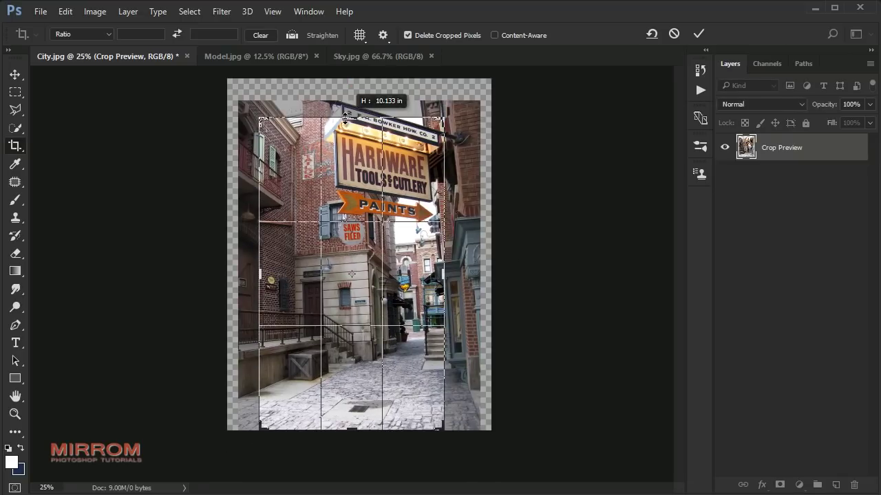
pyautogui.click(698, 34)
# - Free Transform the cropped street image to lower its top edge slightly
pyautogui.press('v')
pyautogui.hotkey('ctrl', 't')
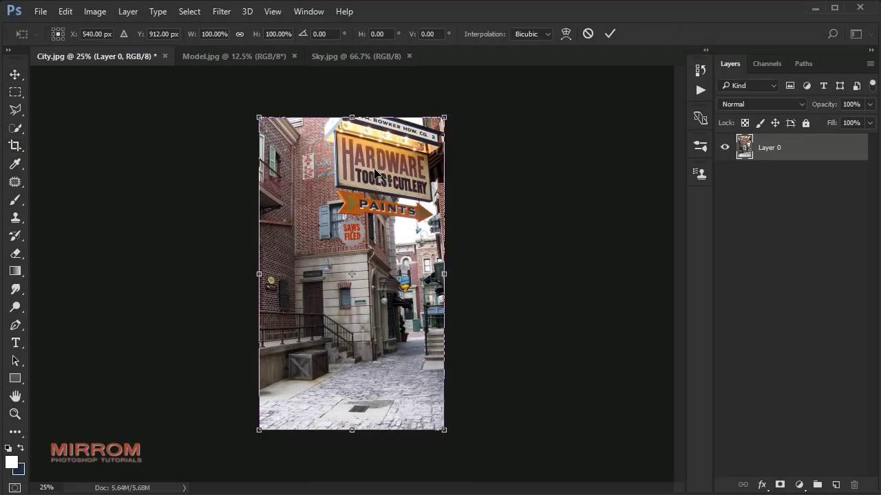
pyautogui.moveTo(352, 122); pyautogui.dragTo(352, 136)
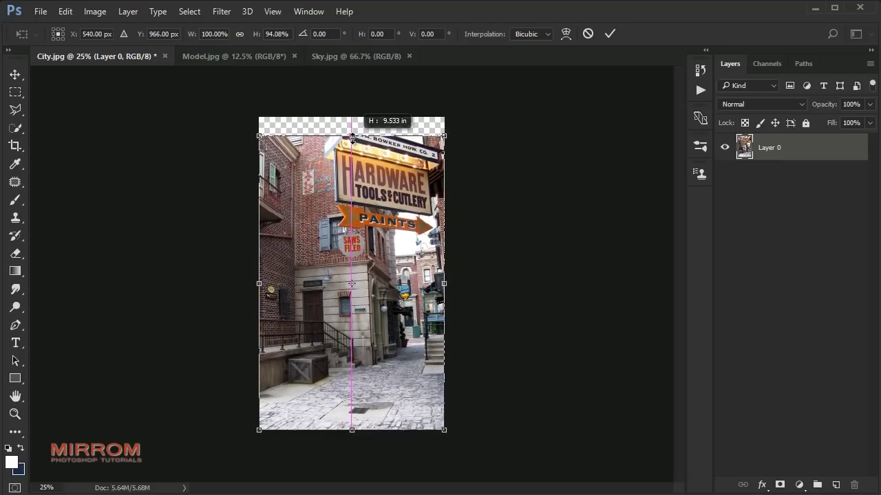
pyautogui.click(610, 33)
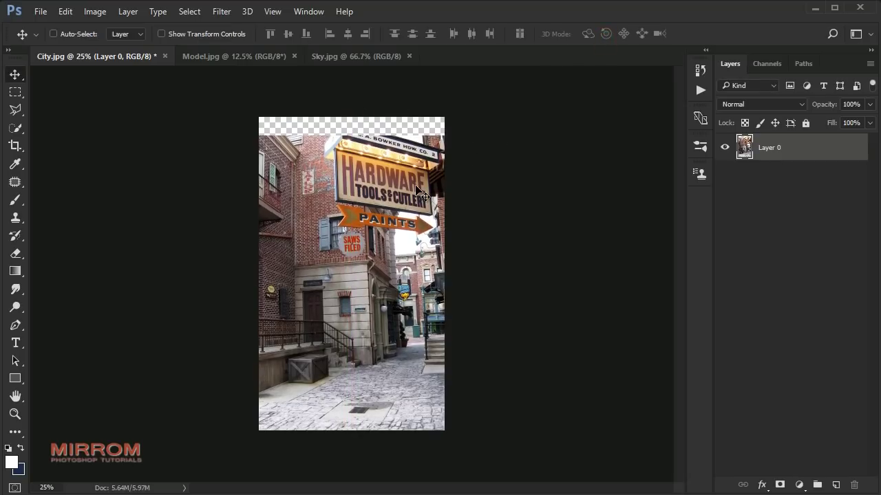
# - Crop away the remaining transparent strip at the top and enlarge the view
pyautogui.click(24, 152)
pyautogui.moveTo(361, 118); pyautogui.dragTo(361, 108)
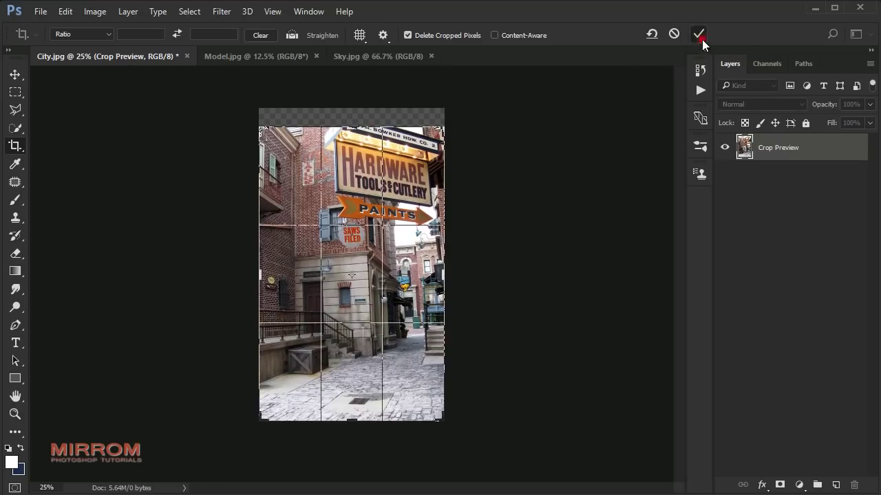
pyautogui.click(698, 33)
pyautogui.press('v')
pyautogui.keyDown('ctrl'); pyautogui.click(388, 245); pyautogui.keyUp('ctrl')
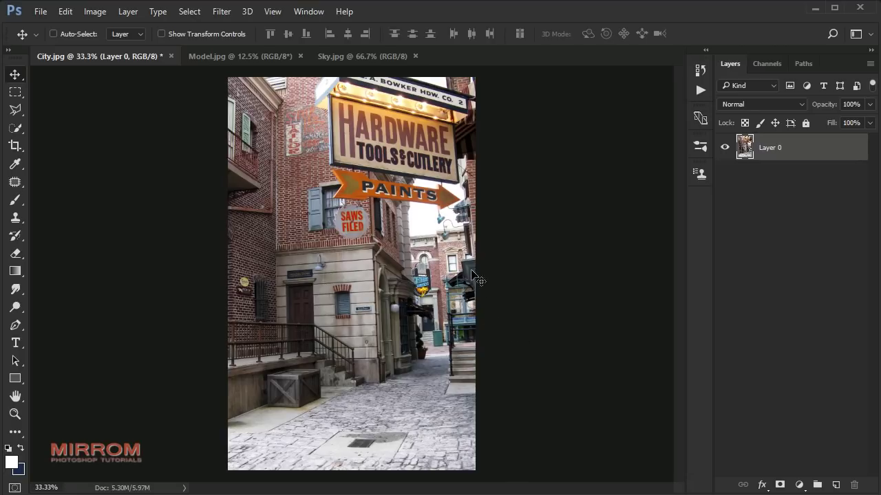
# - Zoom in on the PAINTS arrow and pick the Pen Tool
pyautogui.keyDown('ctrl'); pyautogui.click(428, 181); pyautogui.keyUp('ctrl')
pyautogui.keyDown('ctrl'); pyautogui.click(428, 182); pyautogui.keyUp('ctrl')
pyautogui.keyDown('ctrl'); pyautogui.click(429, 181); pyautogui.keyUp('ctrl')
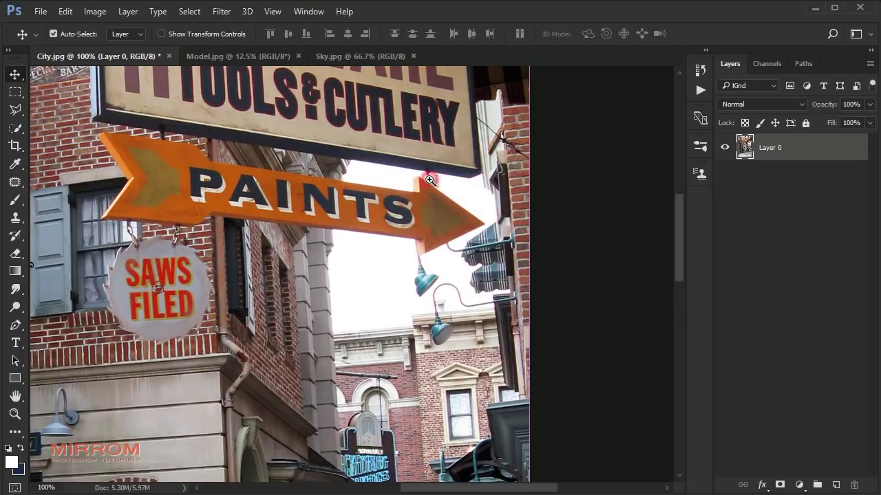
pyautogui.keyDown('ctrl'); pyautogui.click(438, 171); pyautogui.keyUp('ctrl')
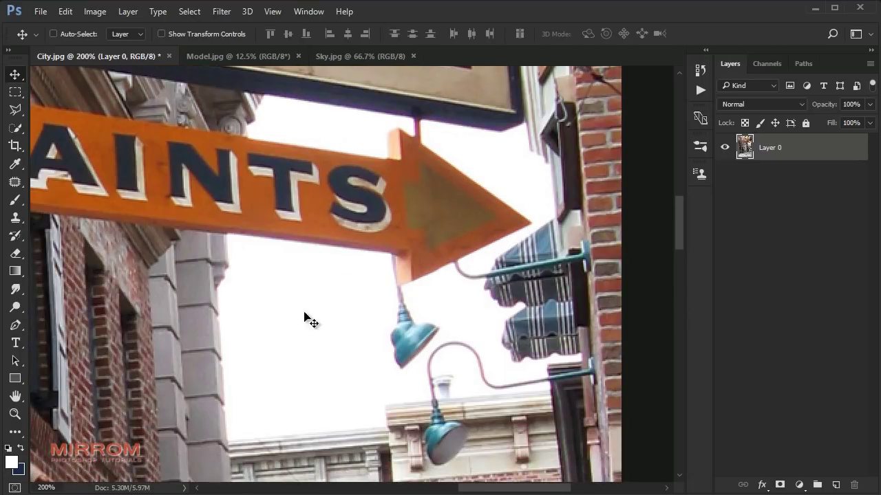
pyautogui.click(15, 324)
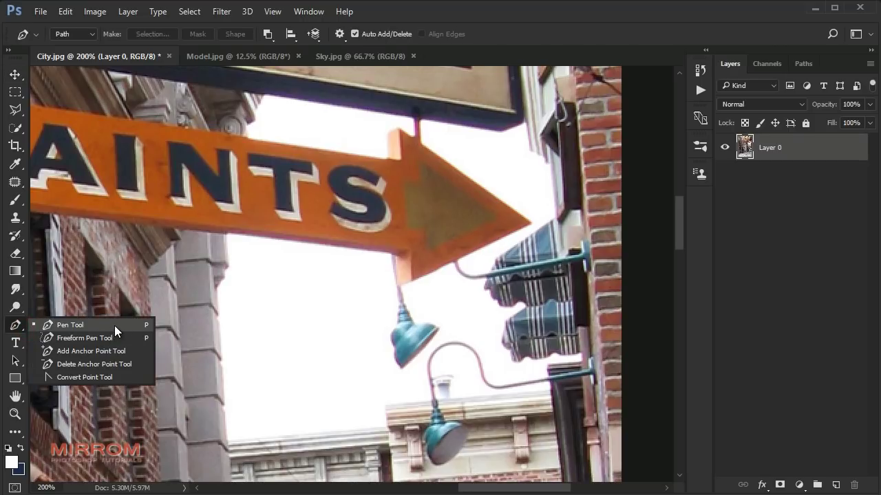
pyautogui.click(114, 325)
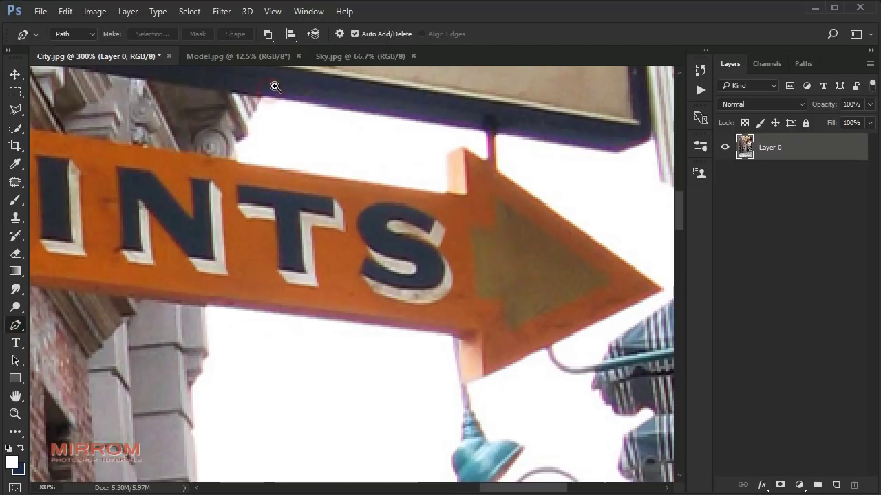
pyautogui.scroll(1, 269, 94)
pyautogui.moveTo(276, 98); pyautogui.dragTo(269, 140)
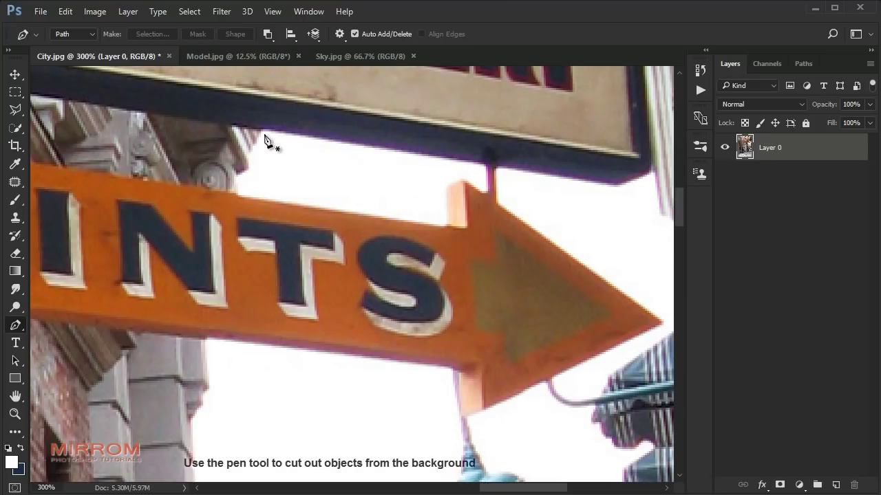
# - Trace the sky gap between the HARDWARE sign and PAINTS arrow, then make it a selection
pyautogui.click(261, 130)
pyautogui.click(484, 165)
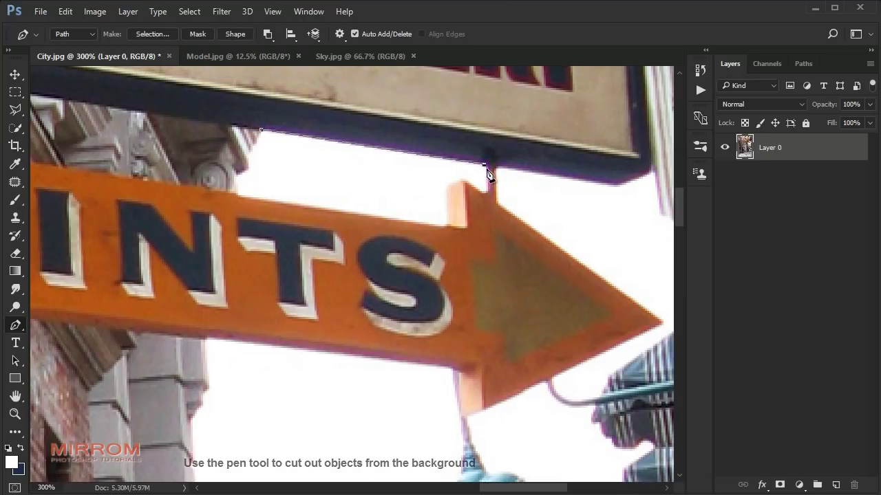
pyautogui.click(486, 191)
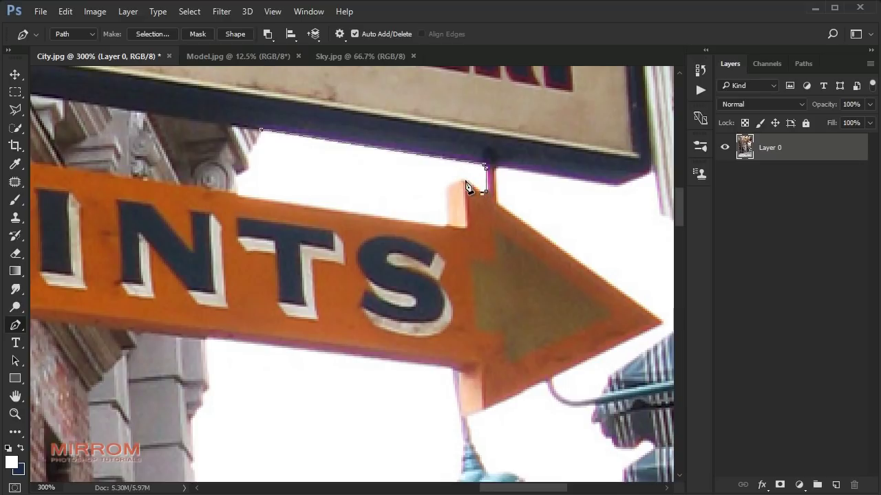
pyautogui.click(446, 224)
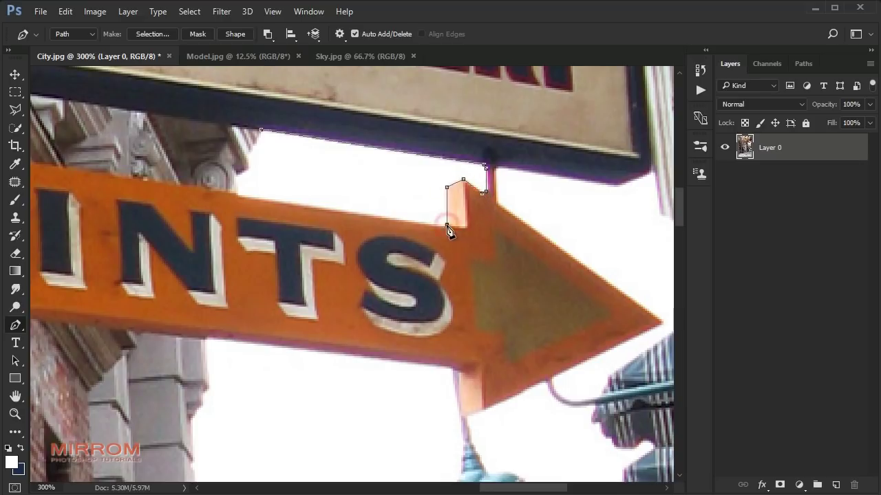
pyautogui.click(236, 175)
pyautogui.click(247, 167)
pyautogui.click(251, 149)
pyautogui.click(255, 140)
pyautogui.click(261, 128)
pyautogui.rightClick(370, 173)
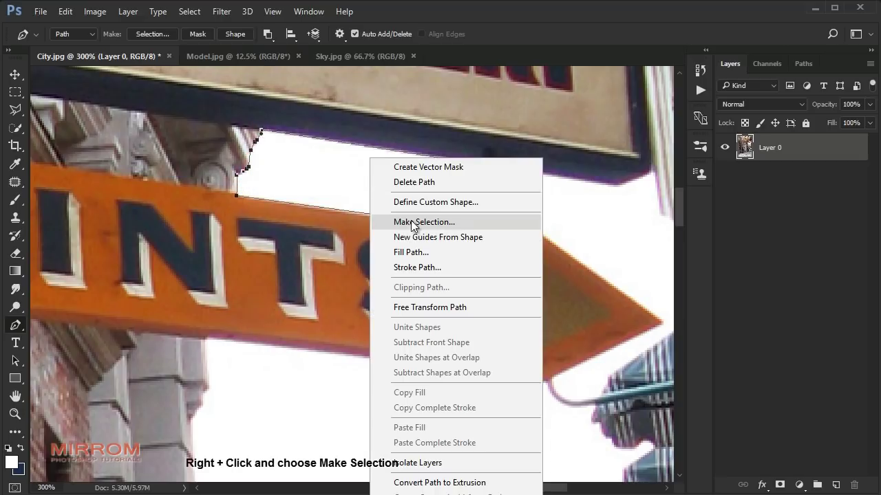
pyautogui.click(482, 222)
pyautogui.press('Return')
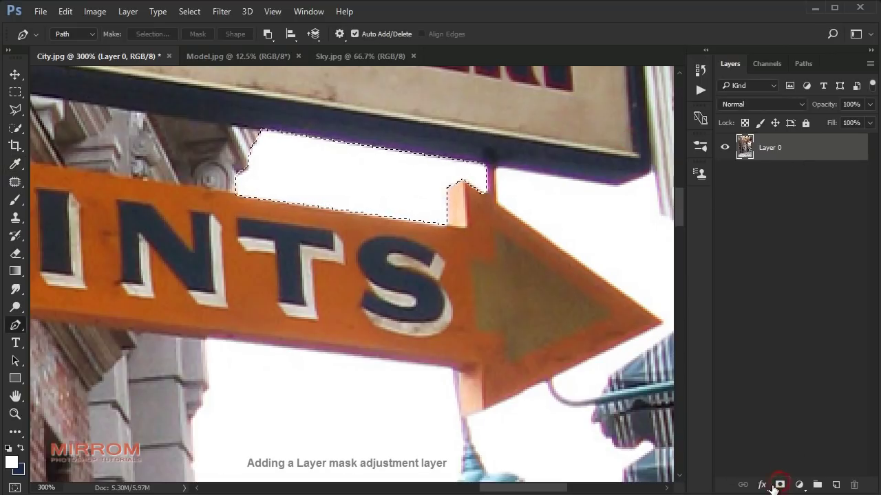
# - Add a layer mask hiding the selected sky gap above the arrow
pyautogui.click(780, 485)
pyautogui.press('v')
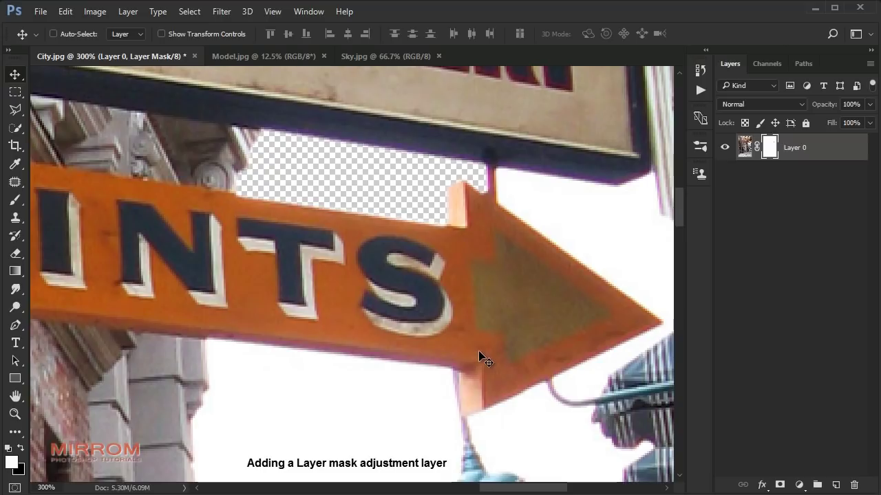
pyautogui.scroll(-2, 577, 346)
pyautogui.hscroll(5, 398, 291)
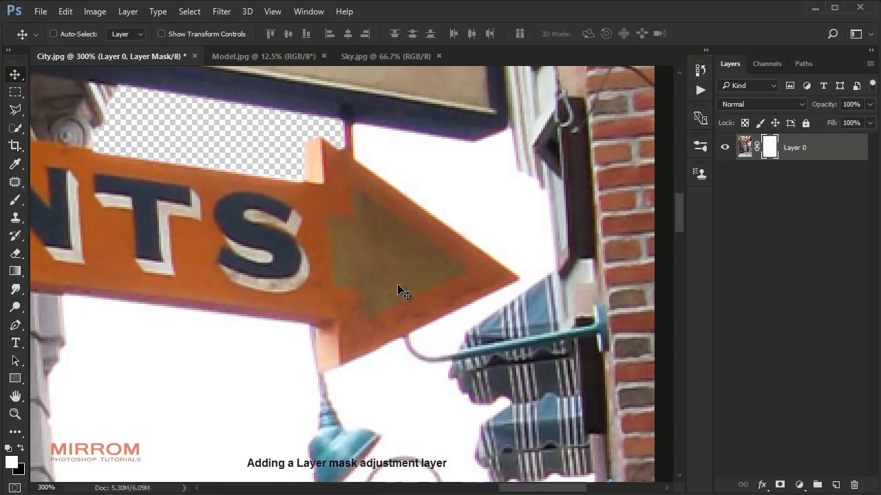
pyautogui.press('p')
pyautogui.scroll(1, 373, 142)
# - Trace the sky right of the arrow along the sign, awning and lamp arm
pyautogui.click(354, 135)
pyautogui.click(471, 154)
pyautogui.click(518, 178)
pyautogui.click(530, 183)
pyautogui.click(539, 192)
pyautogui.click(553, 279)
pyautogui.scroll(-3, 510, 276)
pyautogui.click(466, 264)
pyautogui.click(459, 286)
pyautogui.click(423, 295)
pyautogui.click(409, 274)
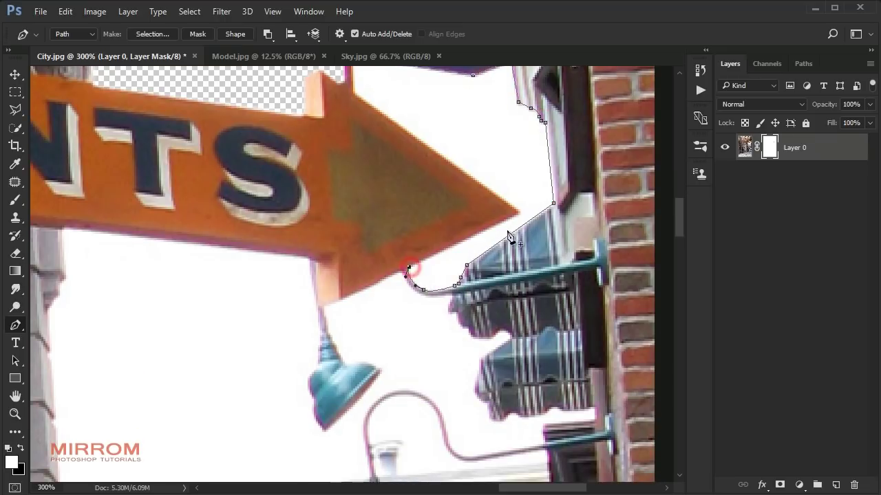
# - Turn that outline into a selection and fill it black on the mask
pyautogui.scroll(2, 370, 126)
pyautogui.rightClick(466, 167)
pyautogui.click(521, 222)
pyautogui.press('x')
pyautogui.hotkey('alt', 'BackSpace')
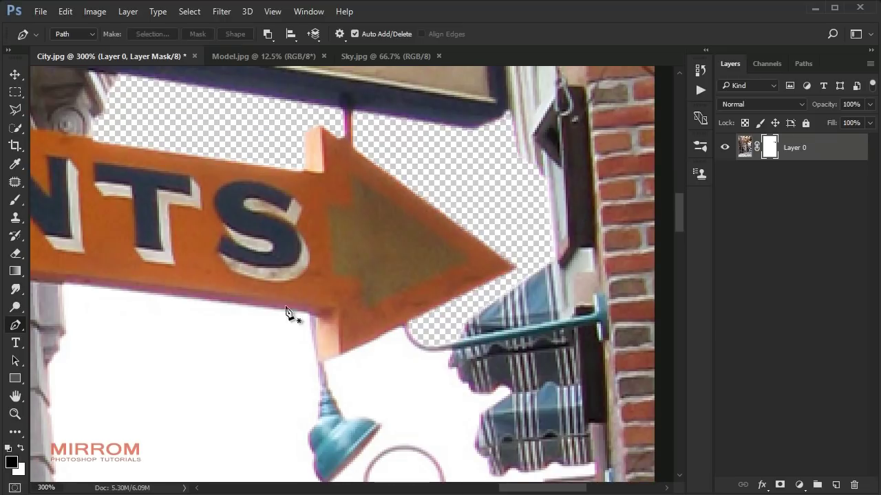
# - Trace the sky below the arrow around the awning outline and lower lamp arm
pyautogui.scroll(-5, 289, 313)
pyautogui.click(322, 229)
pyautogui.click(339, 223)
pyautogui.click(402, 192)
pyautogui.click(421, 217)
pyautogui.click(450, 218)
pyautogui.click(510, 258)
pyautogui.click(484, 280)
pyautogui.click(491, 339)
pyautogui.click(500, 341)
pyautogui.click(510, 337)
pyautogui.click(525, 341)
pyautogui.click(592, 330)
pyautogui.click(594, 341)
pyautogui.click(545, 347)
pyautogui.click(545, 364)
pyautogui.click(462, 380)
pyautogui.click(448, 357)
pyautogui.click(410, 314)
pyautogui.click(364, 349)
pyautogui.click(369, 397)
pyautogui.click(301, 410)
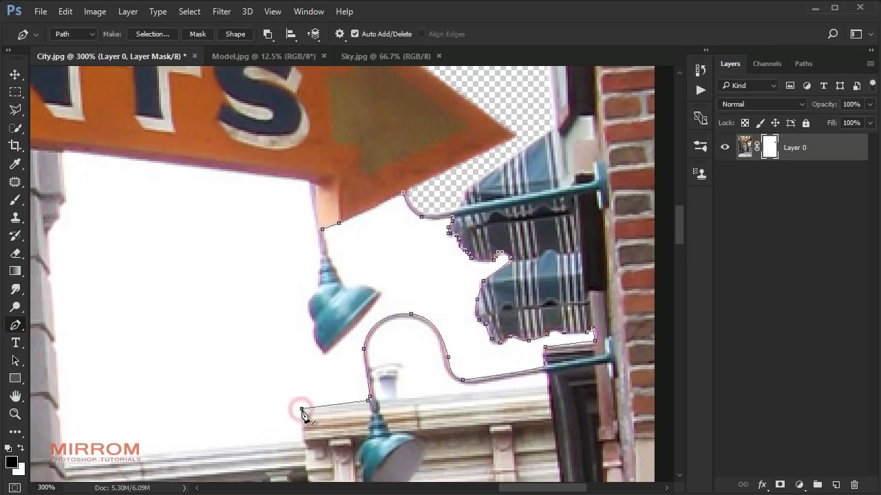
# - Continue the outline up the left building edge, under the sign and around the lamp shade
pyautogui.scroll(-5, 301, 410)
pyautogui.click(302, 386)
pyautogui.click(64, 409)
pyautogui.click(56, 357)
pyautogui.click(49, 228)
pyautogui.scroll(3, 55, 200)
pyautogui.click(64, 178)
pyautogui.click(61, 131)
pyautogui.click(310, 160)
pyautogui.click(320, 237)
pyautogui.click(311, 285)
pyautogui.click(314, 297)
pyautogui.click(322, 331)
pyautogui.click(379, 270)
pyautogui.click(360, 264)
pyautogui.click(343, 265)
pyautogui.click(333, 243)
pyautogui.click(325, 230)
# - Convert the outline to a selection, hide it on the mask, and deselect
pyautogui.rightClick(406, 234)
pyautogui.click(468, 223)
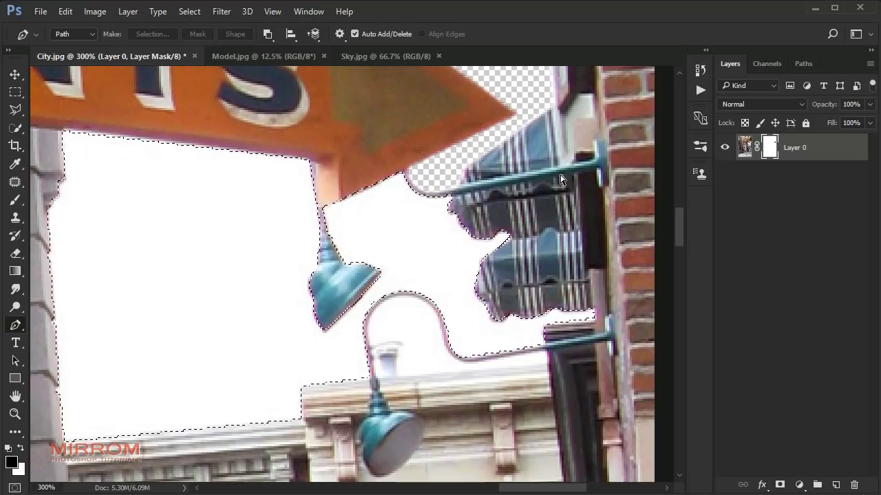
pyautogui.press('Delete')
pyautogui.hotkey('ctrl', 'd')
# - Trace the sky around the chimney top and the curved lower lamp arm
pyautogui.scroll(-1, 521, 341)
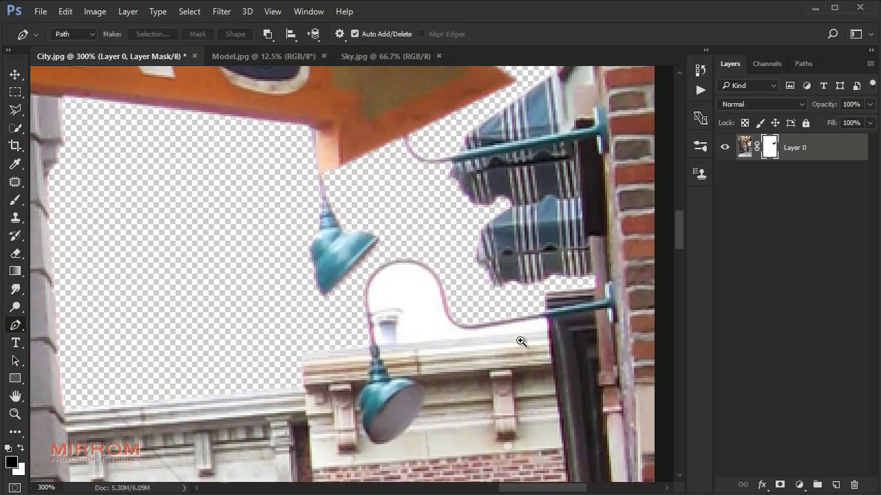
pyautogui.click(498, 335)
pyautogui.click(562, 314)
pyautogui.click(564, 330)
pyautogui.click(365, 345)
pyautogui.click(363, 313)
pyautogui.click(367, 302)
pyautogui.click(332, 304)
pyautogui.click(338, 322)
pyautogui.click(335, 345)
pyautogui.click(327, 291)
pyautogui.click(352, 244)
pyautogui.click(407, 250)
pyautogui.click(423, 294)
pyautogui.moveTo(448, 326); pyautogui.dragTo(490, 335)
# - Make it a selection, fill it black on the mask, and fit the document in view
pyautogui.rightClick(554, 158)
pyautogui.click(585, 227)
pyautogui.click(624, 142)
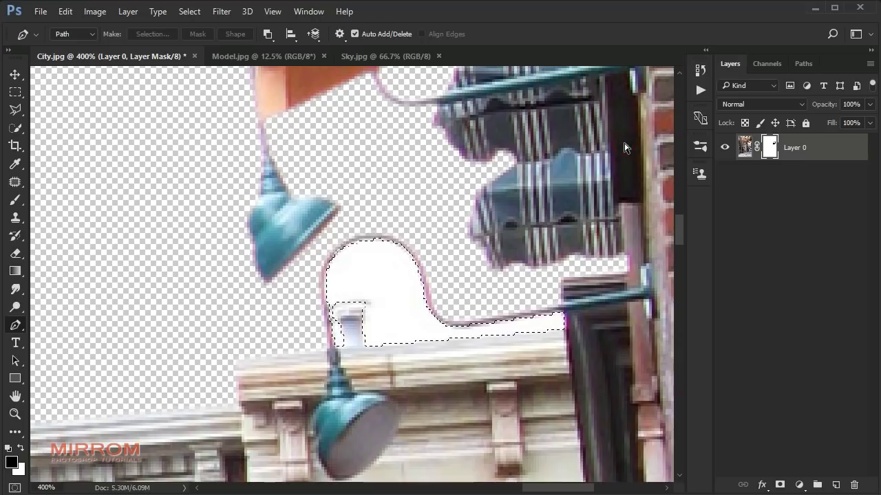
pyautogui.hotkey('alt', 'BackSpace')
pyautogui.hotkey('ctrl', '0')
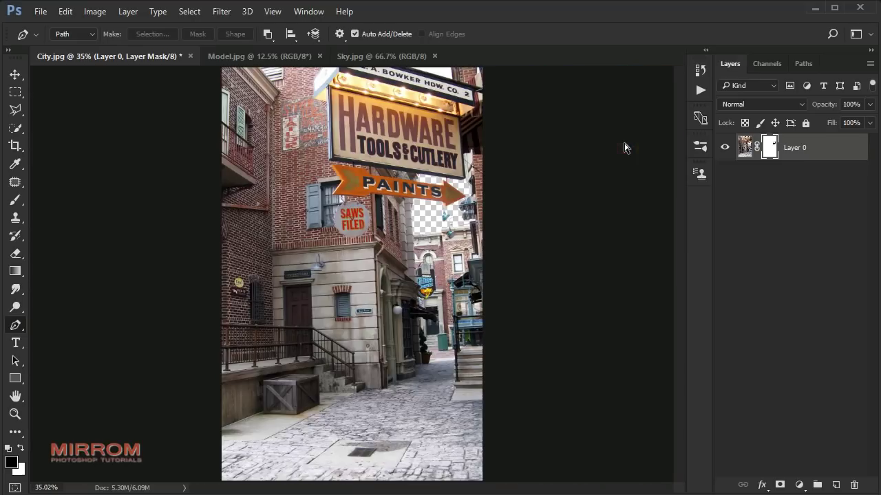
# - Quick-select the white sky strip above the top BOWKER HDW. CO. 2 sign and fill it black in the mask
pyautogui.keyDown('ctrl'); pyautogui.click(461, 89); pyautogui.keyUp('ctrl')
pyautogui.keyDown('ctrl'); pyautogui.click(461, 89); pyautogui.keyUp('ctrl')
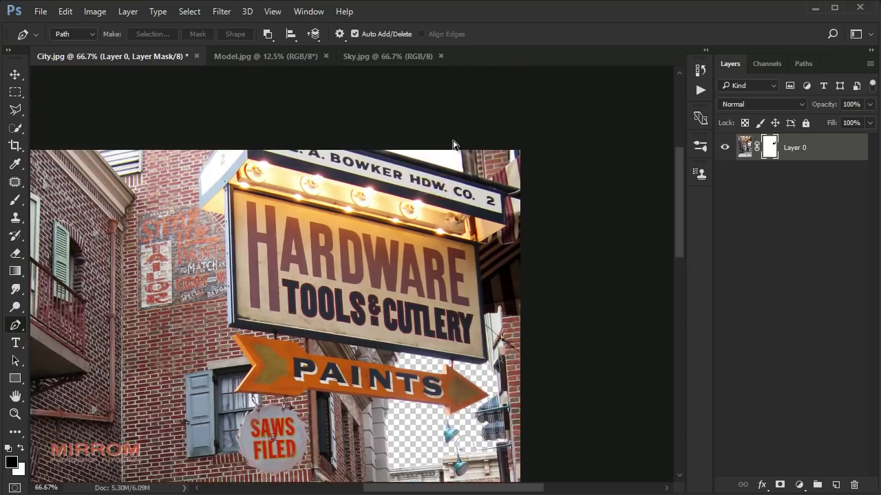
pyautogui.keyDown('ctrl'); pyautogui.click(461, 88); pyautogui.keyUp('ctrl')
pyautogui.keyDown('ctrl'); pyautogui.click(461, 89); pyautogui.keyUp('ctrl')
pyautogui.click(16, 130)
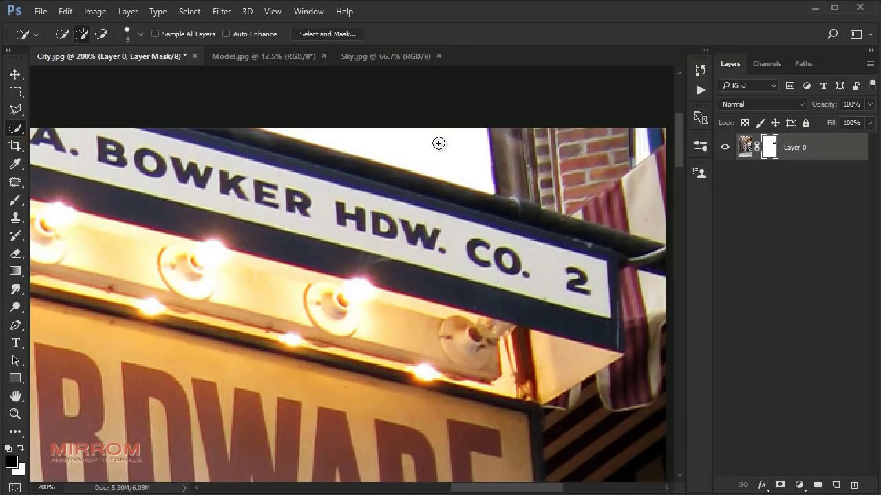
pyautogui.moveTo(438, 143); pyautogui.dragTo(441, 177)
pyautogui.hotkey('alt', 'BackSpace')
# - Fit the document in view, target the photo thumbnail instead of its mask, and open the Filter menu
pyautogui.hotkey('ctrl', '0')
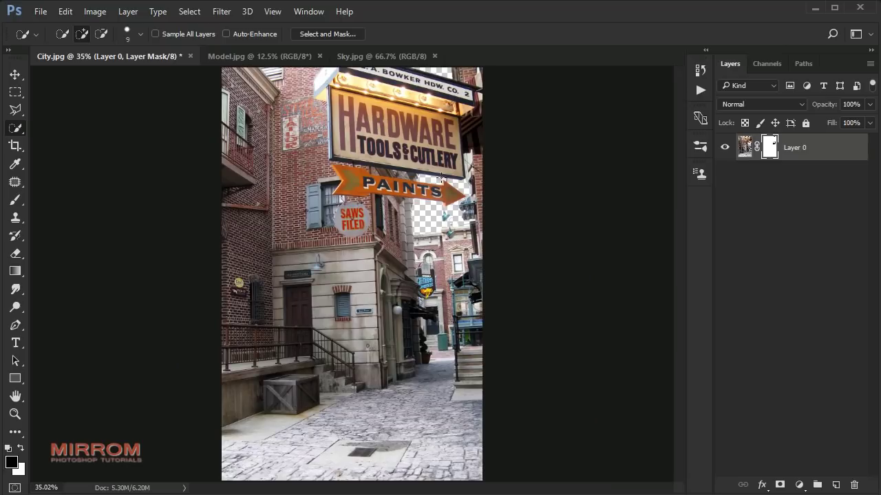
pyautogui.press('v')
pyautogui.click(743, 148)
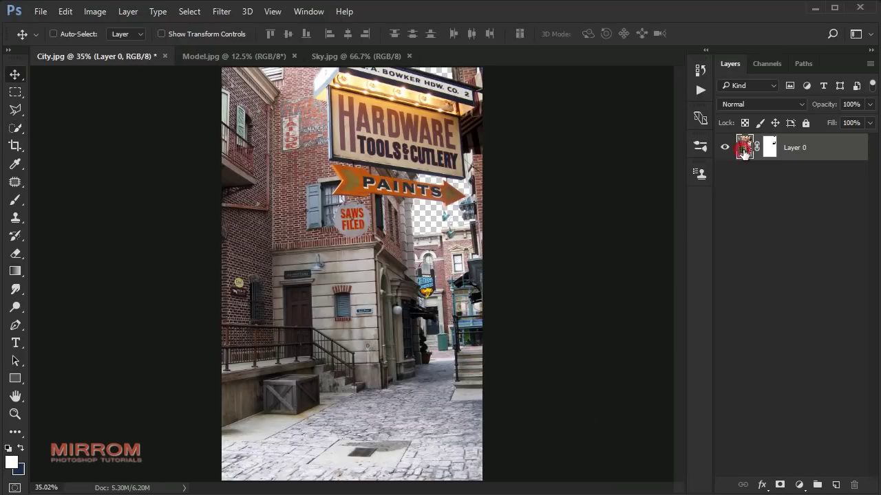
pyautogui.click(221, 11)
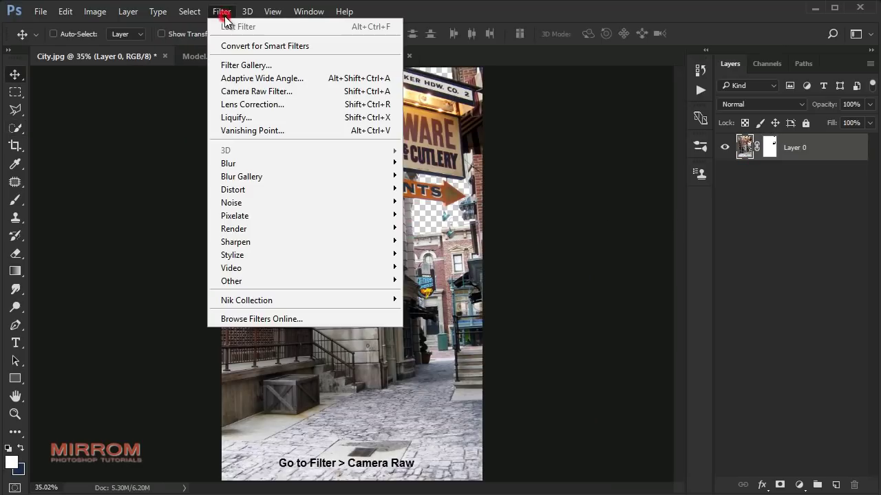
# - In the Camera Raw Filter, set Highlights -100, Shadows -81, Blacks -41 and Clarity +76
pyautogui.click(294, 92)
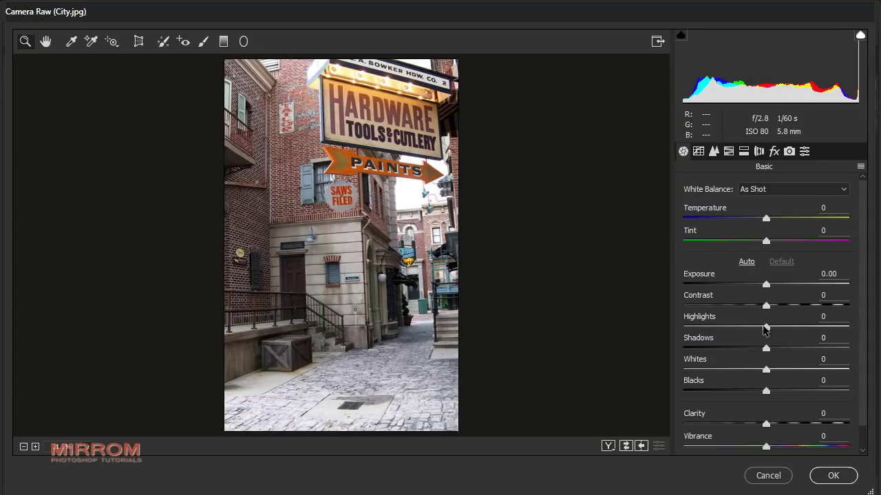
pyautogui.moveTo(763, 329); pyautogui.dragTo(700, 328)
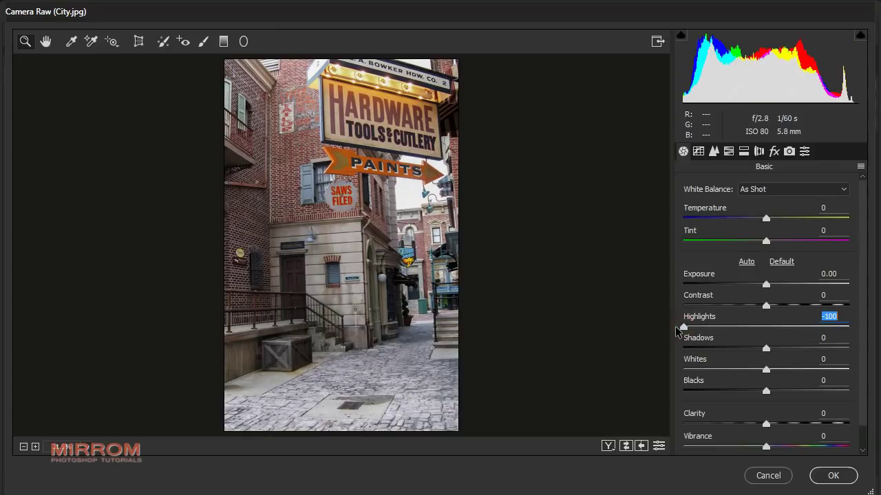
pyautogui.moveTo(766, 349); pyautogui.dragTo(700, 349)
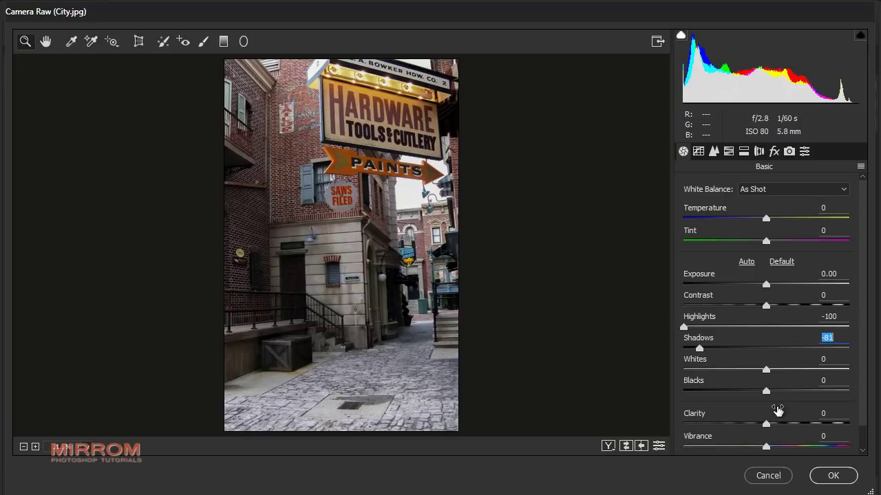
pyautogui.moveTo(766, 390); pyautogui.dragTo(724, 392)
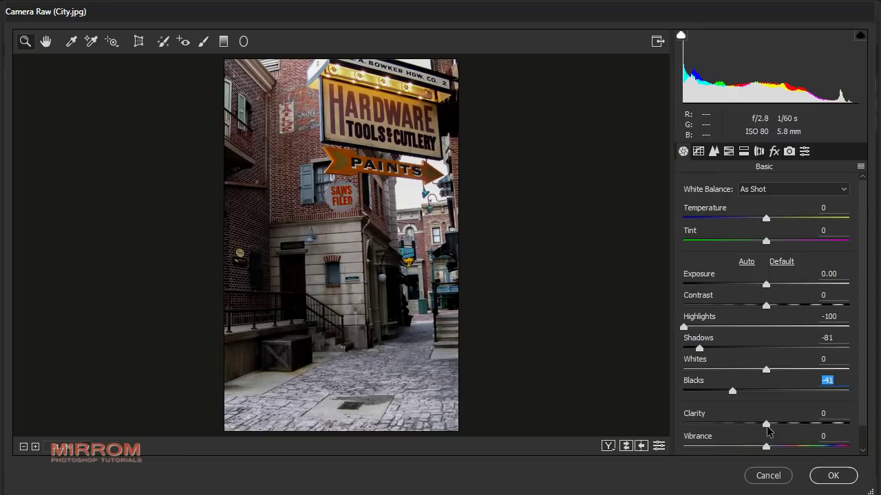
pyautogui.moveTo(767, 424); pyautogui.dragTo(817, 424)
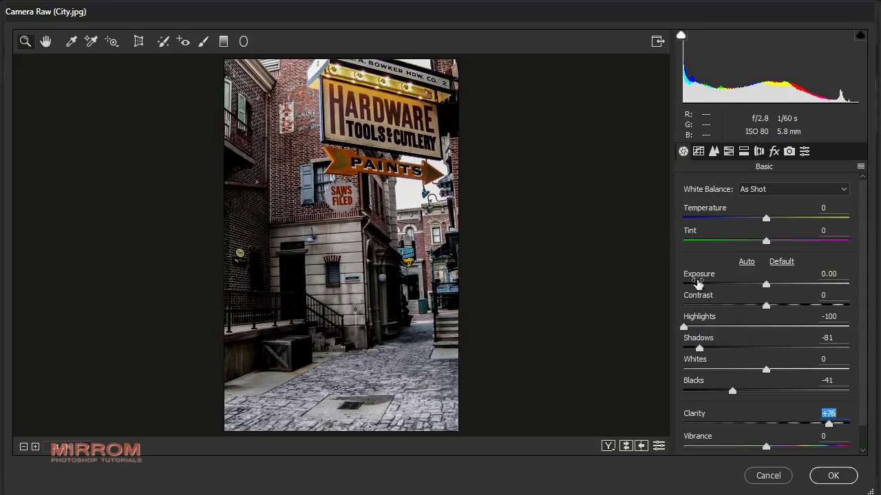
# - Pull the Tone Curve down, lift the darkest output to 11, and apply the filter
pyautogui.click(698, 151)
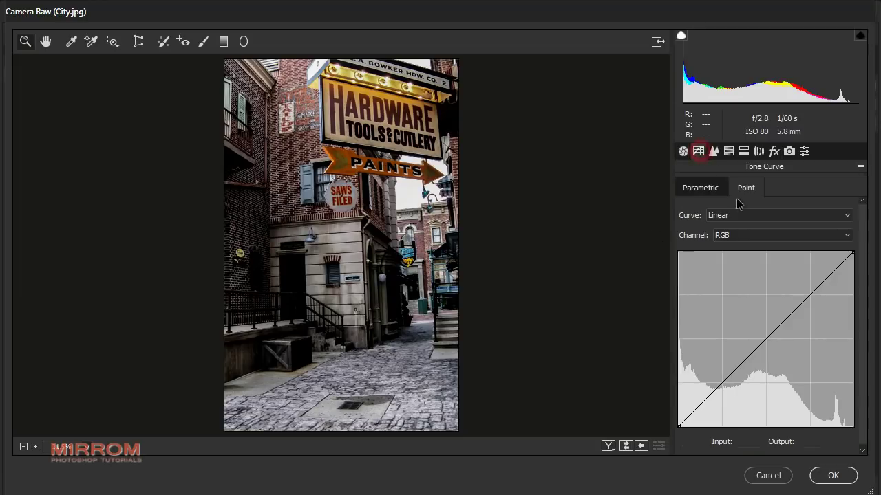
pyautogui.moveTo(788, 316); pyautogui.dragTo(794, 344)
pyautogui.moveTo(852, 253); pyautogui.dragTo(863, 292)
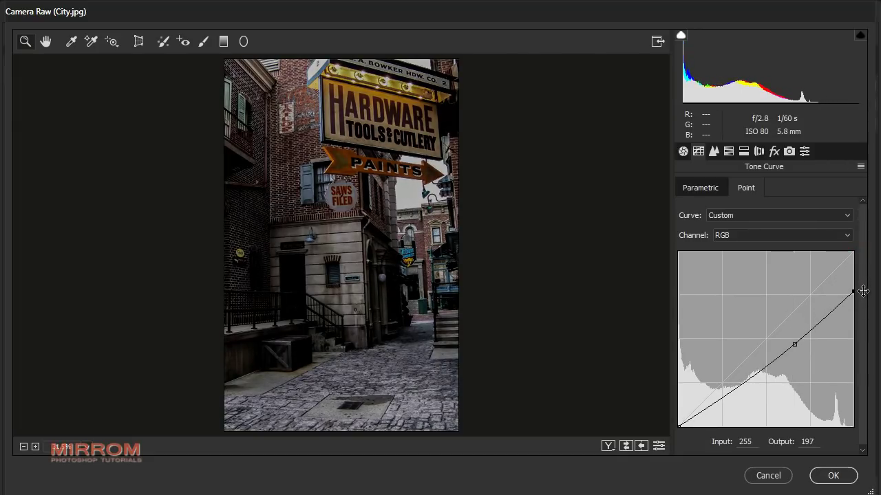
pyautogui.moveTo(680, 426); pyautogui.dragTo(670, 419)
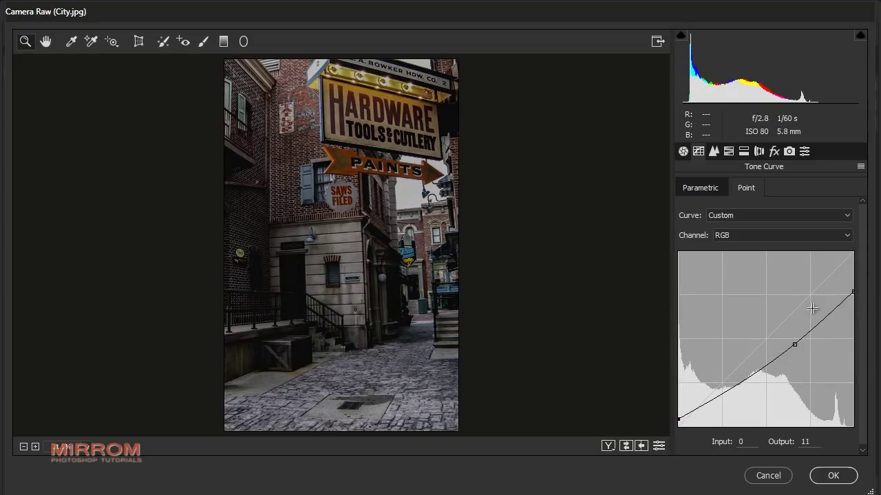
pyautogui.scroll(1, 444, 344)
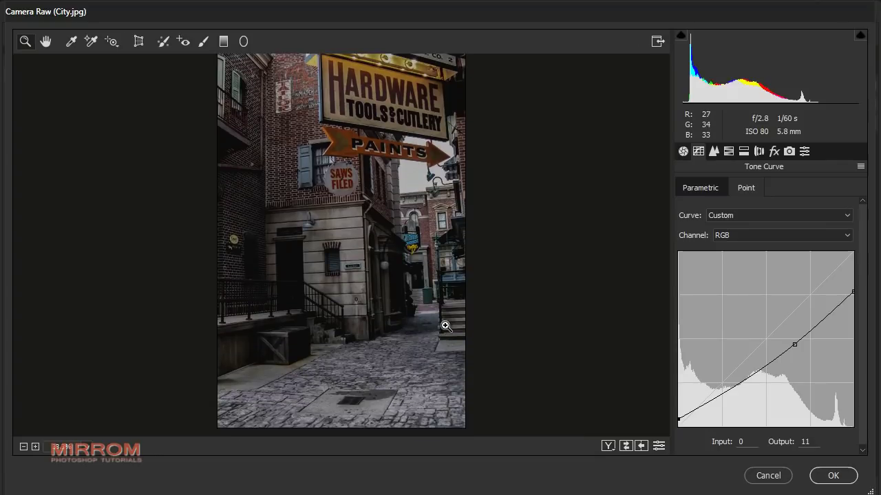
pyautogui.click(828, 480)
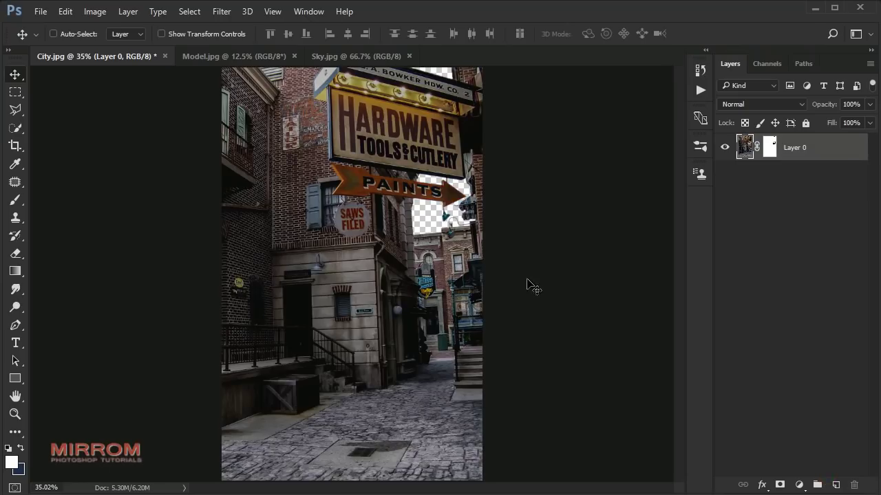
# - Drag the sky photo into the city document and place its layer beneath the city layer
pyautogui.click(347, 62)
pyautogui.moveTo(381, 244)
pyautogui.mouseDown()
pyautogui.moveTo(349, 200)
pyautogui.moveTo(433, 232)
pyautogui.mouseUp()
pyautogui.moveTo(450, 178); pyautogui.dragTo(443, 158)
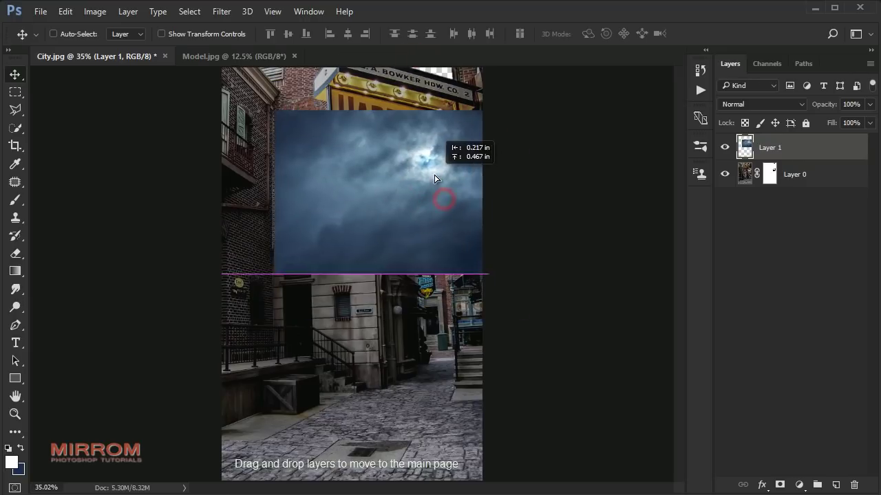
pyautogui.moveTo(791, 154); pyautogui.dragTo(792, 189)
# - Transform the sky: move it to the canvas top, flip it, and stretch it across the canvas
pyautogui.hotkey('ctrl', 't')
pyautogui.moveTo(486, 210)
pyautogui.mouseDown()
pyautogui.moveTo(474, 160)
pyautogui.moveTo(466, 158)
pyautogui.mouseUp()
pyautogui.rightClick(464, 155)
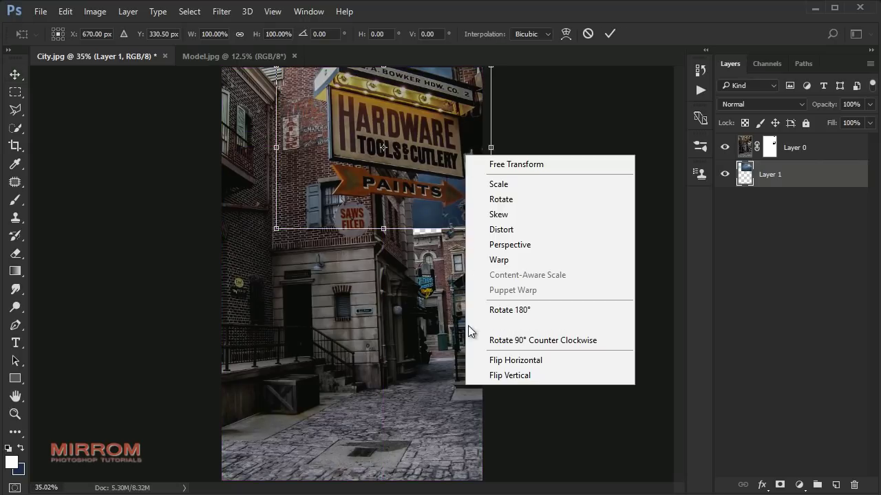
pyautogui.click(512, 373)
pyautogui.moveTo(490, 228)
pyautogui.mouseDown()
pyautogui.moveTo(503, 240)
pyautogui.moveTo(482, 257)
pyautogui.mouseUp()
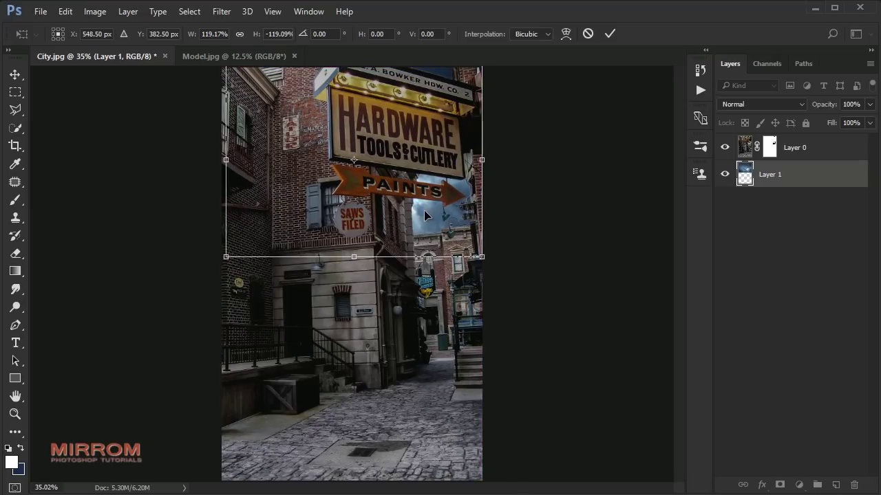
pyautogui.moveTo(226, 257)
pyautogui.mouseDown()
pyautogui.moveTo(216, 257)
pyautogui.moveTo(219, 268)
pyautogui.mouseUp()
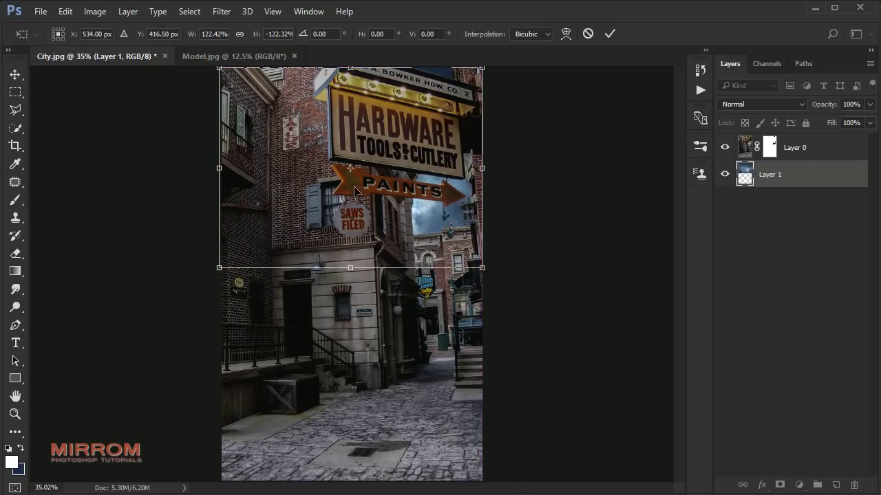
pyautogui.click(610, 34)
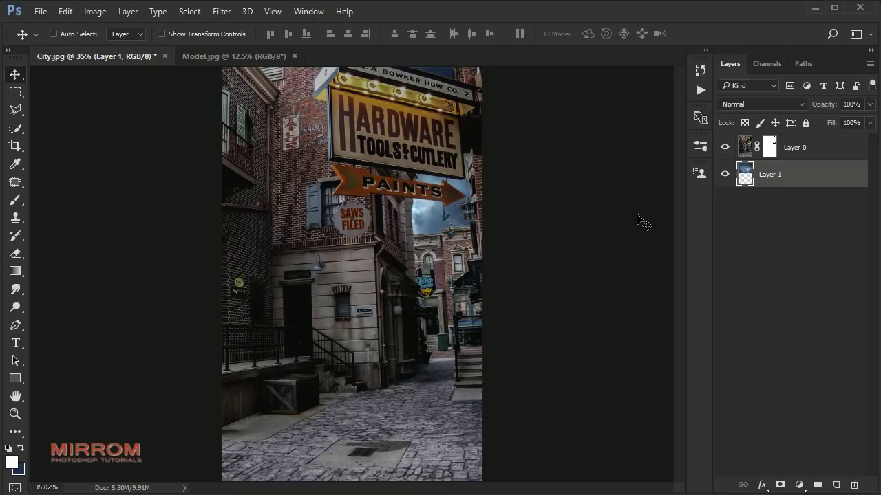
# - Flip the sky horizontally and shift it to the right
pyautogui.hotkey('ctrl', 't')
pyautogui.rightClick(419, 187)
pyautogui.click(446, 389)
pyautogui.moveTo(390, 227); pyautogui.dragTo(496, 227)
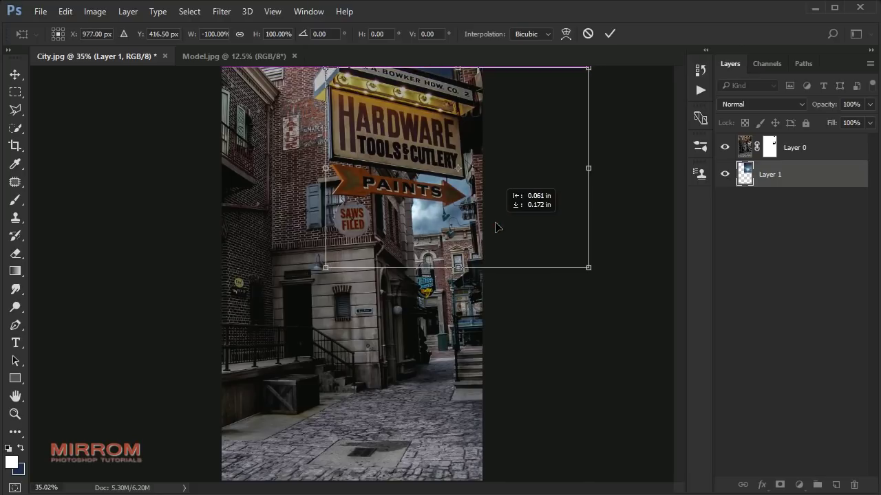
pyautogui.press('Return')
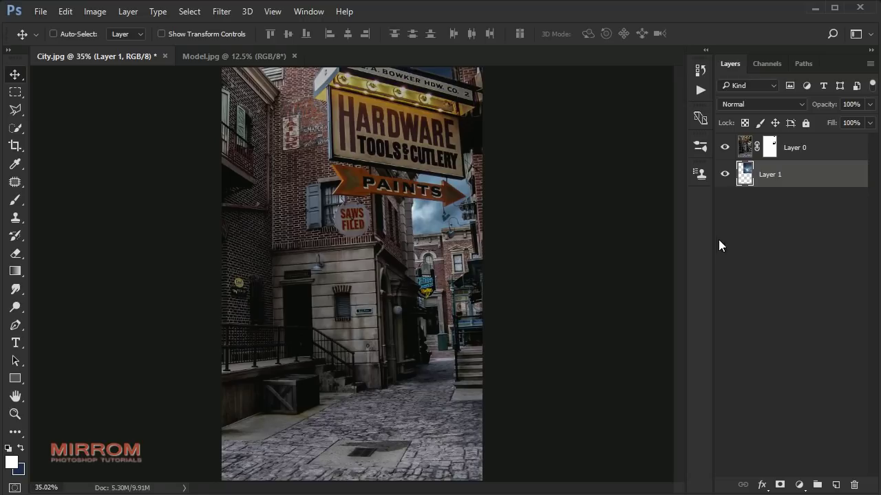
# - Rename the layers Sky and City, then open the adjustment layer list for Sky
pyautogui.doubleClick(770, 174)
pyautogui.write('Sk')
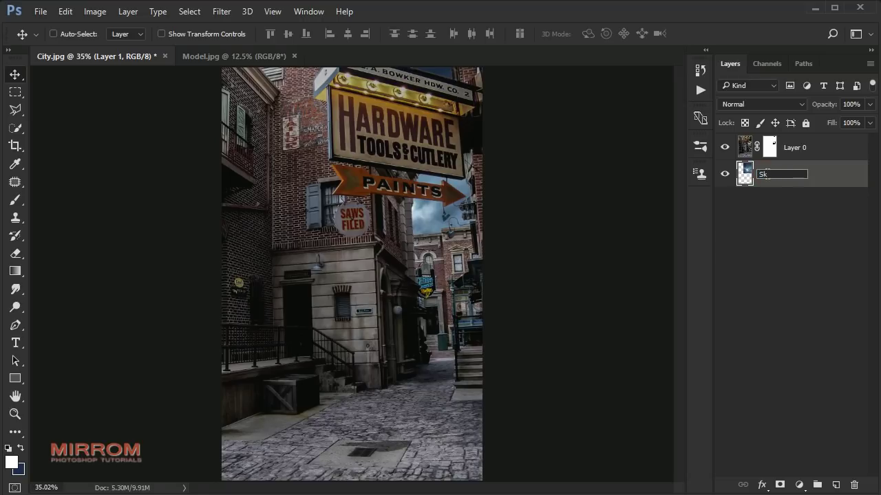
pyautogui.doubleClick(792, 147)
pyautogui.write('City')
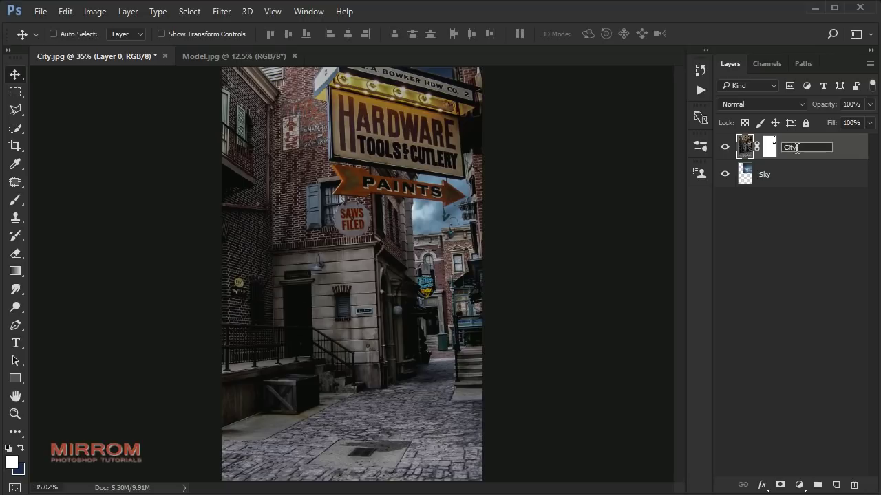
pyautogui.press('Return')
pyautogui.click(794, 179)
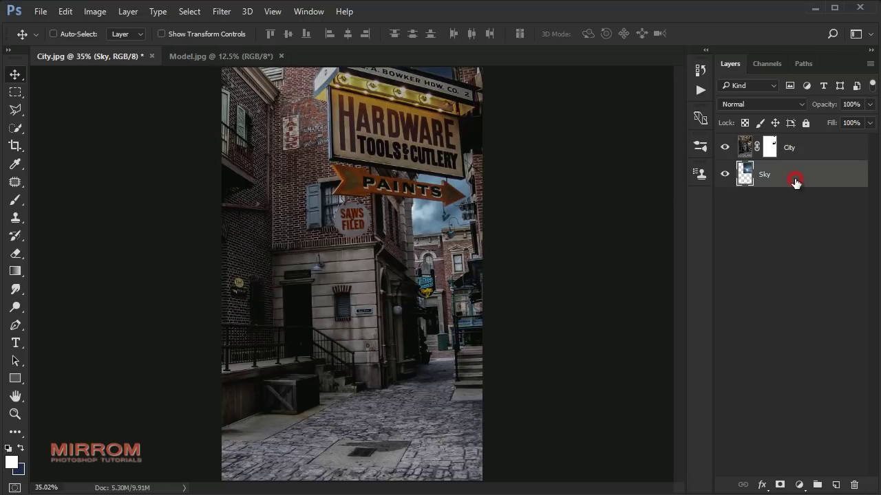
pyautogui.click(799, 485)
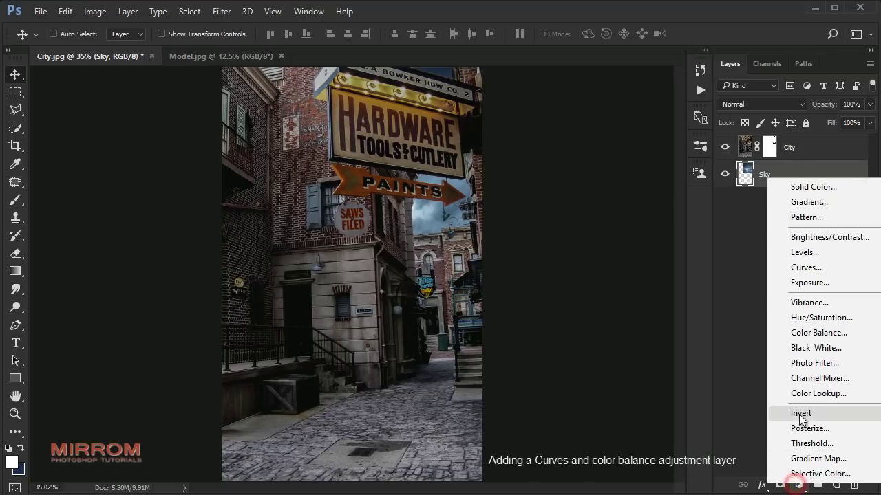
# - Add a Curves adjustment clipped to Sky and pull the curve down to darken the sky
pyautogui.click(802, 270)
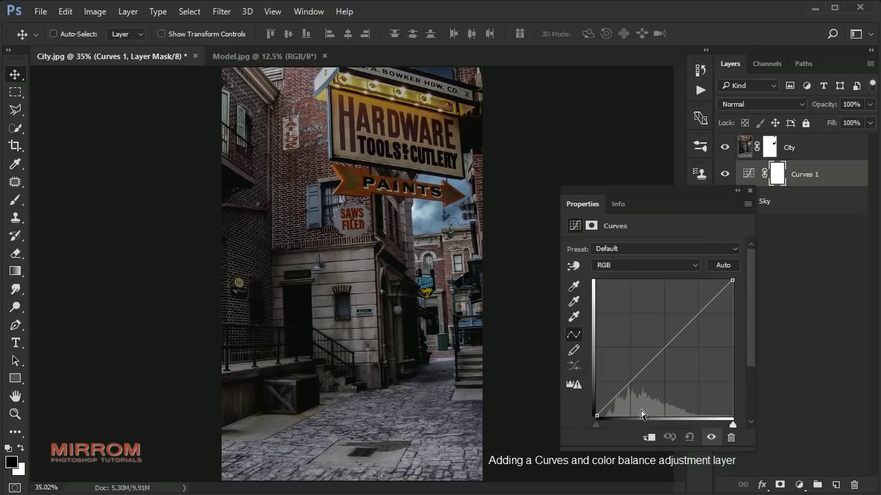
pyautogui.click(648, 438)
pyautogui.moveTo(678, 334); pyautogui.dragTo(681, 363)
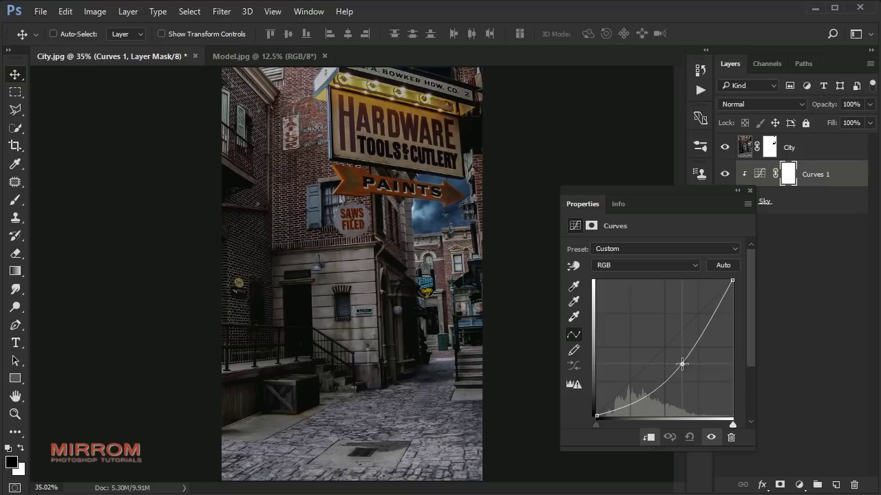
pyautogui.moveTo(732, 281); pyautogui.dragTo(742, 311)
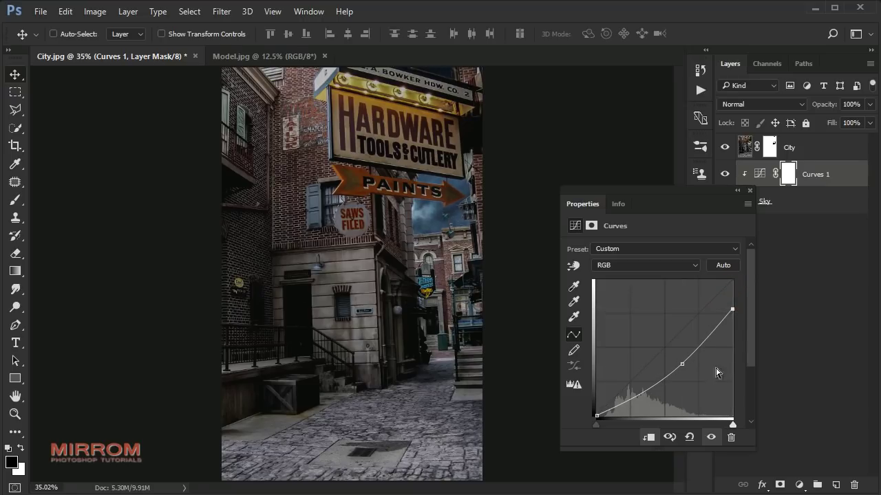
pyautogui.moveTo(682, 364); pyautogui.dragTo(679, 370)
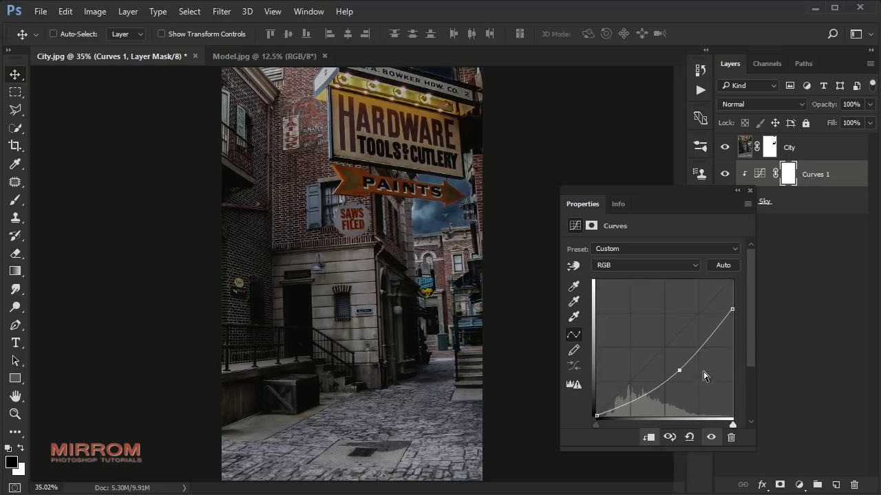
pyautogui.click(749, 191)
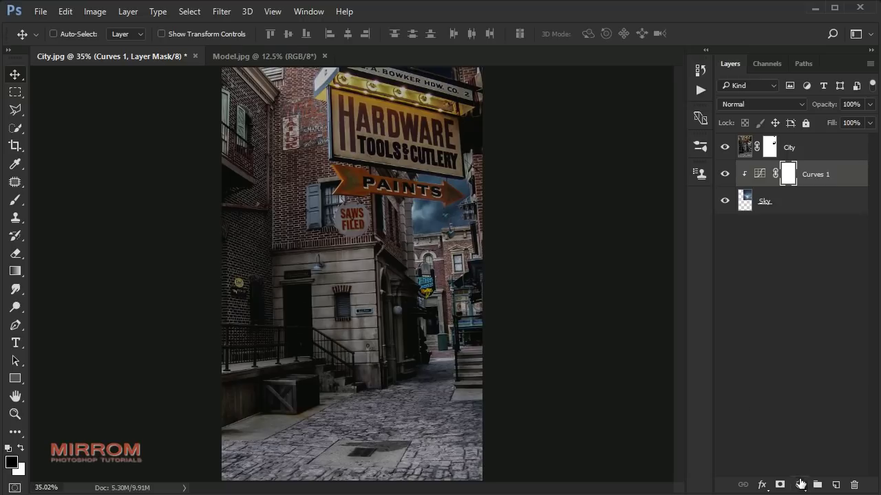
# - Add a clipped Color Balance adjustment with midtones Cyan/Red -5 and Yellow/Blue +28
pyautogui.click(800, 484)
pyautogui.click(822, 327)
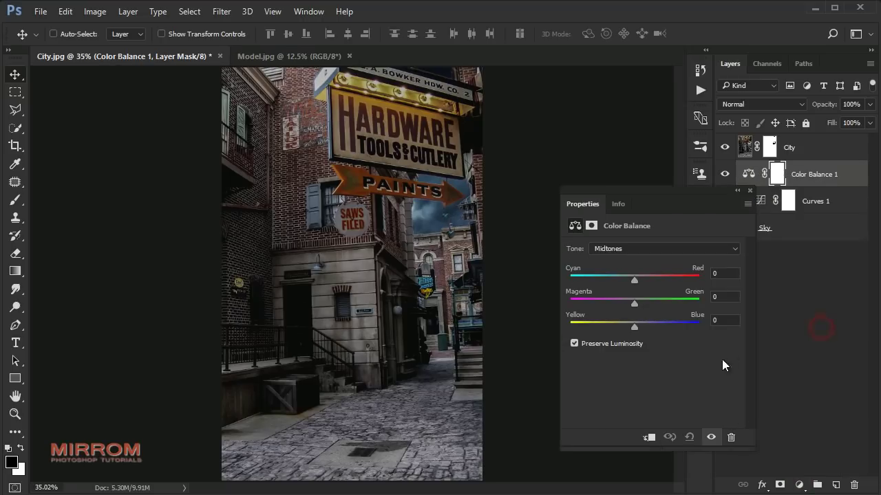
pyautogui.click(651, 437)
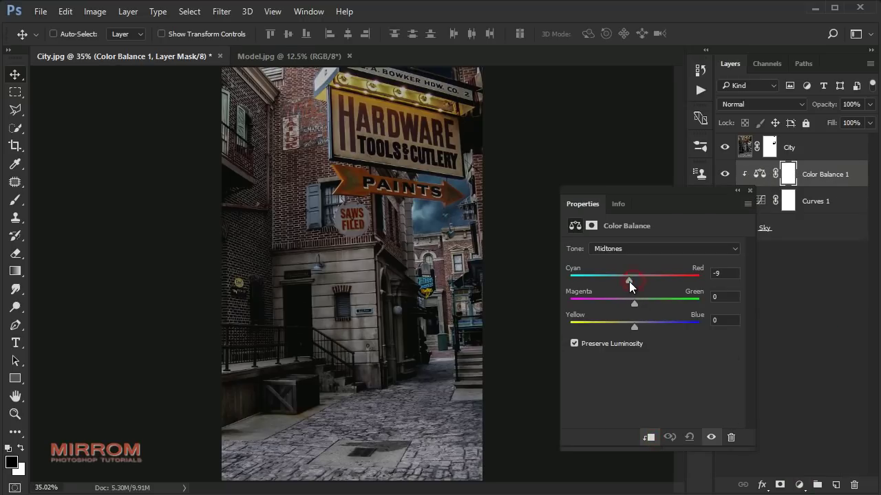
pyautogui.moveTo(630, 285); pyautogui.dragTo(630, 286)
pyautogui.moveTo(635, 327); pyautogui.dragTo(653, 333)
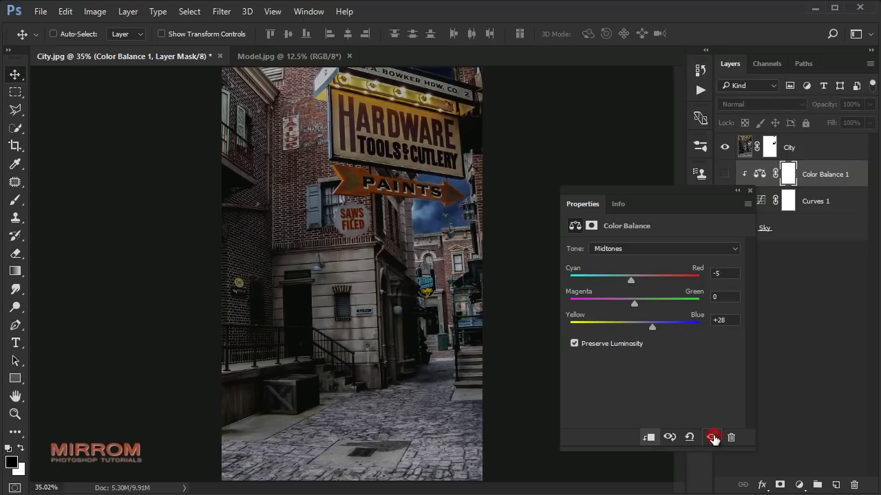
pyautogui.click(749, 190)
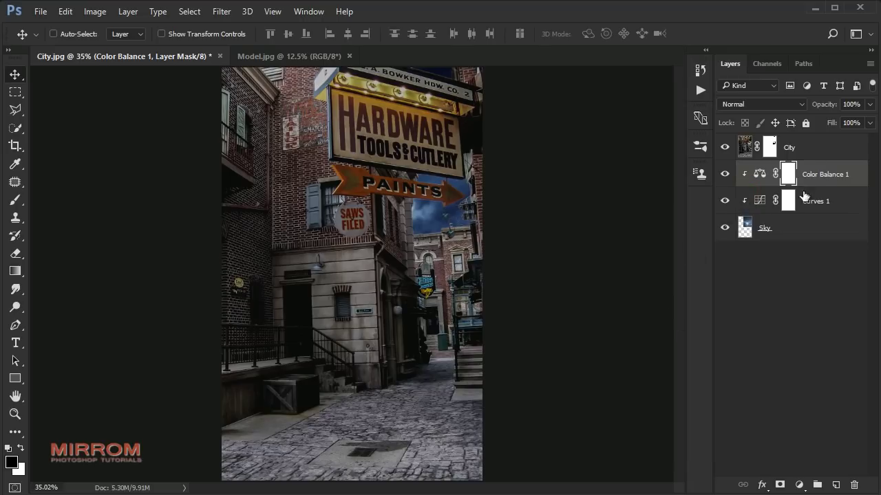
pyautogui.click(814, 153)
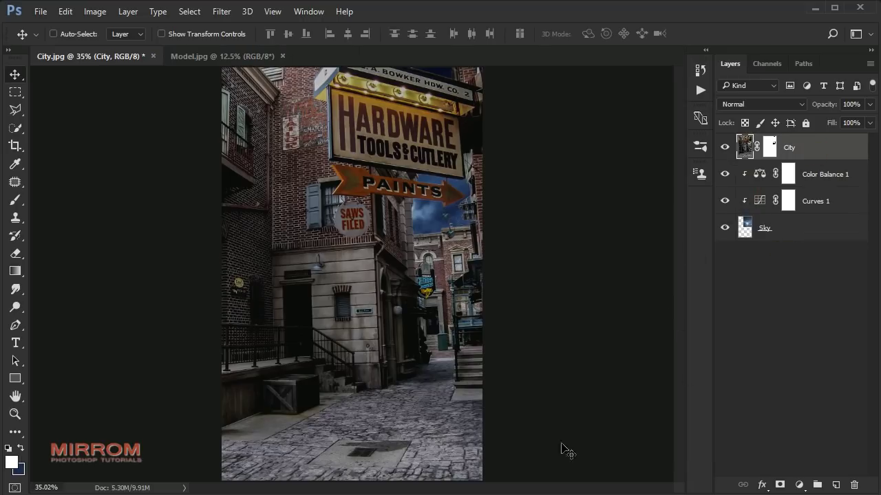
# - Create a new Layer 1 and clip it to the City layer
pyautogui.click(741, 148)
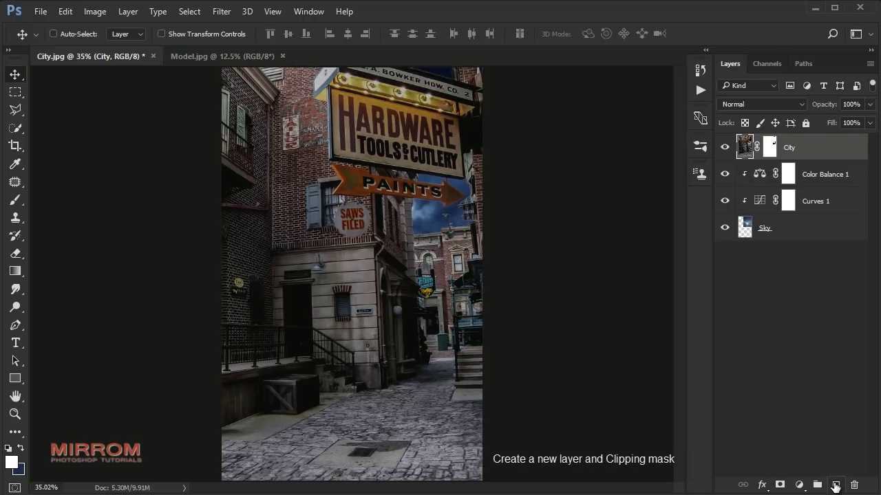
pyautogui.click(835, 485)
pyautogui.rightClick(846, 153)
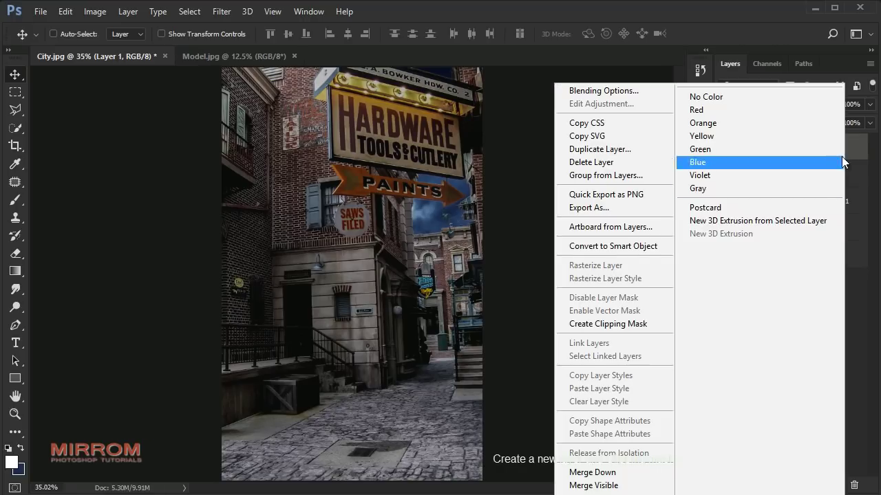
pyautogui.click(647, 326)
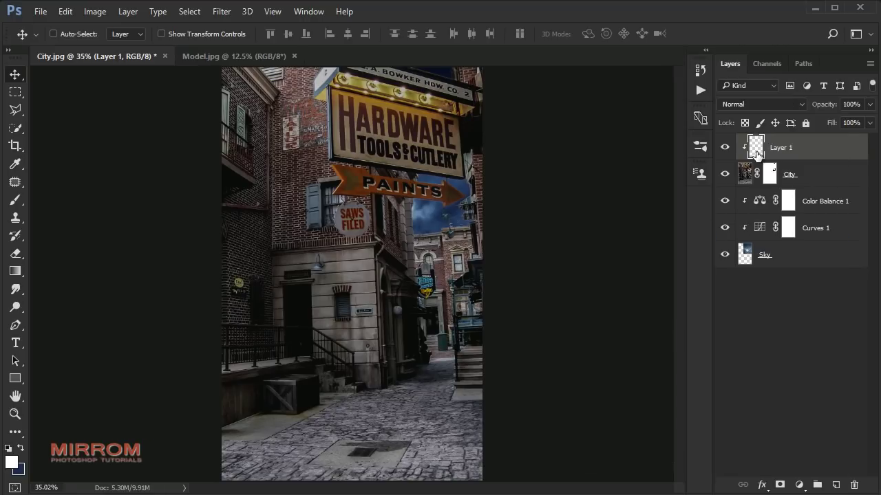
# - With white as foreground, draw a white-to-transparent gradient down from the image top
pyautogui.click(20, 448)
pyautogui.click(21, 449)
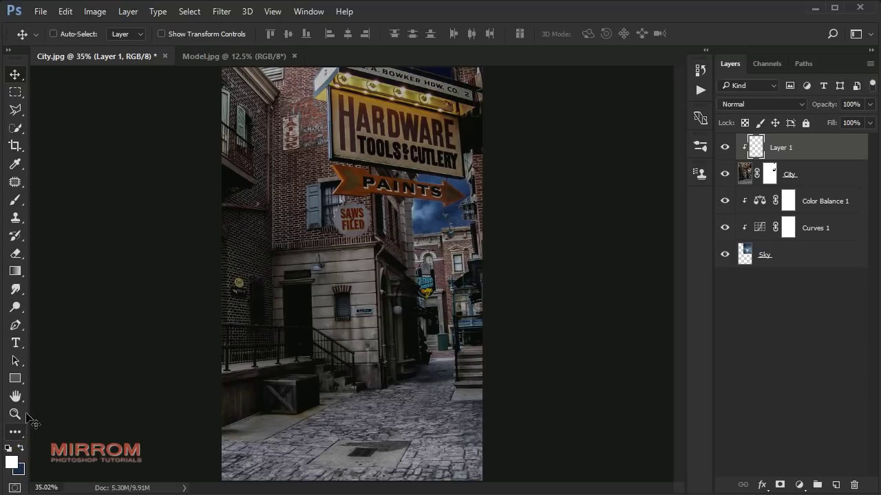
pyautogui.click(23, 274)
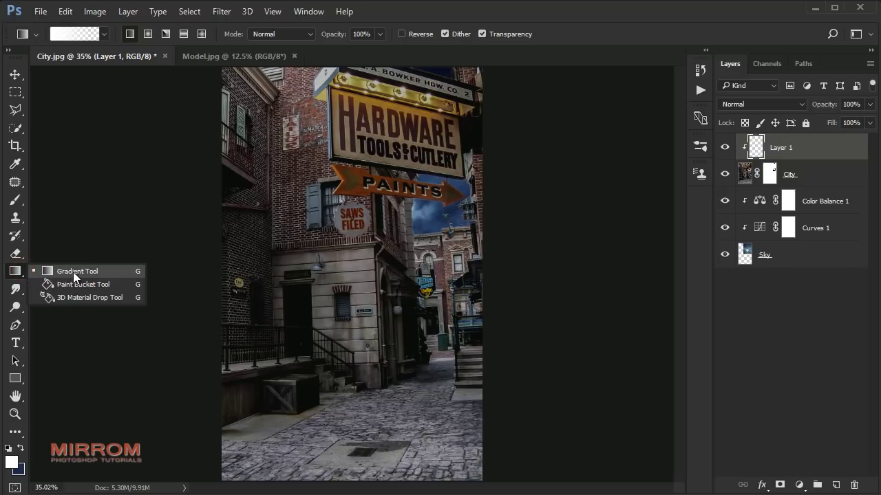
pyautogui.click(75, 271)
pyautogui.hotkey('ctrl', '-')
pyautogui.hotkey('ctrl', '-')
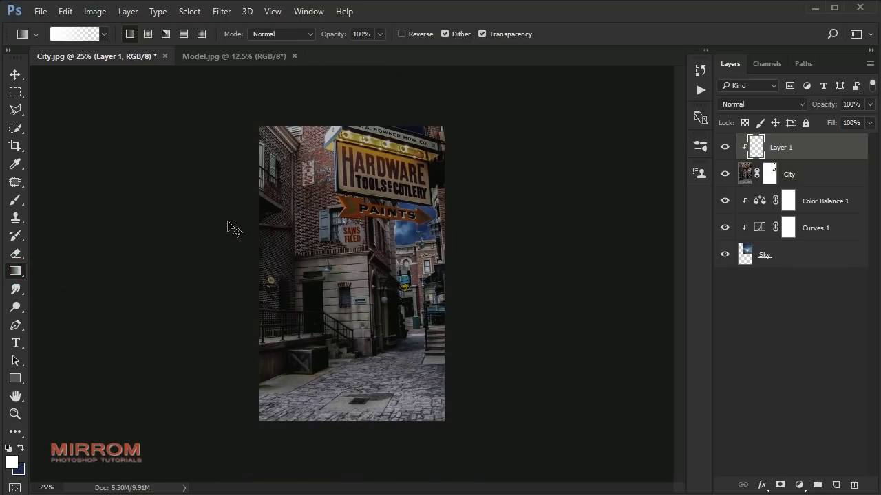
pyautogui.moveTo(297, 110); pyautogui.dragTo(301, 234)
pyautogui.hotkey('ctrl', 'z')
pyautogui.moveTo(314, 114); pyautogui.dragTo(313, 270)
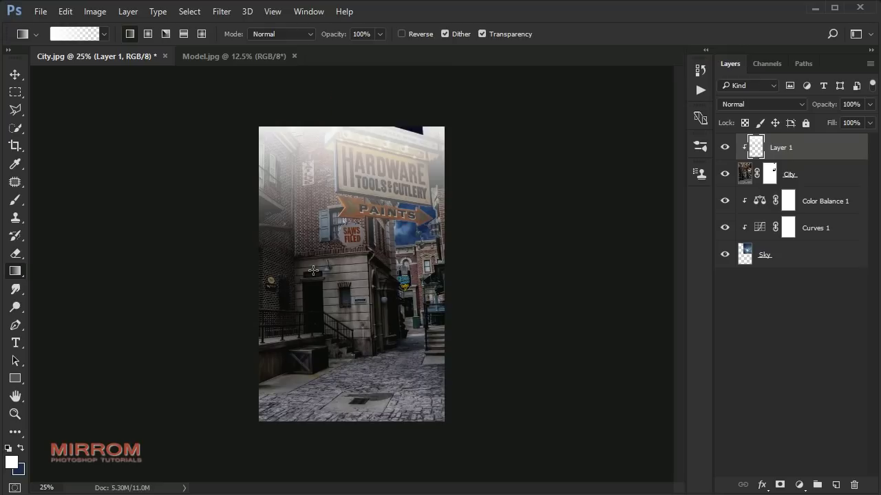
pyautogui.hotkey('ctrl', 'z')
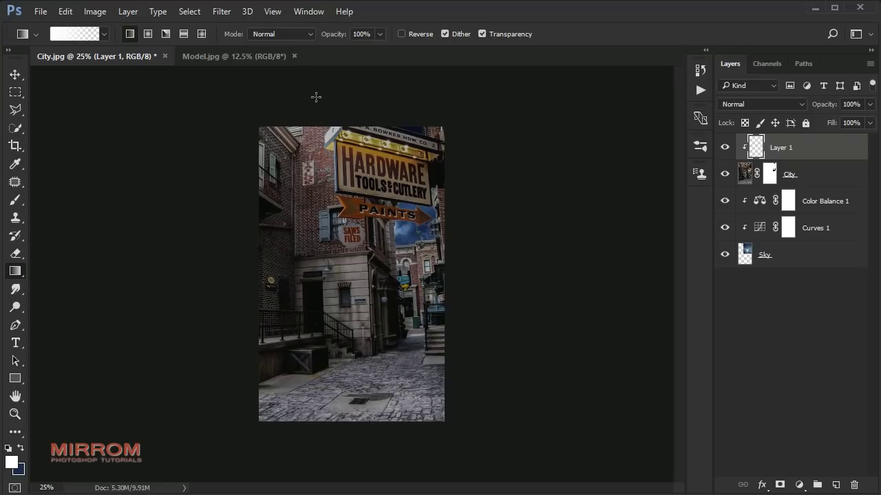
pyautogui.moveTo(314, 96); pyautogui.dragTo(310, 261)
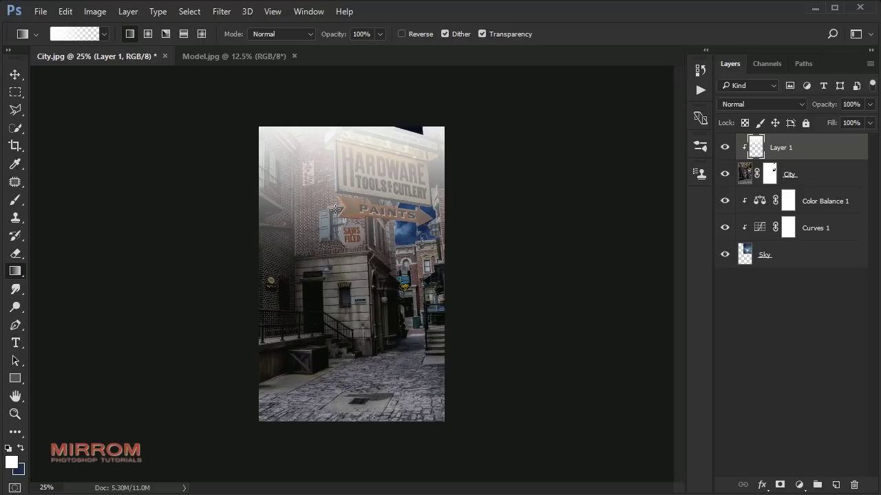
# - Set Layer 1's Fill to 0%
pyautogui.press('v')
pyautogui.click(870, 123)
pyautogui.moveTo(865, 135); pyautogui.dragTo(802, 136)
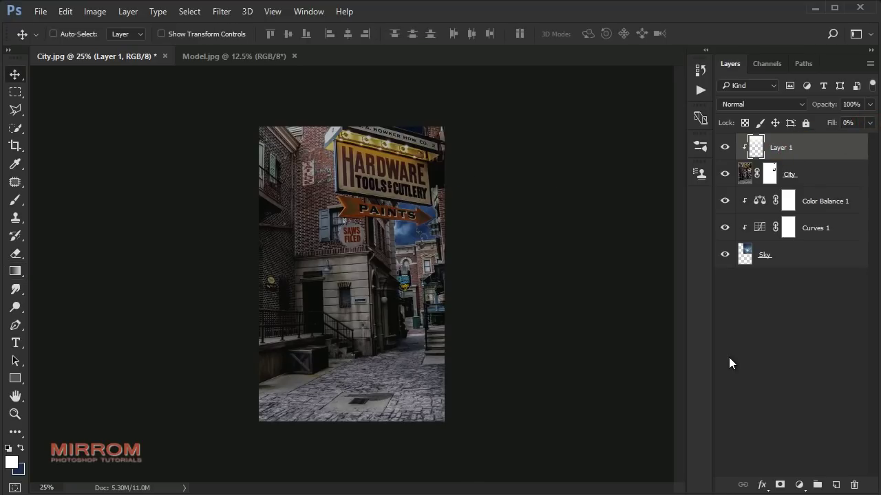
# - Add a Color Overlay effect to Layer 1 using the dark blue colour 001bad
pyautogui.keyDown('alt'); pyautogui.scroll(1, 515, 212); pyautogui.keyUp('alt')
pyautogui.keyDown('alt'); pyautogui.scroll(1, 516, 138); pyautogui.keyUp('alt')
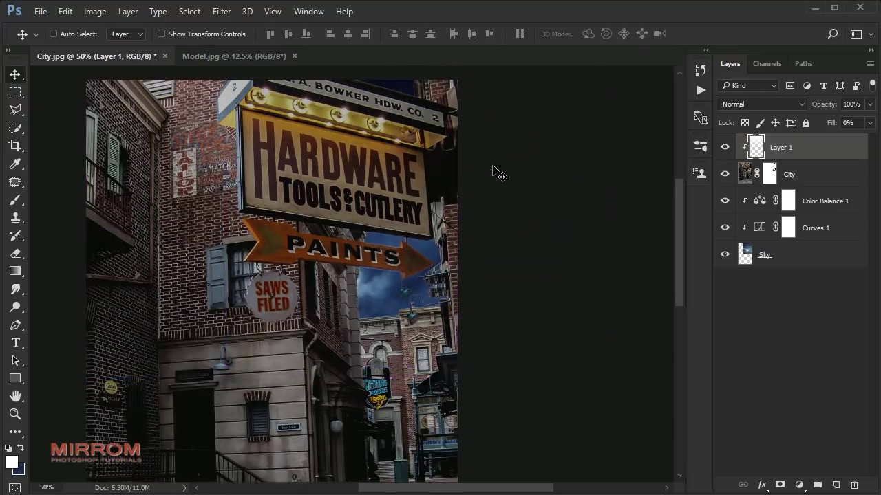
pyautogui.scroll(2, 502, 276)
pyautogui.moveTo(491, 487); pyautogui.dragTo(502, 487)
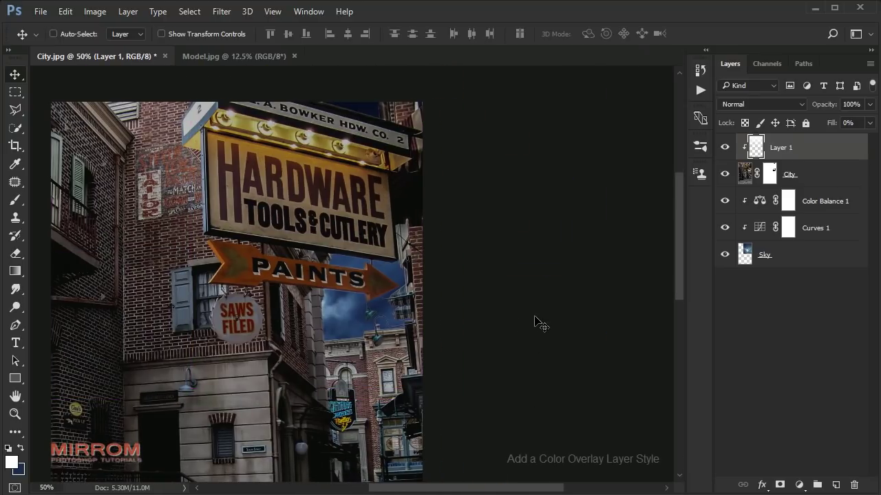
pyautogui.click(762, 484)
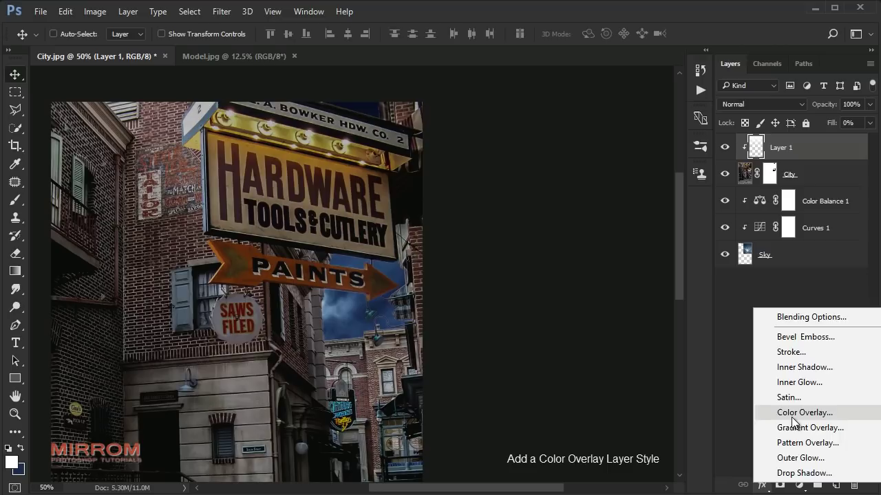
pyautogui.click(794, 413)
pyautogui.moveTo(515, 104); pyautogui.dragTo(474, 115)
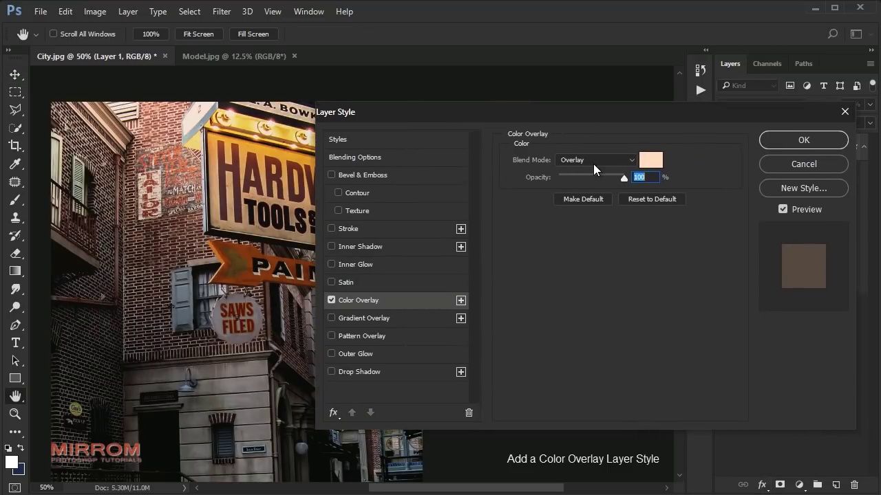
pyautogui.click(651, 159)
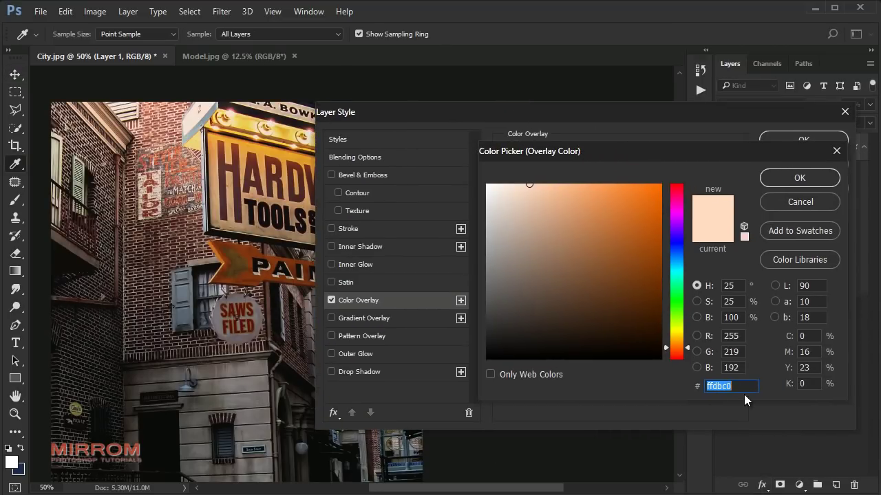
pyautogui.write('001b')
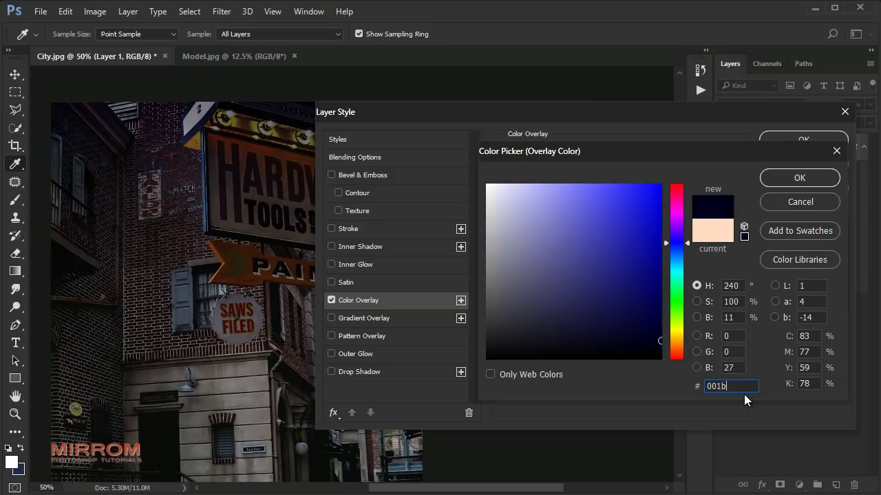
pyautogui.write('ad')
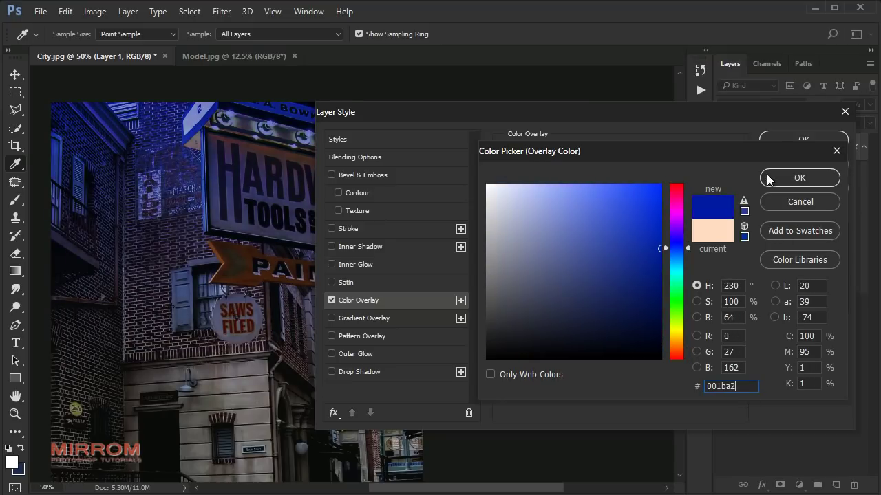
pyautogui.click(769, 179)
# - Switch the overlay blend mode to Hard Light and apply the layer style
pyautogui.click(631, 161)
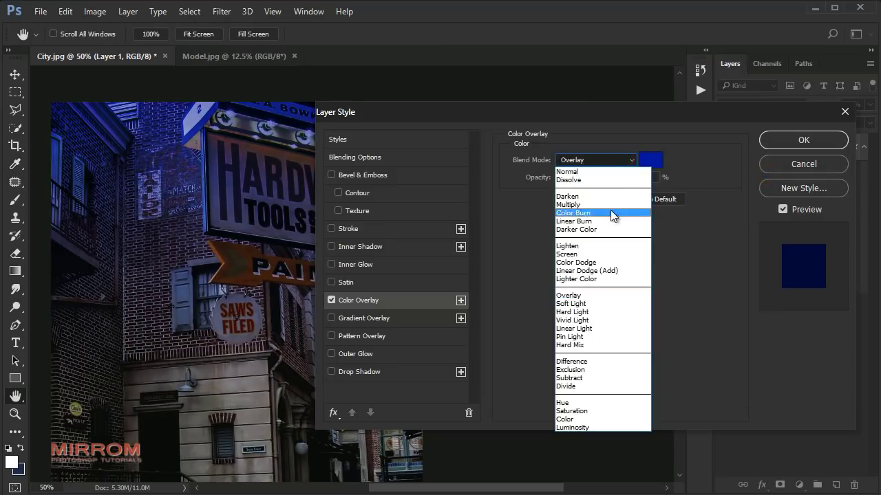
pyautogui.click(595, 311)
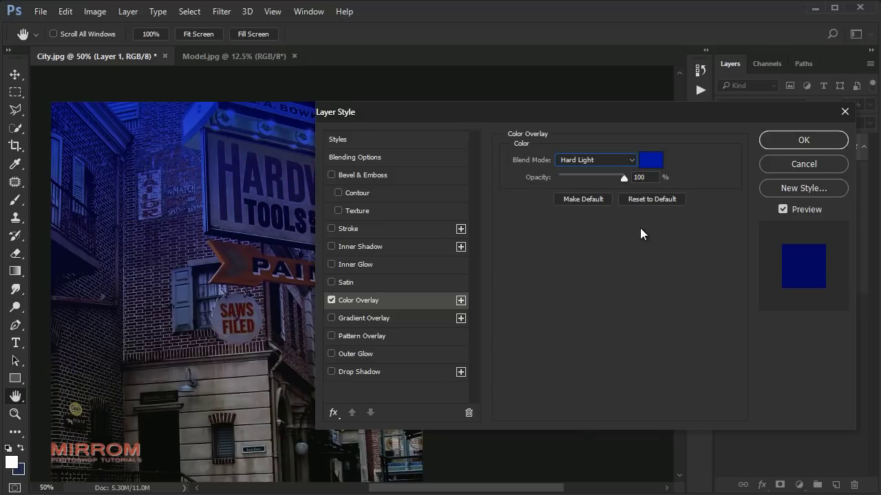
pyautogui.click(784, 145)
pyautogui.click(724, 148)
pyautogui.click(724, 149)
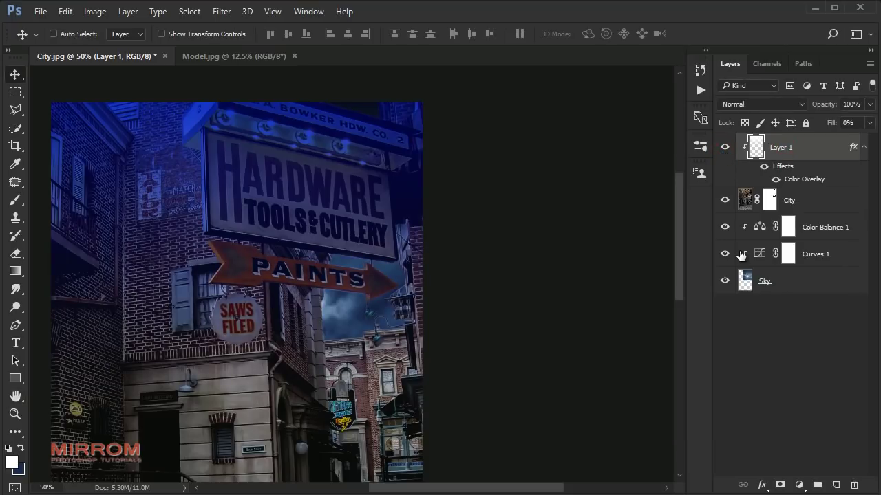
# - Drag Layer 1's Opacity down to 51% and collapse its Effects list
pyautogui.click(870, 104)
pyautogui.moveTo(868, 120); pyautogui.dragTo(858, 124)
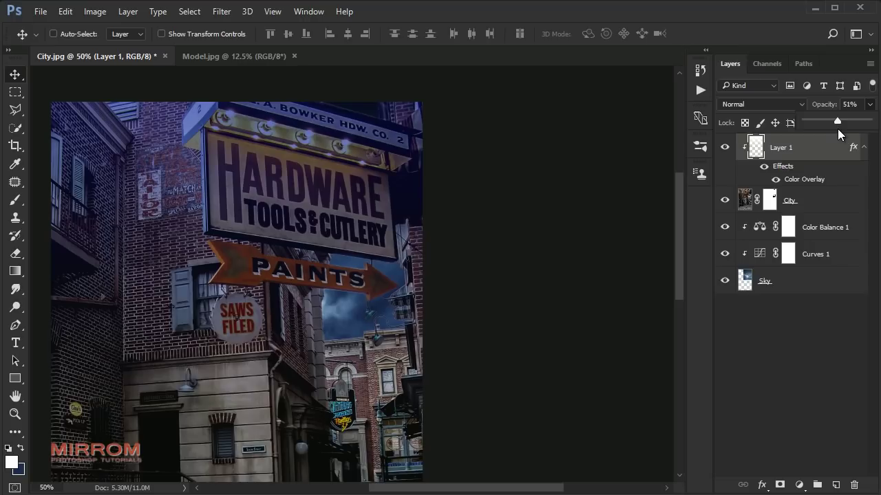
pyautogui.moveTo(838, 129); pyautogui.dragTo(849, 161)
pyautogui.click(764, 170)
pyautogui.click(764, 170)
pyautogui.click(863, 156)
pyautogui.scroll(-1, 246, 219)
pyautogui.scroll(1, 245, 219)
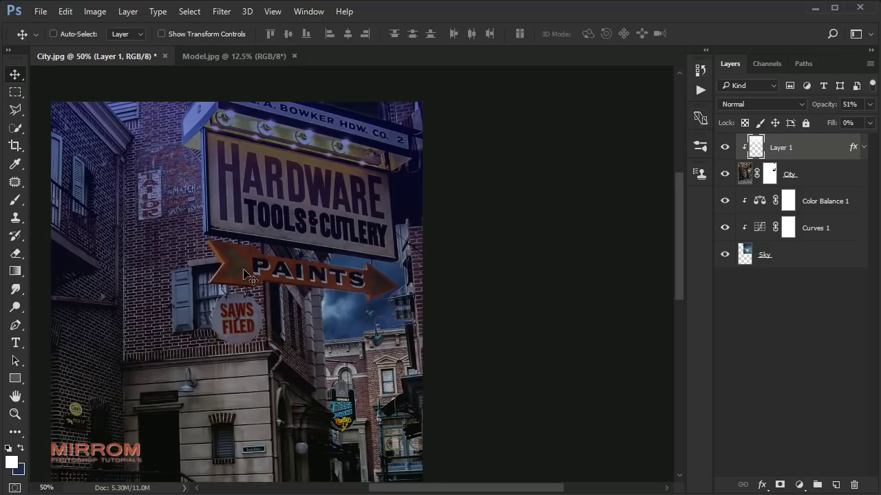
# - On the City layer, trace the HARDWARE sign and its lamp bar with the Magnetic Lasso
pyautogui.hotkey('ctrl', '+')
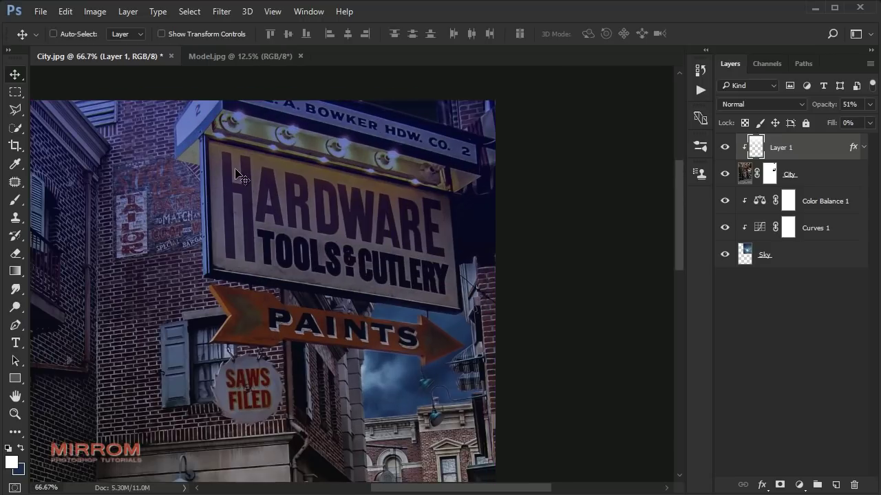
pyautogui.click(744, 178)
pyautogui.doubleClick(724, 179)
pyautogui.moveTo(15, 110); pyautogui.dragTo(46, 123)
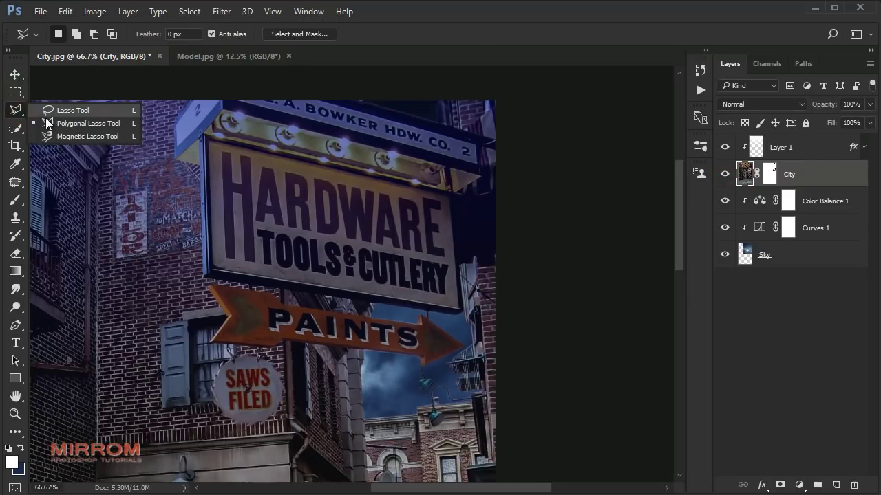
pyautogui.scroll(1, 198, 102)
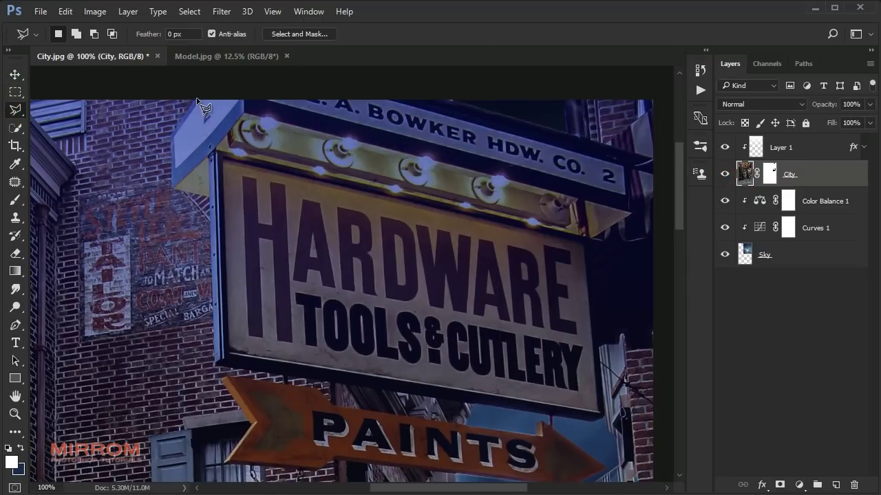
pyautogui.click(196, 99)
pyautogui.click(168, 134)
pyautogui.click(654, 235)
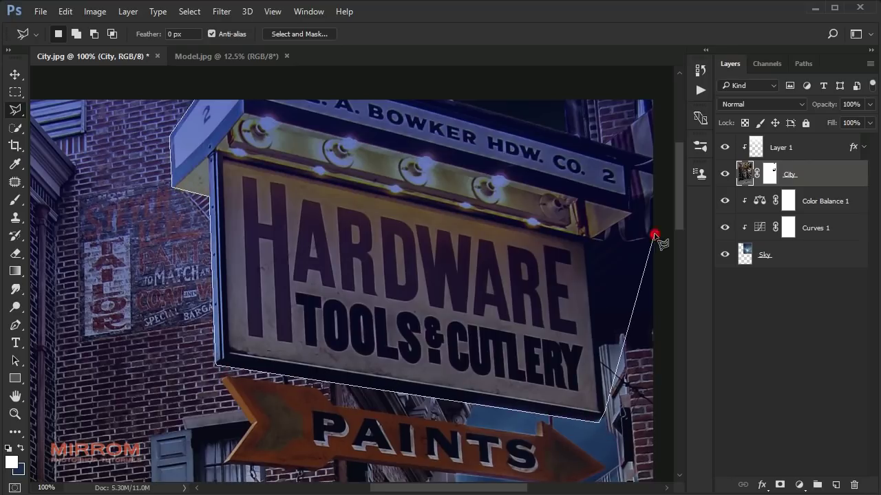
pyautogui.click(631, 215)
pyautogui.click(384, 92)
pyautogui.click(193, 102)
# - Target the City layer mask and switch to the Brush Tool
pyautogui.click(769, 174)
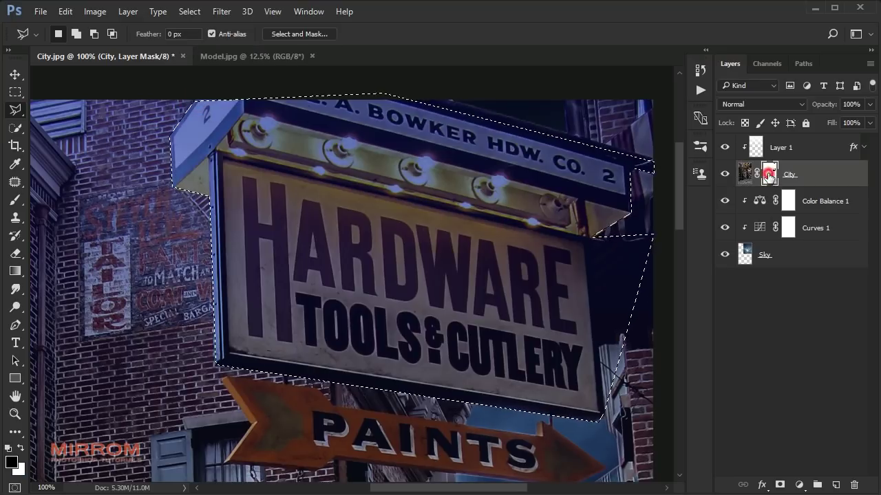
pyautogui.rightClick(15, 200)
pyautogui.click(52, 203)
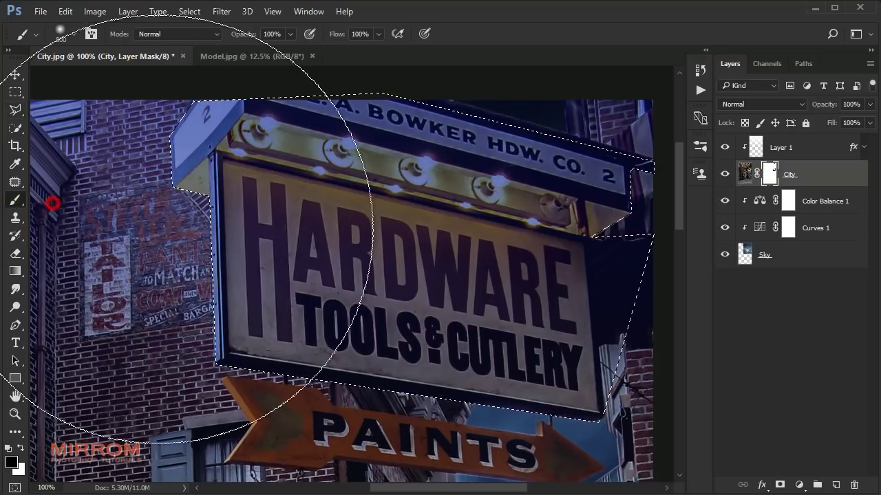
# - Add a mask to Layer 1 from the sign selection and invert it to keep the tint off the sign
pyautogui.press('v')
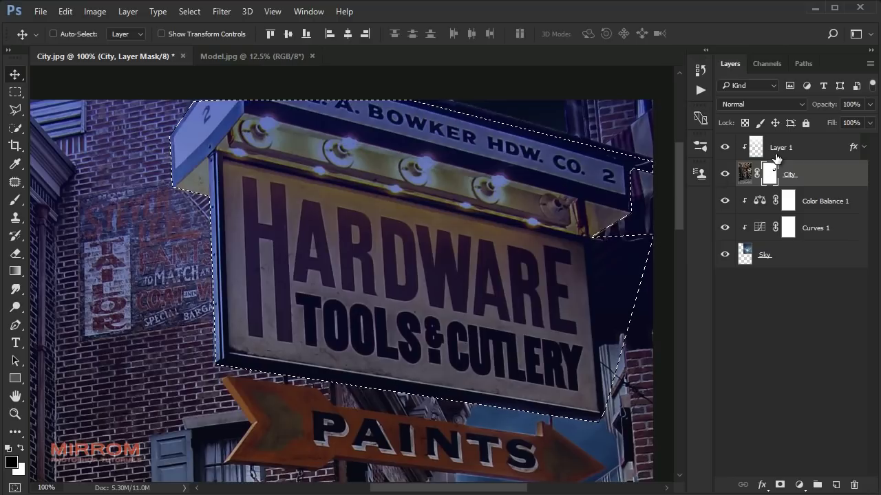
pyautogui.click(776, 158)
pyautogui.press('5')
pyautogui.press('1')
pyautogui.hotkey('shift', '0')
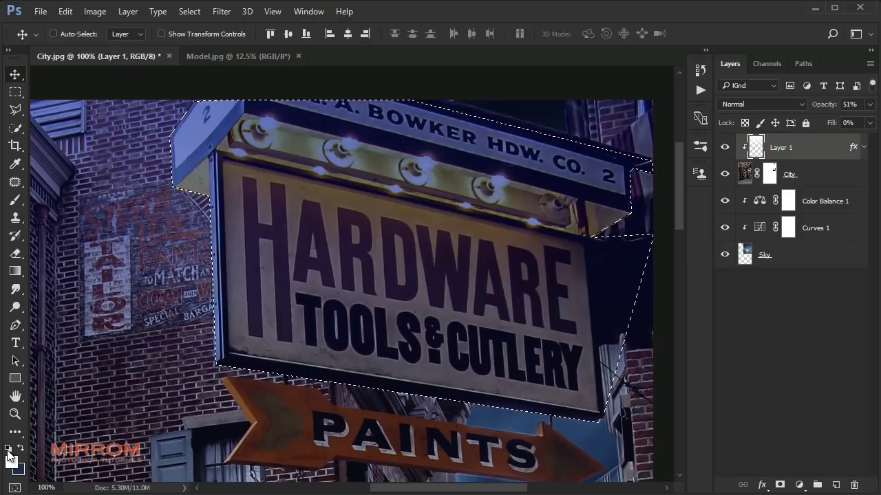
pyautogui.click(8, 450)
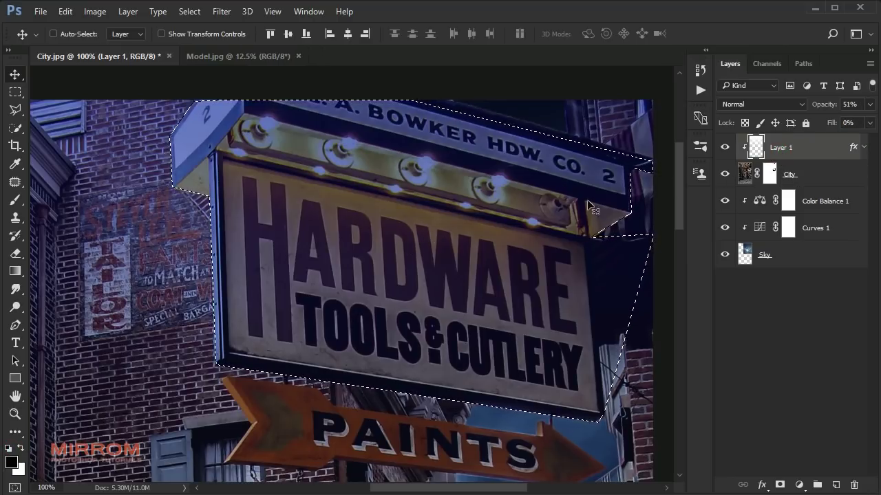
pyautogui.click(779, 485)
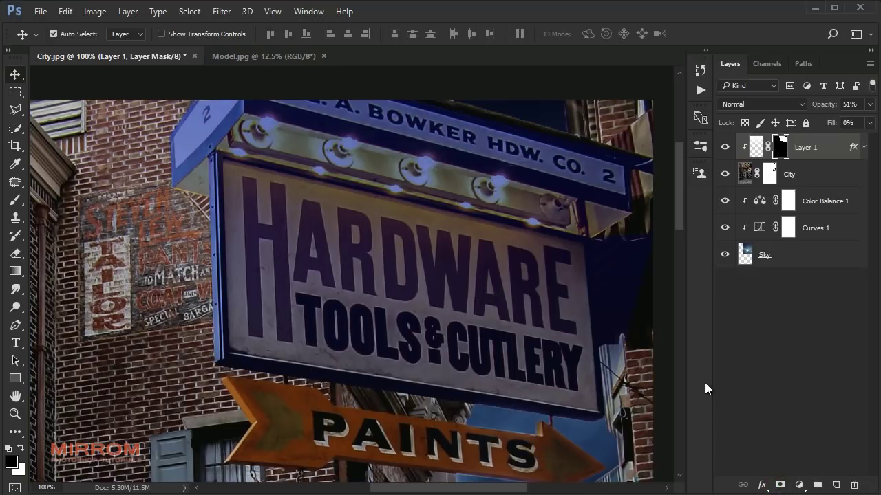
pyautogui.hotkey('ctrl', 'i')
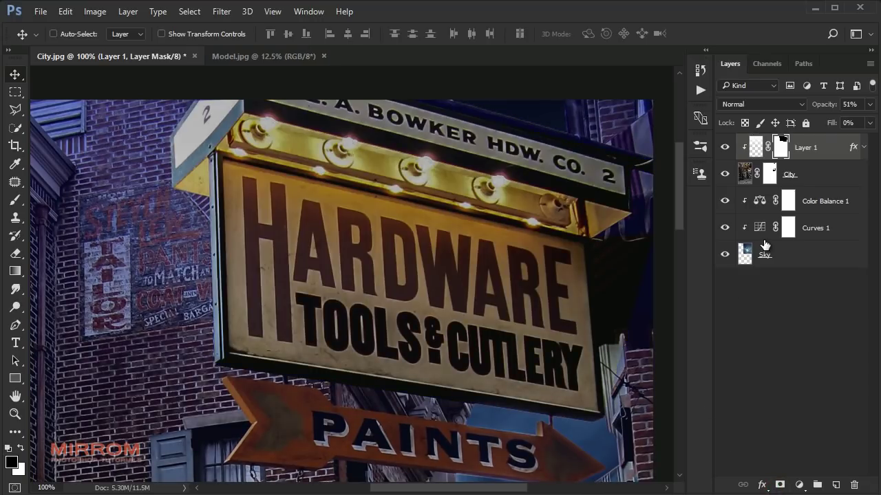
pyautogui.doubleClick(726, 148)
# - Pick the Brush Tool at size 100 and zoom to frame the street
pyautogui.click(15, 199)
pyautogui.click(47, 201)
pyautogui.press('[')
pyautogui.press('[')
pyautogui.press('[')
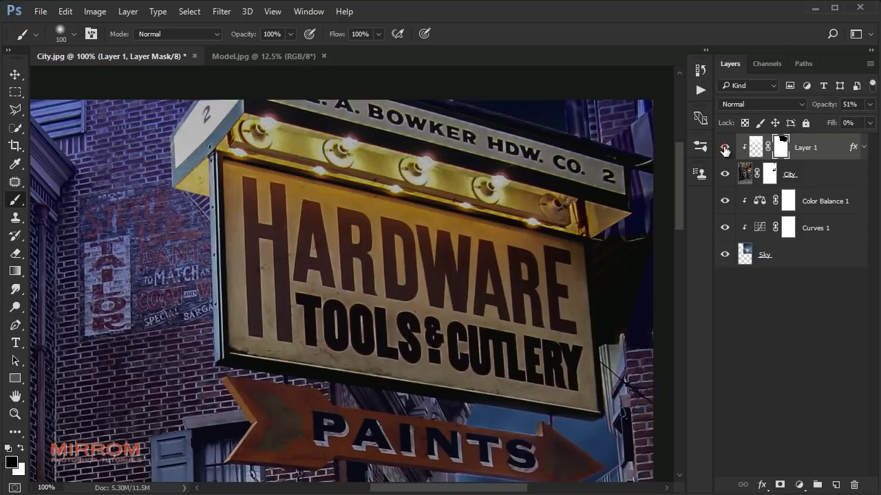
pyautogui.hotkey('ctrl', '-')
pyautogui.hotkey('ctrl', '-')
pyautogui.press('v')
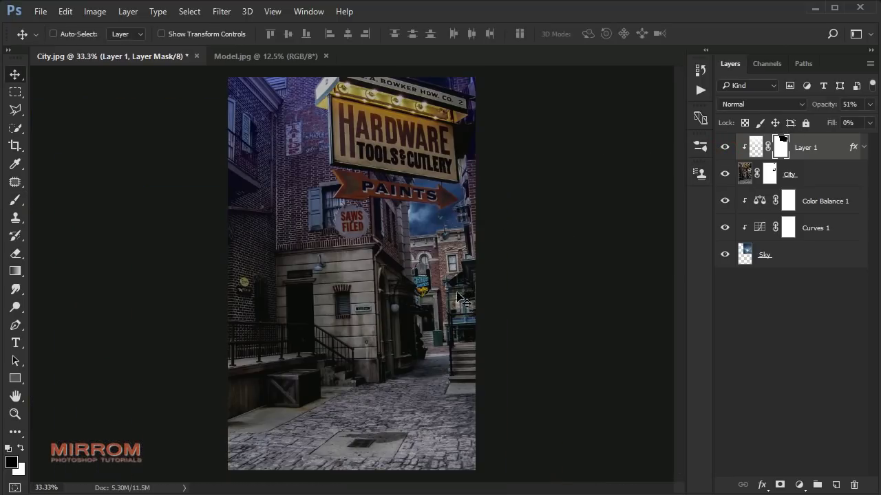
pyautogui.hotkey('ctrl', '+')
pyautogui.hotkey('ctrl', '+')
# - Duplicate the blue tint layer as Layer 1 copy, clipped to the layer below
pyautogui.hotkey('ctrl', '+')
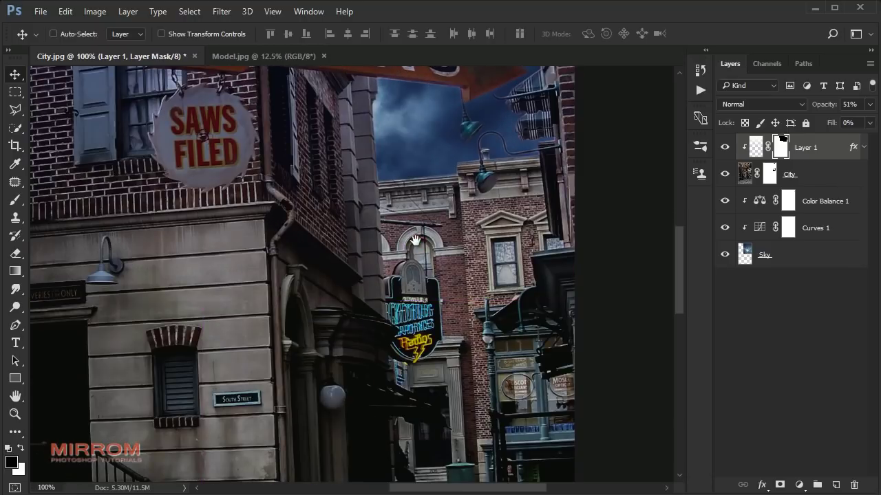
pyautogui.hotkey('ctrl', '+')
pyautogui.hotkey('ctrl', '-')
pyautogui.hotkey('ctrl', '-')
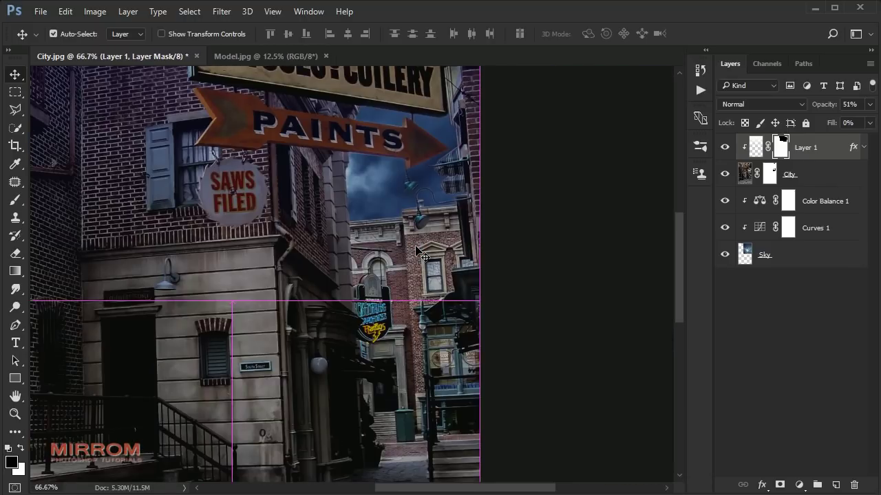
pyautogui.hotkey('ctrl', 'j')
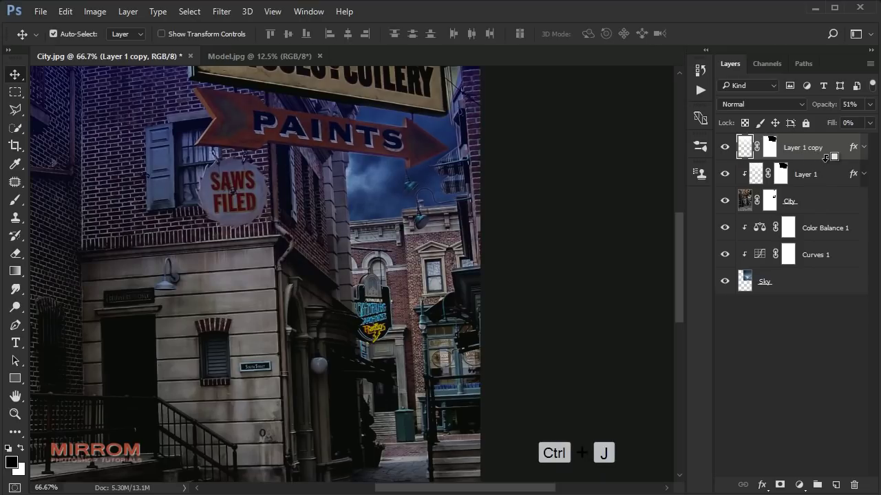
pyautogui.keyDown('alt'); pyautogui.click(826, 160); pyautogui.keyUp('alt')
pyautogui.moveTo(460, 222)
pyautogui.mouseDown()
pyautogui.moveTo(463, 209)
pyautogui.moveTo(464, 222)
pyautogui.mouseUp()
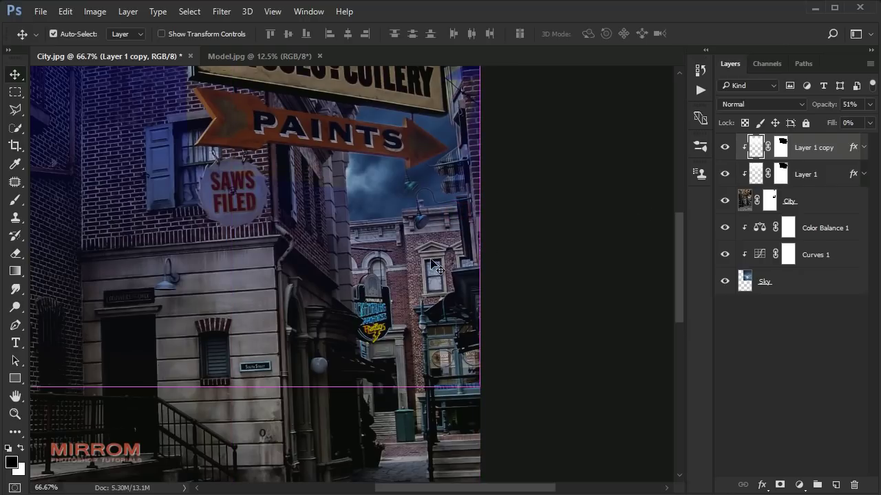
# - Lasso around the distant building freehand, then invert the selection
pyautogui.keyDown('ctrl'); pyautogui.click(406, 249); pyautogui.keyUp('ctrl')
pyautogui.click(744, 203)
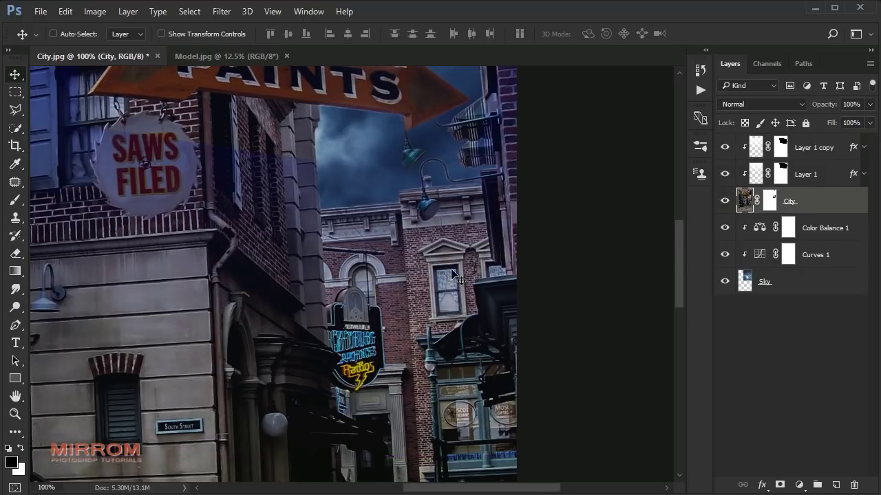
pyautogui.click(724, 207)
pyautogui.click(15, 110)
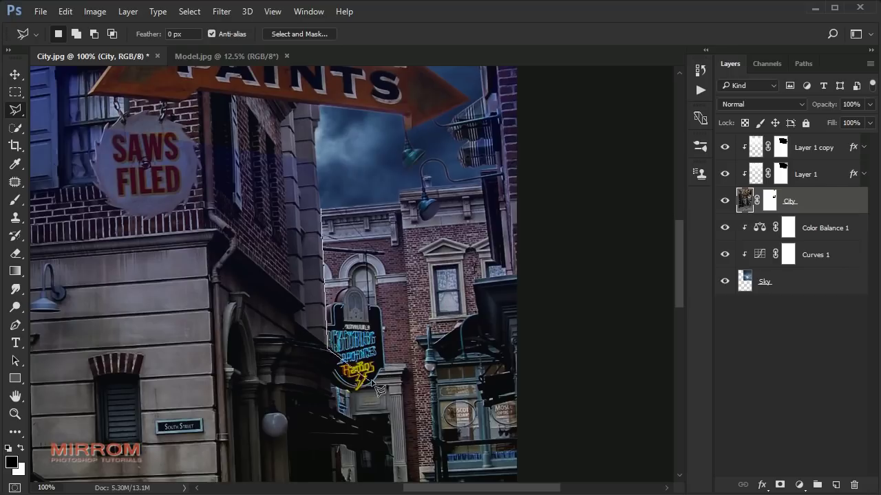
pyautogui.moveTo(513, 277); pyautogui.dragTo(498, 185)
pyautogui.moveTo(331, 207); pyautogui.dragTo(332, 205)
pyautogui.click(769, 202)
pyautogui.hotkey('ctrl', 'shift', 'i')
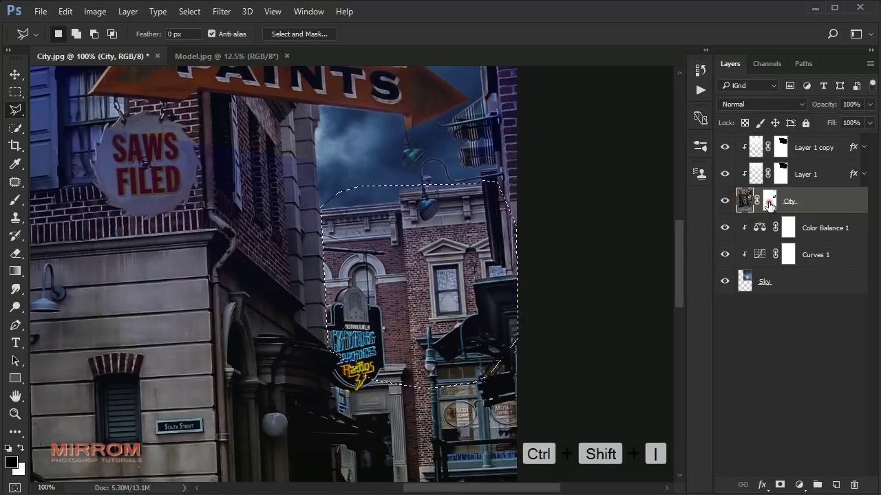
# - Paint Layer 1 copy's mask black over the selected area, then deselect
pyautogui.click(769, 202)
pyautogui.press('b')
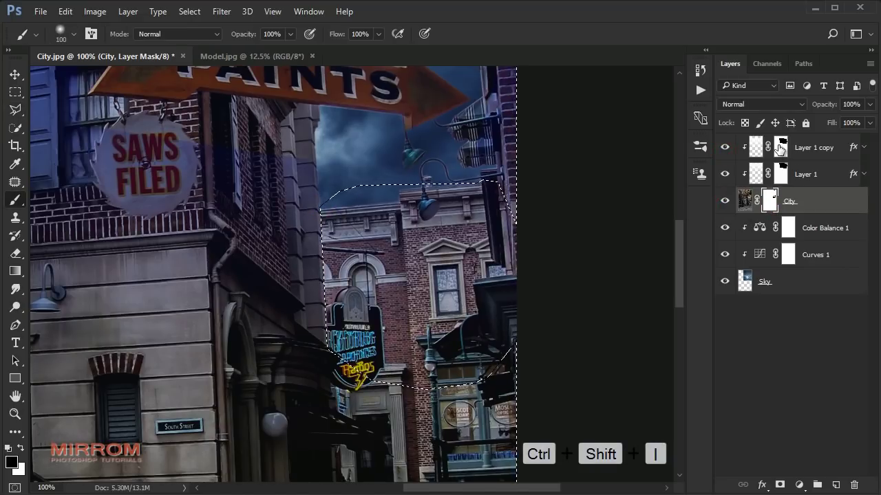
pyautogui.click(779, 148)
pyautogui.click(724, 148)
pyautogui.click(725, 147)
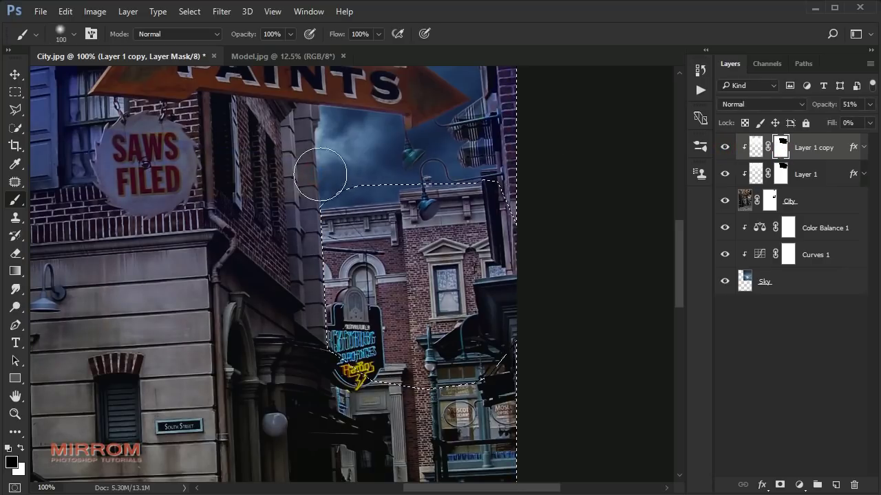
pyautogui.moveTo(388, 177); pyautogui.dragTo(375, 177)
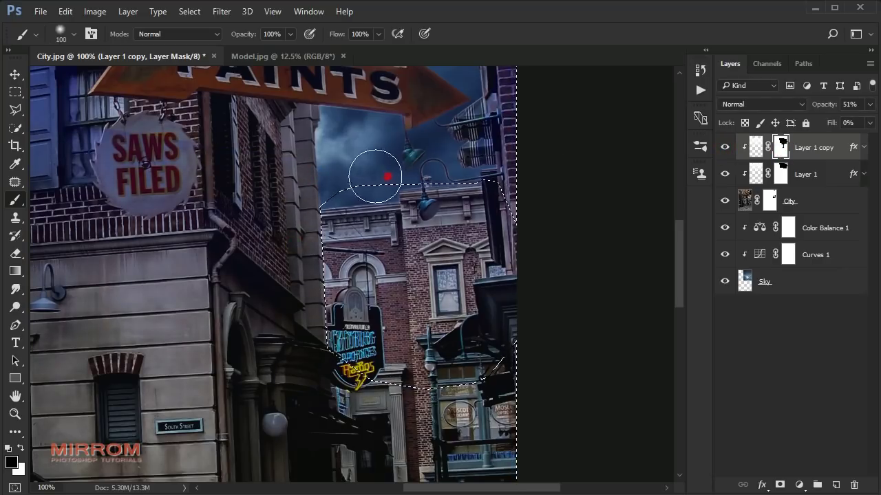
pyautogui.moveTo(527, 210); pyautogui.dragTo(534, 227)
pyautogui.click(530, 372)
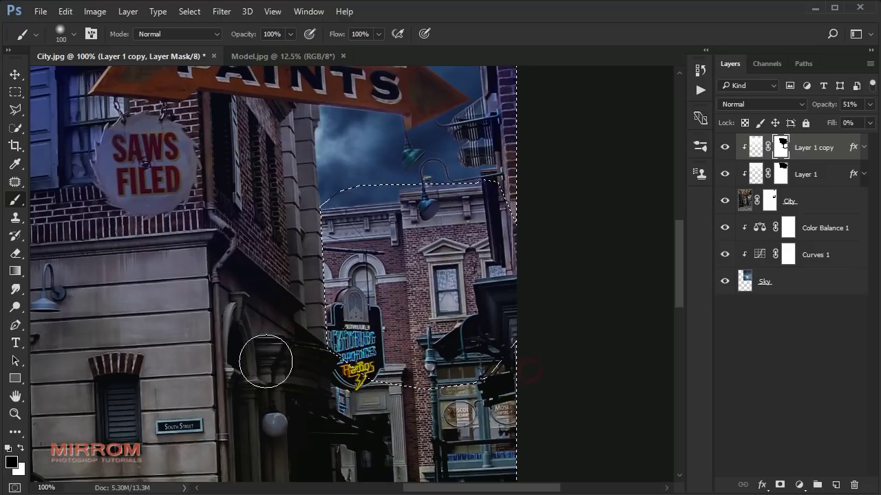
pyautogui.hotkey('ctrl', 'i')
pyautogui.hotkey('ctrl', 'd')
# - Compare the street with and without Layer 1 copy, then set its opacity to 73%
pyautogui.scroll(-3, 258, 310)
pyautogui.scroll(1, 523, 237)
pyautogui.scroll(1, 541, 246)
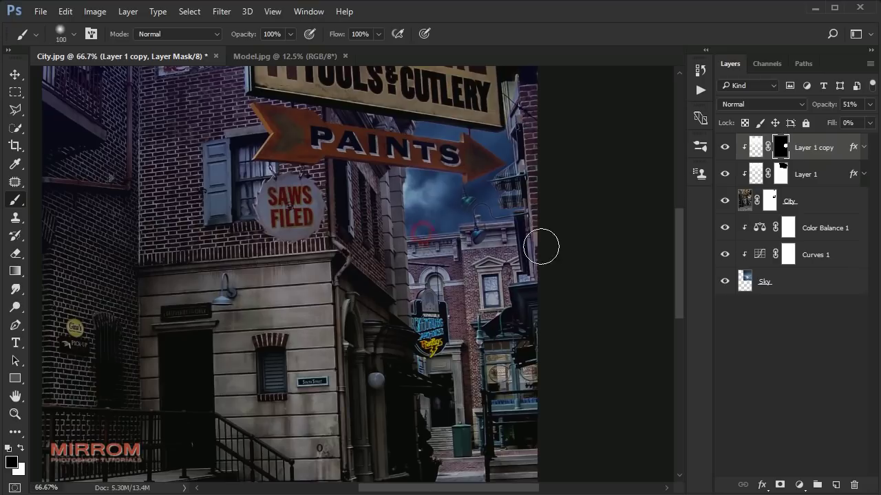
pyautogui.click(725, 148)
pyautogui.click(724, 147)
pyautogui.click(725, 147)
pyautogui.click(725, 147)
pyautogui.press('v')
pyautogui.moveTo(822, 104); pyautogui.dragTo(840, 112)
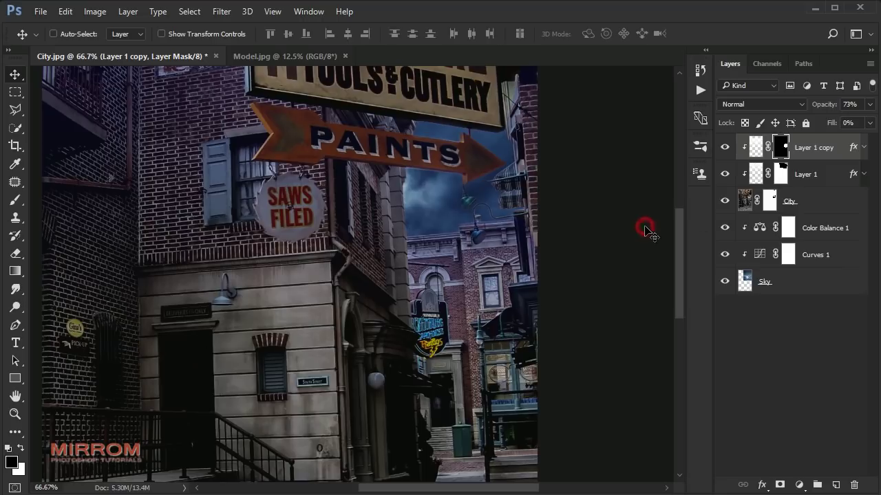
pyautogui.hotkey('ctrl', '-')
pyautogui.hotkey('ctrl', '-')
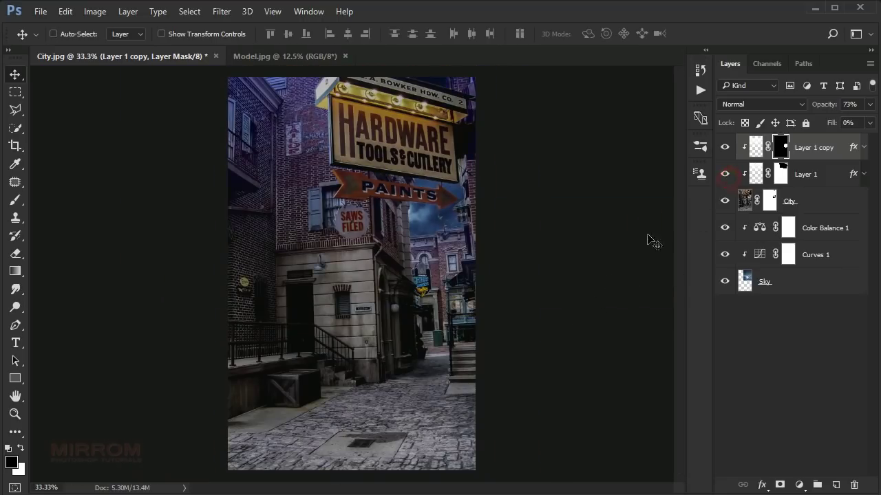
# - Add a Curves layer: raise the black point, pull in the white point, bow the midtones down
pyautogui.click(799, 485)
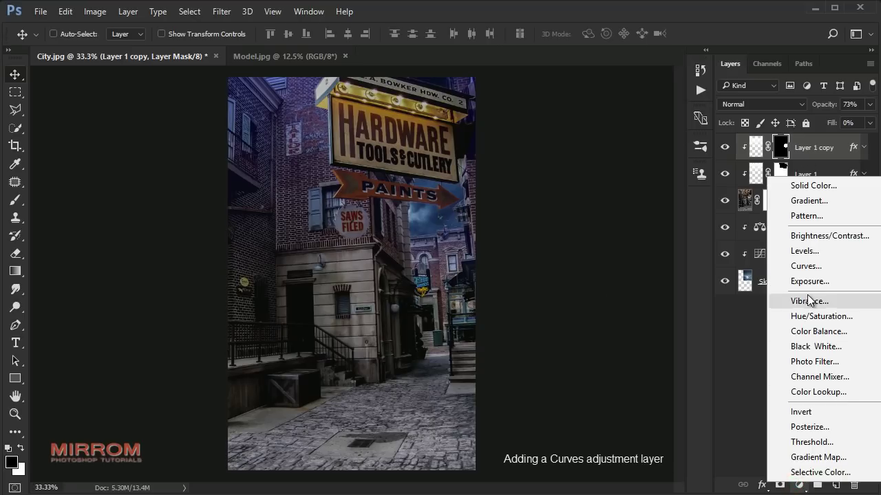
pyautogui.click(806, 266)
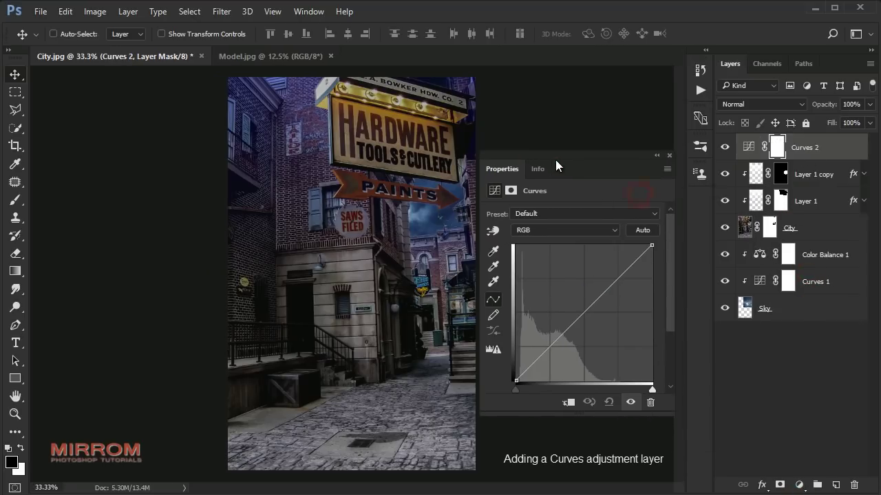
pyautogui.moveTo(651, 245); pyautogui.dragTo(633, 234)
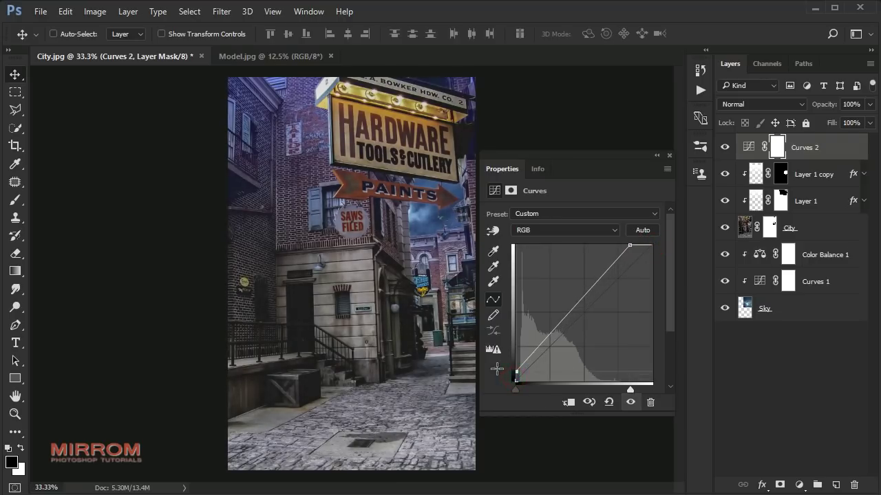
pyautogui.moveTo(515, 381); pyautogui.dragTo(497, 359)
pyautogui.moveTo(586, 291); pyautogui.dragTo(598, 304)
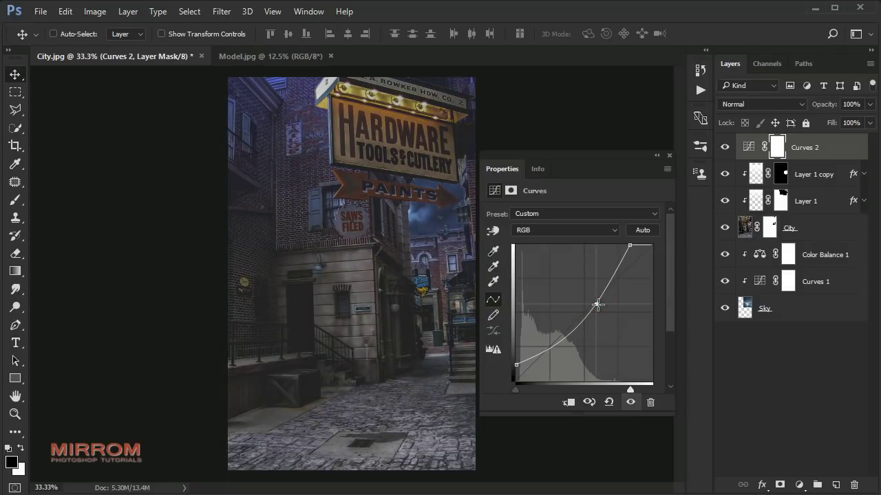
pyautogui.moveTo(515, 363); pyautogui.dragTo(509, 369)
pyautogui.click(630, 402)
pyautogui.click(630, 402)
pyautogui.click(671, 157)
# - Zoom in on the wall lamp and paint a soft white dab on a new layer
pyautogui.keyDown('ctrl'); pyautogui.click(330, 296); pyautogui.keyUp('ctrl')
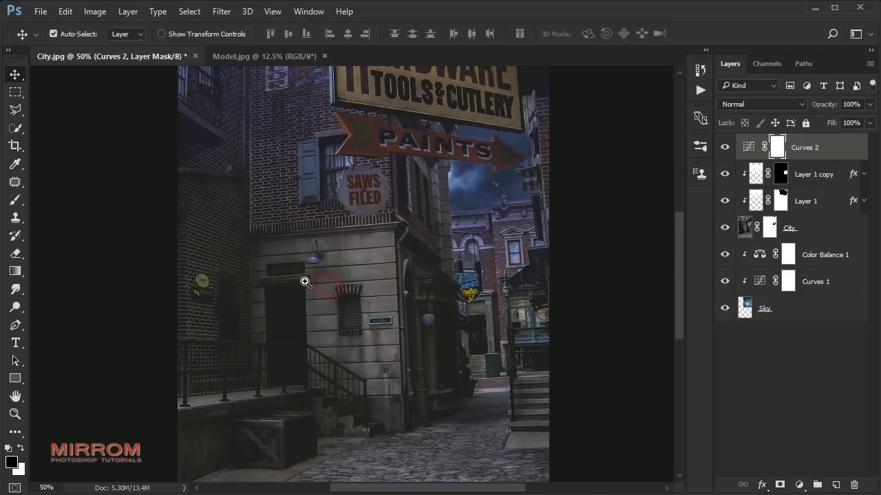
pyautogui.keyDown('ctrl'); pyautogui.click(320, 276); pyautogui.keyUp('ctrl')
pyautogui.keyDown('ctrl'); pyautogui.click(316, 289); pyautogui.keyUp('ctrl')
pyautogui.keyDown('ctrl'); pyautogui.click(306, 213); pyautogui.keyUp('ctrl')
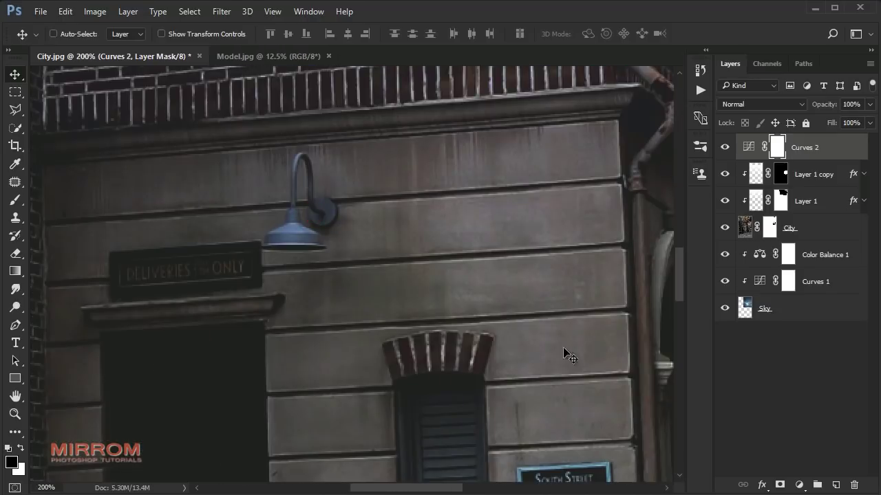
pyautogui.click(835, 486)
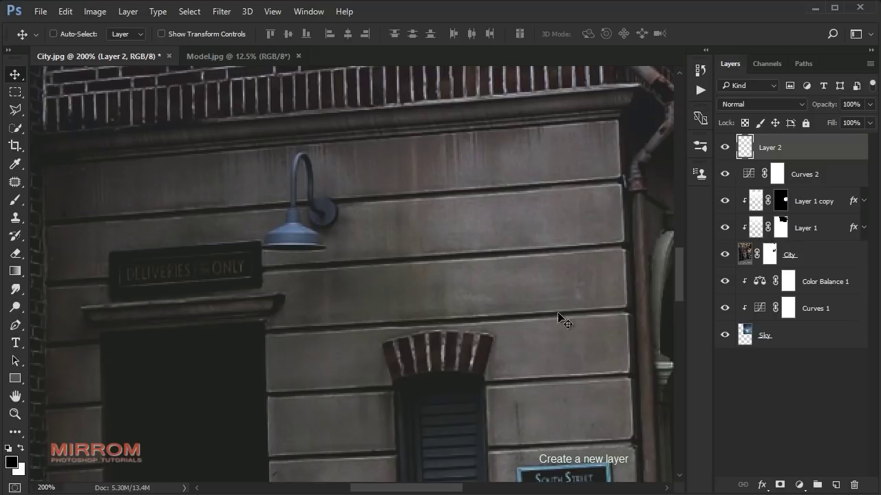
pyautogui.click(27, 200)
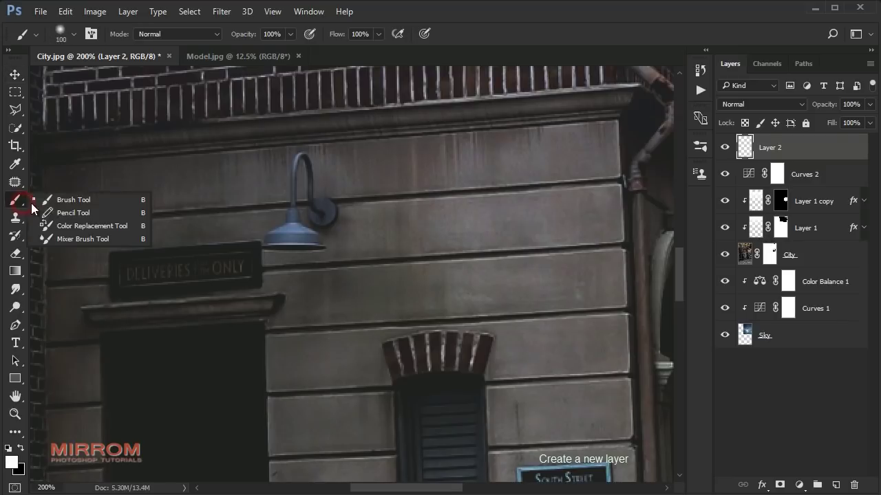
pyautogui.click(61, 200)
pyautogui.click(380, 271)
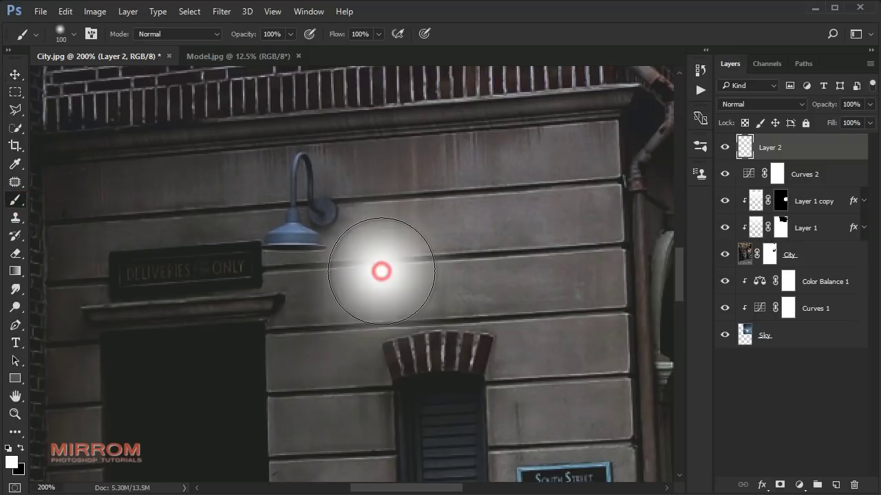
# - Move the glow onto the lamp shade and scale it flatter with Free Transform
pyautogui.press('v')
pyautogui.moveTo(392, 271); pyautogui.dragTo(348, 257)
pyautogui.moveTo(826, 105); pyautogui.dragTo(802, 110)
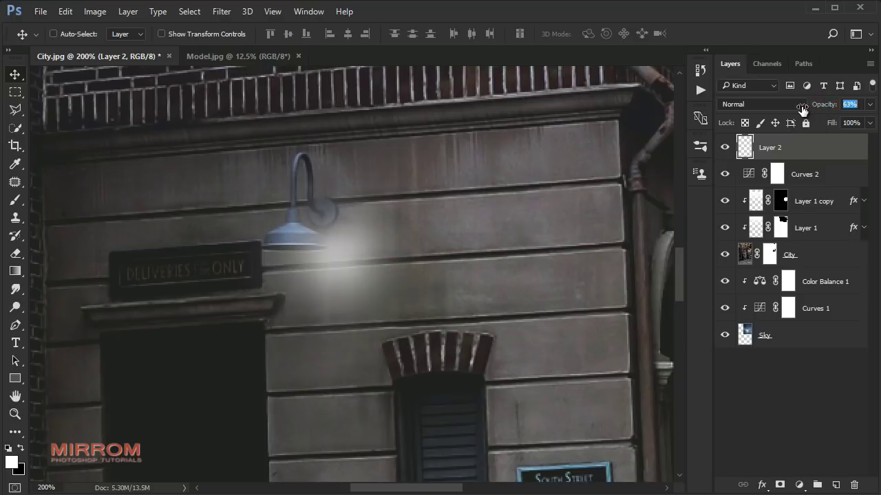
pyautogui.moveTo(472, 273); pyautogui.dragTo(379, 265)
pyautogui.hotkey('ctrl', 't')
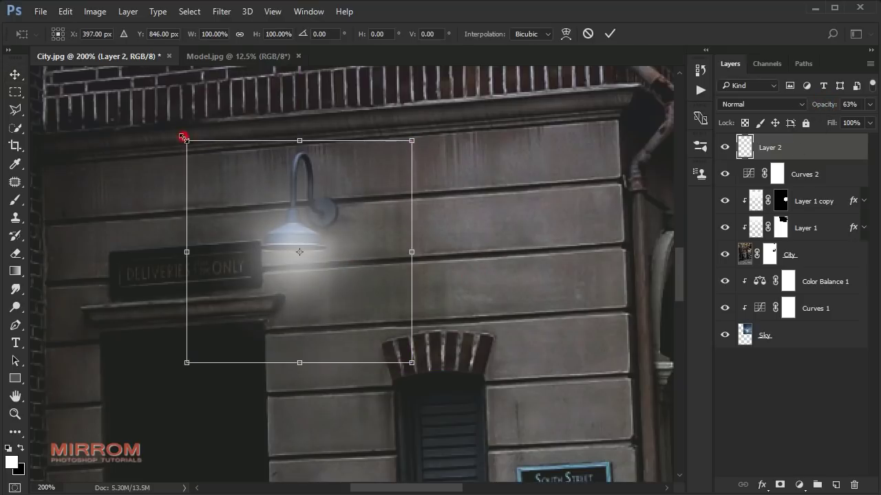
pyautogui.moveTo(183, 137); pyautogui.dragTo(205, 159)
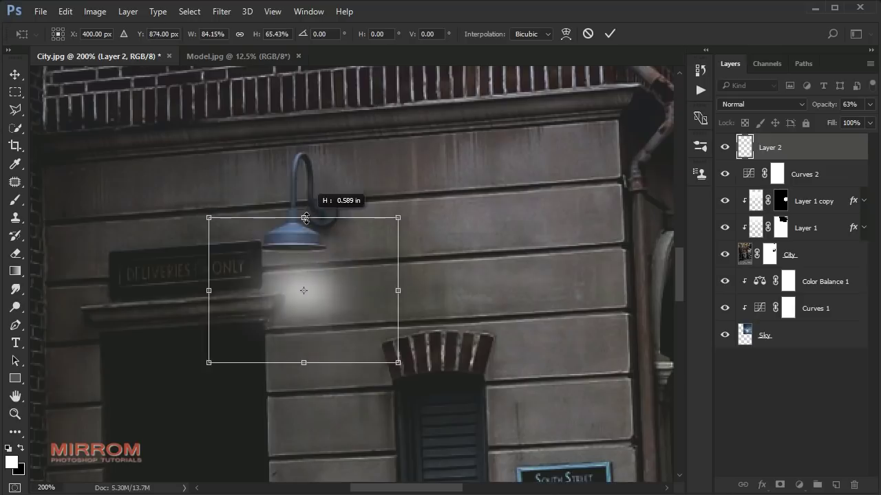
pyautogui.moveTo(411, 163); pyautogui.dragTo(389, 187)
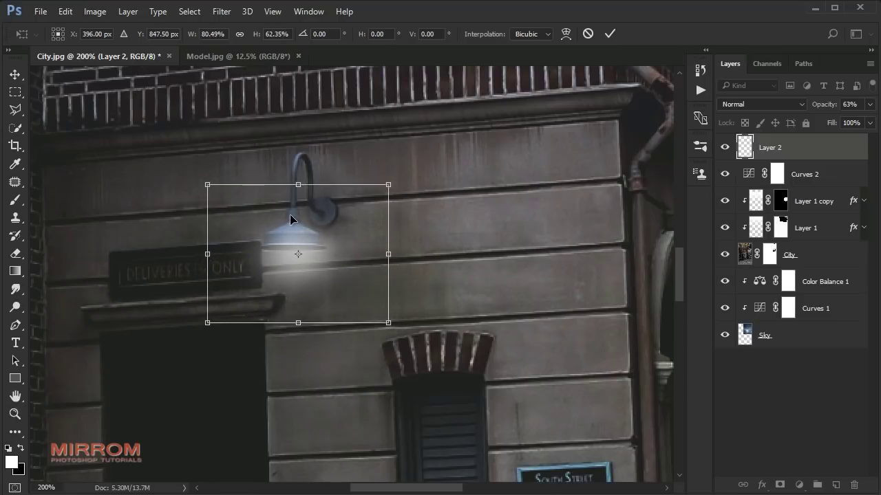
pyautogui.press('Return')
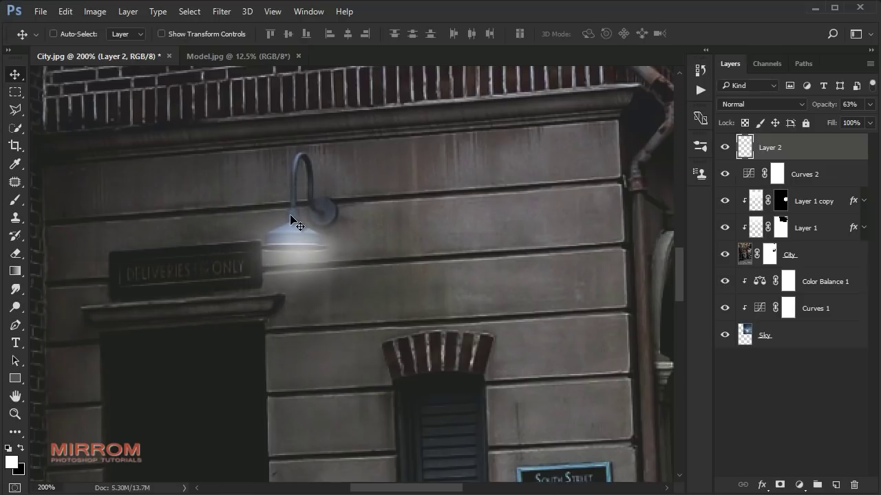
# - Set the glow to 100% opacity, nudge it up-left onto the lamp, then hide the layer
pyautogui.moveTo(816, 108); pyautogui.dragTo(817, 109)
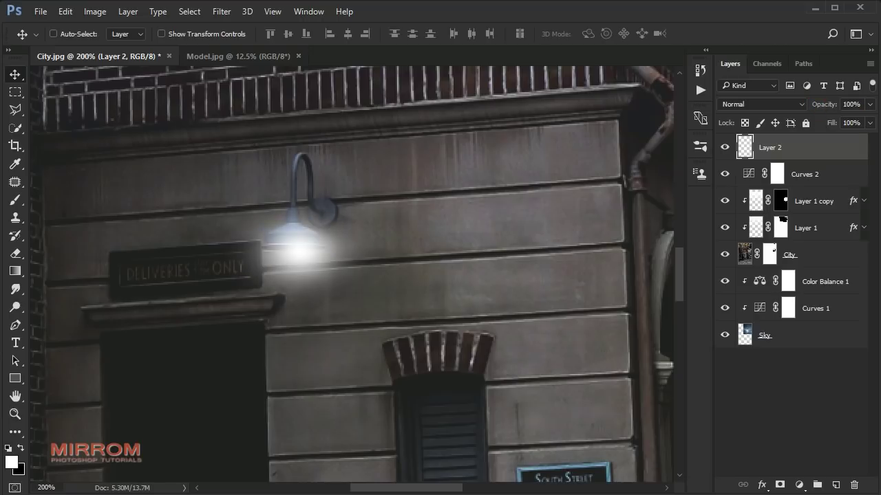
pyautogui.press('Left')
pyautogui.press('Left')
pyautogui.press('Up')
pyautogui.press('Left')
pyautogui.press('Up')
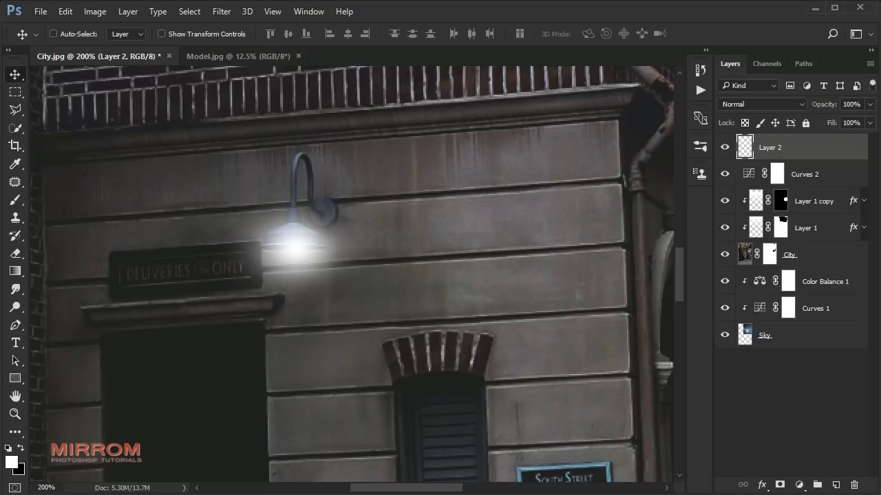
pyautogui.press('Left')
pyautogui.press('Up')
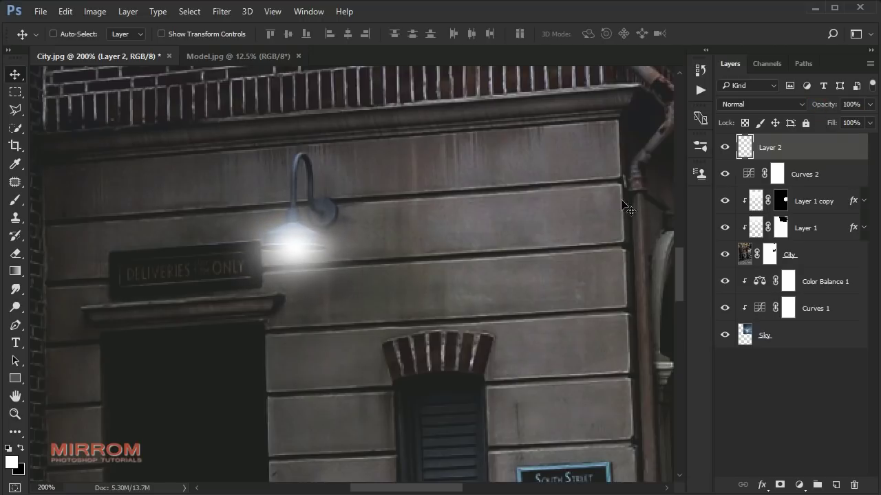
pyautogui.scroll(2, 282, 234)
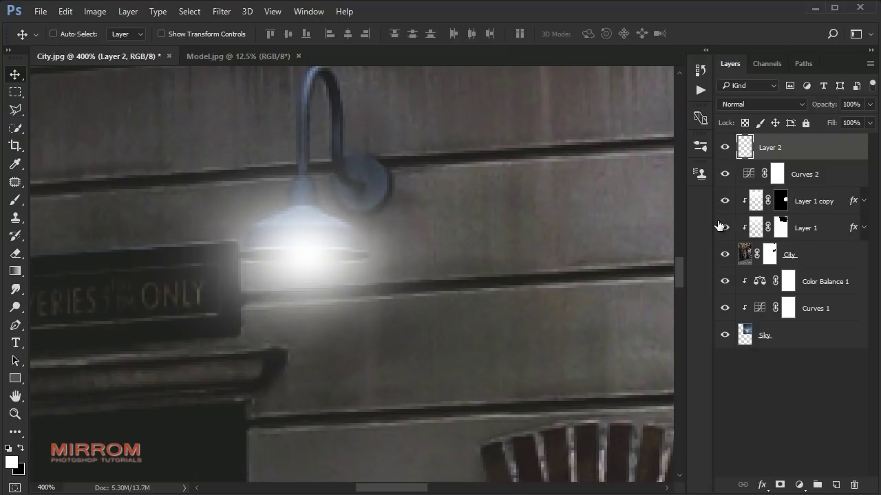
pyautogui.click(725, 148)
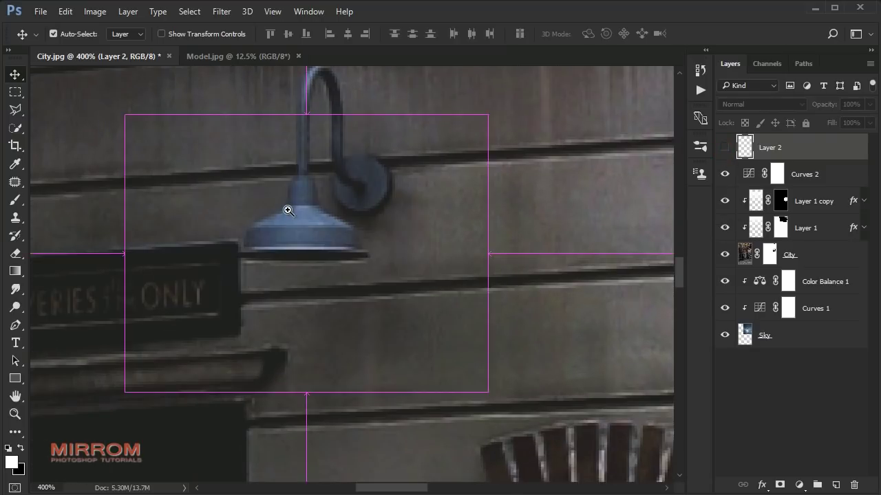
pyautogui.scroll(1, 288, 208)
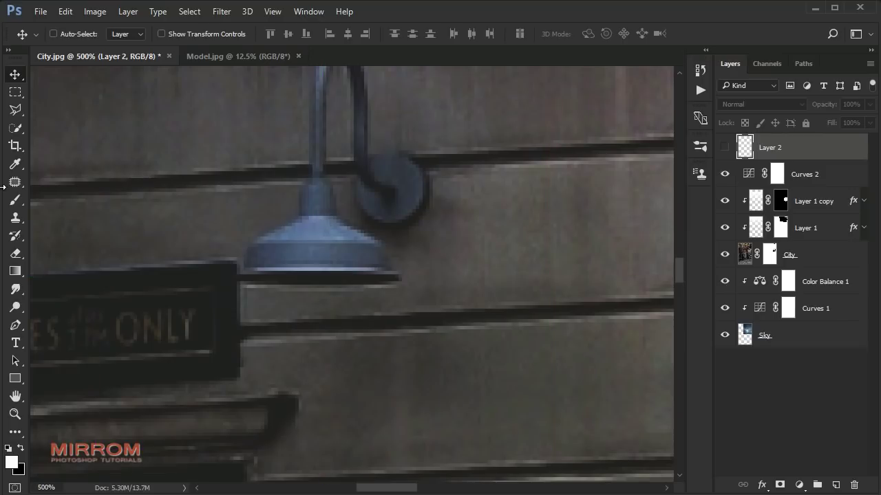
# - Trace a Polygonal Lasso selection around the wall lamp's pole and shade
pyautogui.rightClick(16, 110)
pyautogui.click(69, 121)
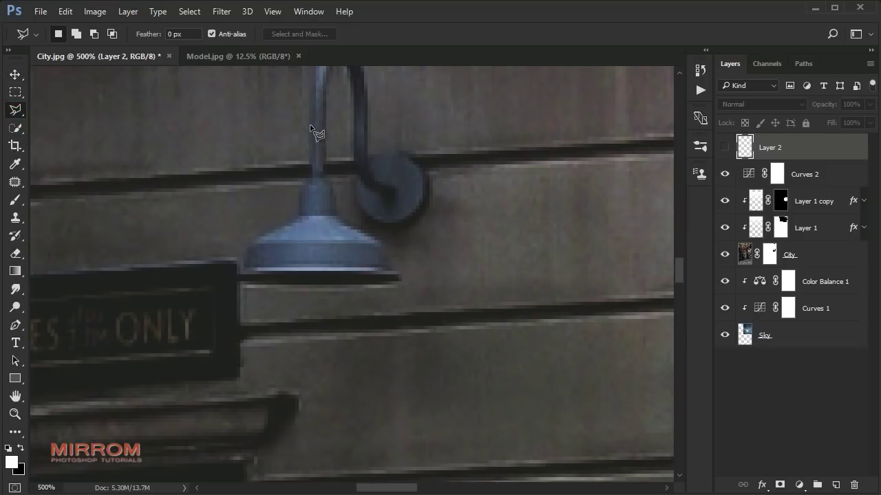
pyautogui.click(311, 100)
pyautogui.click(310, 178)
pyautogui.click(298, 214)
pyautogui.click(245, 252)
pyautogui.click(244, 271)
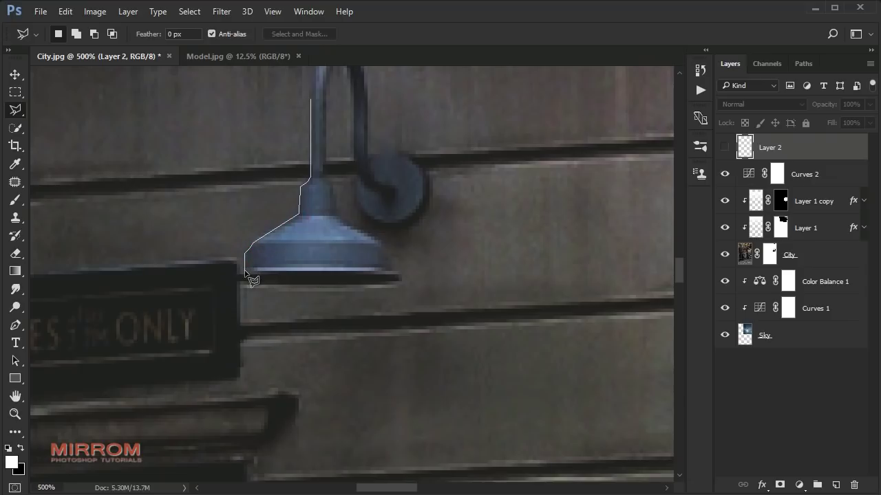
pyautogui.click(392, 270)
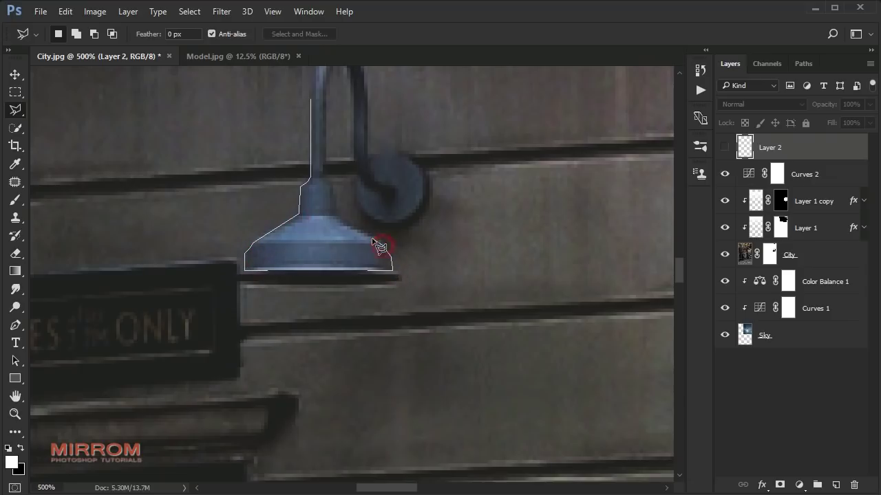
pyautogui.click(336, 217)
pyautogui.click(332, 179)
pyautogui.click(324, 175)
pyautogui.click(325, 100)
pyautogui.click(311, 100)
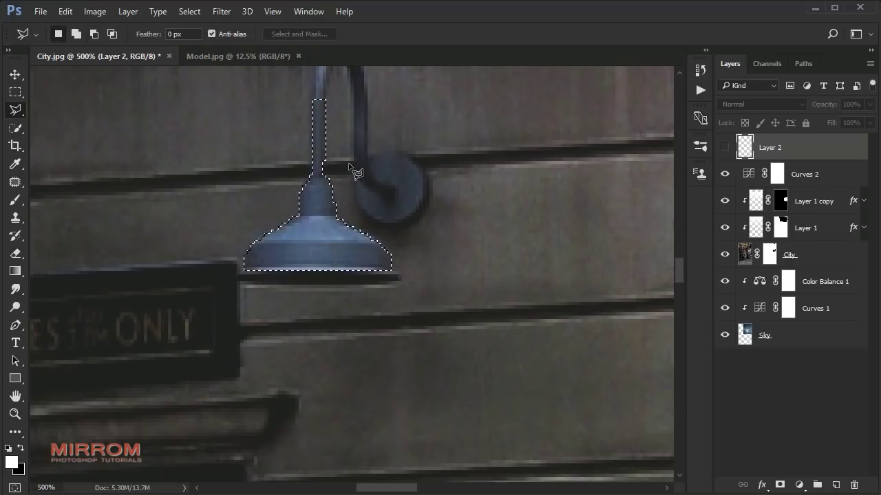
pyautogui.hotkey('ctrl', '-')
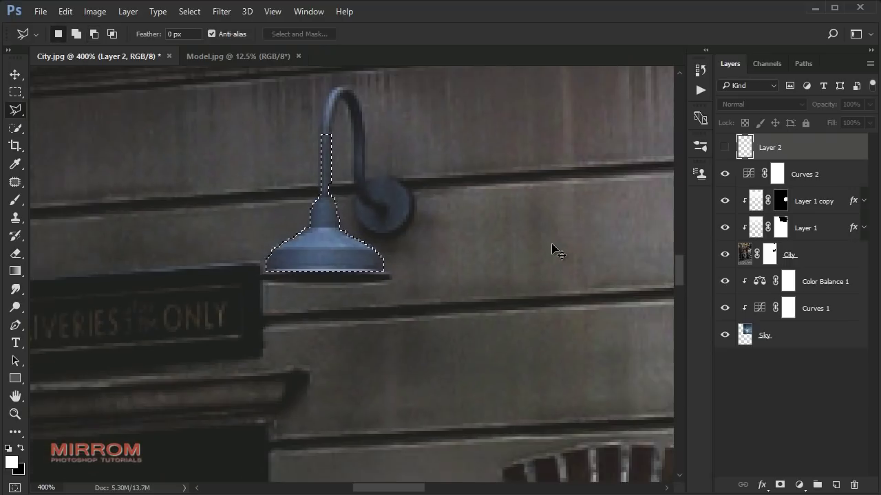
# - Show Layer 2, add a mask, and drag a gradient fading the glow toward the top
pyautogui.click(725, 147)
pyautogui.press('v')
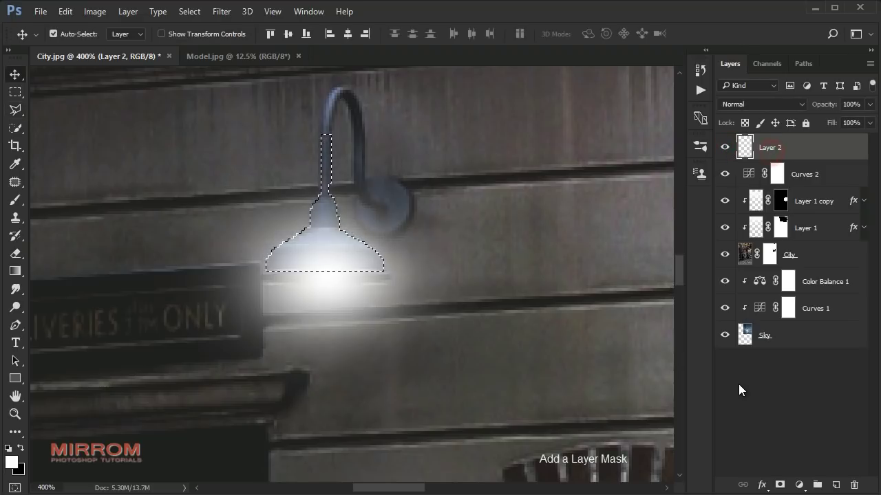
pyautogui.click(778, 483)
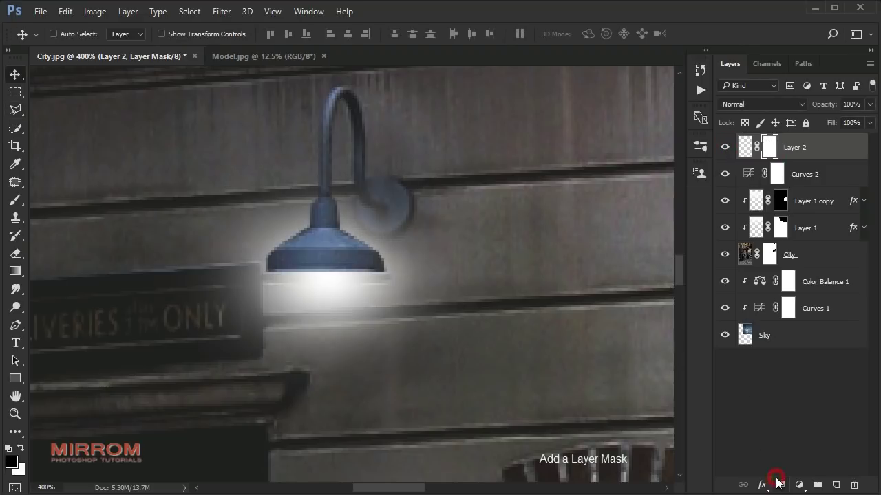
pyautogui.keyDown('ctrl'); pyautogui.click(315, 193); pyautogui.keyUp('ctrl')
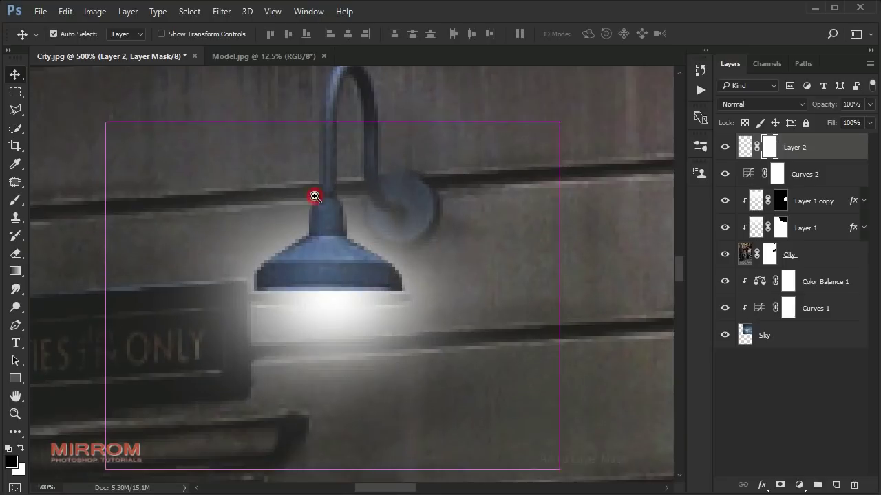
pyautogui.scroll(1, 123, 258)
pyautogui.click(15, 271)
pyautogui.click(57, 273)
pyautogui.moveTo(306, 94); pyautogui.dragTo(301, 251)
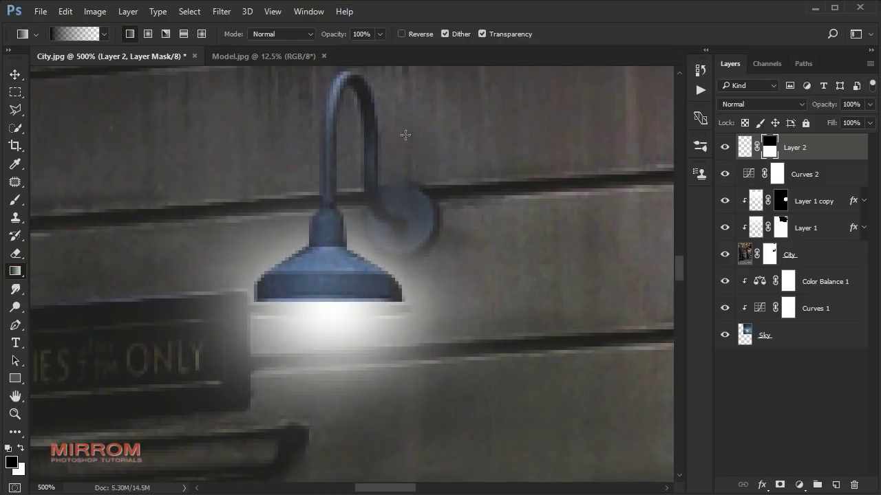
pyautogui.moveTo(403, 202); pyautogui.dragTo(403, 295)
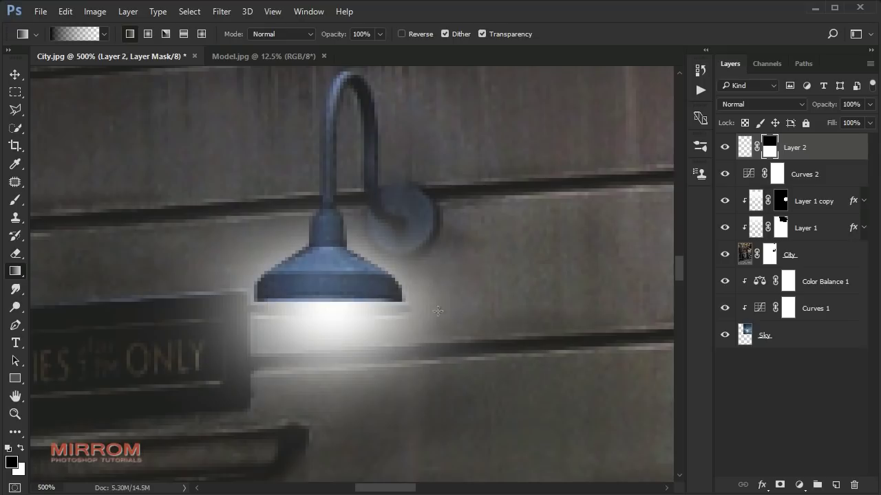
pyautogui.press('v')
pyautogui.hotkey('ctrl', '-')
pyautogui.hotkey('ctrl', '-')
pyautogui.hotkey('ctrl', '-')
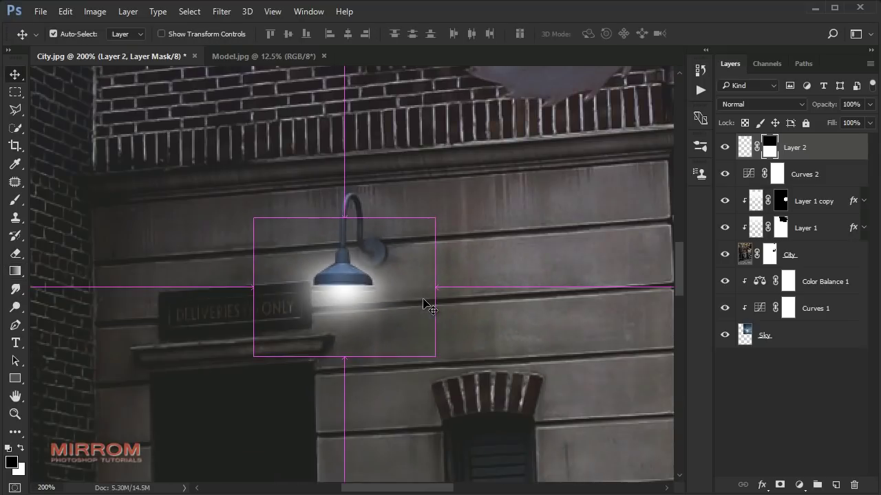
# - Set Layer 2's Fill to 0%
pyautogui.scroll(-1, 483, 295)
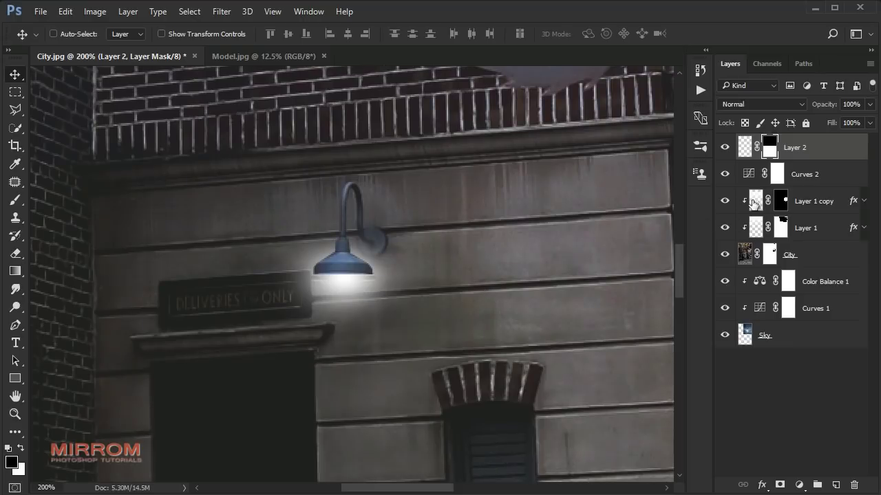
pyautogui.hscroll(3, 435, 481)
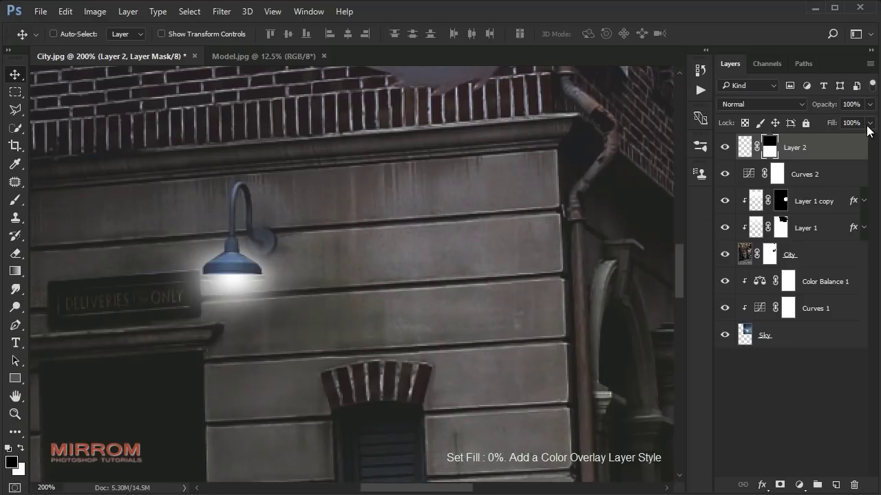
pyautogui.moveTo(869, 123); pyautogui.dragTo(804, 138)
pyautogui.click(791, 155)
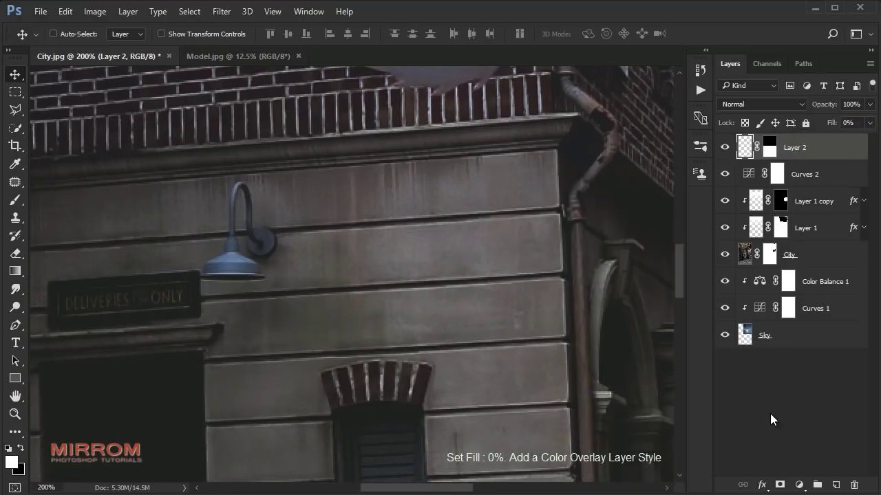
# - Add a Color Overlay effect in Linear Dodge (Add) with colour fff5a1 to Layer 2
pyautogui.click(762, 485)
pyautogui.click(782, 408)
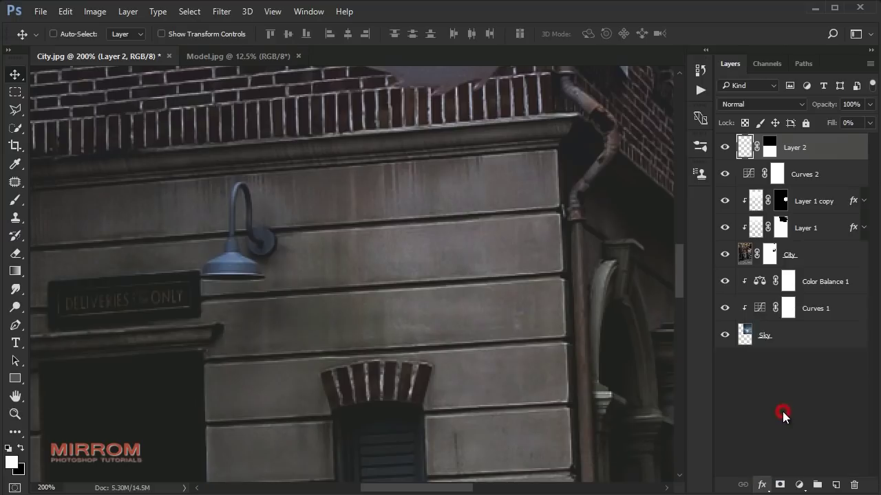
pyautogui.click(597, 159)
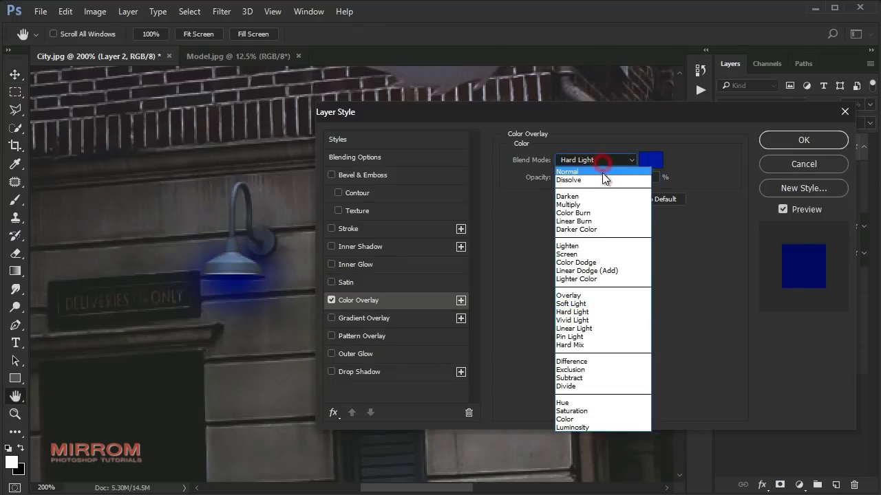
pyautogui.click(589, 271)
pyautogui.click(651, 160)
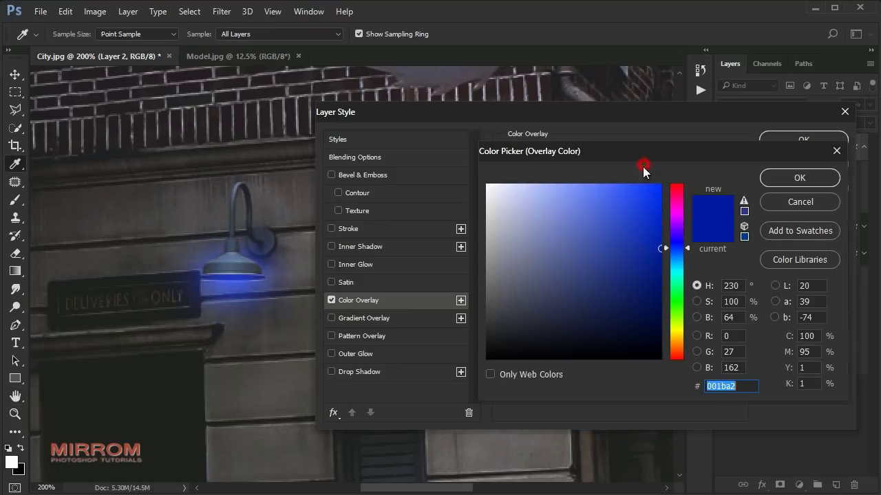
pyautogui.click(677, 339)
pyautogui.click(575, 235)
pyautogui.moveTo(527, 188); pyautogui.dragTo(525, 184)
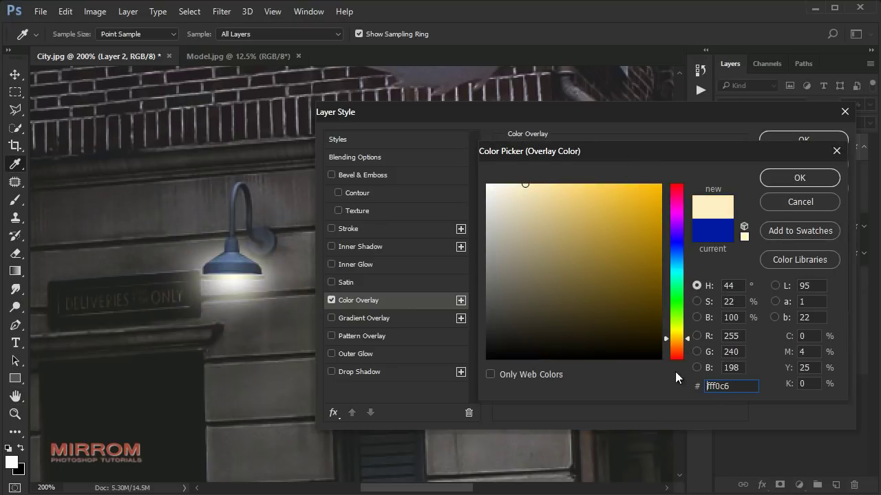
pyautogui.write('fff5a1')
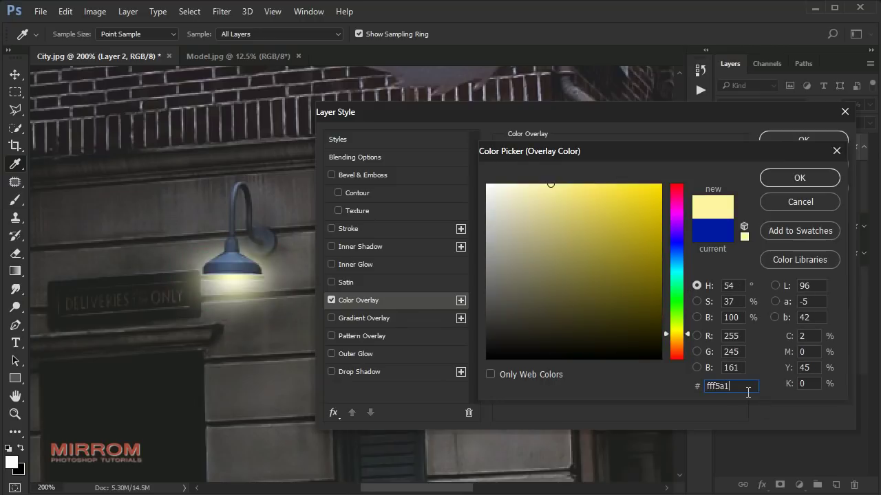
pyautogui.click(779, 180)
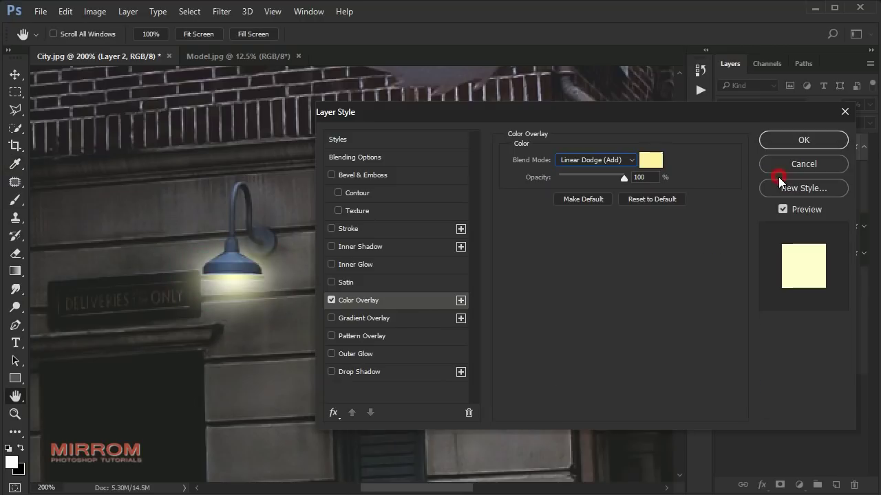
pyautogui.click(774, 144)
pyautogui.click(752, 167)
pyautogui.click(752, 166)
pyautogui.click(864, 147)
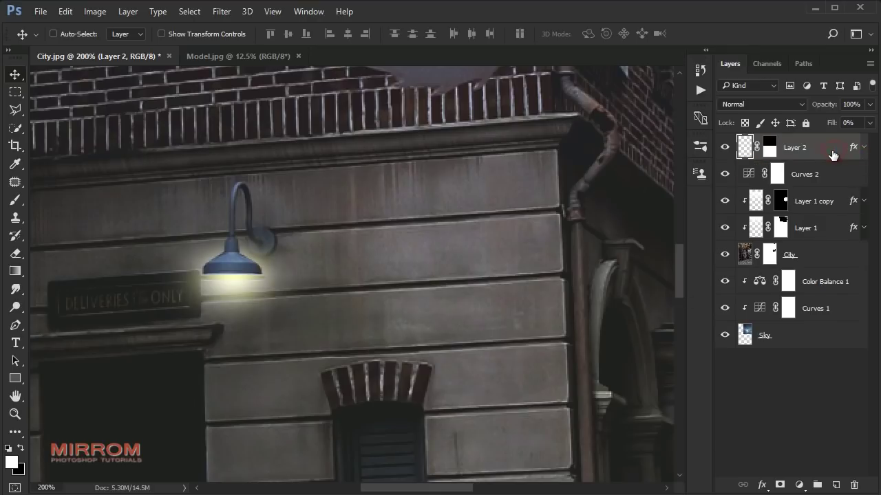
# - Lower Layer 2's opacity to 82% and zoom out to the whole street
pyautogui.click(869, 104)
pyautogui.moveTo(864, 119); pyautogui.dragTo(856, 127)
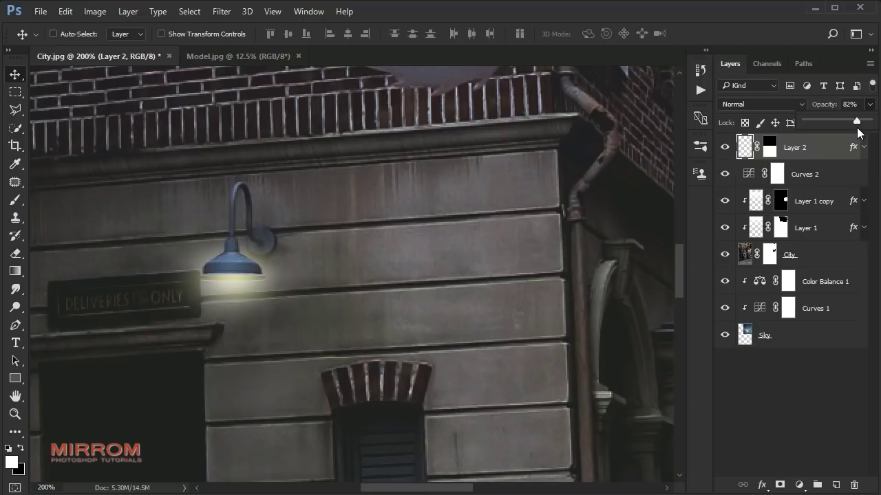
pyautogui.click(833, 153)
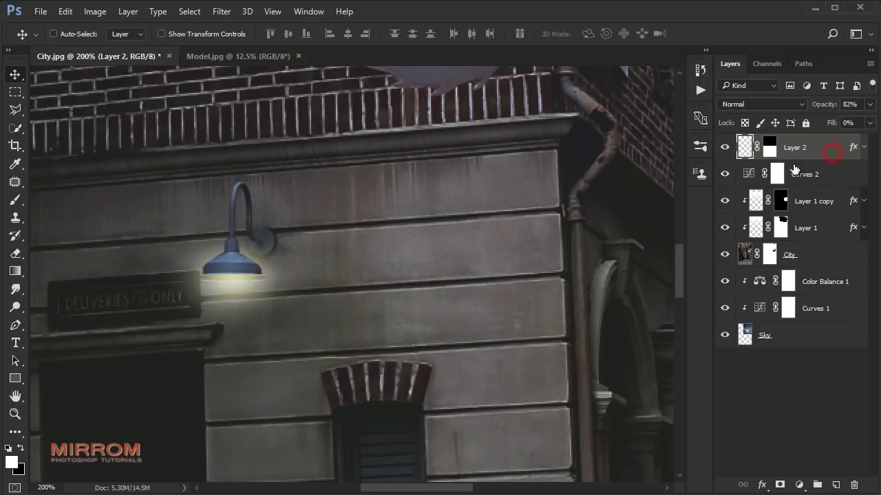
pyautogui.press('ctrl')
pyautogui.hotkey('ctrl', '-')
pyautogui.hotkey('ctrl', '-')
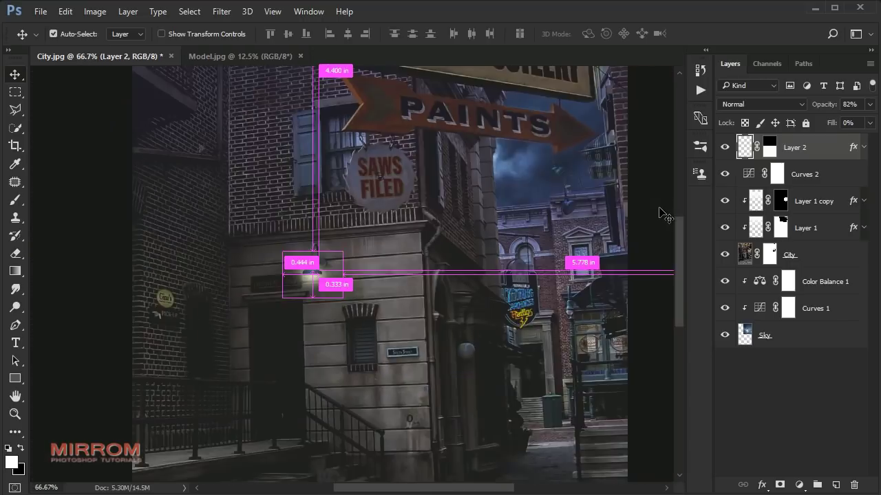
pyautogui.hotkey('ctrl', '-')
pyautogui.scroll(-2, 650, 213)
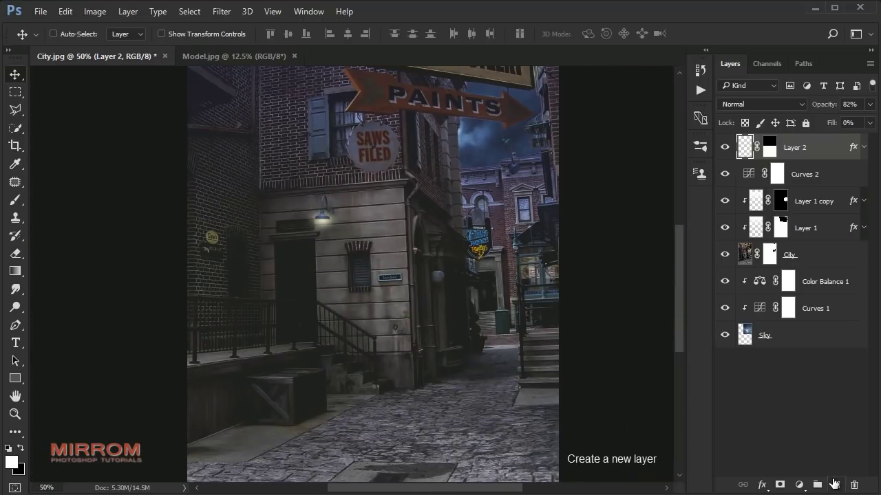
# - On a new layer, paint a soft white glow with the 1024 px soft round brush
pyautogui.click(835, 484)
pyautogui.press('b')
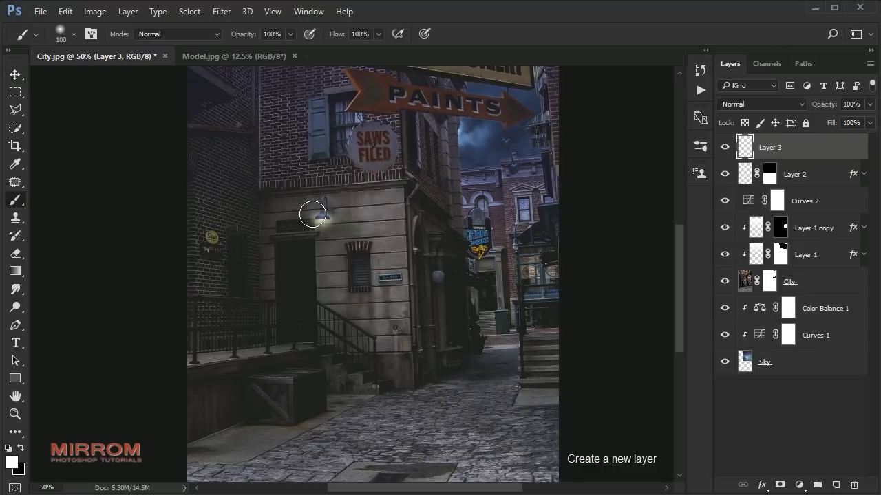
pyautogui.rightClick(284, 124)
pyautogui.moveTo(569, 259); pyautogui.dragTo(574, 369)
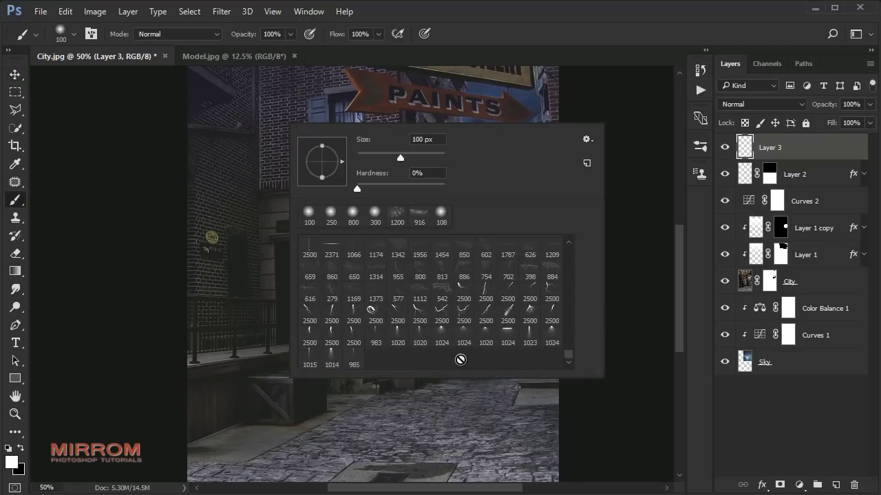
pyautogui.click(464, 338)
pyautogui.click(271, 157)
pyautogui.click(272, 157)
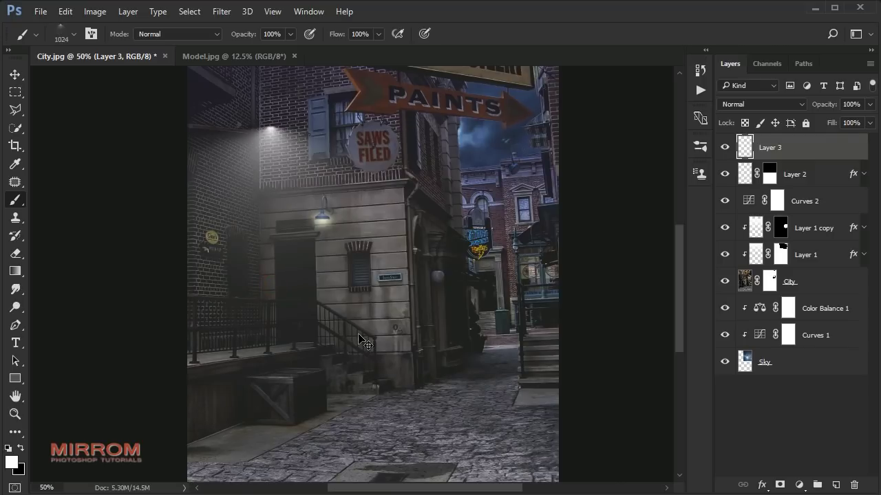
pyautogui.hotkey('ctrl', 'z')
pyautogui.click(405, 242)
pyautogui.hotkey('ctrl', 'z')
pyautogui.click(396, 231)
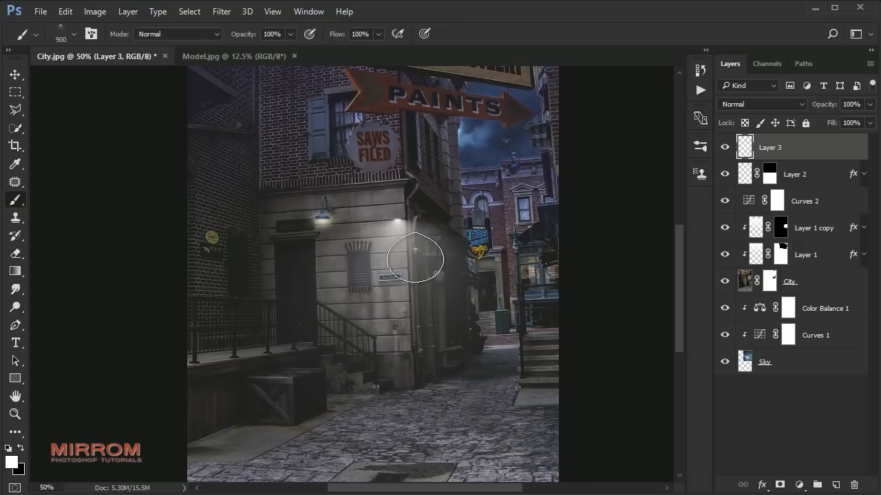
# - Move the painted glow so it sits under the wall lamp
pyautogui.press('v')
pyautogui.moveTo(434, 303)
pyautogui.mouseDown()
pyautogui.moveTo(354, 289)
pyautogui.moveTo(392, 307)
pyautogui.mouseUp()
pyautogui.keyDown('ctrl'); pyautogui.click(331, 215); pyautogui.keyUp('ctrl')
pyautogui.keyDown('ctrl'); pyautogui.click(326, 217); pyautogui.keyUp('ctrl')
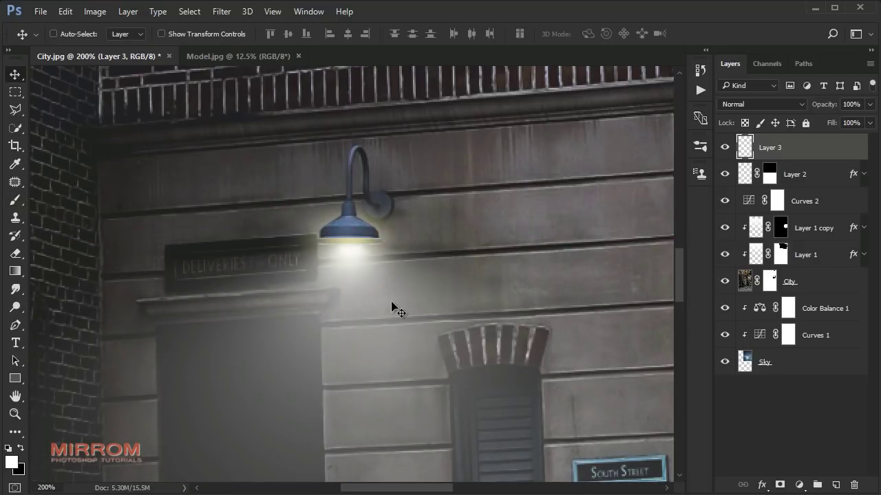
pyautogui.hotkey('ctrl', '0')
# - Stretch the glow toward the ground and flare its bottom outward with a perspective transform
pyautogui.hotkey('ctrl', 't')
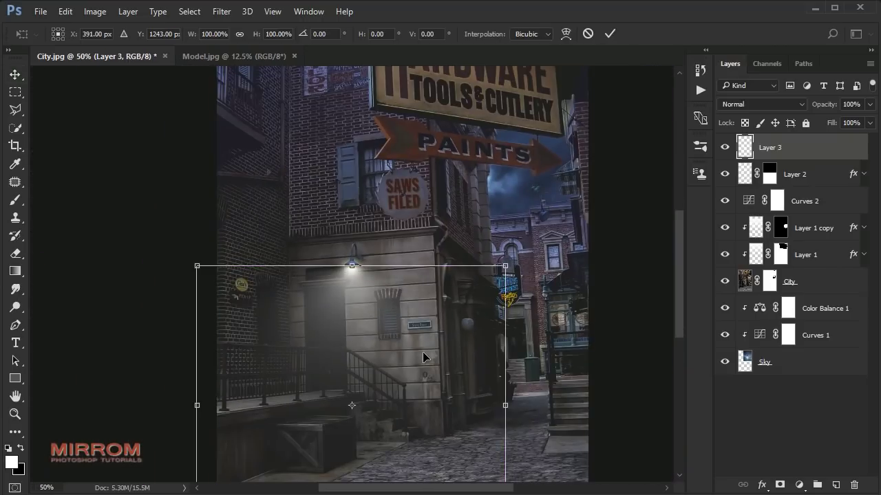
pyautogui.scroll(-2, 423, 319)
pyautogui.moveTo(353, 445); pyautogui.dragTo(353, 461)
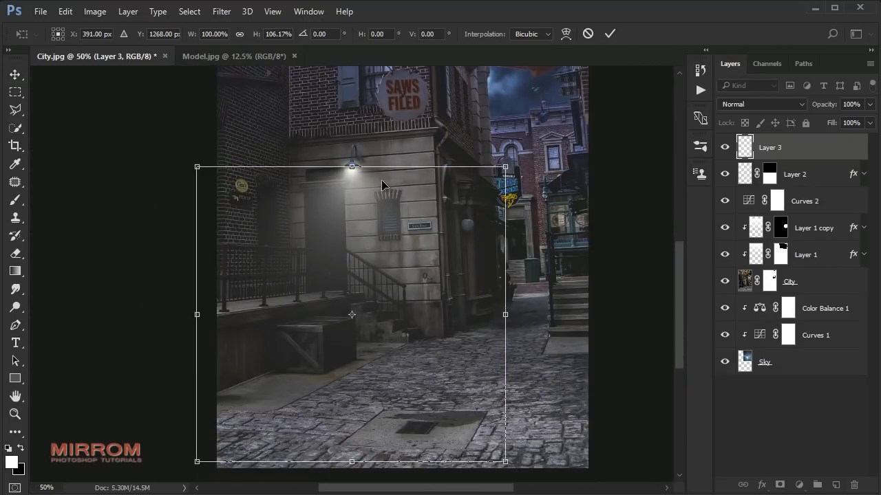
pyautogui.rightClick(383, 183)
pyautogui.click(412, 240)
pyautogui.moveTo(200, 170); pyautogui.dragTo(201, 170)
pyautogui.rightClick(369, 203)
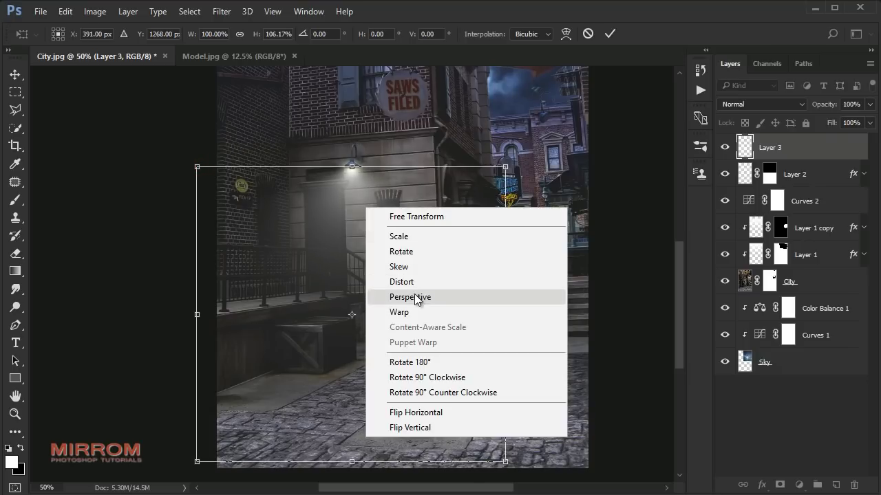
pyautogui.click(419, 297)
pyautogui.moveTo(505, 167); pyautogui.dragTo(491, 168)
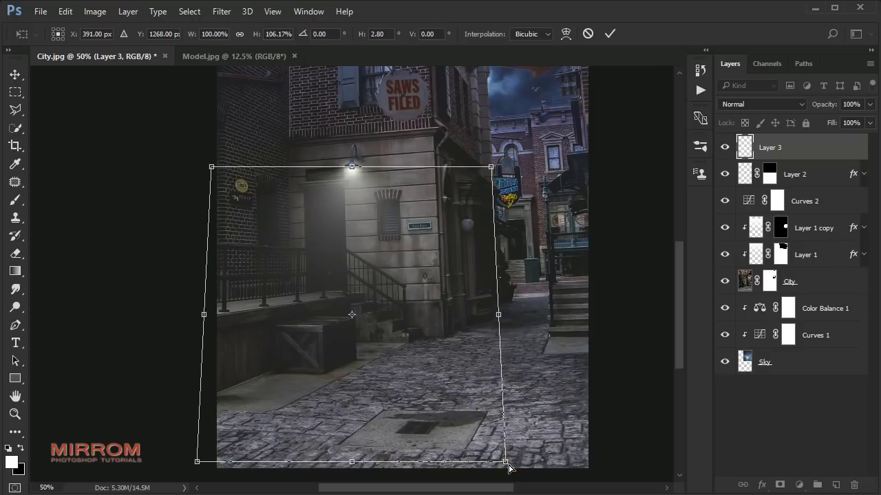
pyautogui.moveTo(507, 467); pyautogui.dragTo(513, 467)
pyautogui.click(609, 33)
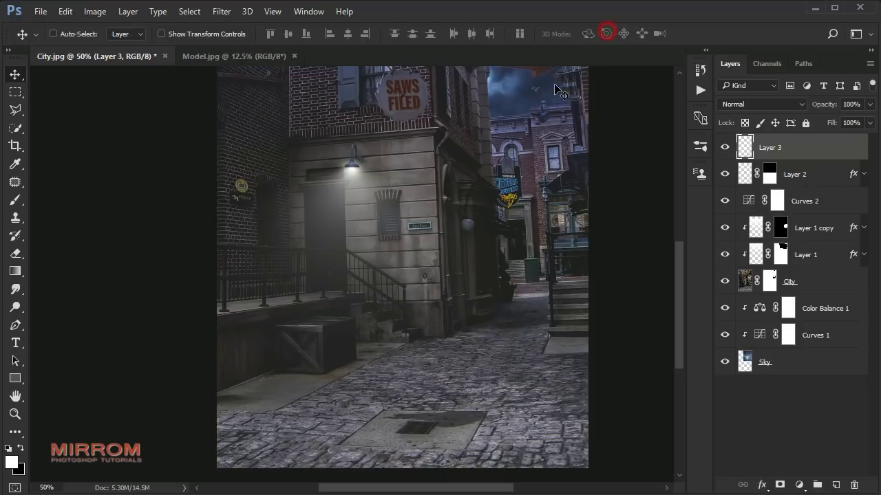
# - Zoom in on the wall lamp to check the new light beam
pyautogui.keyDown('ctrl'); pyautogui.click(350, 140); pyautogui.keyUp('ctrl')
pyautogui.keyDown('ctrl'); pyautogui.click(413, 172); pyautogui.keyUp('ctrl')
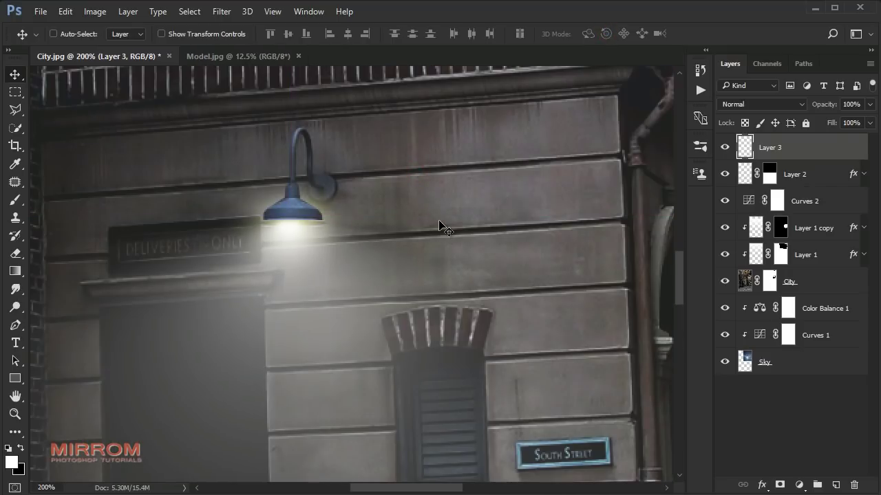
pyautogui.scroll(-4, 439, 220)
pyautogui.scroll(1, 344, 255)
pyautogui.scroll(1, 310, 268)
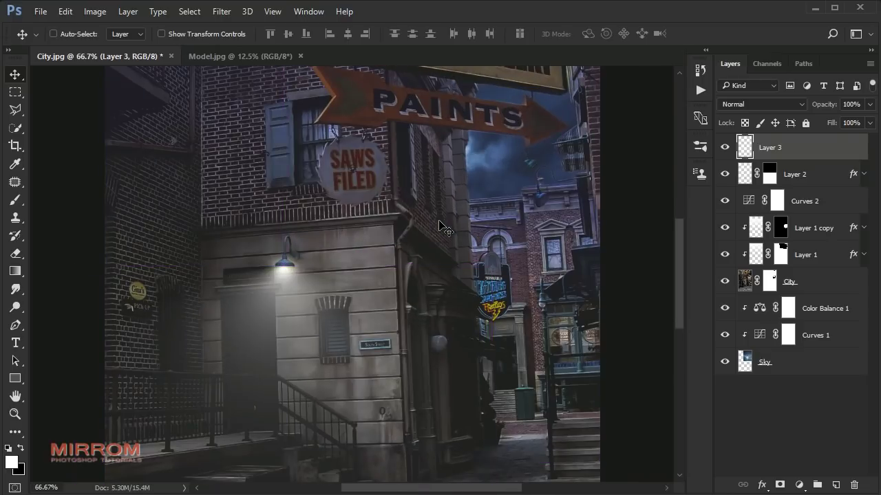
pyautogui.scroll(-1, 277, 274)
pyautogui.scroll(-1, 277, 274)
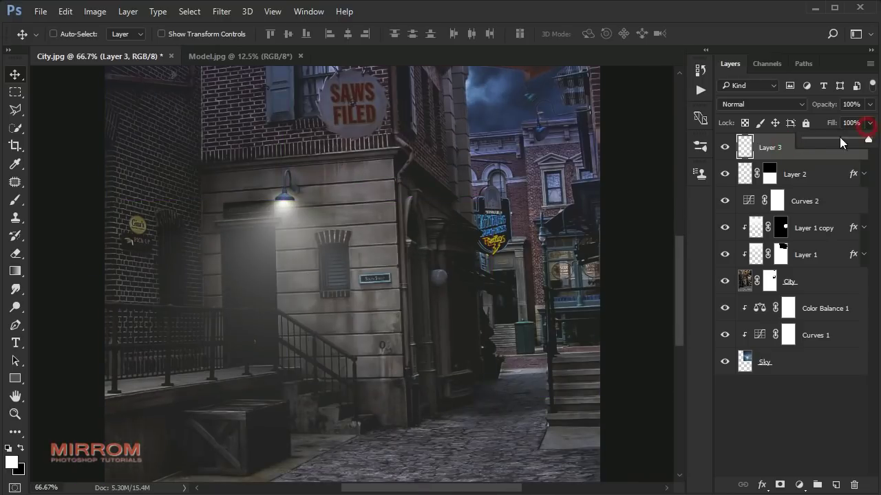
# - Set Layer 3 Fill to 0%, add a #ffe4af Overlay-mode Color Overlay, and duplicate the layer
pyautogui.moveTo(870, 122); pyautogui.dragTo(794, 142)
pyautogui.click(761, 484)
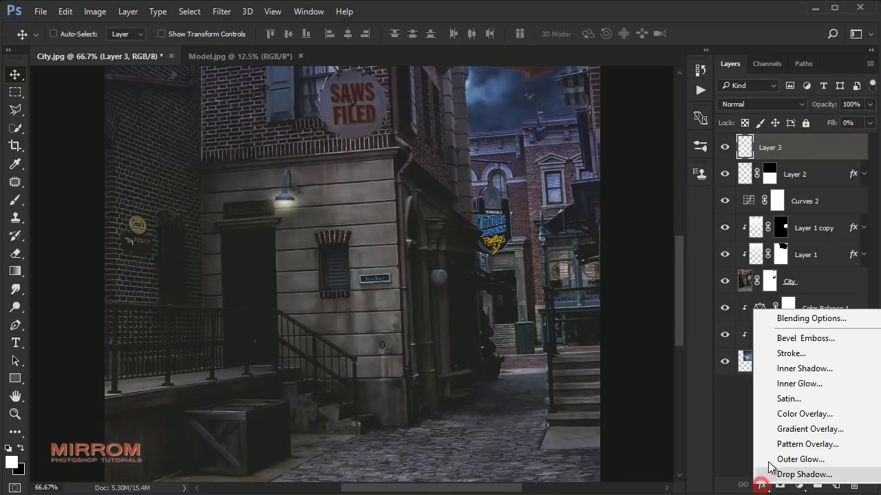
pyautogui.click(805, 414)
pyautogui.moveTo(451, 118); pyautogui.dragTo(455, 133)
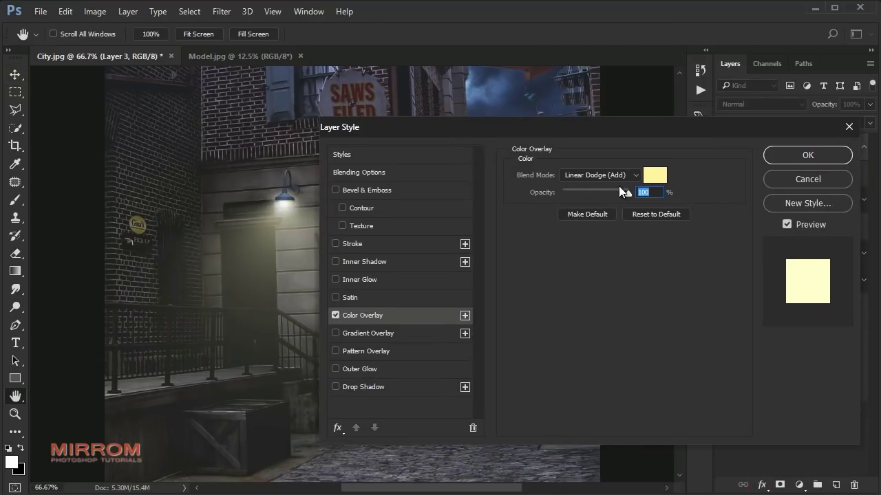
pyautogui.click(653, 174)
pyautogui.write('ffe4af')
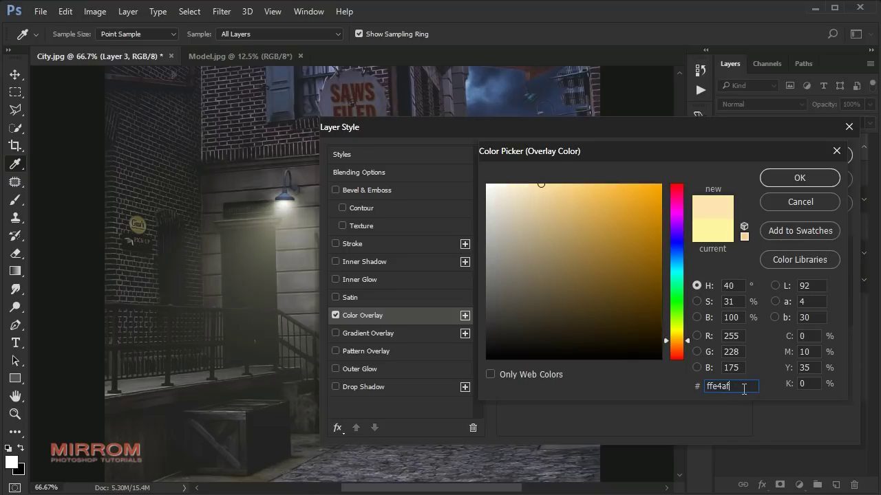
pyautogui.click(774, 183)
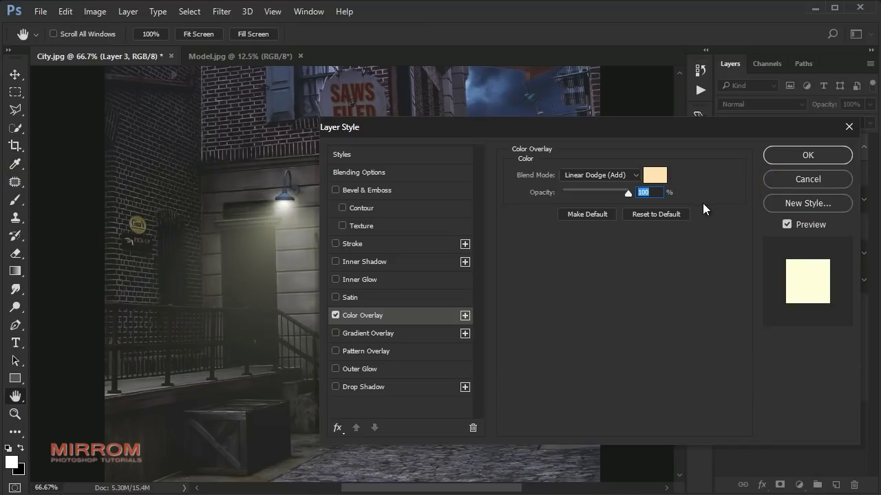
pyautogui.click(635, 175)
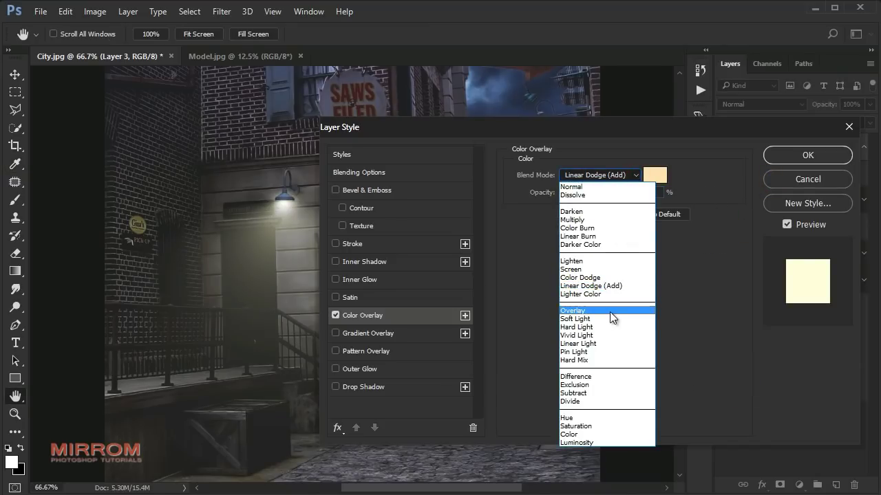
pyautogui.click(610, 312)
pyautogui.click(788, 226)
pyautogui.click(788, 226)
pyautogui.click(788, 159)
pyautogui.click(861, 150)
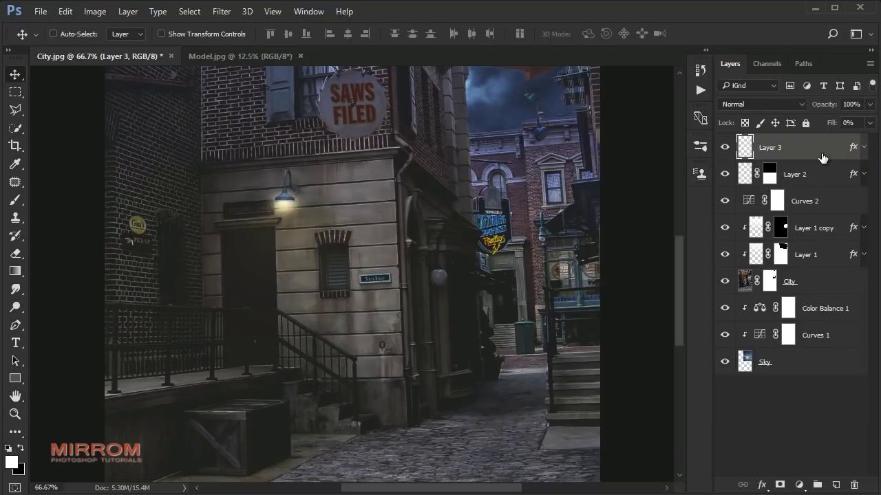
pyautogui.hotkey('ctrl', 'j')
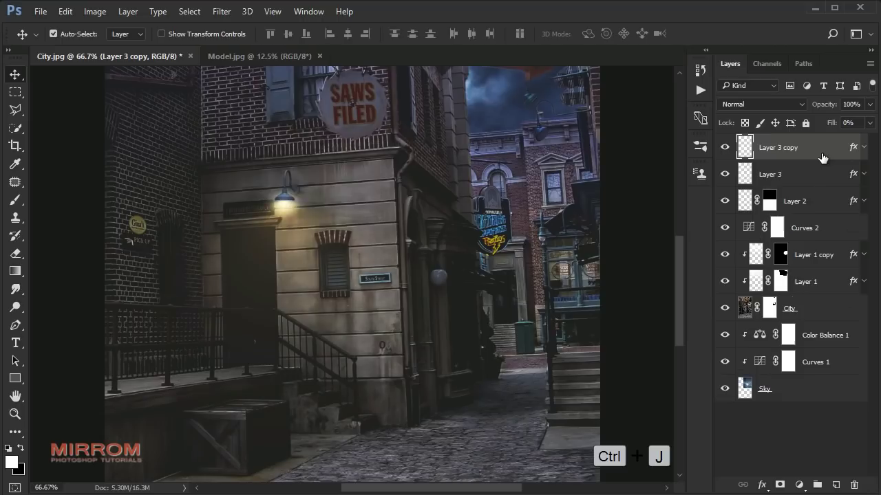
# - Set Layer 3 copy's Color Overlay to Linear Dodge (Add), colour #fff4c9, 66% opacity
pyautogui.click(864, 147)
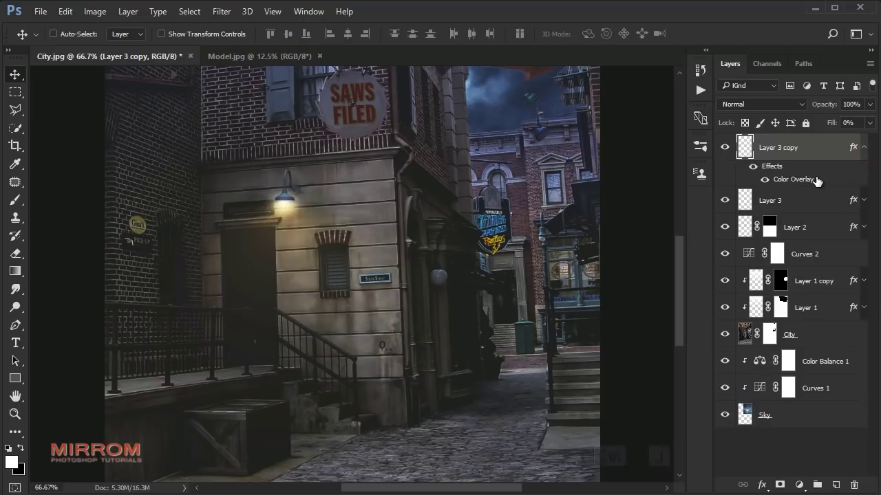
pyautogui.doubleClick(816, 180)
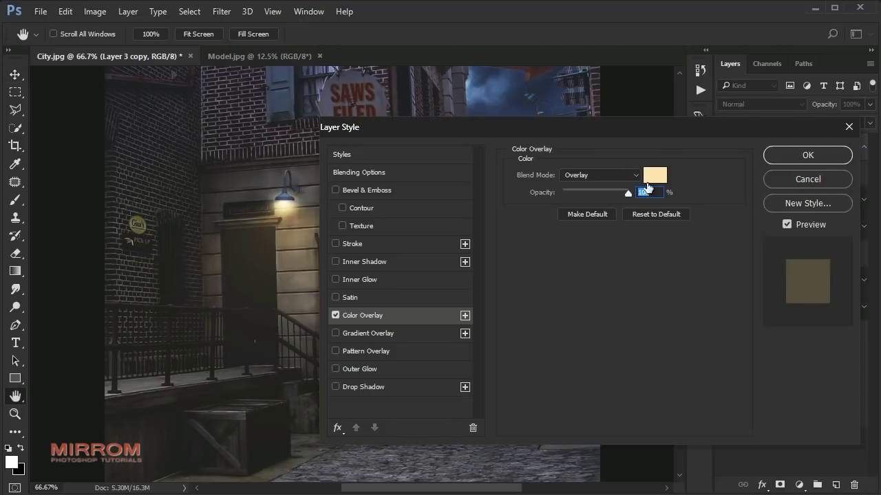
pyautogui.click(632, 175)
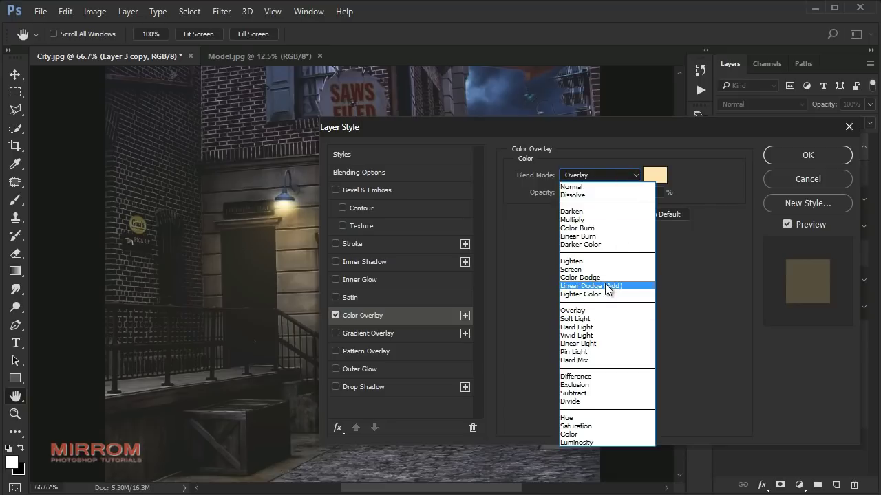
pyautogui.click(606, 286)
pyautogui.click(654, 180)
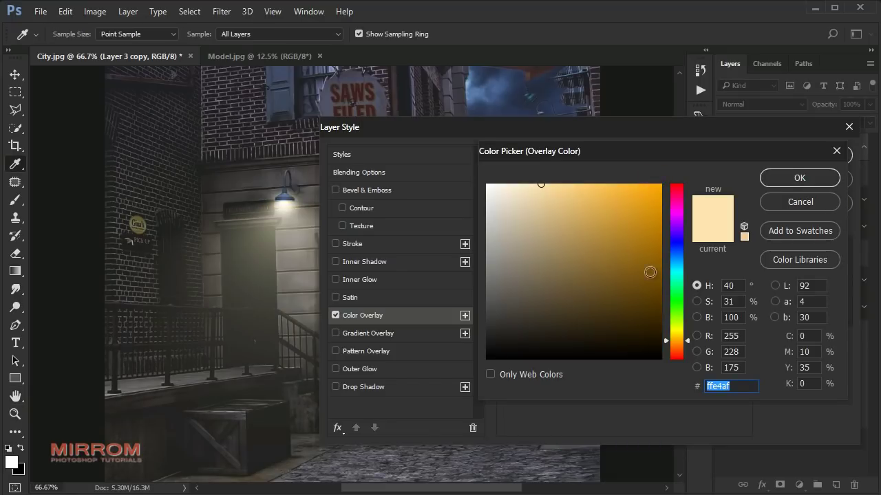
pyautogui.press('BackSpace')
pyautogui.press('BackSpace')
pyautogui.press('BackSpace')
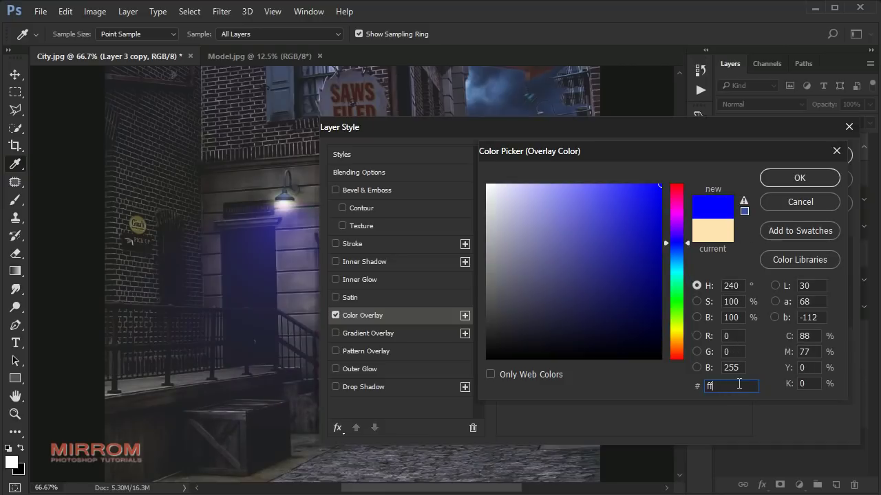
pyautogui.write('f4c9')
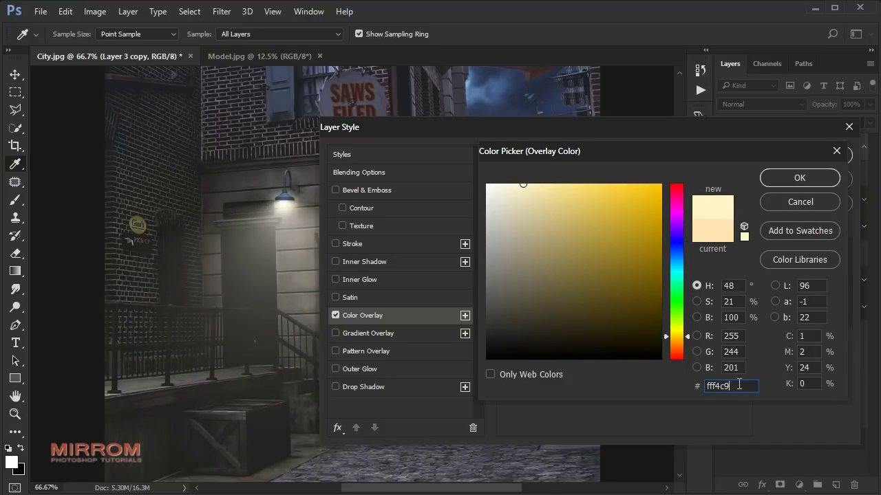
pyautogui.click(791, 178)
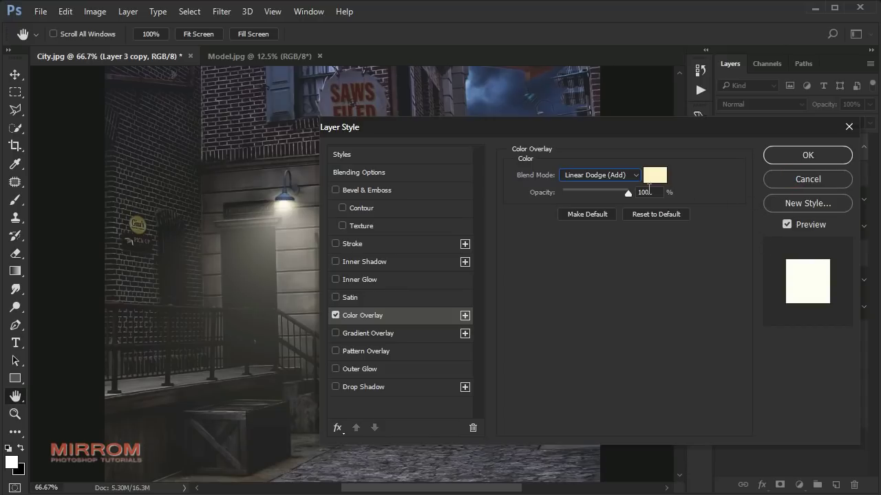
pyautogui.moveTo(615, 196); pyautogui.dragTo(601, 196)
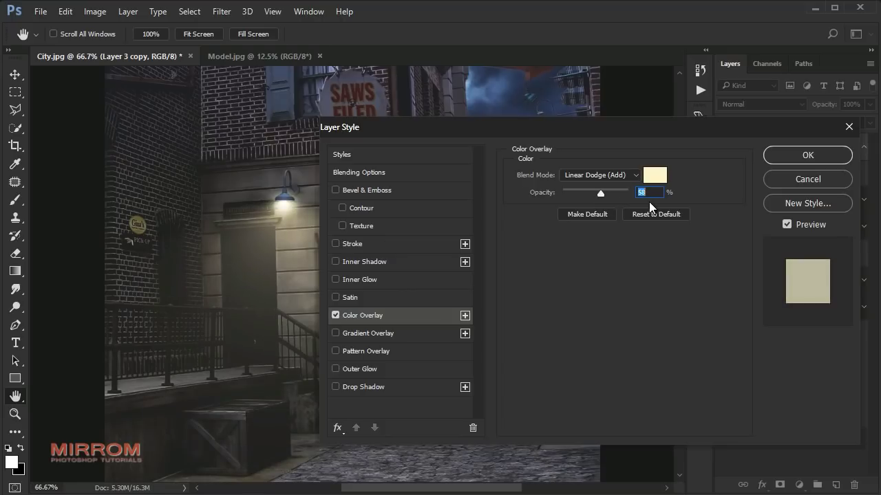
pyautogui.click(787, 225)
pyautogui.click(786, 225)
pyautogui.press('Return')
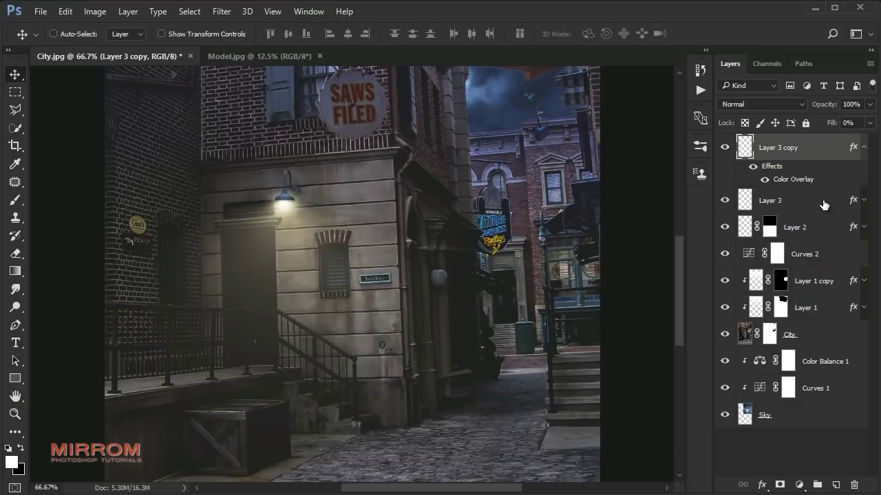
# - Toggle Layer 3 copy off and on to compare the brightened lamp beam
pyautogui.click(725, 147)
pyautogui.click(725, 147)
pyautogui.click(863, 146)
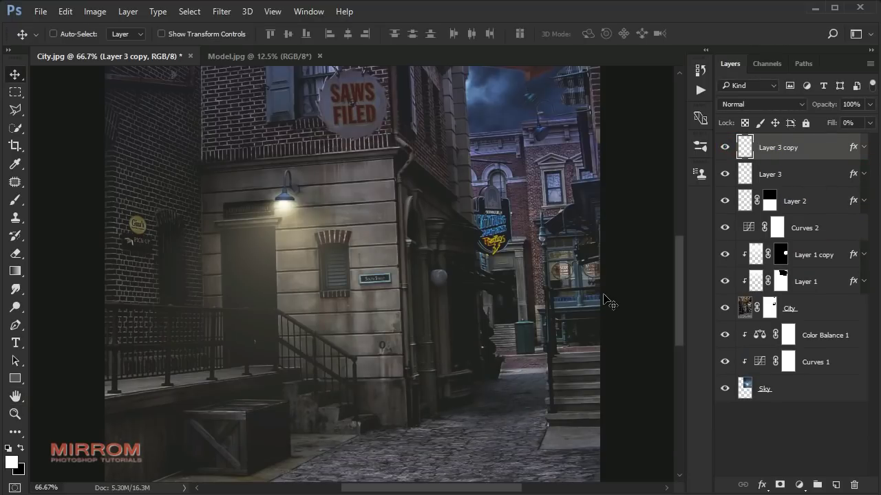
pyautogui.scroll(-1, 384, 379)
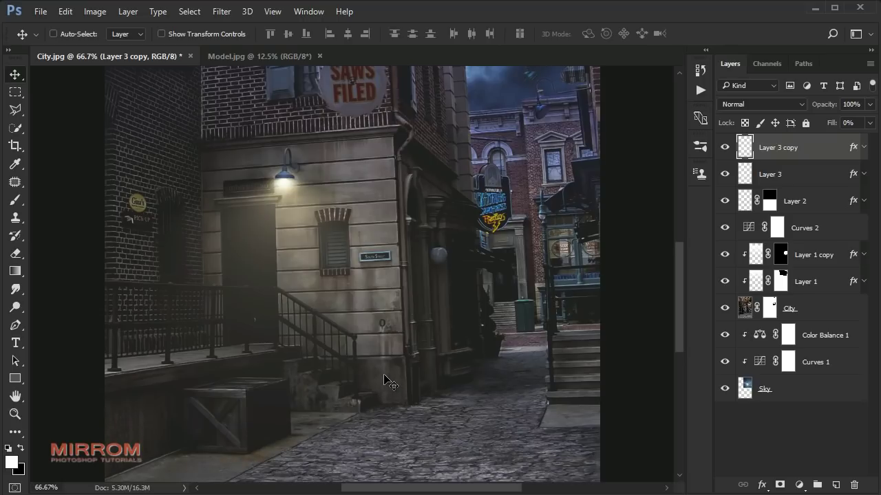
# - Compare the street with and without the copied glow at a closer zoom
pyautogui.hotkey('ctrl', '-')
pyautogui.hotkey('ctrl', '-')
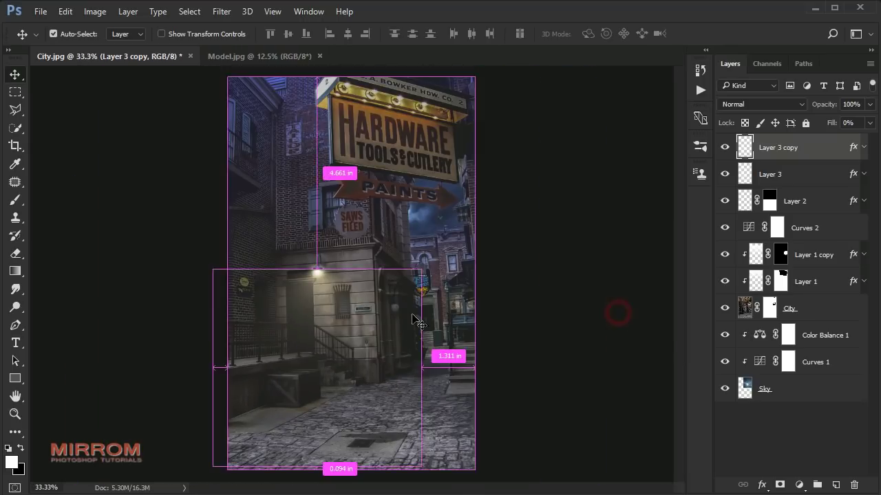
pyautogui.hotkey('ctrl', '+')
pyautogui.click(724, 147)
pyautogui.click(725, 147)
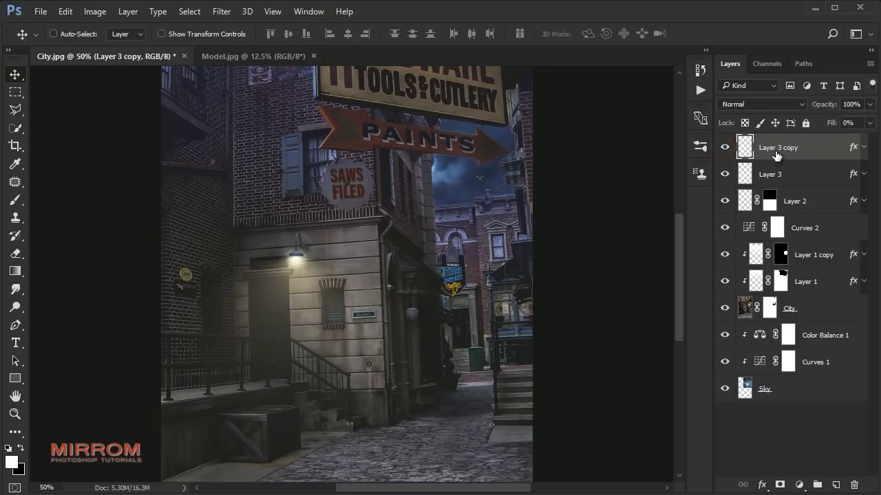
pyautogui.hotkey('ctrl', '-')
pyautogui.hotkey('ctrl', '+')
pyautogui.hotkey('ctrl', '+')
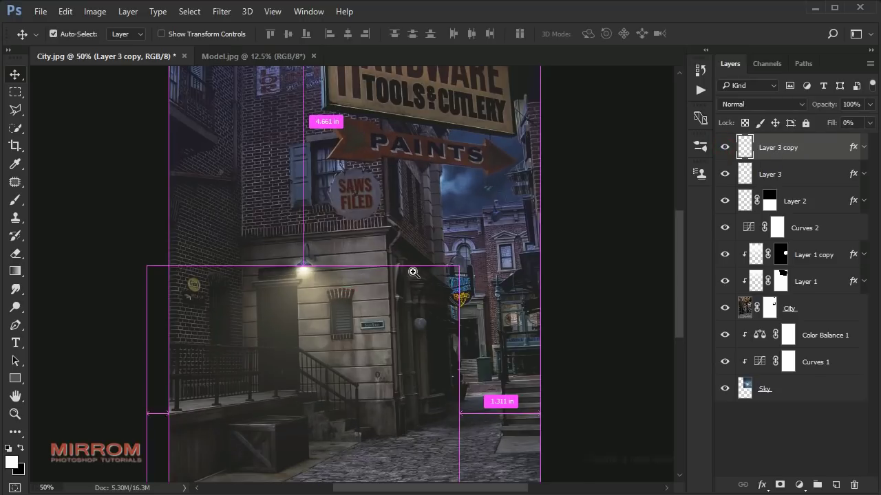
# - On a new Layer 4, paint a small soft white glow with a soft round brush
pyautogui.click(833, 487)
pyautogui.press('b')
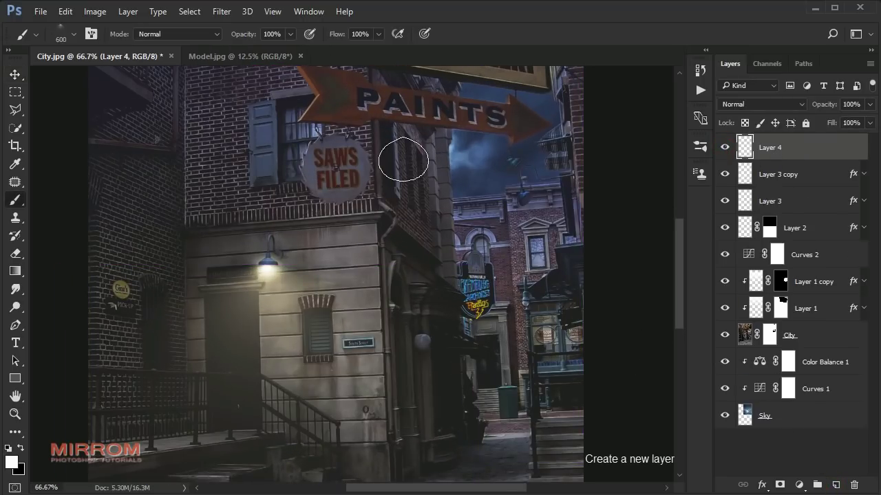
pyautogui.rightClick(380, 231)
pyautogui.click(529, 470)
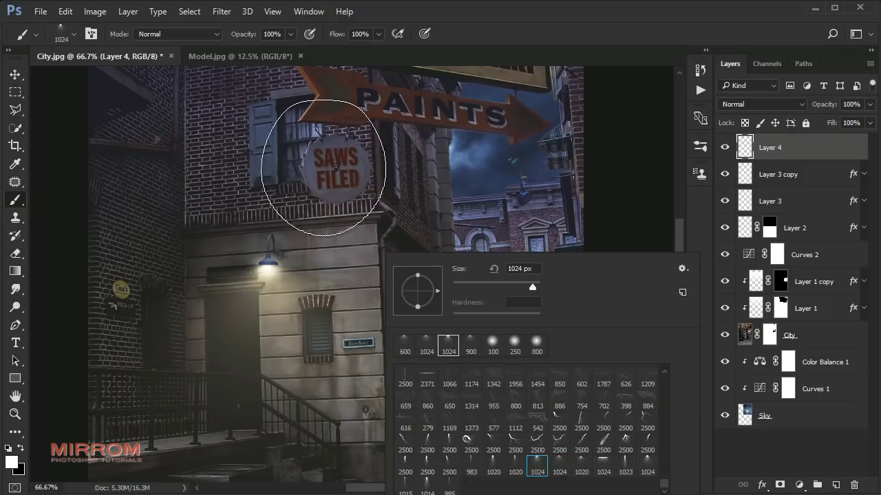
pyautogui.press('Return')
pyautogui.press('[')
pyautogui.press('[')
pyautogui.press('[')
pyautogui.press('[')
pyautogui.press('[')
pyautogui.press('[')
pyautogui.press('[')
pyautogui.click(362, 260)
pyautogui.hotkey('ctrl', 'z')
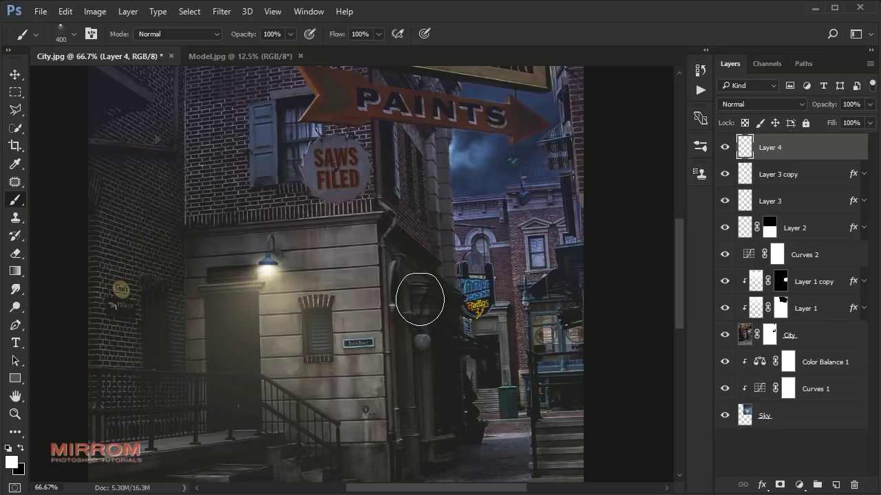
pyautogui.press('[')
pyautogui.click(355, 238)
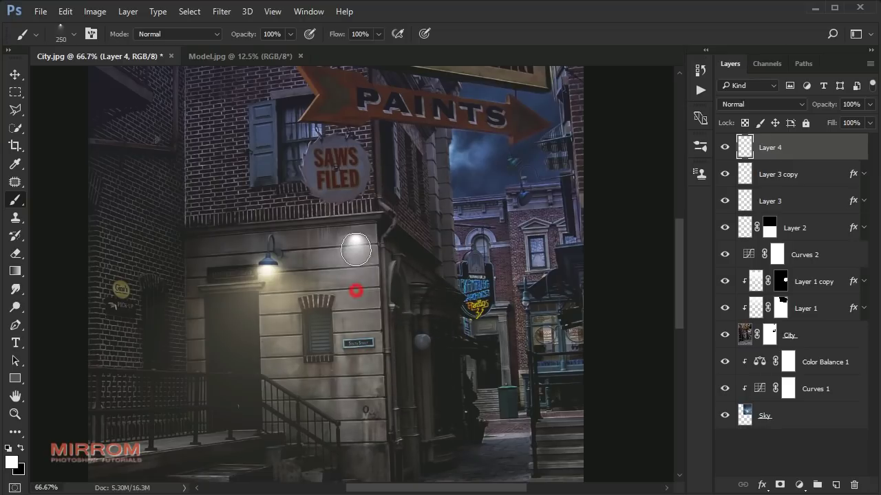
# - Move and rotate the glow into place under the distant building's lamp
pyautogui.press('v')
pyautogui.moveTo(394, 313); pyautogui.dragTo(560, 271)
pyautogui.hotkey('ctrl', 't')
pyautogui.moveTo(596, 244); pyautogui.dragTo(570, 110)
pyautogui.moveTo(515, 281); pyautogui.dragTo(559, 257)
pyautogui.moveTo(621, 144); pyautogui.dragTo(628, 149)
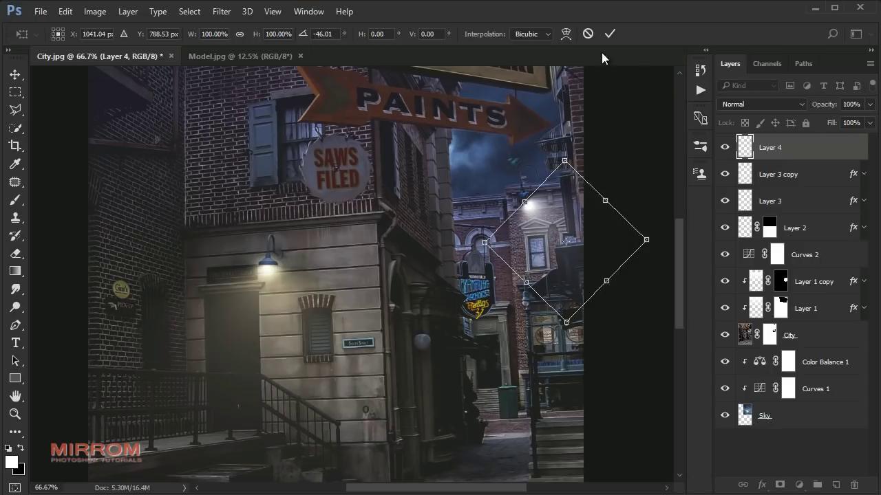
pyautogui.click(610, 33)
pyautogui.moveTo(547, 210); pyautogui.dragTo(461, 269)
pyautogui.hotkey('ctrl', '+')
pyautogui.hotkey('ctrl', '+')
pyautogui.hotkey('ctrl', '+')
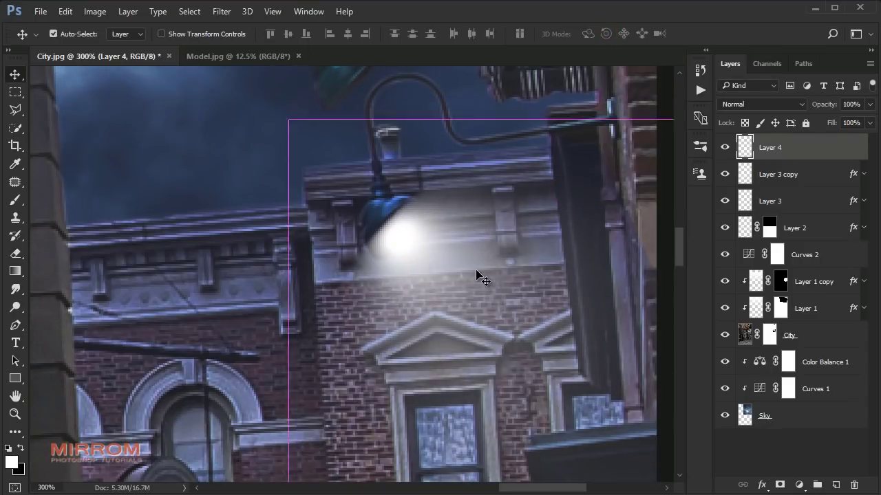
# - Shrink the Layer 4 glow with Free Transform and nudge it onto the distant lamp
pyautogui.hotkey('ctrl', '-')
pyautogui.hotkey('ctrl', '-')
pyautogui.hotkey('ctrl', '-')
pyautogui.hotkey('ctrl', '+')
pyautogui.hotkey('ctrl', 't')
pyautogui.moveTo(515, 428); pyautogui.dragTo(501, 412)
pyautogui.moveTo(302, 411); pyautogui.dragTo(311, 409)
pyautogui.moveTo(498, 217); pyautogui.dragTo(487, 231)
pyautogui.moveTo(406, 310); pyautogui.dragTo(381, 274)
pyautogui.click(610, 33)
pyautogui.hotkey('ctrl', 't')
pyautogui.moveTo(482, 193); pyautogui.dragTo(437, 179)
pyautogui.press('Return')
pyautogui.hotkey('shift', 'Up')
pyautogui.hotkey('shift', 'Right')
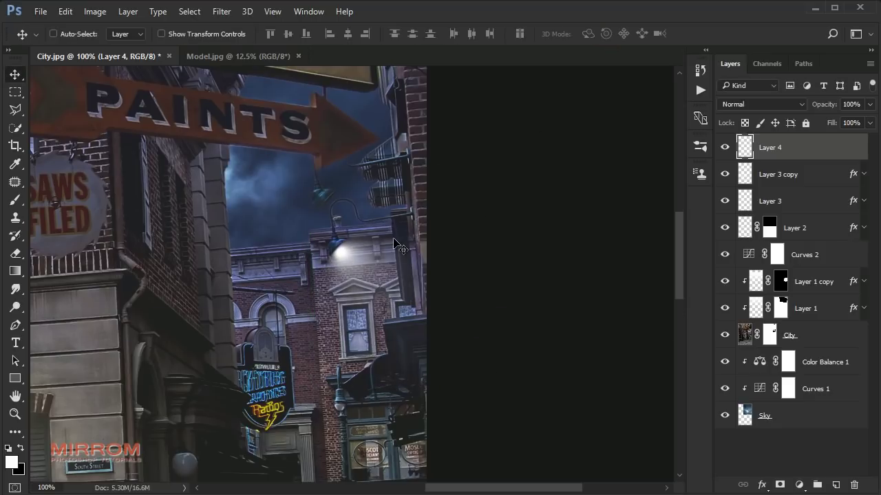
pyautogui.hotkey('ctrl', '+')
pyautogui.hotkey('ctrl', '+')
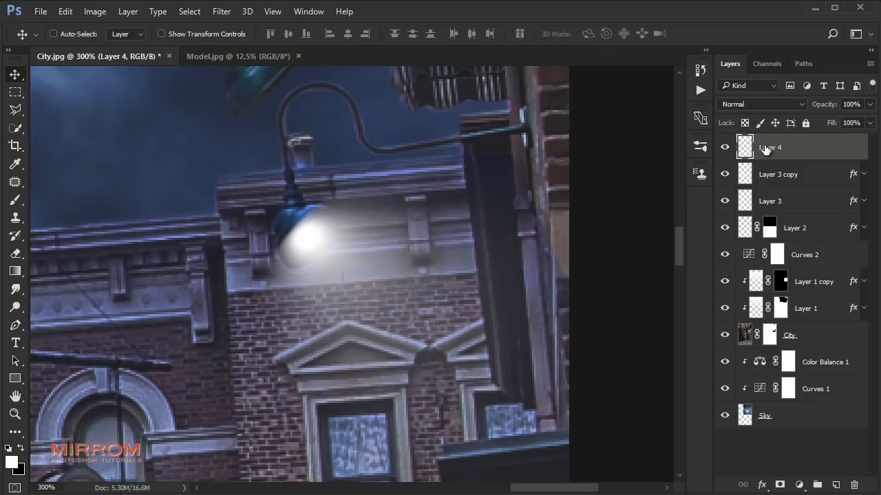
# - Lower the glow's opacity and outline the distant lamp shade with the Polygonal Lasso
pyautogui.moveTo(829, 105); pyautogui.dragTo(744, 115)
pyautogui.keyDown('ctrl'); pyautogui.click(306, 224); pyautogui.keyUp('ctrl')
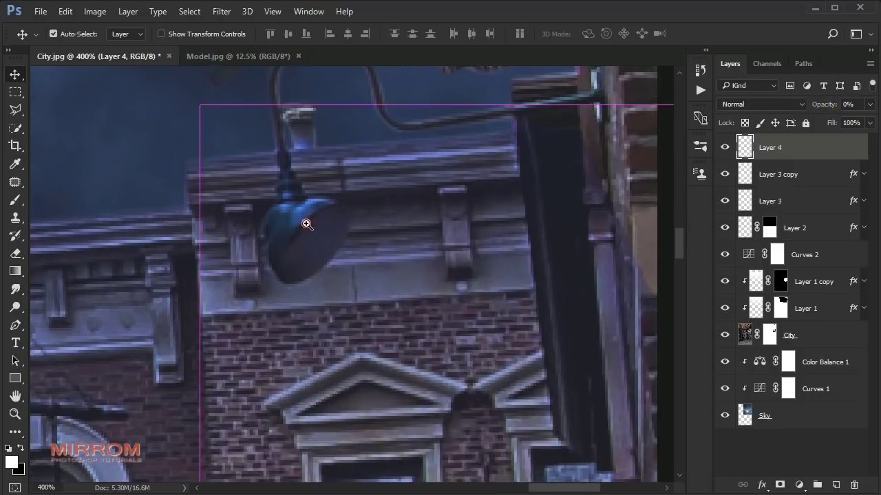
pyautogui.keyDown('ctrl'); pyautogui.click(307, 224); pyautogui.keyUp('ctrl')
pyautogui.click(15, 112)
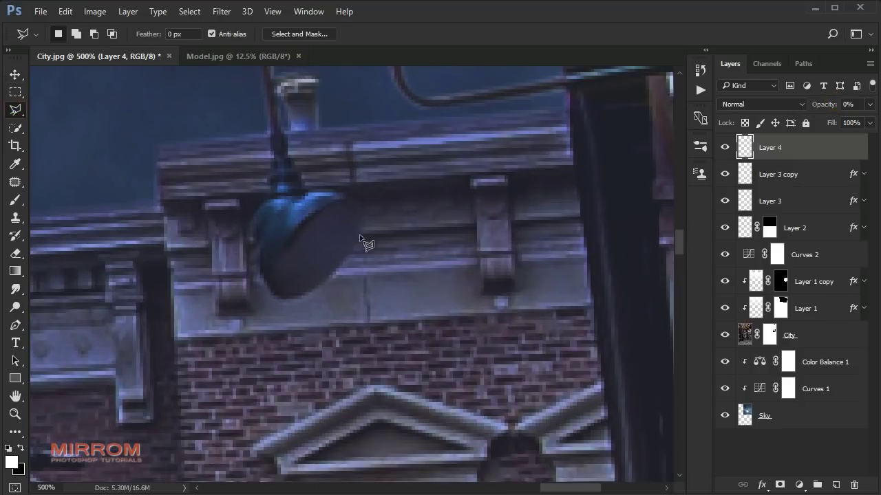
pyautogui.click(350, 199)
pyautogui.click(315, 211)
pyautogui.click(281, 252)
pyautogui.click(271, 283)
pyautogui.click(255, 231)
pyautogui.click(285, 197)
pyautogui.click(350, 199)
# - Add a layer mask from the shade selection and drag a gradient on it to fade the glow
pyautogui.click(795, 146)
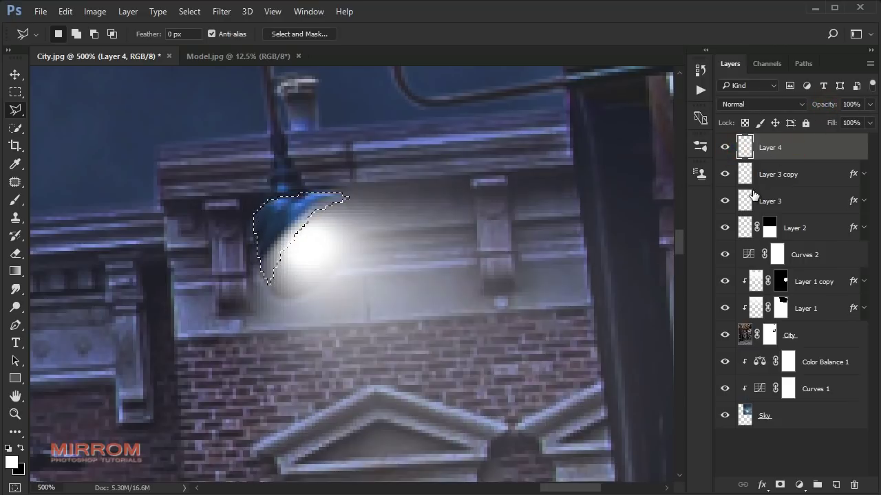
pyautogui.click(779, 484)
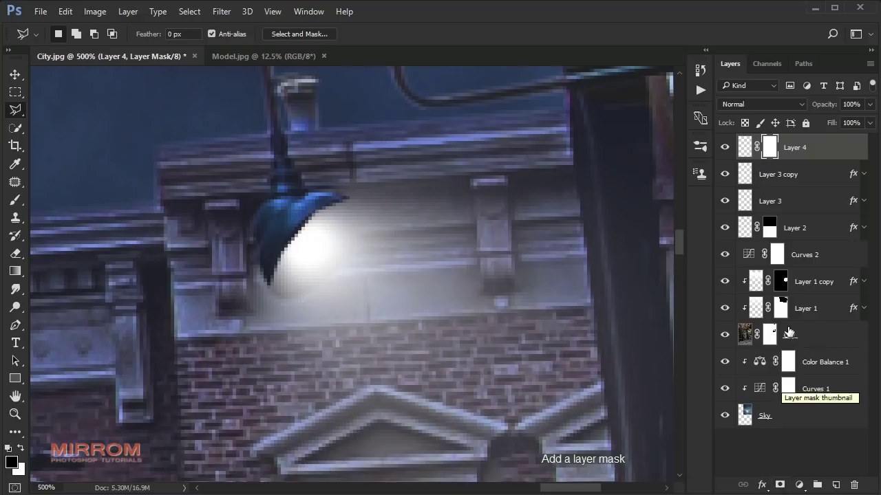
pyautogui.click(16, 270)
pyautogui.moveTo(229, 185)
pyautogui.mouseDown()
pyautogui.moveTo(312, 268)
pyautogui.moveTo(247, 201)
pyautogui.mouseUp()
pyautogui.hotkey('ctrl', 'z')
pyautogui.moveTo(295, 250); pyautogui.dragTo(300, 253)
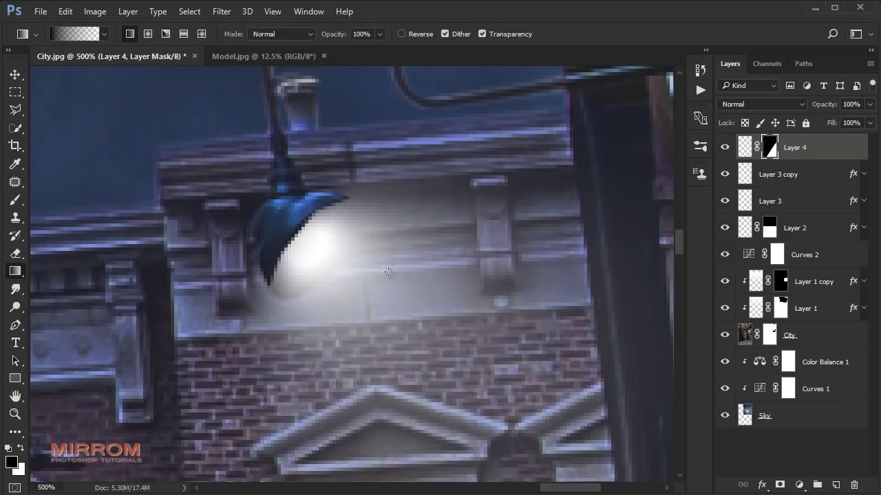
pyautogui.press('v')
pyautogui.scroll(-2, 389, 272)
pyautogui.scroll(-2, 388, 272)
# - Copy the layer style from Layer 3 copy
pyautogui.scroll(-1, 389, 275)
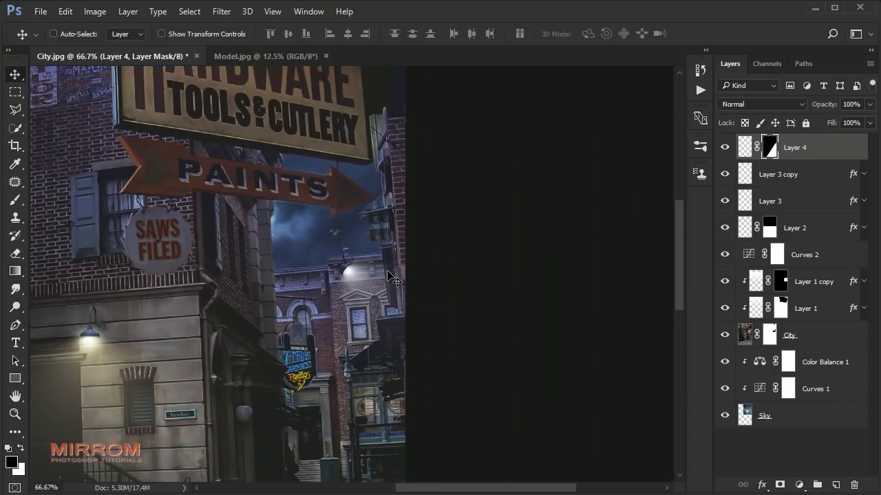
pyautogui.click(725, 176)
pyautogui.click(725, 177)
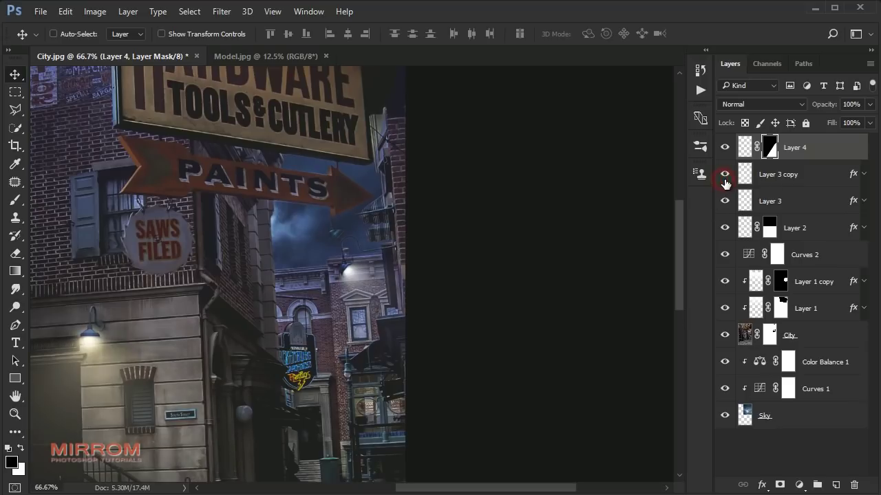
pyautogui.click(864, 182)
pyautogui.rightClick(830, 174)
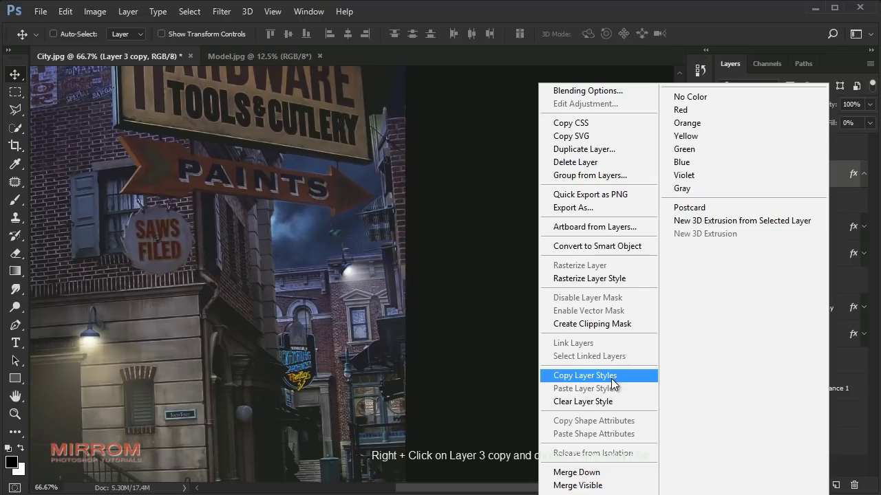
pyautogui.click(612, 376)
pyautogui.click(864, 174)
# - Paste that layer style onto Layer 4, the distant lamp's glow
pyautogui.click(843, 147)
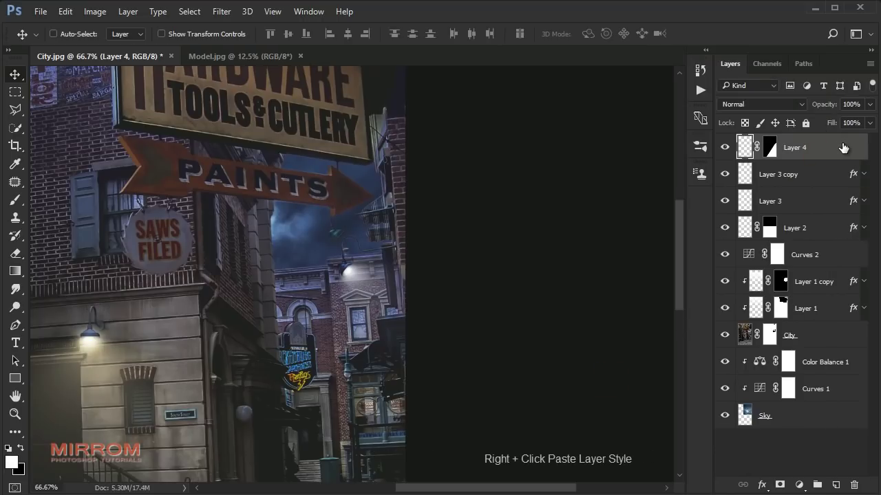
pyautogui.rightClick(843, 145)
pyautogui.click(642, 389)
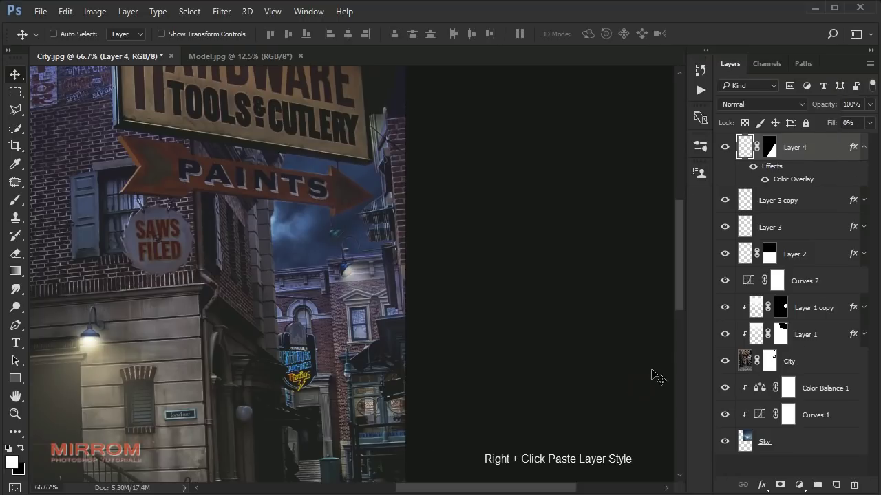
pyautogui.hotkey('ctrl', '+')
pyautogui.hotkey('ctrl', '+')
pyautogui.click(863, 147)
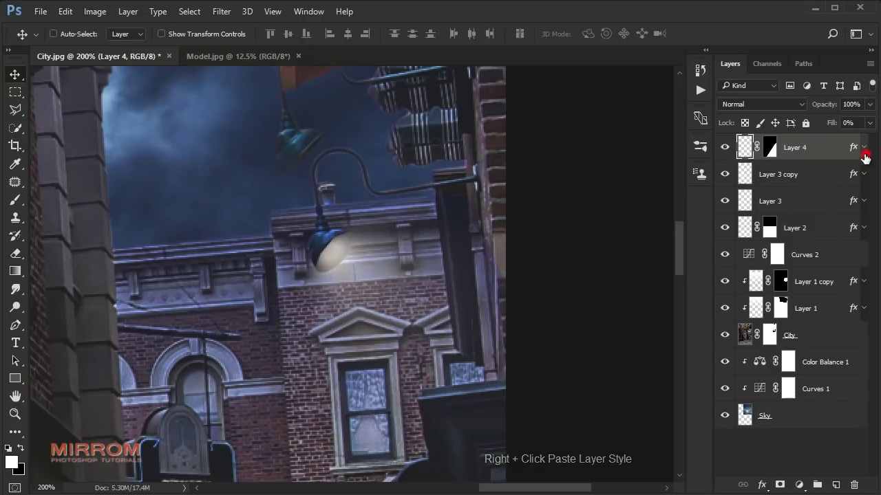
# - On a new Layer 5, paint a white dab with a soft round brush
pyautogui.click(834, 486)
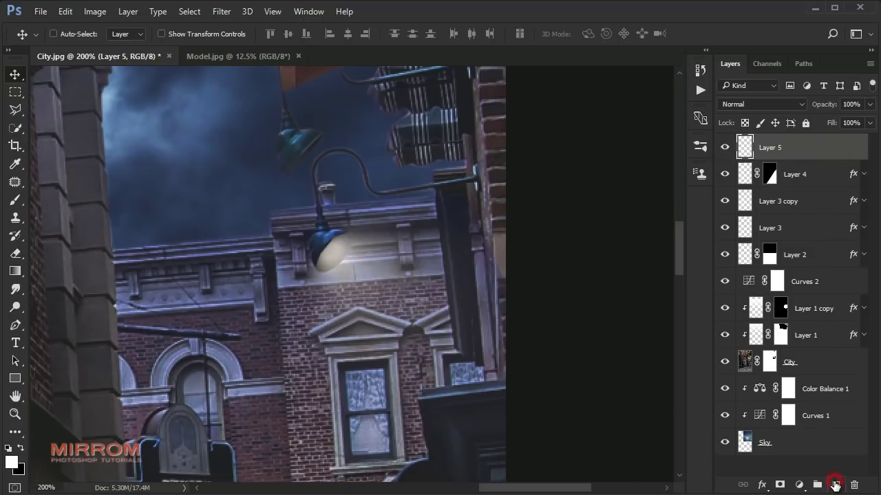
pyautogui.press('b')
pyautogui.rightClick(329, 355)
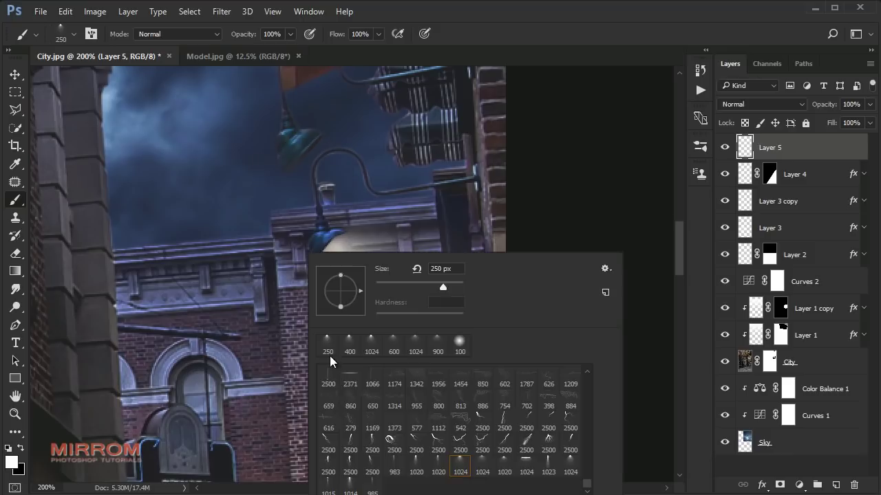
pyautogui.click(459, 347)
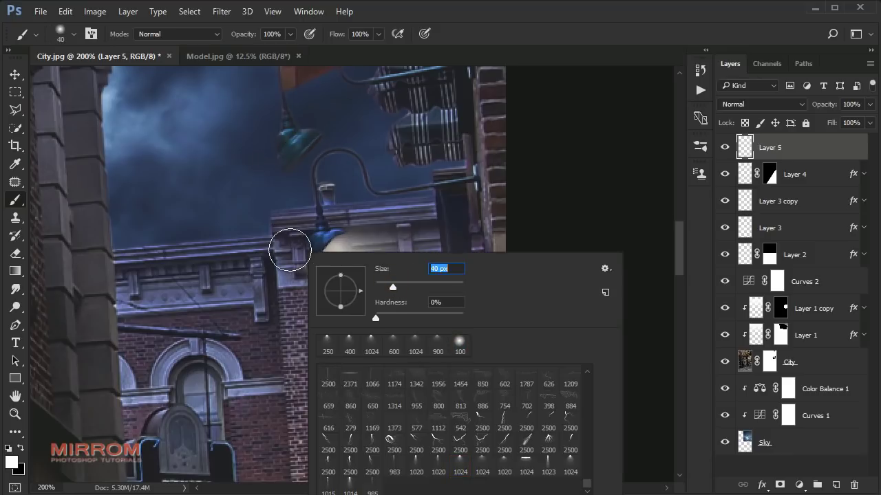
pyautogui.press('Return')
pyautogui.click(289, 249)
# - Move the white dab onto the distant lamp and shrink it with Free Transform
pyautogui.press('v')
pyautogui.moveTo(294, 246); pyautogui.dragTo(335, 254)
pyautogui.hotkey('ctrl', 't')
pyautogui.moveTo(379, 215)
pyautogui.mouseDown()
pyautogui.moveTo(341, 250)
pyautogui.moveTo(317, 237)
pyautogui.mouseUp()
pyautogui.press('Return')
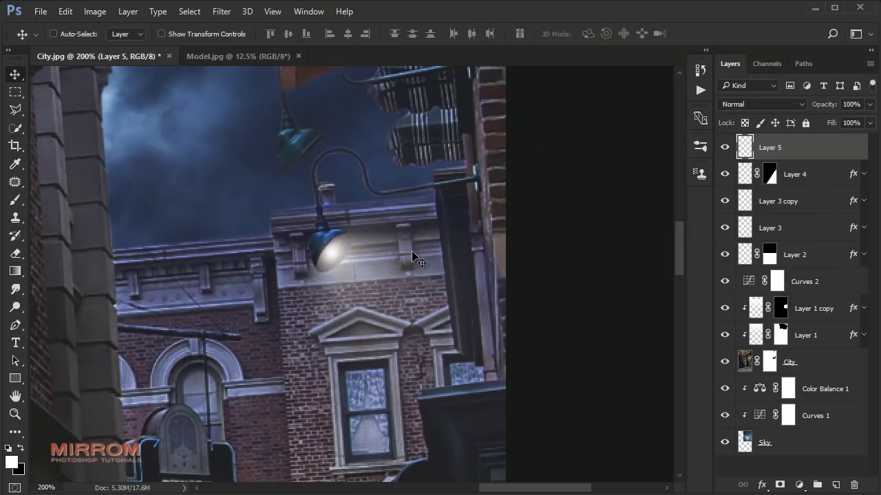
# - Set Layer 5 to Overlay blend mode and zoom out to view the full image
pyautogui.click(760, 104)
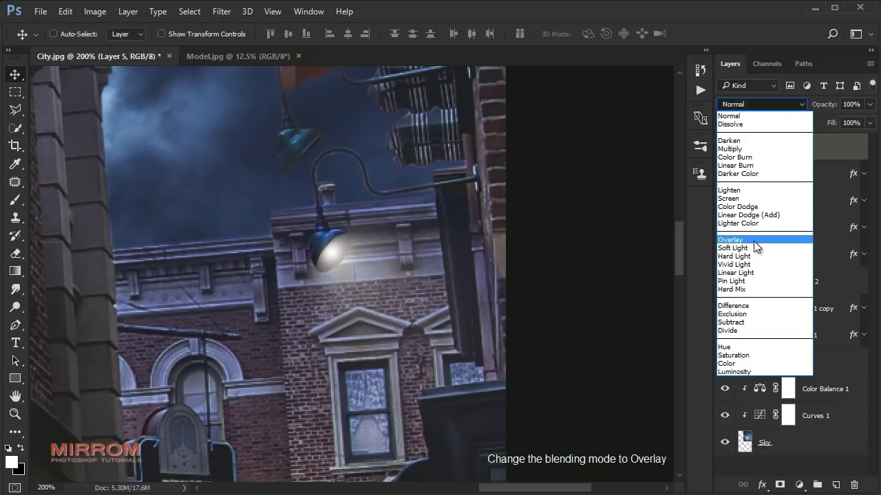
pyautogui.click(754, 241)
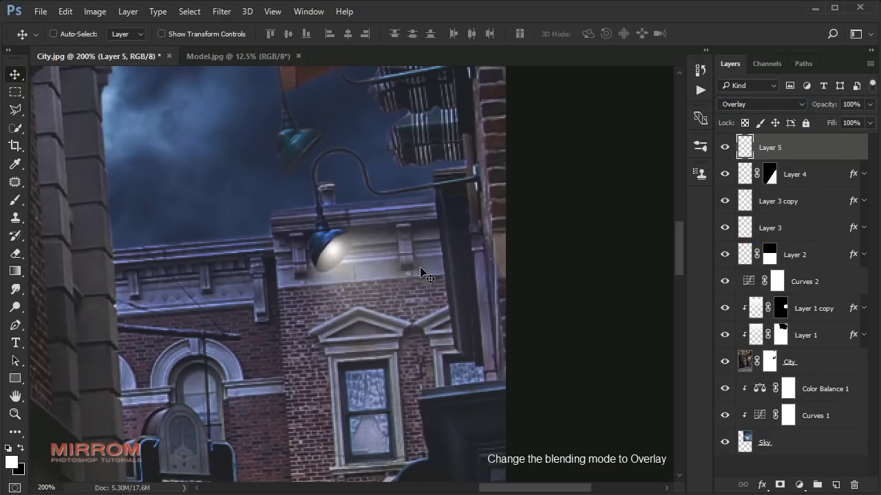
pyautogui.hotkey('ctrl', '-')
pyautogui.hotkey('ctrl', '-')
pyautogui.hotkey('ctrl', '-')
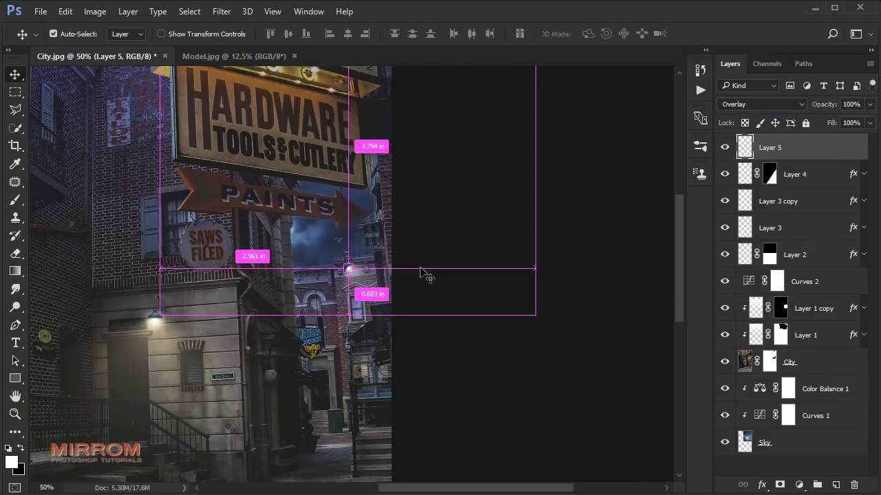
pyautogui.hotkey('ctrl', '+')
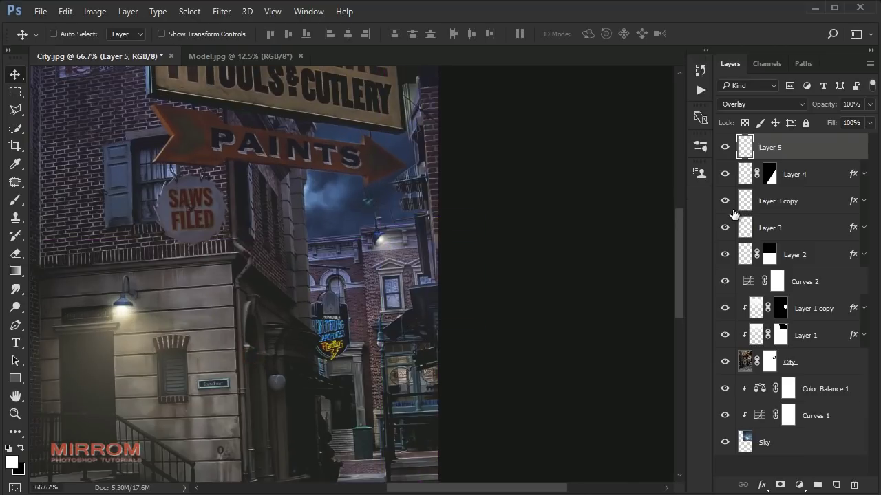
pyautogui.scroll(-1, 601, 252)
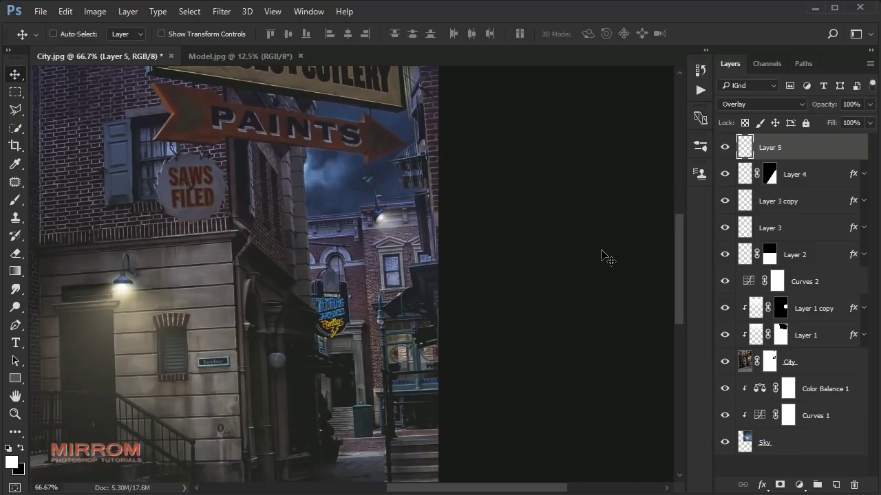
pyautogui.scroll(-1, 601, 255)
pyautogui.hotkey('ctrl', '-')
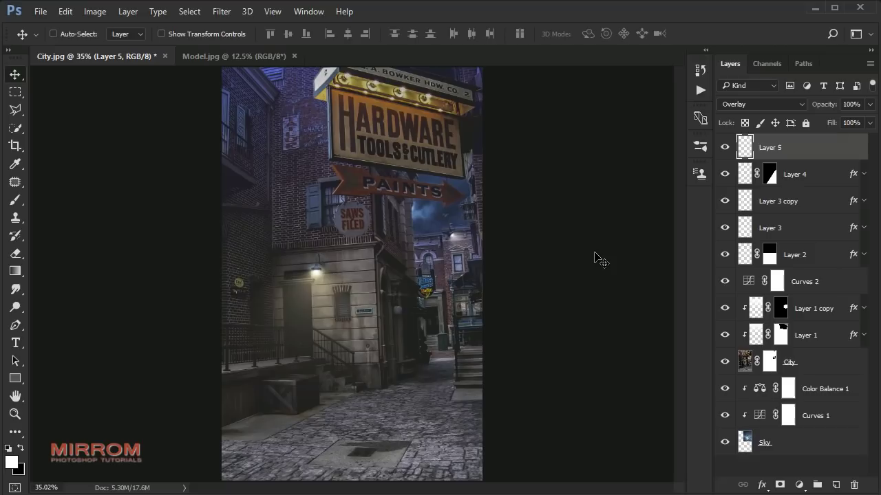
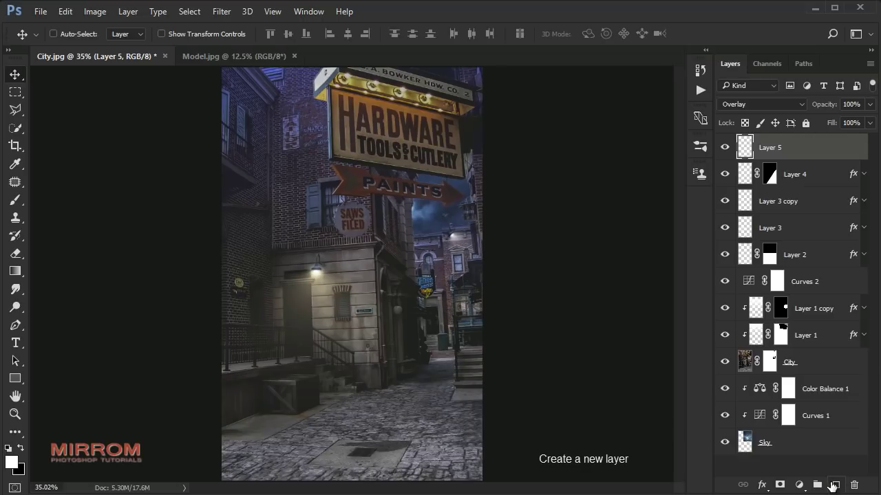
# - Add a new layer and zoom in on the bulbs of the HARDWARE sign
pyautogui.click(833, 485)
pyautogui.hotkey('ctrl', '+')
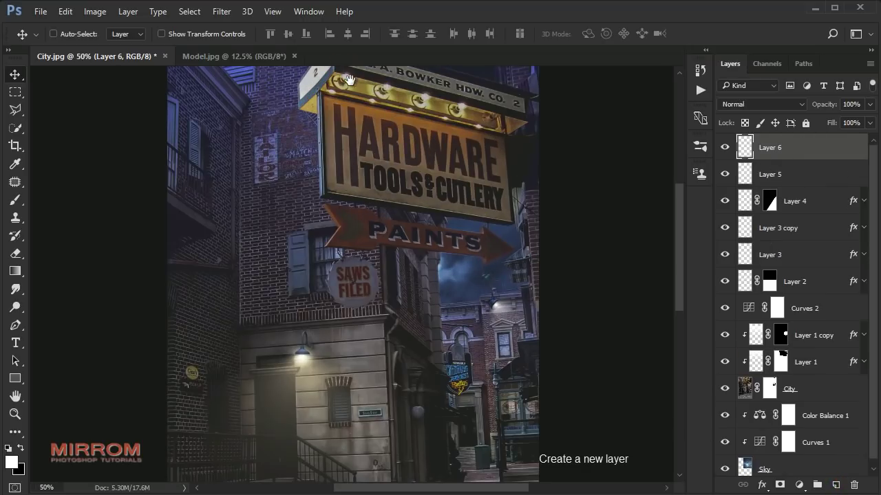
pyautogui.click(355, 85)
pyautogui.scroll(1, 355, 152)
# - Paint a soft white glow over the leftmost bulb and set the layer to Overlay
pyautogui.press('b')
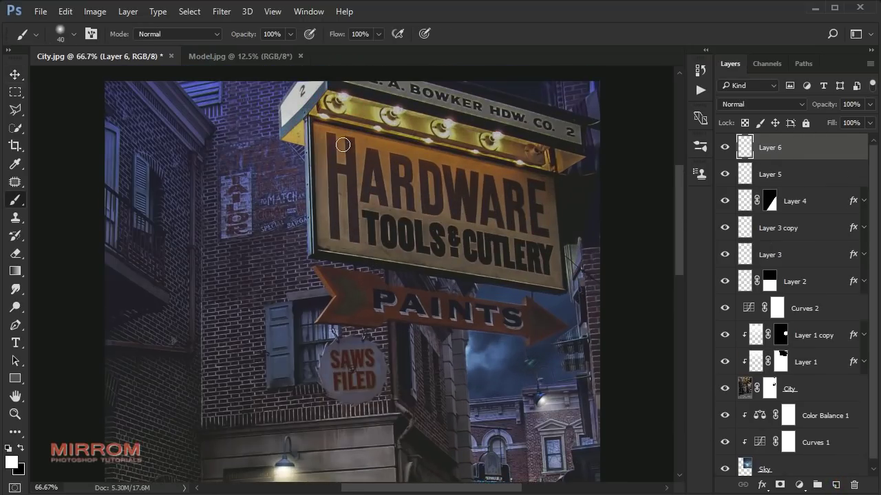
pyautogui.press(']')
pyautogui.press(']')
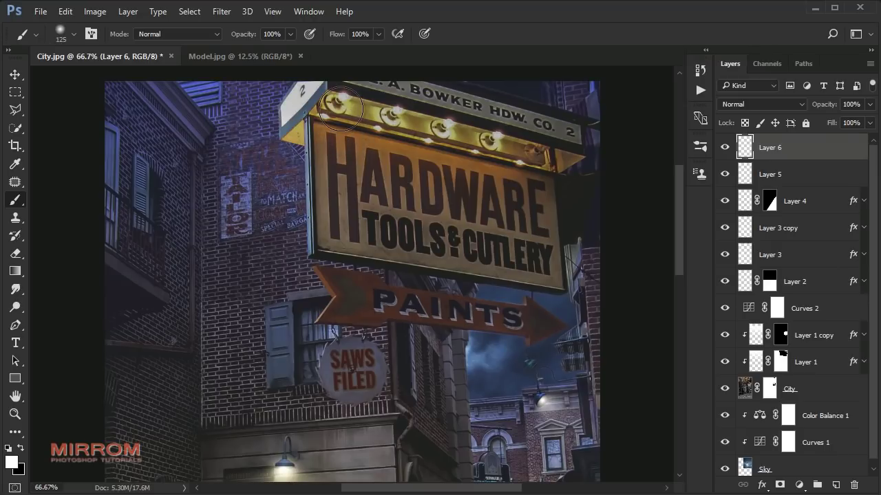
pyautogui.click(337, 104)
pyautogui.click(337, 104)
pyautogui.click(757, 104)
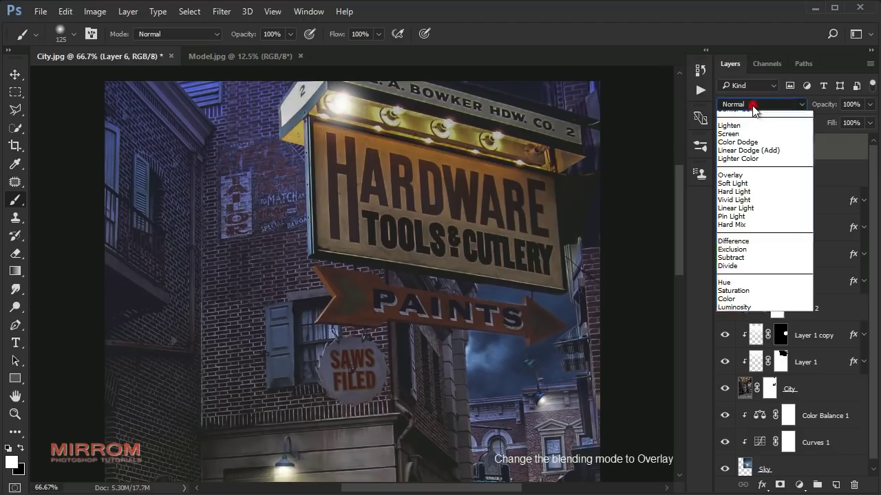
pyautogui.click(747, 239)
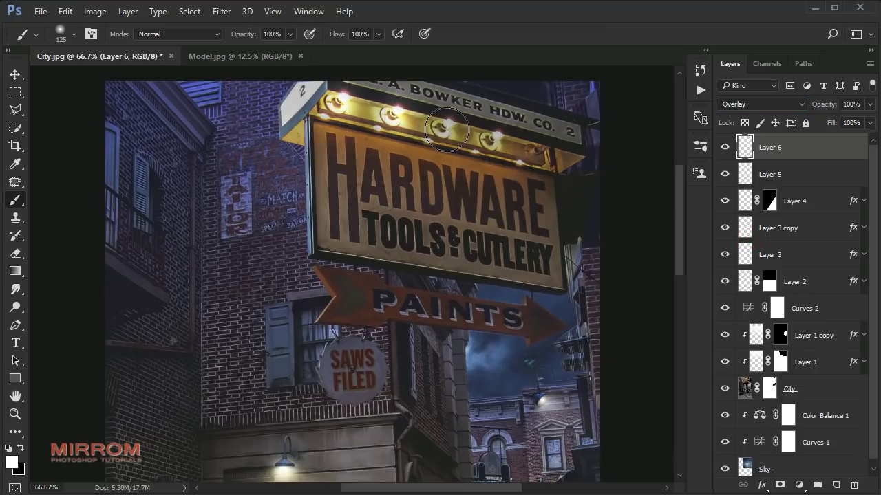
# - With a slightly smaller soft brush, paint glows over the third and fourth bulbs
pyautogui.press('[')
pyautogui.click(446, 132)
pyautogui.click(489, 141)
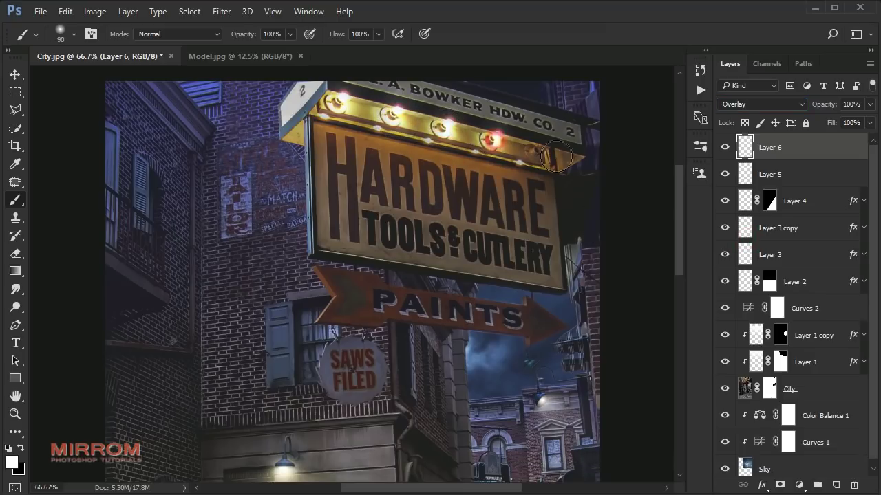
pyautogui.press(']')
pyautogui.press(']')
pyautogui.press(']')
pyautogui.press(']')
pyautogui.press(']')
pyautogui.press(']')
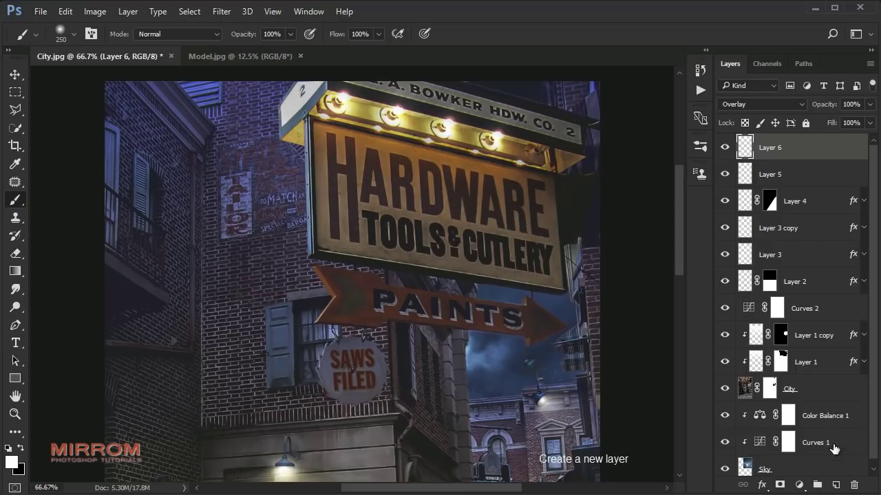
# - On a new Layer 7, paint a soft white spot on the sign face and set it to Overlay
pyautogui.click(836, 485)
pyautogui.click(407, 194)
pyautogui.press('v')
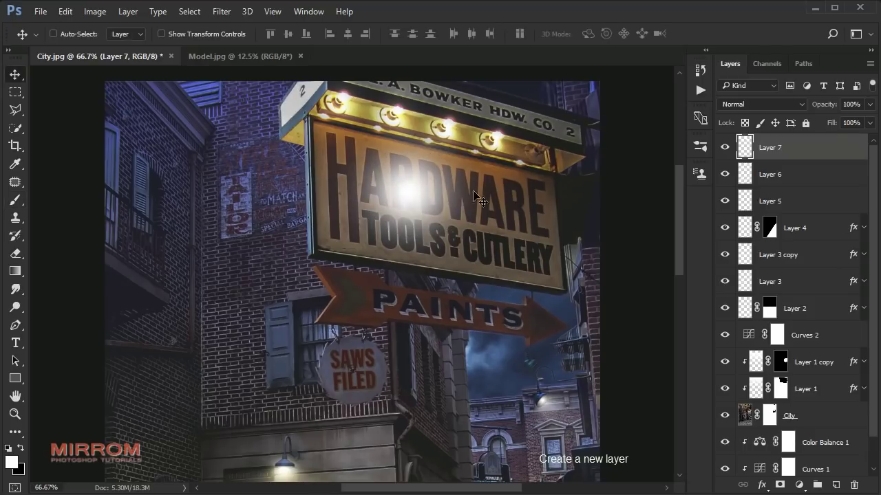
pyautogui.click(761, 104)
pyautogui.click(743, 239)
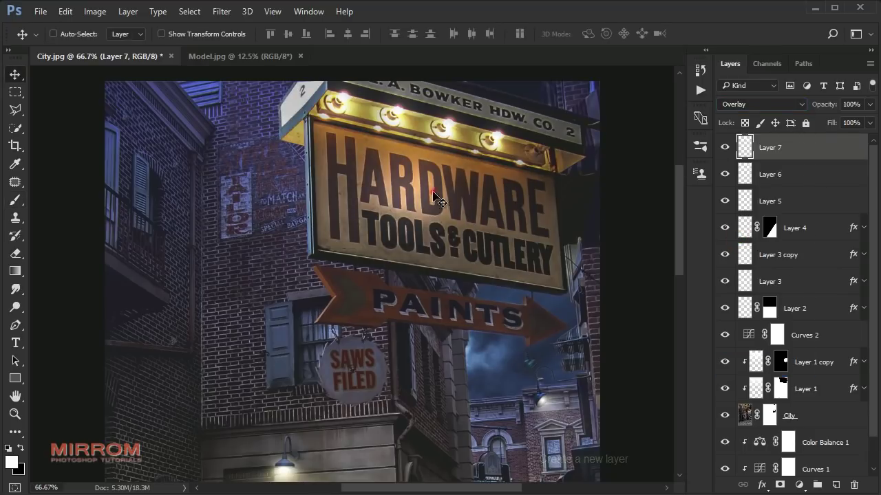
# - Free Transform the glow, rotating, skewing and stretching it across the sign at its angle
pyautogui.hotkey('ctrl', 't')
pyautogui.moveTo(544, 207); pyautogui.dragTo(526, 173)
pyautogui.moveTo(584, 200); pyautogui.dragTo(602, 206)
pyautogui.moveTo(450, 97)
pyautogui.mouseDown()
pyautogui.moveTo(451, 83)
pyautogui.moveTo(451, 116)
pyautogui.mouseUp()
pyautogui.moveTo(266, 147); pyautogui.dragTo(270, 147)
pyautogui.click(609, 33)
# - Move Layer 7 below Layer 6, toggling the glow layers to compare the sign
pyautogui.click(700, 145)
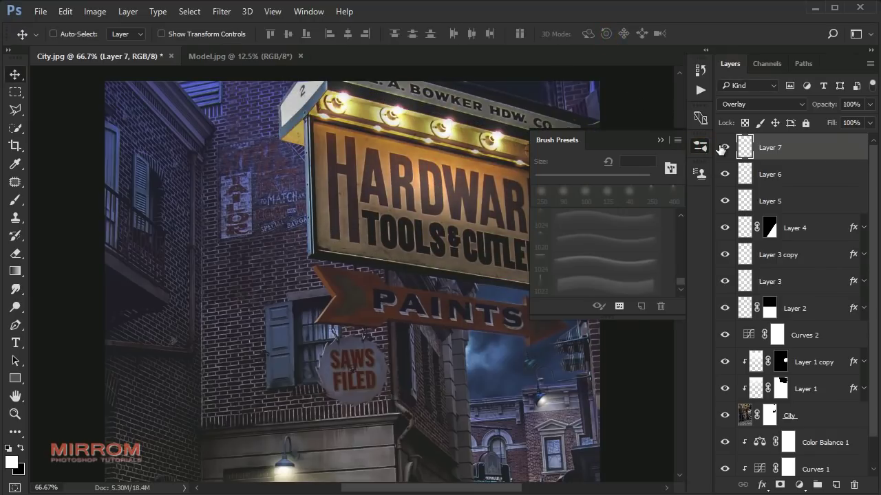
pyautogui.click(723, 148)
pyautogui.click(723, 148)
pyautogui.click(700, 146)
pyautogui.click(724, 174)
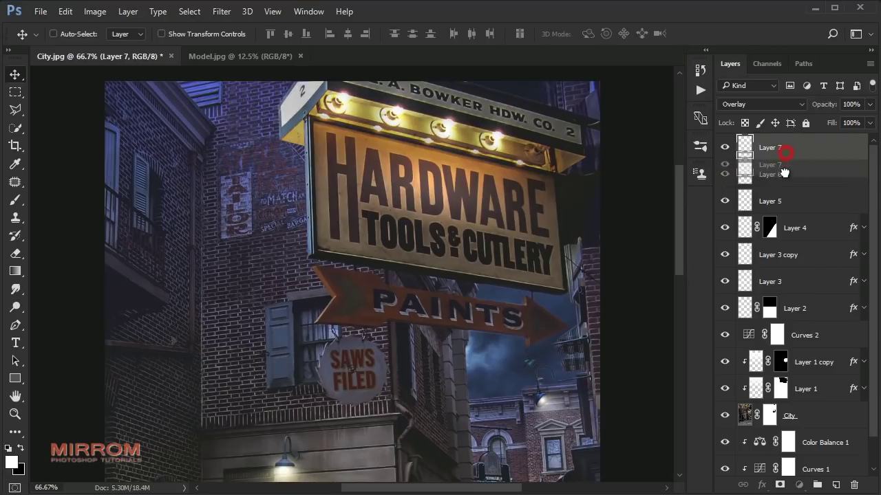
pyautogui.moveTo(785, 156); pyautogui.dragTo(756, 186)
pyautogui.hotkey('ctrl', '-')
pyautogui.hotkey('ctrl', '-')
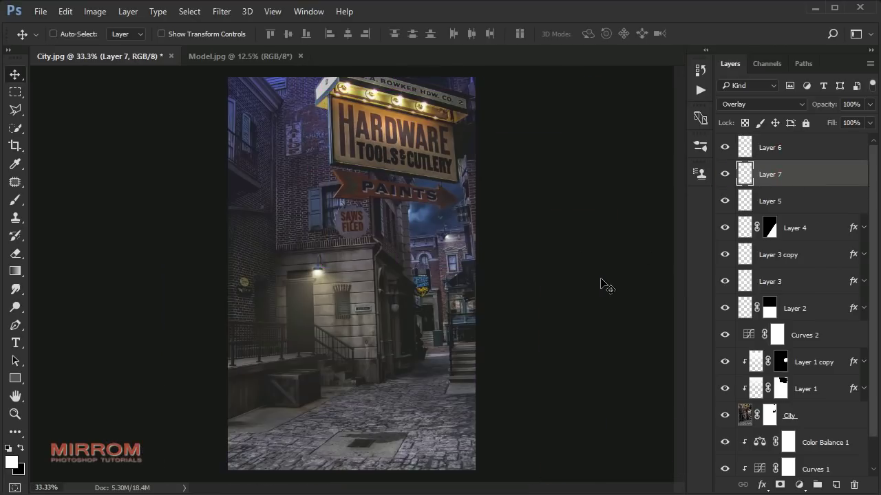
pyautogui.click(724, 174)
pyautogui.click(723, 174)
pyautogui.scroll(5, 851, 104)
# - Darken Curves 2 slightly by pulling in its white point for more contrast
pyautogui.click(796, 150)
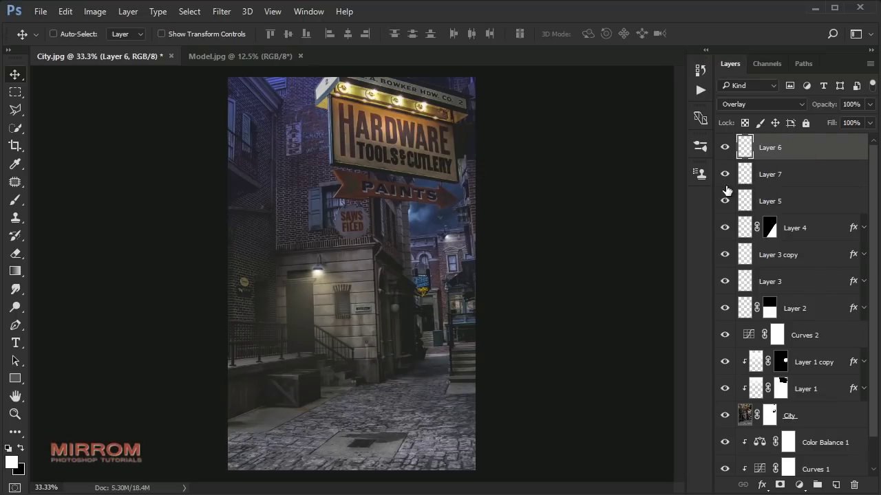
pyautogui.click(736, 335)
pyautogui.click(724, 335)
pyautogui.click(724, 335)
pyautogui.click(749, 335)
pyautogui.moveTo(631, 246); pyautogui.dragTo(629, 243)
# - On a new Layer 8 above Curves 2, paint a soft white spot and move it onto the cobblestones
pyautogui.click(669, 156)
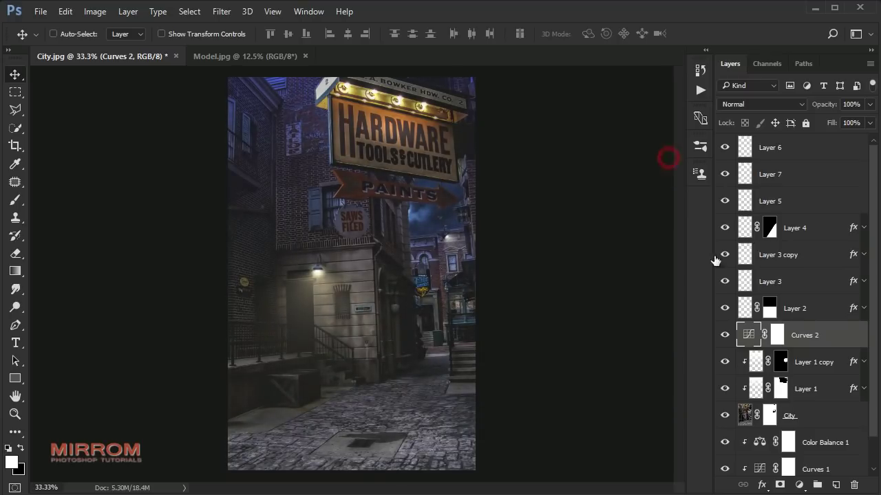
pyautogui.click(836, 485)
pyautogui.press('b')
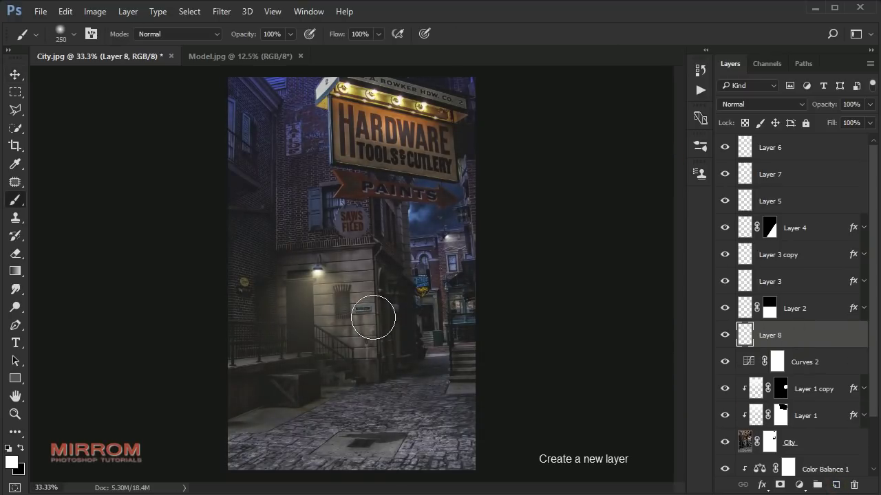
pyautogui.click(358, 330)
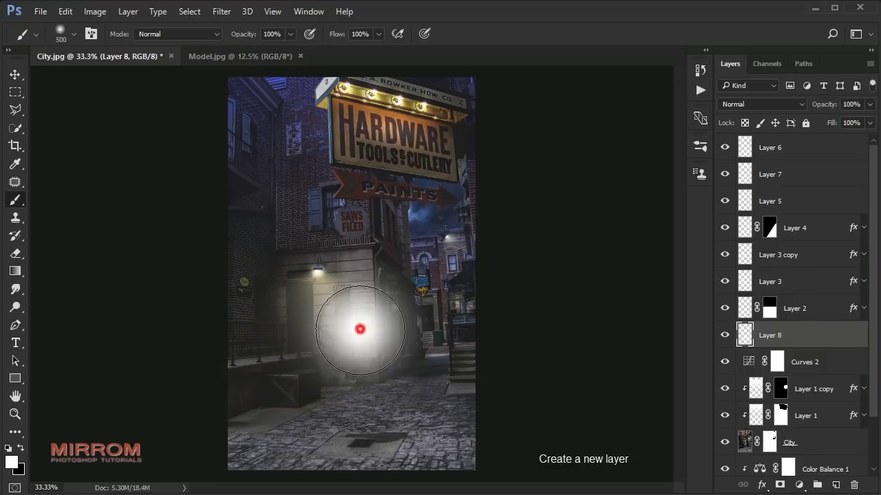
pyautogui.press('v')
pyautogui.moveTo(374, 334); pyautogui.dragTo(383, 420)
pyautogui.moveTo(383, 413); pyautogui.dragTo(403, 396)
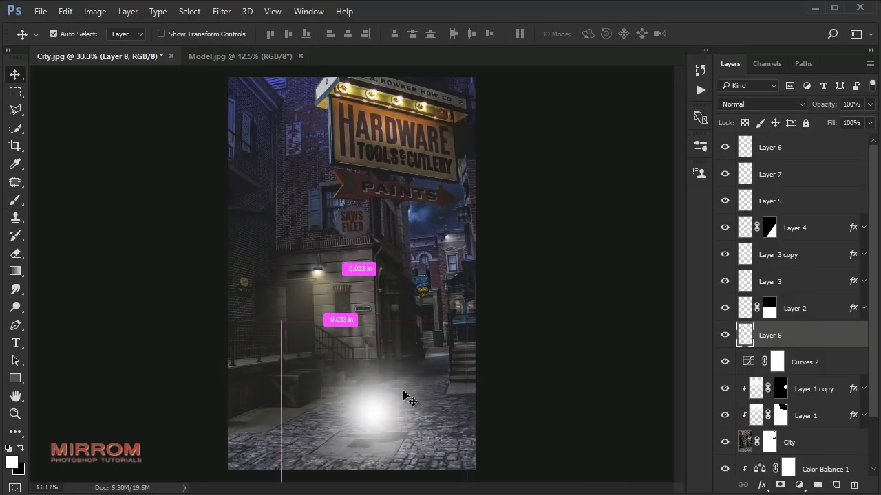
# - Free Transform the street glow wider and flatter, centred on the street
pyautogui.hotkey('ctrl', 't')
pyautogui.moveTo(472, 414); pyautogui.dragTo(510, 414)
pyautogui.moveTo(285, 414); pyautogui.dragTo(228, 414)
pyautogui.moveTo(509, 414); pyautogui.dragTo(525, 414)
pyautogui.moveTo(376, 326); pyautogui.dragTo(376, 381)
pyautogui.moveTo(377, 420); pyautogui.dragTo(382, 391)
pyautogui.moveTo(233, 351); pyautogui.dragTo(255, 361)
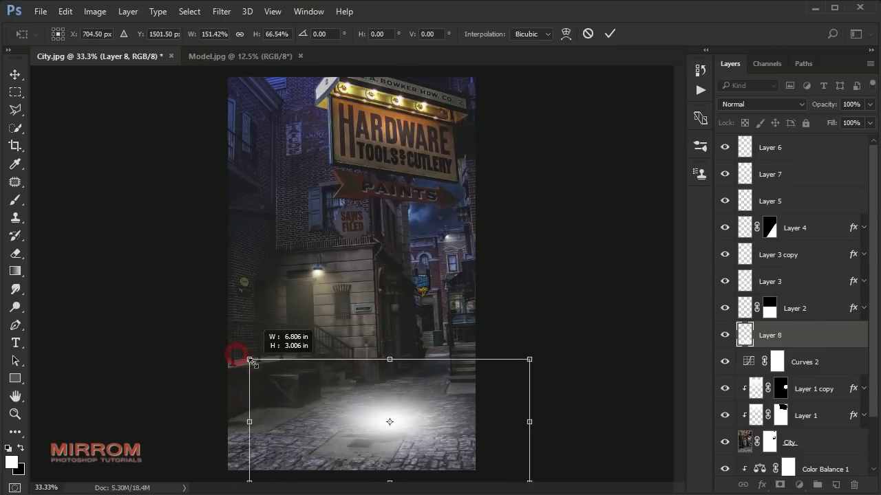
pyautogui.moveTo(459, 391); pyautogui.dragTo(448, 392)
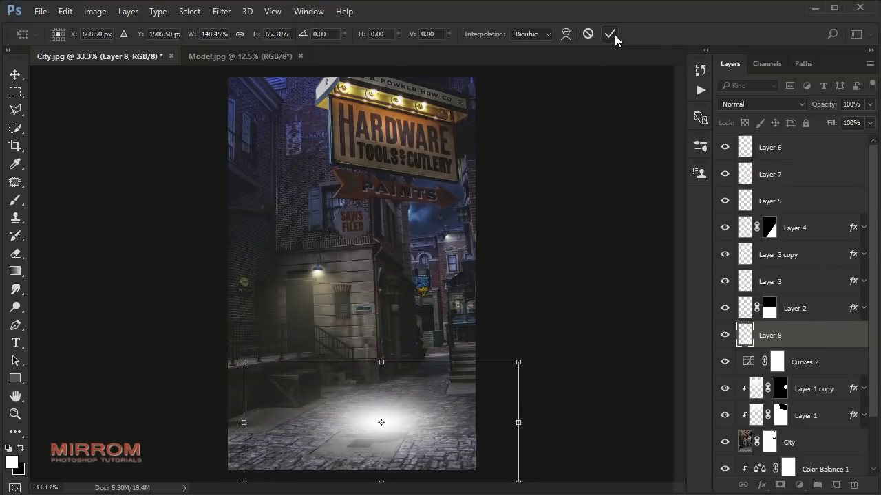
pyautogui.click(610, 34)
# - Lower Layer 8's fill to 0% and add a Color Overlay effect
pyautogui.moveTo(824, 138); pyautogui.dragTo(802, 139)
pyautogui.click(764, 333)
pyautogui.click(762, 487)
pyautogui.click(799, 417)
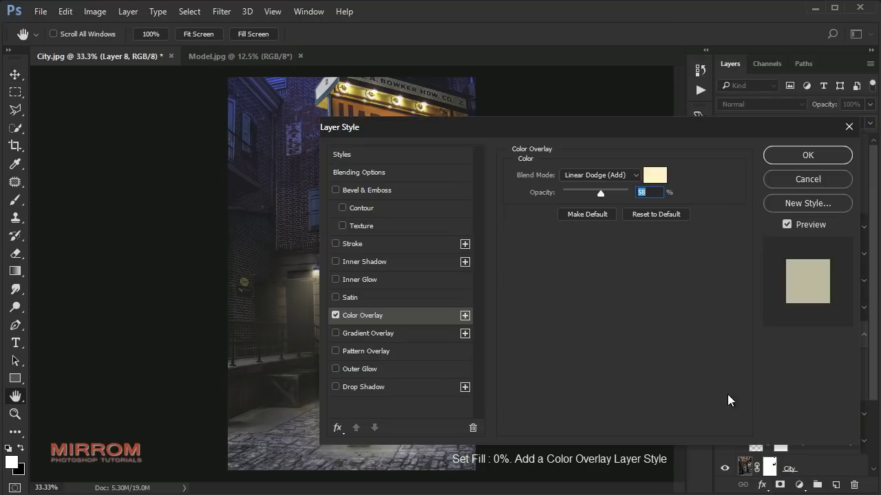
# - Set the Color Overlay to peach #ffdbc0, Overlay blend mode, 100% opacity
pyautogui.moveTo(515, 128); pyautogui.dragTo(514, 67)
pyautogui.moveTo(593, 121); pyautogui.dragTo(634, 132)
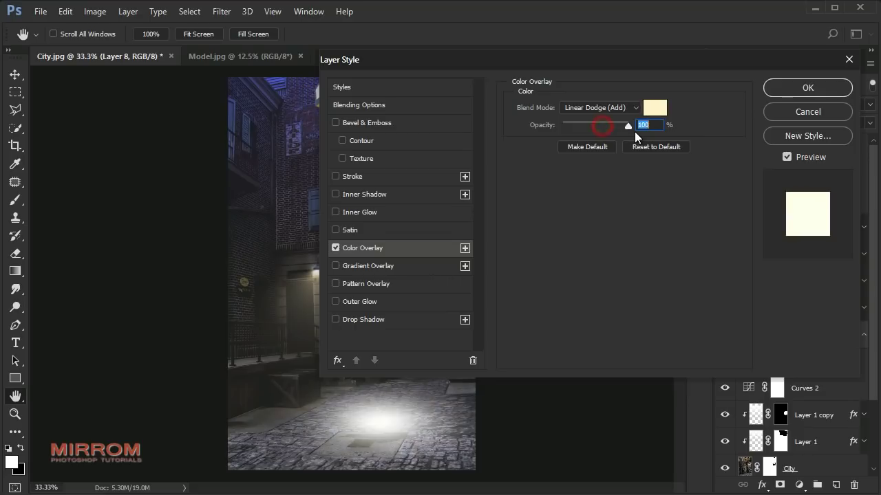
pyautogui.click(654, 107)
pyautogui.moveTo(552, 180); pyautogui.dragTo(537, 158)
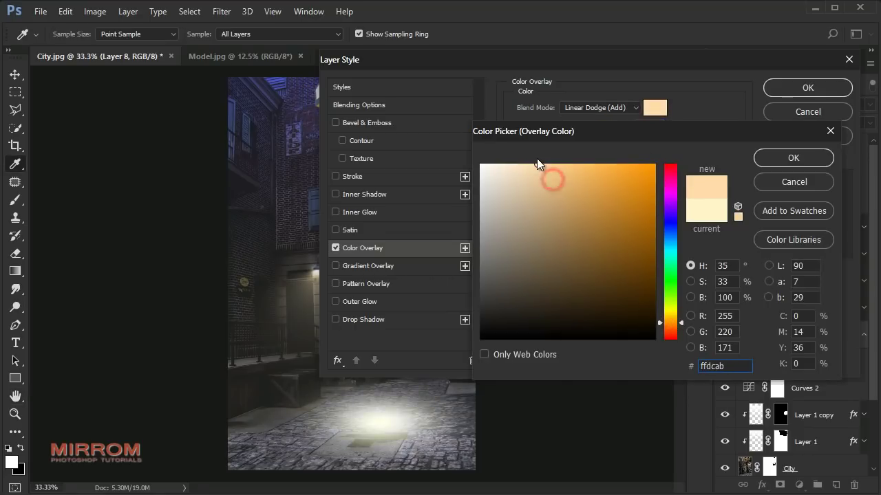
pyautogui.write('ffdbc0')
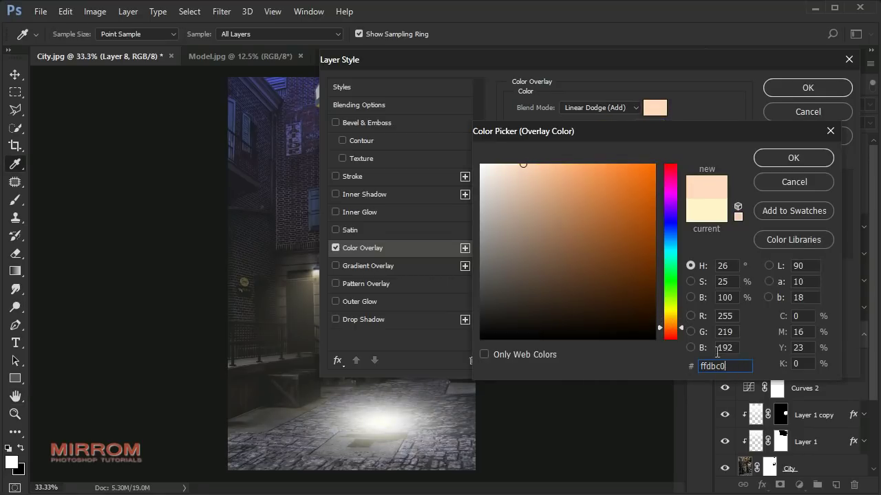
pyautogui.click(776, 163)
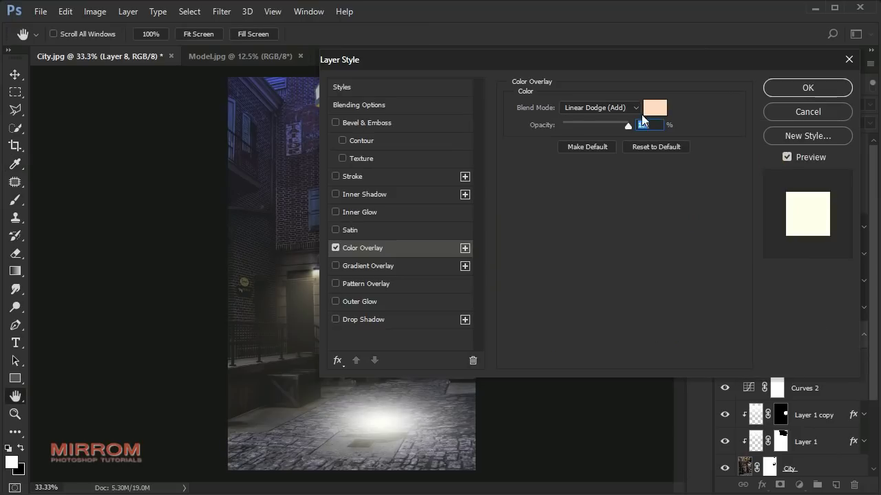
pyautogui.click(598, 107)
pyautogui.click(594, 244)
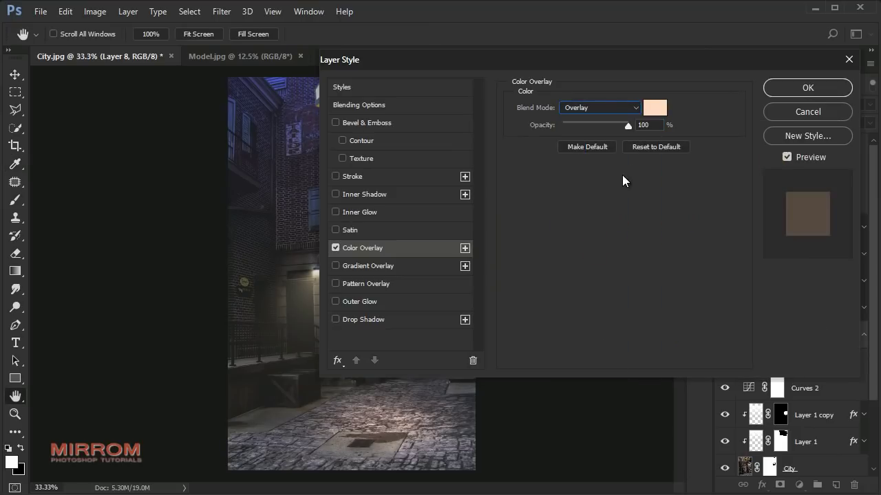
pyautogui.click(807, 89)
# - Nudge the street glow and stretch it slightly taller
pyautogui.press('v')
pyautogui.moveTo(406, 423); pyautogui.dragTo(396, 427)
pyautogui.hotkey('ctrl', 't')
pyautogui.moveTo(381, 361); pyautogui.dragTo(383, 354)
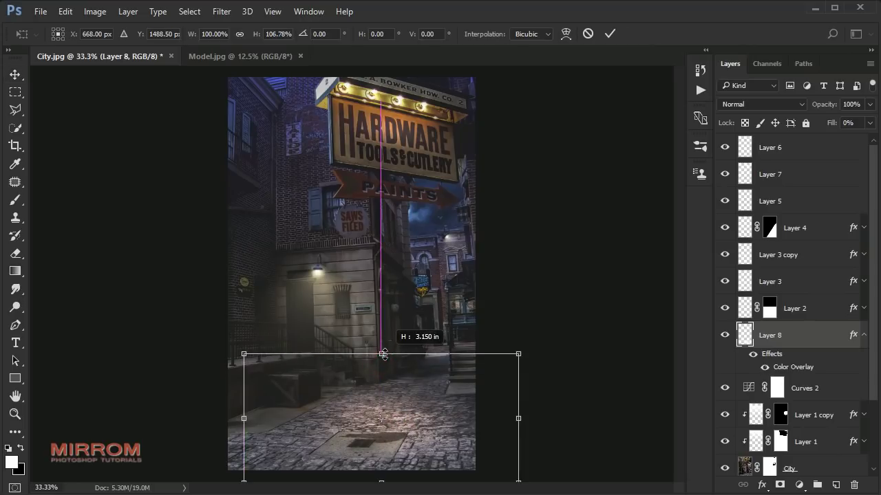
pyautogui.doubleClick(394, 421)
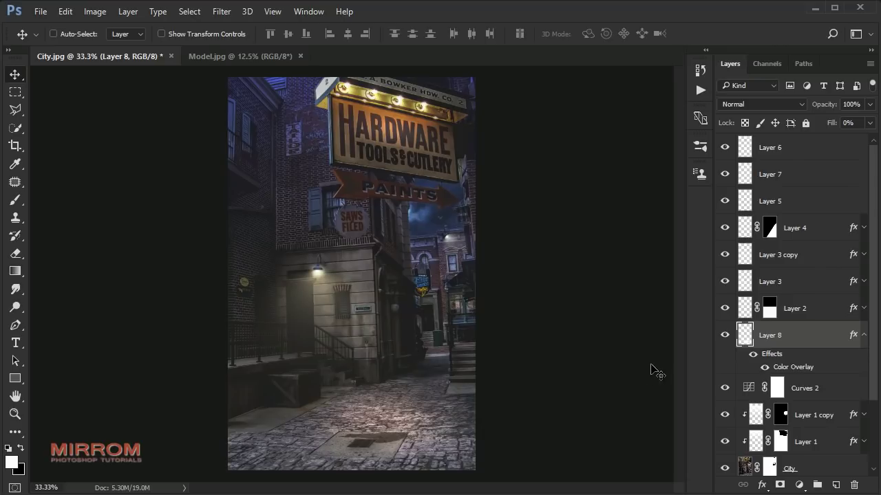
# - On a new layer above Layer 6, stamp the 916 smoke brush across the lower alley
pyautogui.click(864, 334)
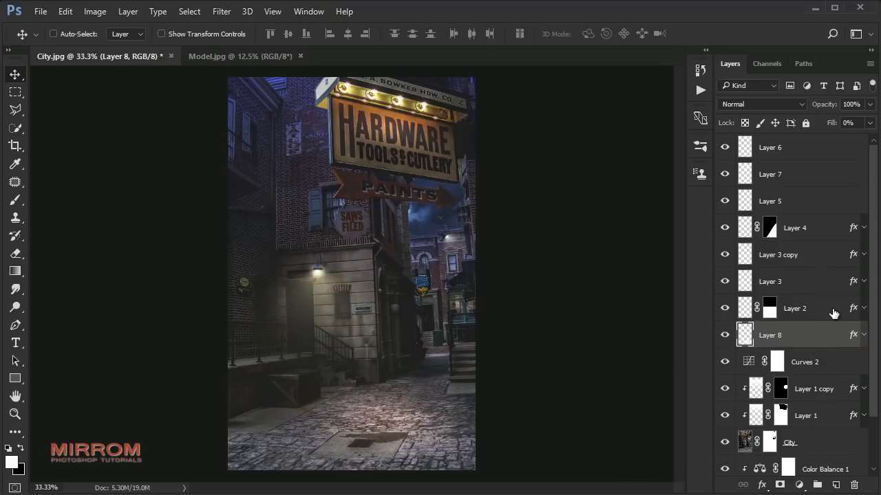
pyautogui.click(757, 152)
pyautogui.click(834, 486)
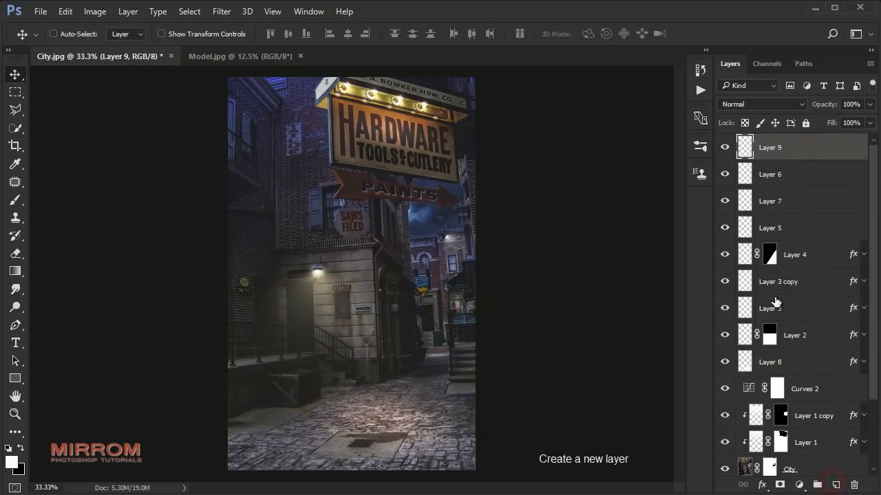
pyautogui.press('b')
pyautogui.rightClick(349, 263)
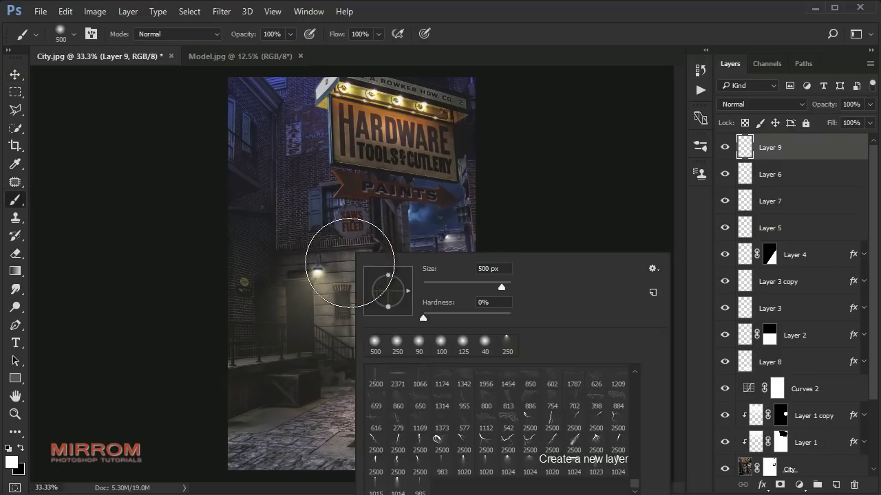
pyautogui.scroll(1, 516, 425)
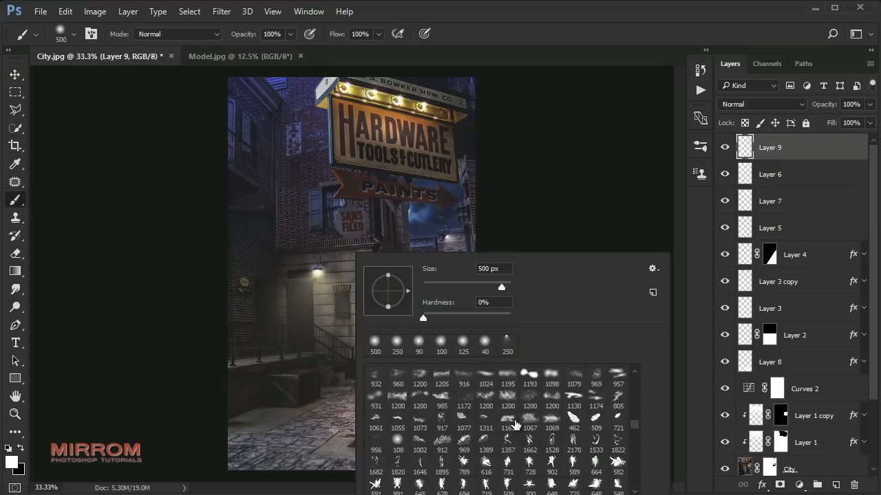
pyautogui.click(463, 374)
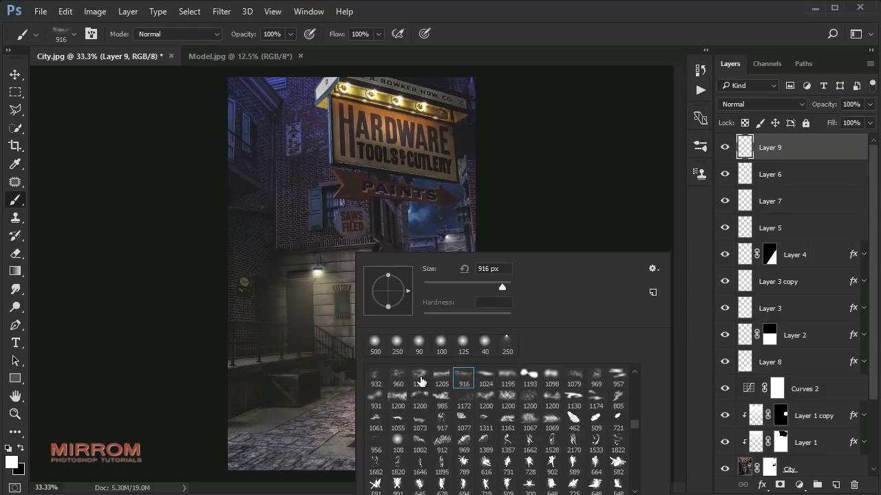
pyautogui.press('Return')
pyautogui.click(383, 352)
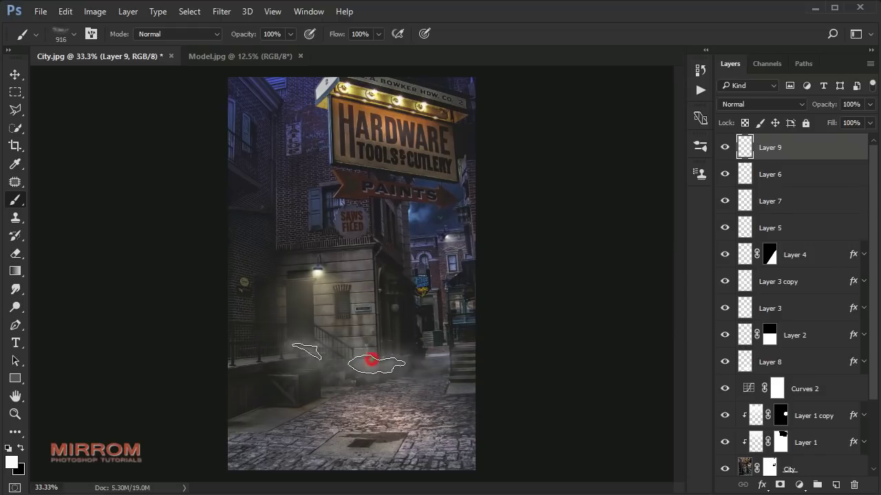
# - Tilt and stretch the smoke over the alley, then lower the layer's opacity to 89%
pyautogui.press('v')
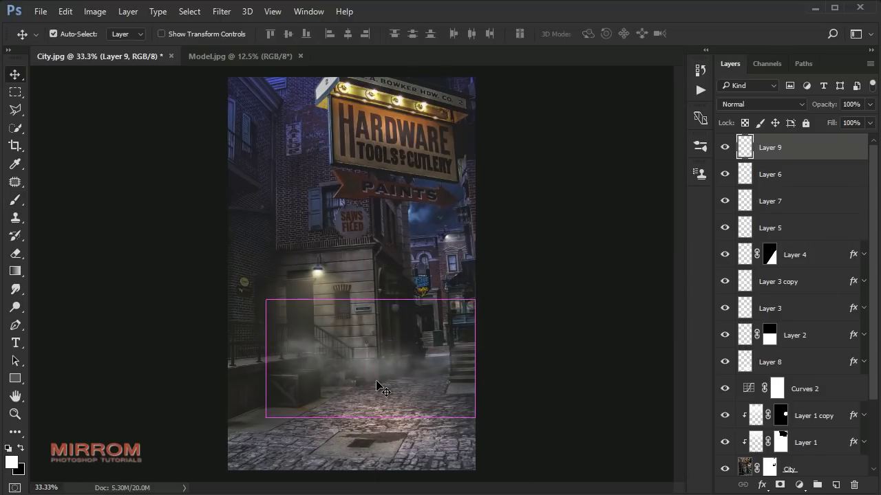
pyautogui.hotkey('ctrl', 't')
pyautogui.moveTo(266, 300); pyautogui.dragTo(256, 291)
pyautogui.moveTo(491, 334); pyautogui.dragTo(507, 320)
pyautogui.moveTo(418, 328); pyautogui.dragTo(423, 344)
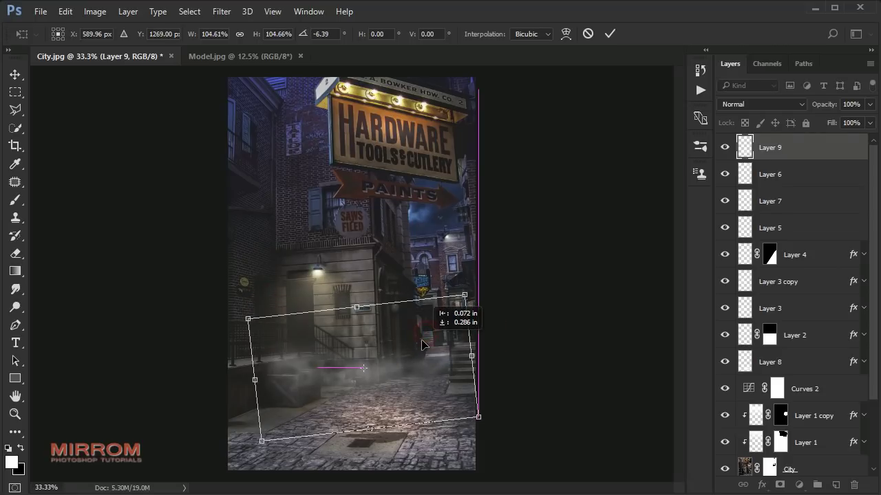
pyautogui.moveTo(357, 307); pyautogui.dragTo(356, 302)
pyautogui.moveTo(530, 355); pyautogui.dragTo(547, 353)
pyautogui.press('Return')
pyautogui.moveTo(458, 376); pyautogui.dragTo(458, 378)
pyautogui.moveTo(824, 104); pyautogui.dragTo(817, 110)
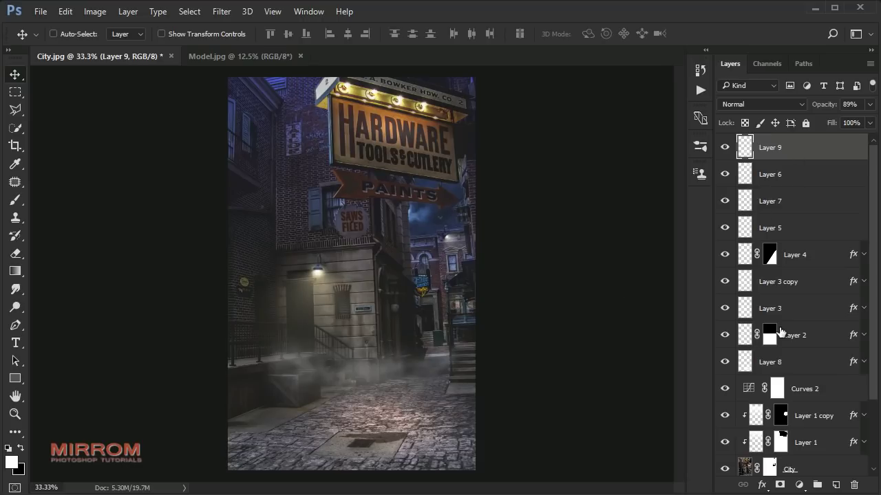
# - On another new layer, stamp a second smoke patch on the alley floor
pyautogui.click(835, 485)
pyautogui.press('b')
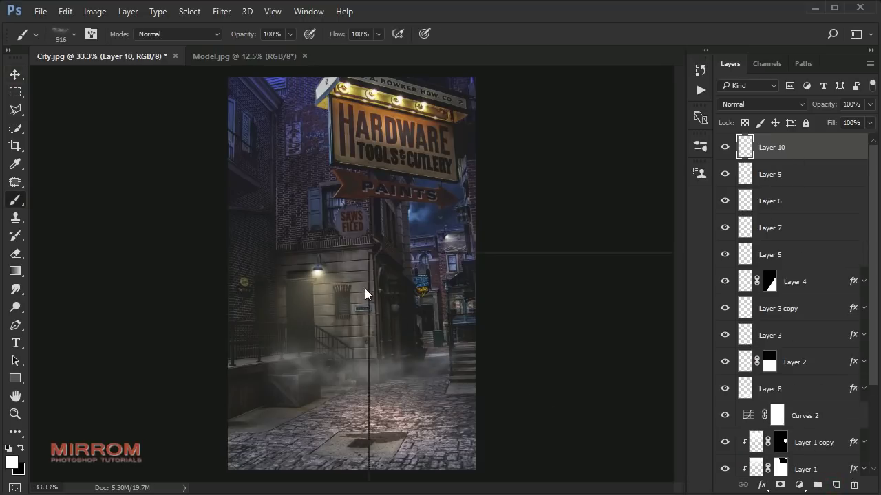
pyautogui.rightClick(365, 293)
pyautogui.click(321, 278)
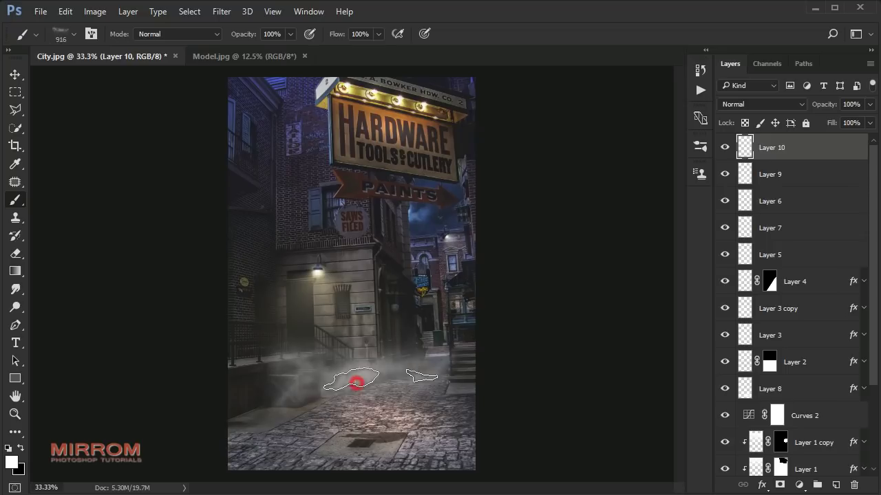
pyautogui.click(356, 383)
# - Move the second smoke patch toward the lower left, then rotate and widen it
pyautogui.press('v')
pyautogui.moveTo(393, 385)
pyautogui.mouseDown()
pyautogui.moveTo(324, 436)
pyautogui.moveTo(351, 416)
pyautogui.moveTo(292, 395)
pyautogui.mouseUp()
pyautogui.hotkey('ctrl', 't')
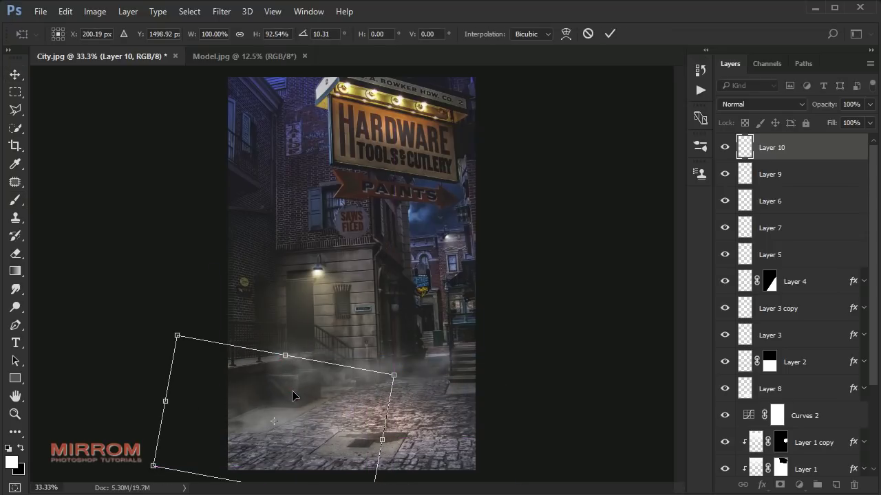
pyautogui.moveTo(413, 385)
pyautogui.mouseDown()
pyautogui.moveTo(471, 361)
pyautogui.moveTo(468, 392)
pyautogui.mouseUp()
pyautogui.click(610, 33)
pyautogui.write('92')
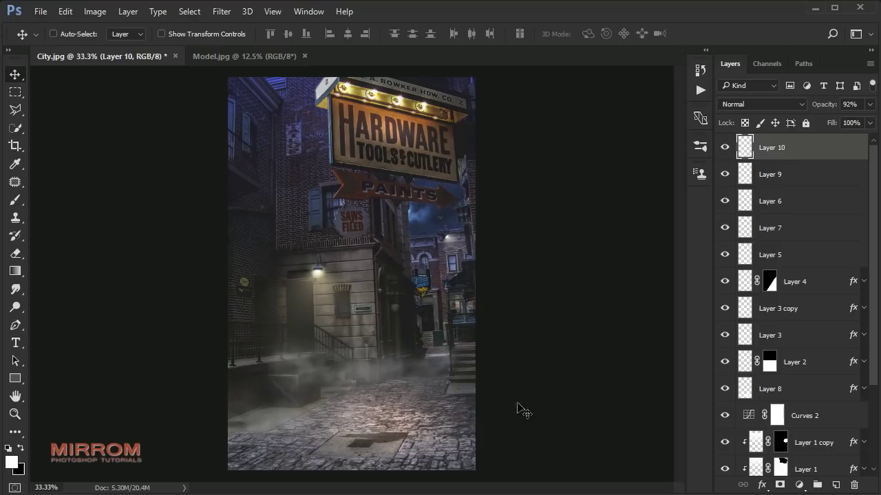
# - Switch to the Model.jpg photo, zoom in, and pick the Pen Tool in Path mode
pyautogui.click(249, 58)
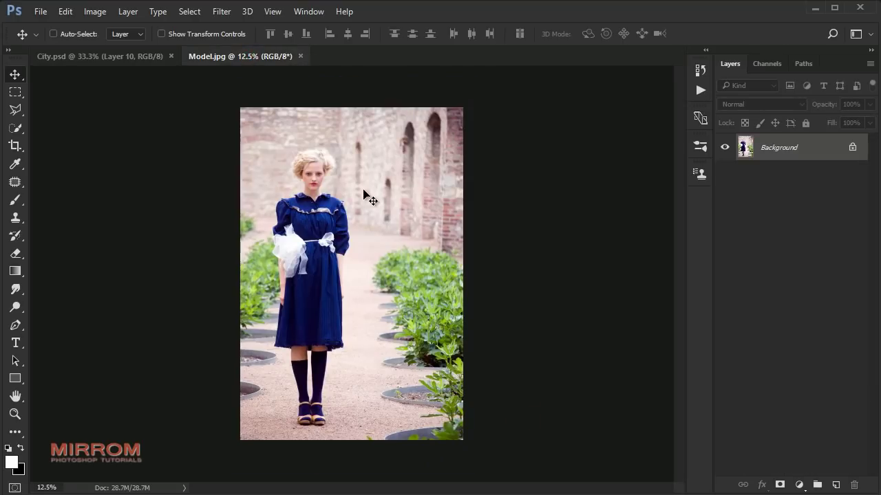
pyautogui.scroll(1, 312, 176)
pyautogui.scroll(1, 311, 176)
pyautogui.scroll(1, 311, 176)
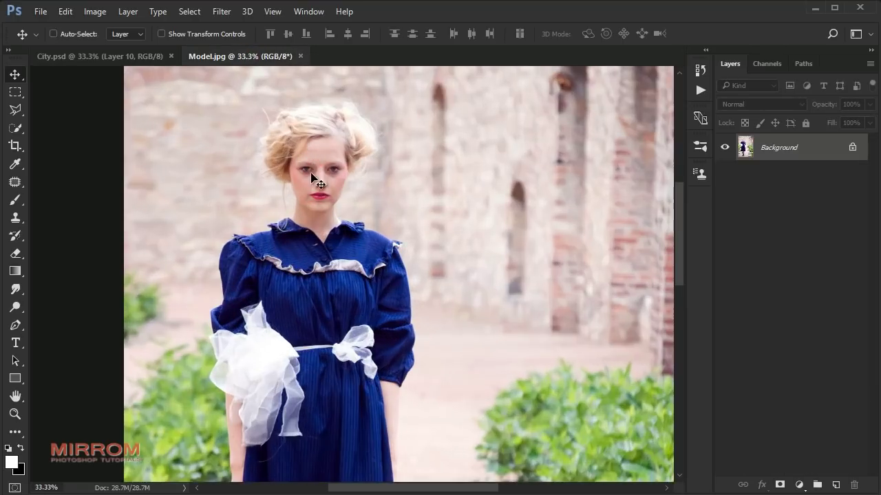
pyautogui.scroll(1, 310, 168)
pyautogui.scroll(2, 296, 192)
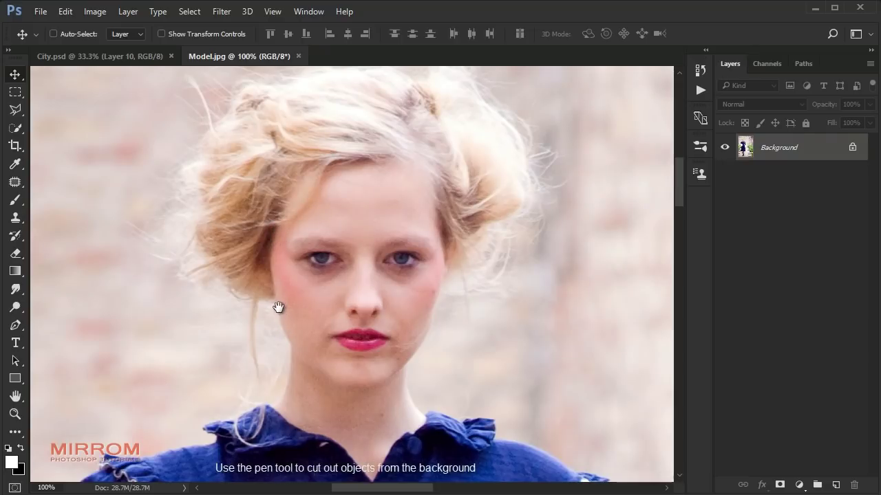
pyautogui.click(15, 343)
pyautogui.click(15, 325)
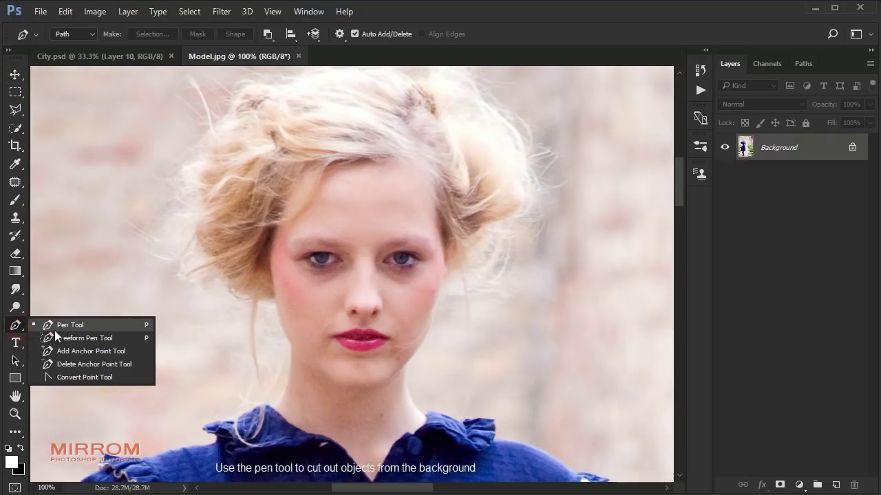
pyautogui.click(68, 324)
pyautogui.scroll(1, 266, 301)
# - Place pen anchors along the model's hairline and up the near side of her hair
pyautogui.click(237, 297)
pyautogui.click(228, 292)
pyautogui.click(210, 285)
pyautogui.click(192, 276)
pyautogui.click(187, 264)
pyautogui.click(180, 260)
pyautogui.click(152, 252)
pyautogui.click(123, 256)
pyautogui.click(101, 248)
pyautogui.click(101, 236)
pyautogui.click(104, 225)
pyautogui.click(114, 211)
# - Continue the path over the top of the hair, adding a curved anchor
pyautogui.click(117, 174)
pyautogui.scroll(3, 112, 187)
pyautogui.click(100, 190)
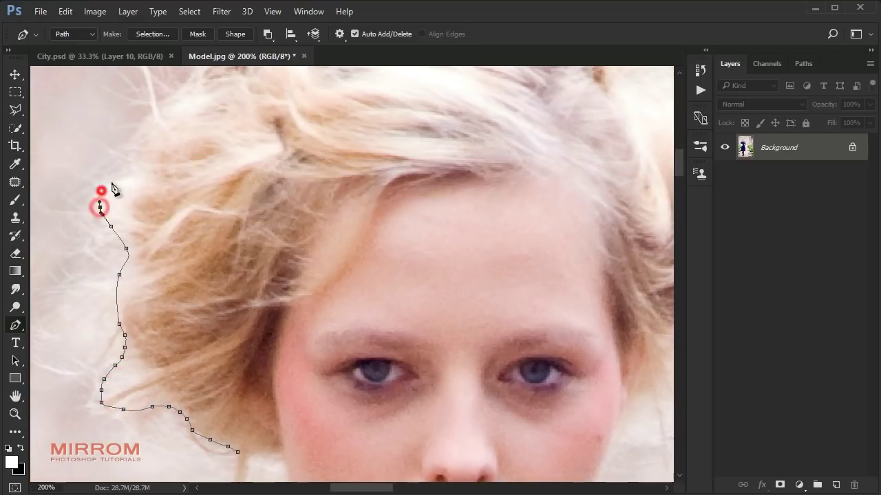
pyautogui.scroll(3, 113, 186)
pyautogui.moveTo(187, 213); pyautogui.dragTo(232, 193)
pyautogui.click(343, 218)
# - Trace the path around the far side of the hair and down the cheek and jaw
pyautogui.click(428, 221)
pyautogui.hscroll(5, 427, 221)
pyautogui.click(448, 240)
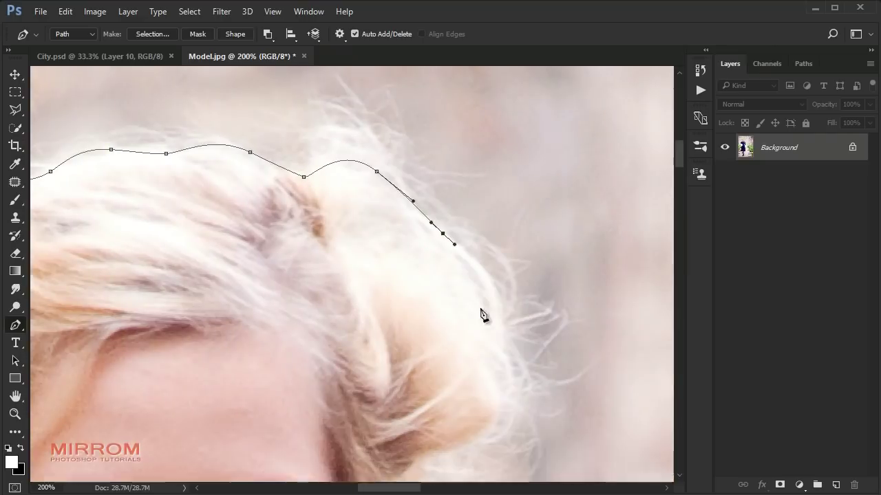
pyautogui.scroll(-3, 481, 310)
pyautogui.click(428, 344)
pyautogui.click(412, 327)
pyautogui.click(348, 325)
pyautogui.scroll(-5, 346, 309)
pyautogui.click(315, 234)
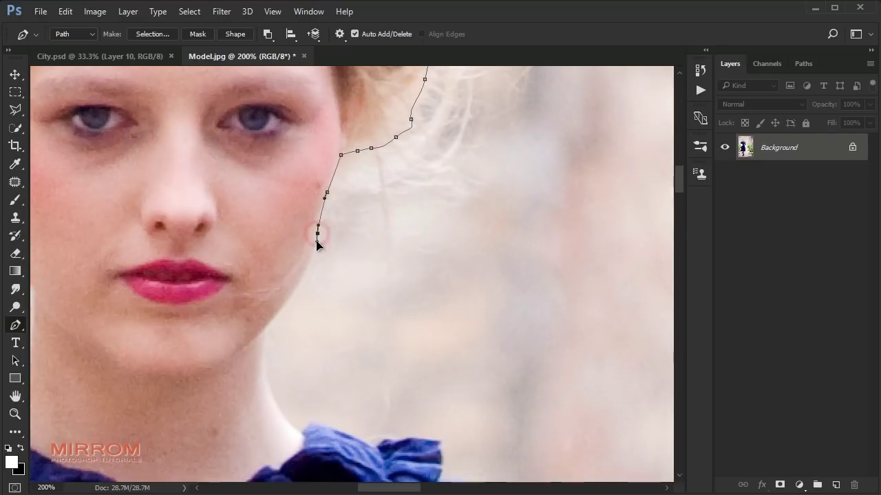
# - Finish the path down the neck and around the hanging hair strand, then zoom out
pyautogui.click(283, 317)
pyautogui.scroll(-2, 271, 363)
pyautogui.click(298, 377)
pyautogui.moveTo(412, 386); pyautogui.dragTo(426, 436)
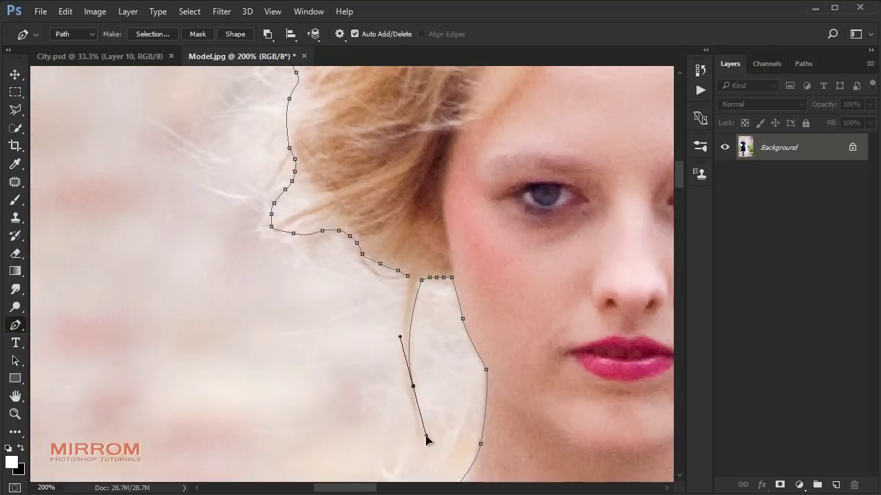
pyautogui.moveTo(407, 277); pyautogui.dragTo(421, 215)
pyautogui.scroll(2, 434, 247)
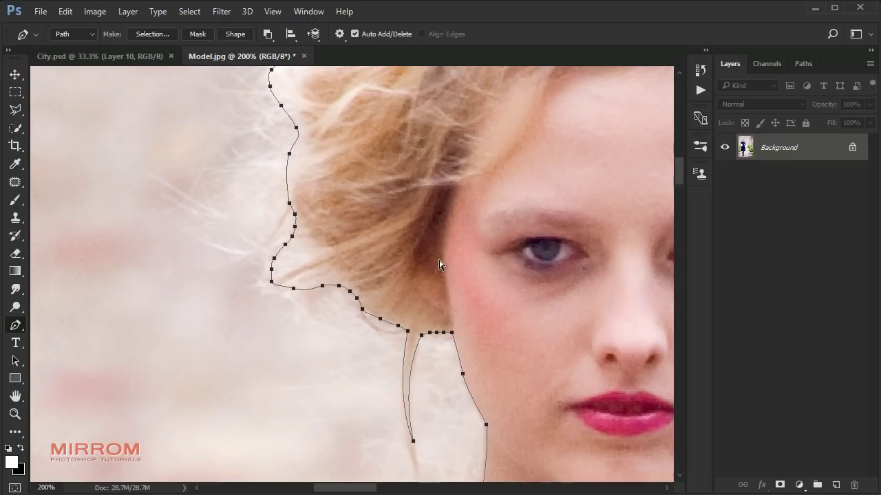
pyautogui.hotkey('ctrl', '-')
pyautogui.hotkey('ctrl', '-')
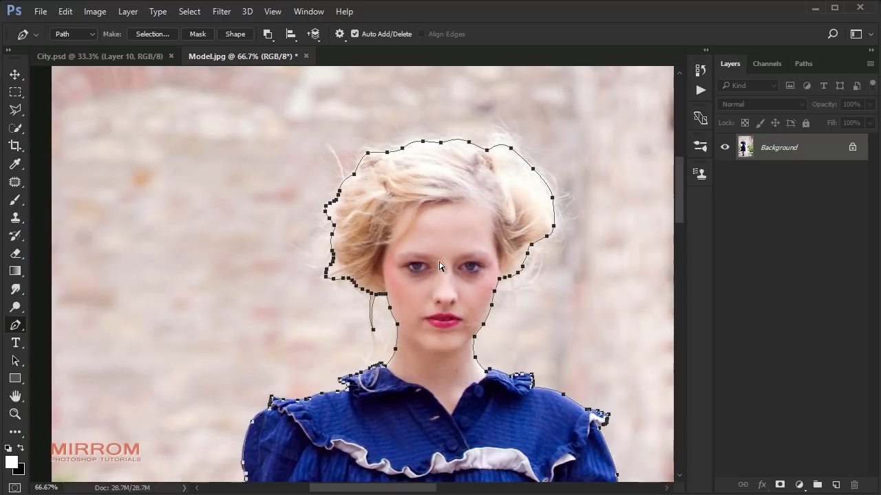
# - Convert the traced path into a selection and add a layer mask hiding the backdrop
pyautogui.scroll(-1, 441, 267)
pyautogui.rightClick(449, 206)
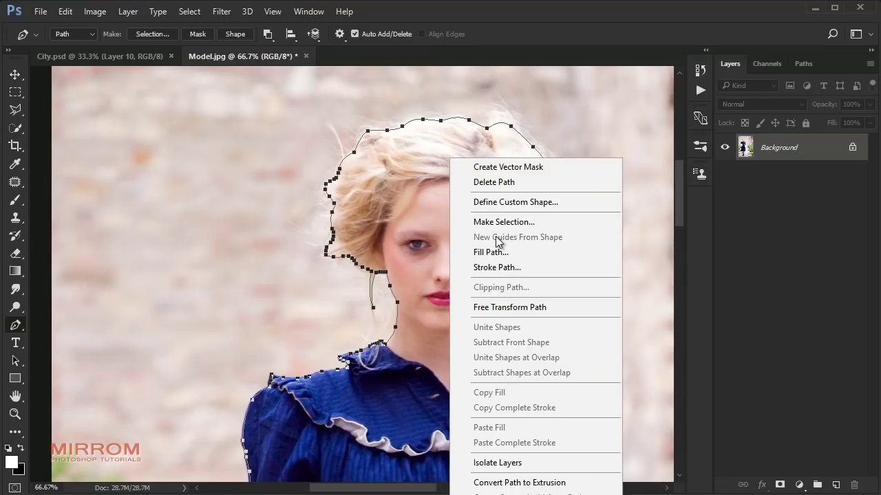
pyautogui.click(504, 221)
pyautogui.click(619, 141)
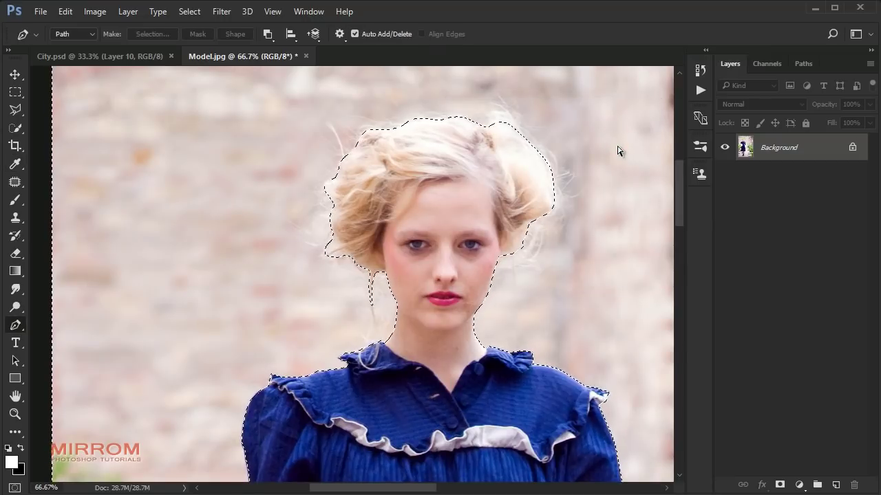
pyautogui.press('d')
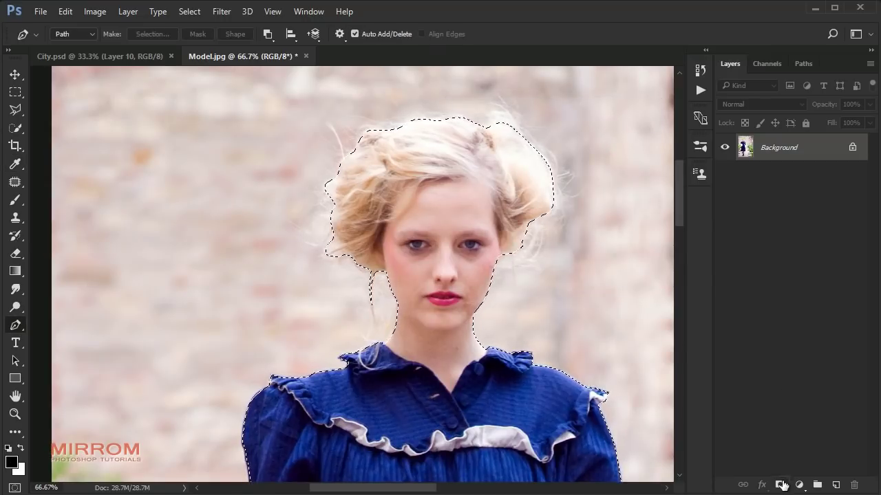
pyautogui.click(781, 486)
# - Fit the photo on screen and launch Select and Mask to refine the hair edges
pyautogui.press('v')
pyautogui.hotkey('ctrl', '0')
pyautogui.scroll(2, 295, 122)
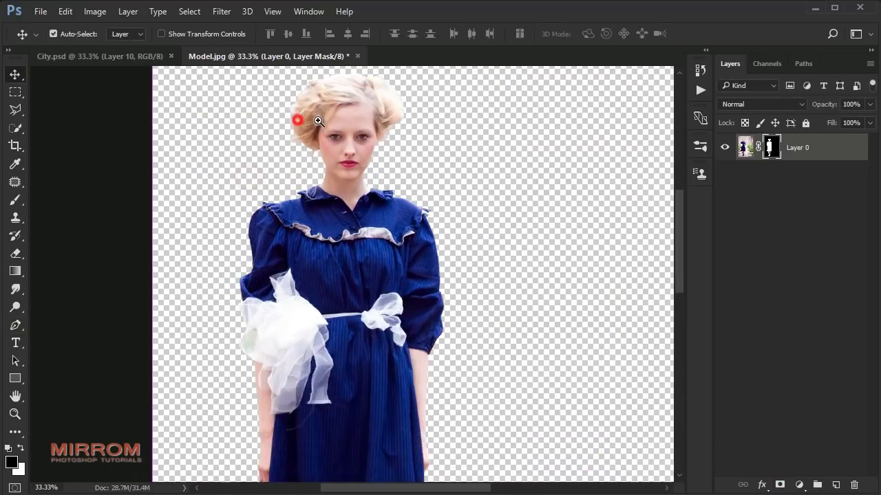
pyautogui.scroll(1, 246, 133)
pyautogui.click(189, 11)
pyautogui.click(240, 174)
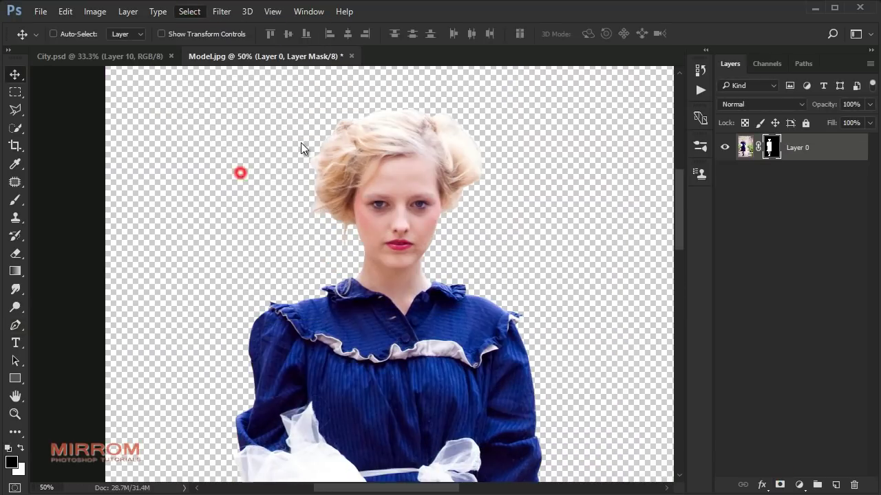
# - Magnify the hair, brush its edge to recover strands, and set the radius to 2 px
pyautogui.moveTo(700, 256); pyautogui.dragTo(703, 258)
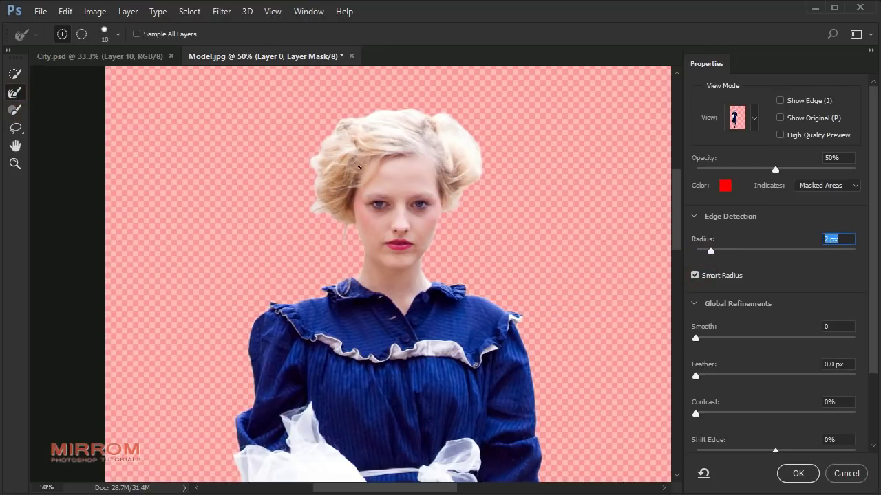
pyautogui.click(357, 164)
pyautogui.doubleClick(324, 210)
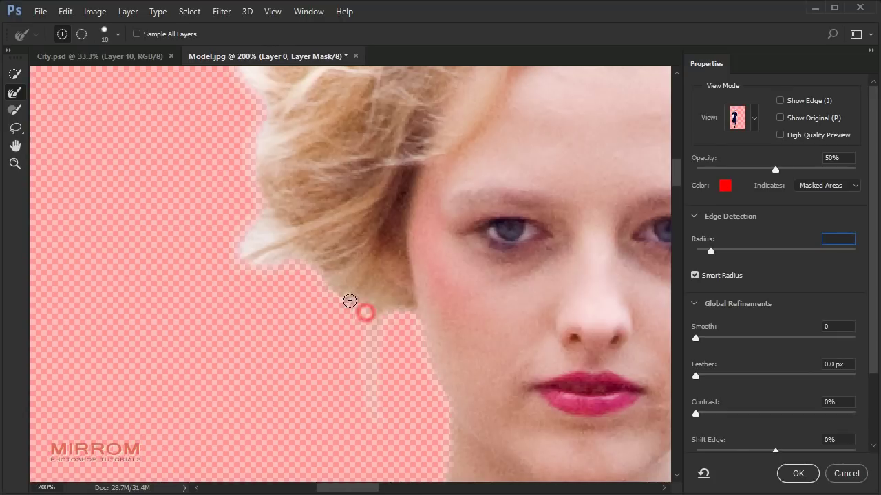
pyautogui.moveTo(261, 216); pyautogui.dragTo(314, 202)
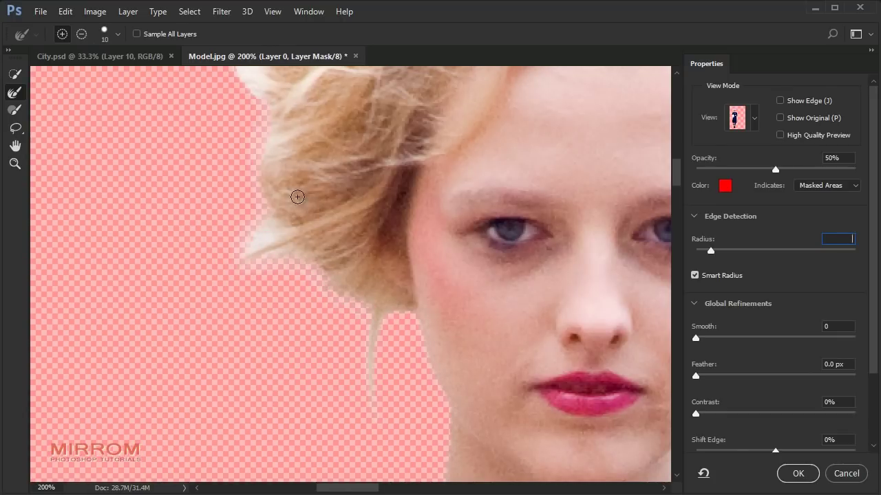
pyautogui.write('2')
pyautogui.press('Return')
pyautogui.scroll(3, 334, 196)
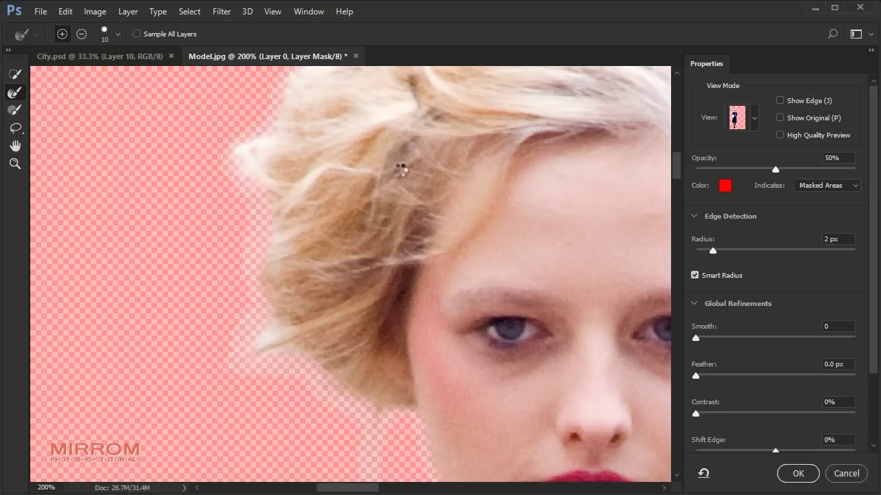
# - Refine the remaining edges, set Smooth to 3, and apply the refined mask
pyautogui.moveTo(675, 172); pyautogui.dragTo(678, 161)
pyautogui.moveTo(269, 336)
pyautogui.mouseDown()
pyautogui.moveTo(277, 302)
pyautogui.moveTo(423, 192)
pyautogui.moveTo(610, 159)
pyautogui.mouseUp()
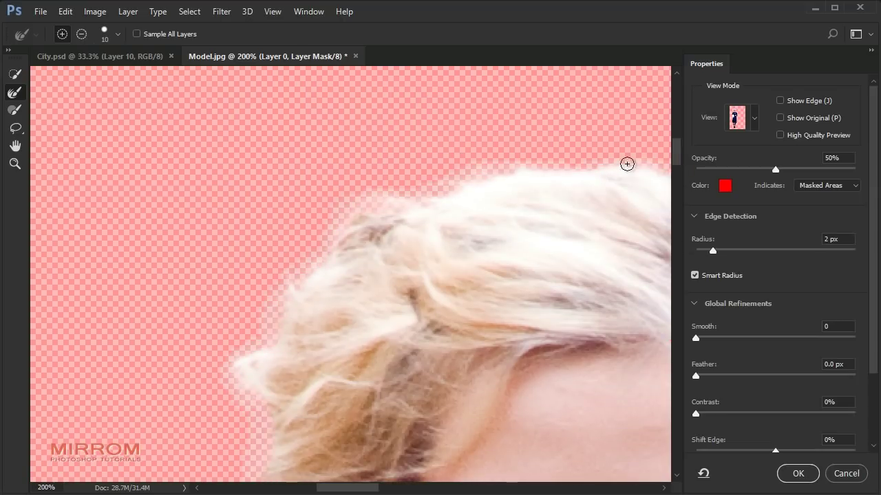
pyautogui.moveTo(357, 485); pyautogui.dragTo(400, 486)
pyautogui.moveTo(454, 310); pyautogui.dragTo(454, 446)
pyautogui.moveTo(676, 147); pyautogui.dragTo(675, 168)
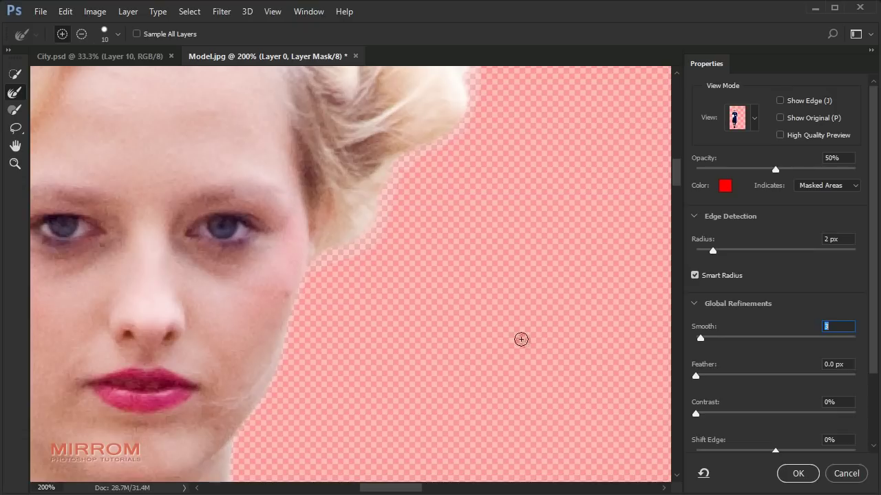
pyautogui.hotkey('ctrl', '0')
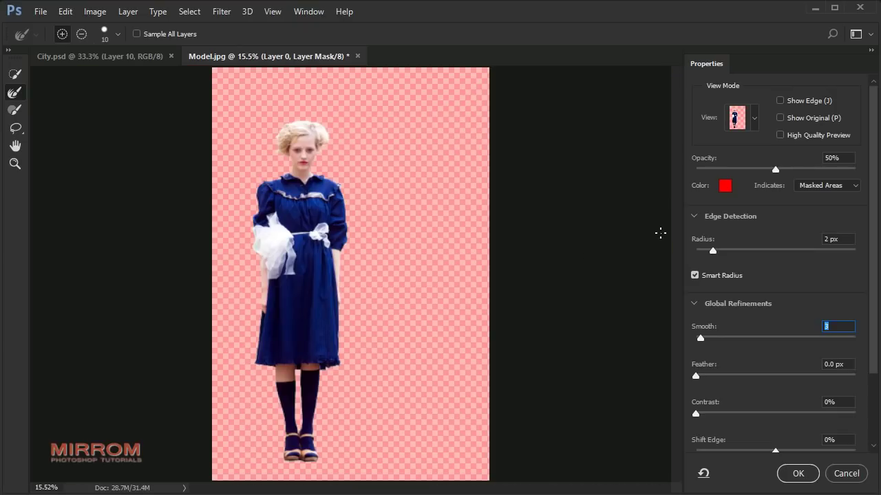
pyautogui.moveTo(298, 411); pyautogui.dragTo(623, 399)
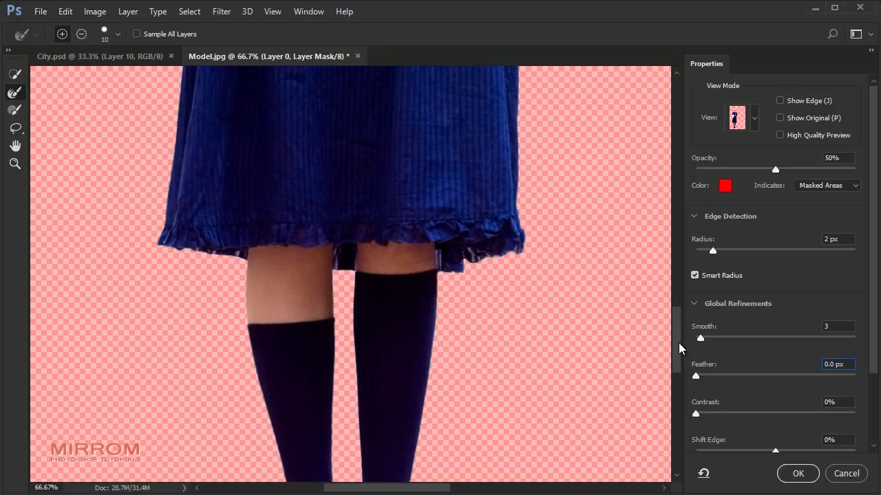
pyautogui.moveTo(679, 348); pyautogui.dragTo(674, 215)
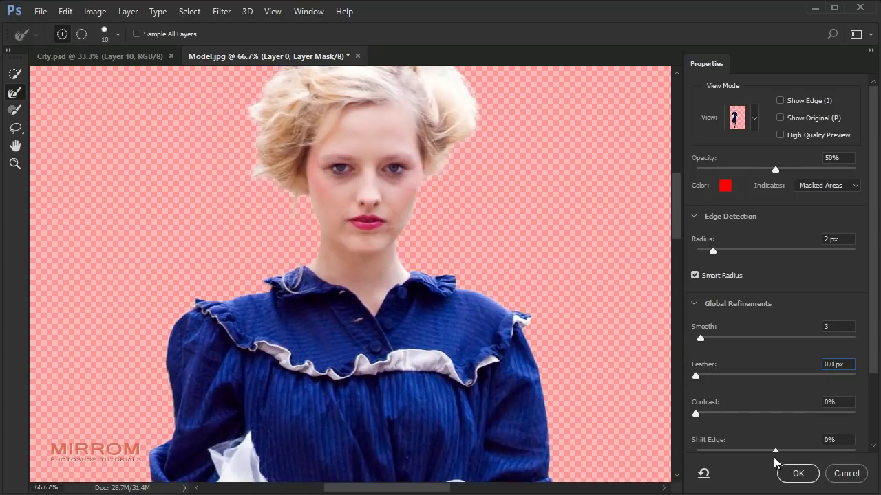
pyautogui.click(799, 475)
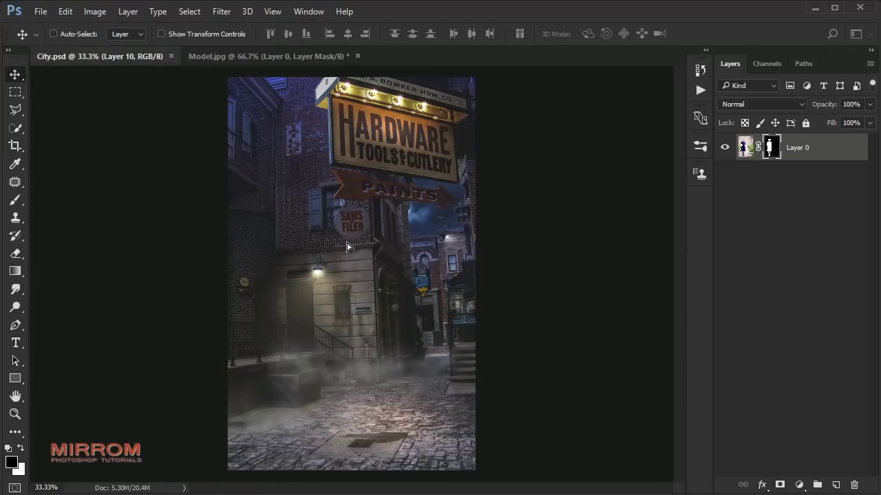
# - Copy the cut-out model layer into City.psd and close Model.jpg
pyautogui.moveTo(361, 222)
pyautogui.mouseDown()
pyautogui.moveTo(352, 260)
pyautogui.moveTo(366, 212)
pyautogui.moveTo(380, 218)
pyautogui.mouseUp()
pyautogui.click(323, 56)
pyautogui.click(363, 55)
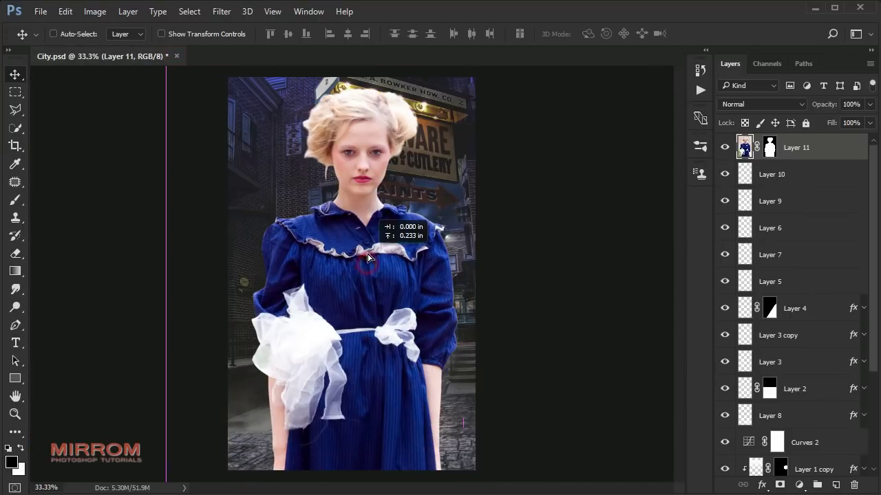
# - Scale the model to about 26% and place her on the cobblestones, lower centre
pyautogui.hotkey('ctrl', 't')
pyautogui.moveTo(219, 105)
pyautogui.mouseDown()
pyautogui.moveTo(211, 159)
pyautogui.moveTo(304, 165)
pyautogui.moveTo(402, 416)
pyautogui.mouseUp()
pyautogui.moveTo(540, 145)
pyautogui.mouseDown()
pyautogui.moveTo(383, 369)
pyautogui.moveTo(442, 264)
pyautogui.mouseUp()
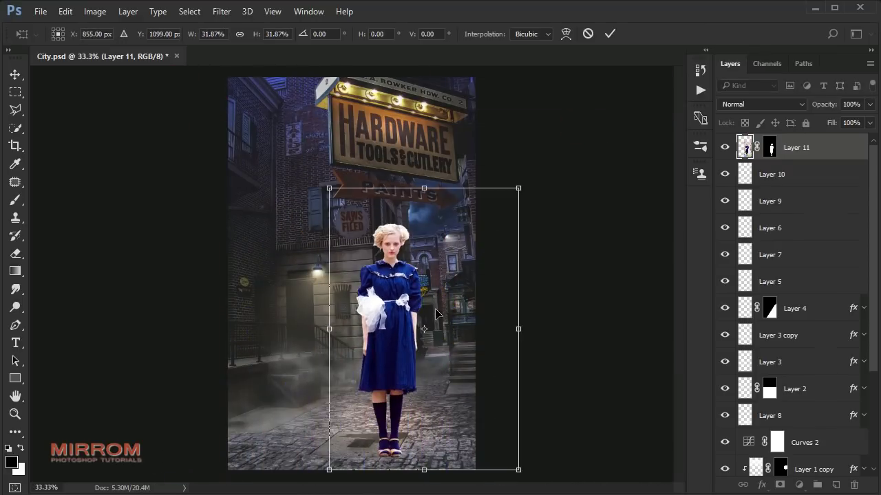
pyautogui.moveTo(526, 180); pyautogui.dragTo(522, 213)
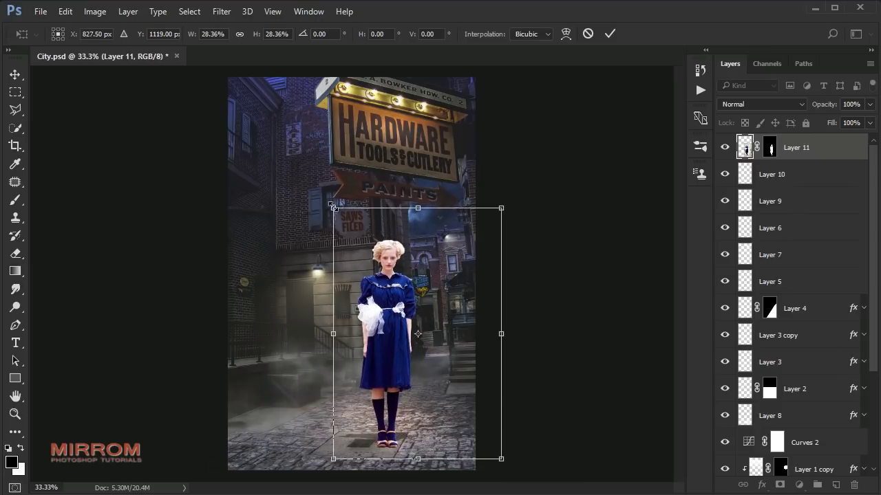
pyautogui.moveTo(333, 202); pyautogui.dragTo(337, 223)
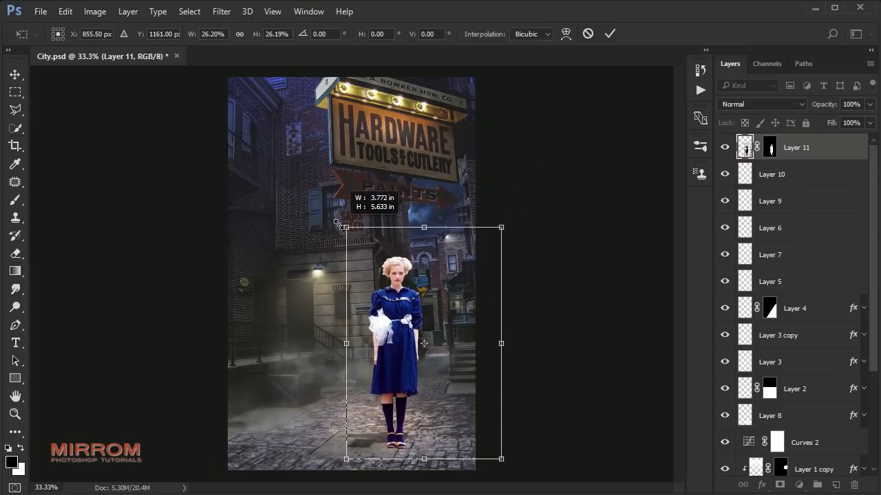
pyautogui.press('Return')
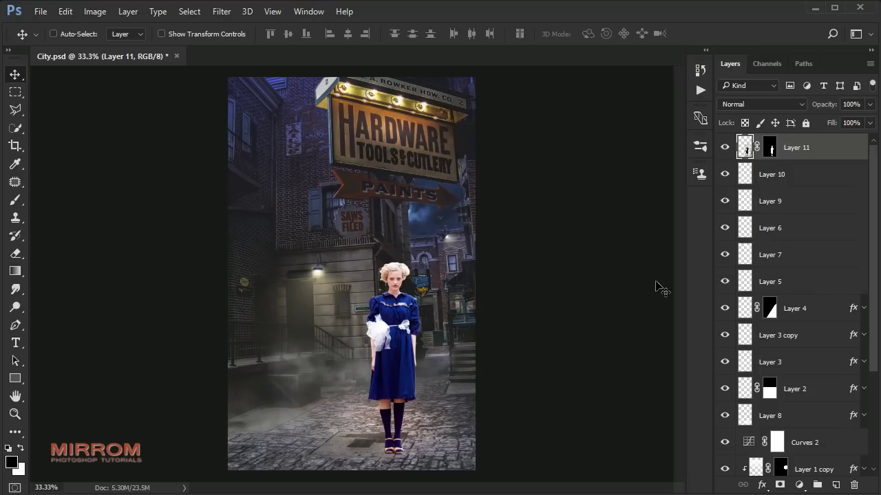
# - Apply the model's layer mask permanently and rename Layer 11 to 'Model'
pyautogui.rightClick(769, 149)
pyautogui.click(765, 201)
pyautogui.doubleClick(770, 147)
pyautogui.write('Model')
pyautogui.press('Return')
pyautogui.hotkey('ctrl', '-')
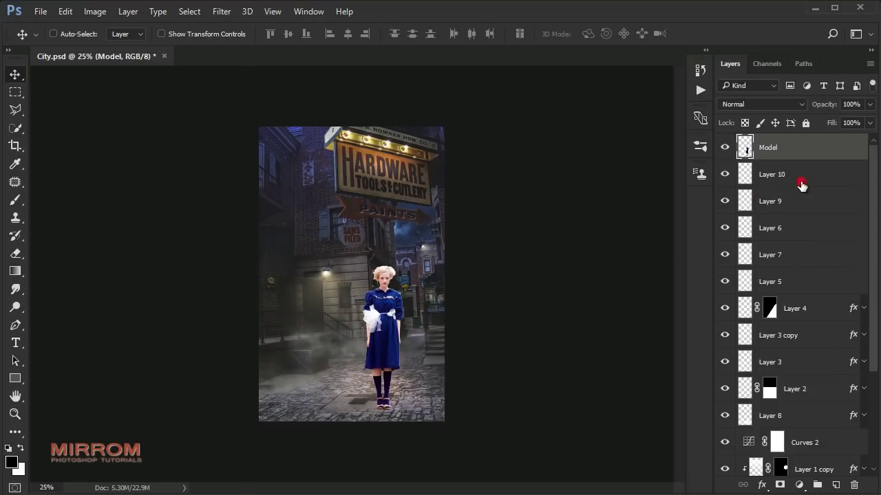
# - Group Layer 10 through Sky into a group named 'Background'
pyautogui.click(800, 183)
pyautogui.scroll(-5, 796, 294)
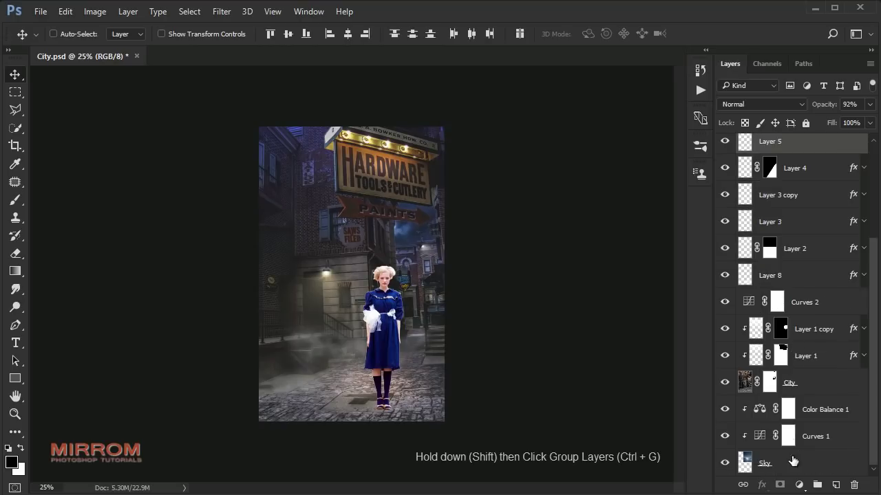
pyautogui.keyDown('shift'); pyautogui.click(796, 460); pyautogui.keyUp('shift')
pyautogui.hotkey('ctrl', 'g')
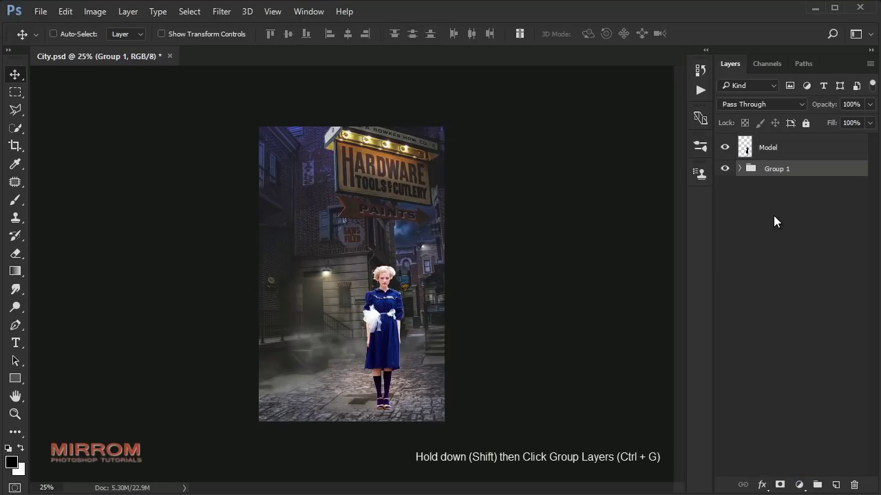
pyautogui.doubleClick(776, 168)
pyautogui.write('B')
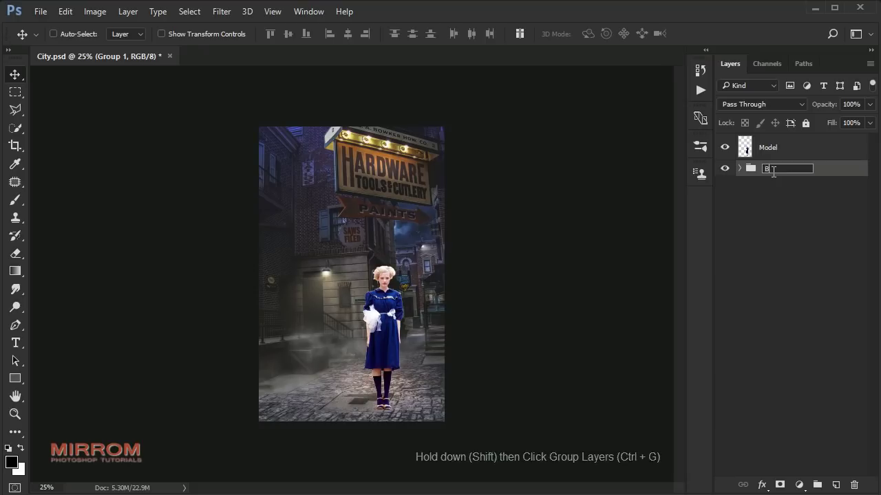
pyautogui.write('ackground')
pyautogui.press('Return')
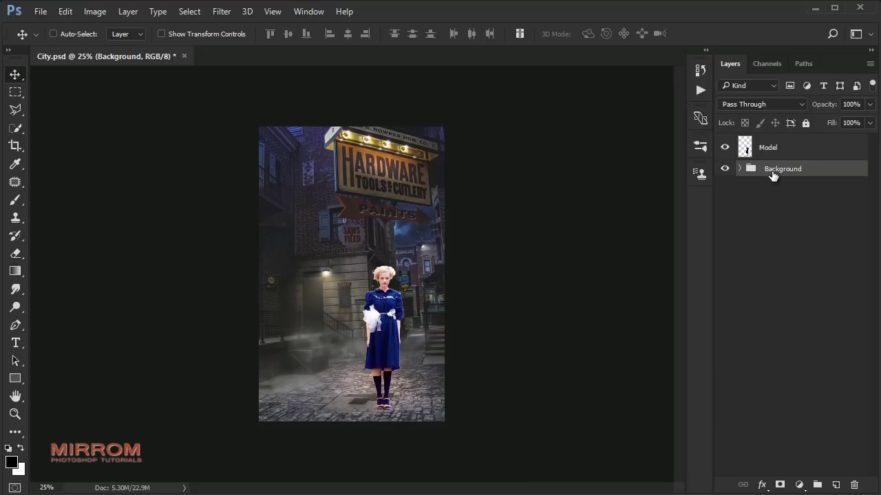
# - Enlarge the Background group to about 105% wide by 109% tall
pyautogui.hotkey('ctrl', 't')
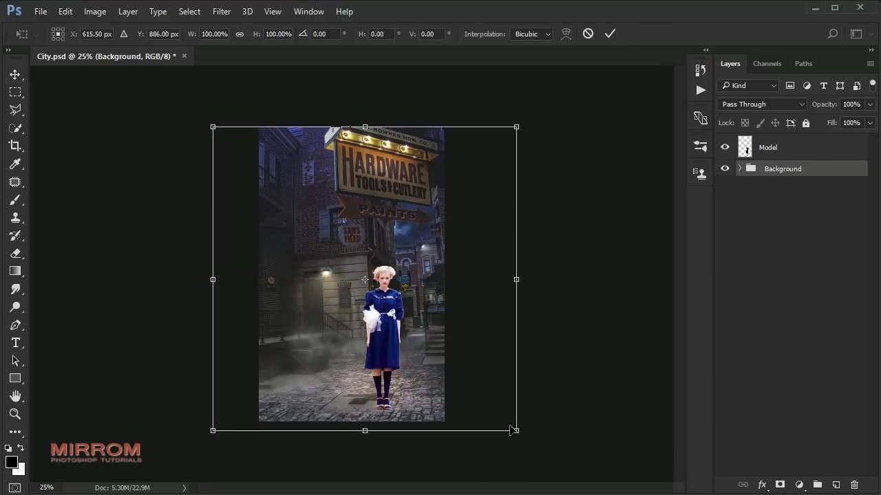
pyautogui.moveTo(513, 429); pyautogui.dragTo(521, 436)
pyautogui.moveTo(213, 431); pyautogui.dragTo(214, 437)
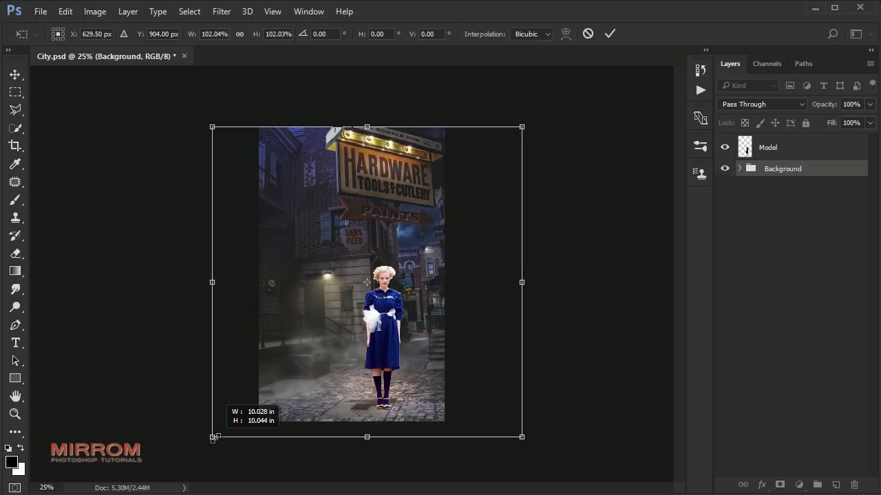
pyautogui.moveTo(522, 126); pyautogui.dragTo(527, 126)
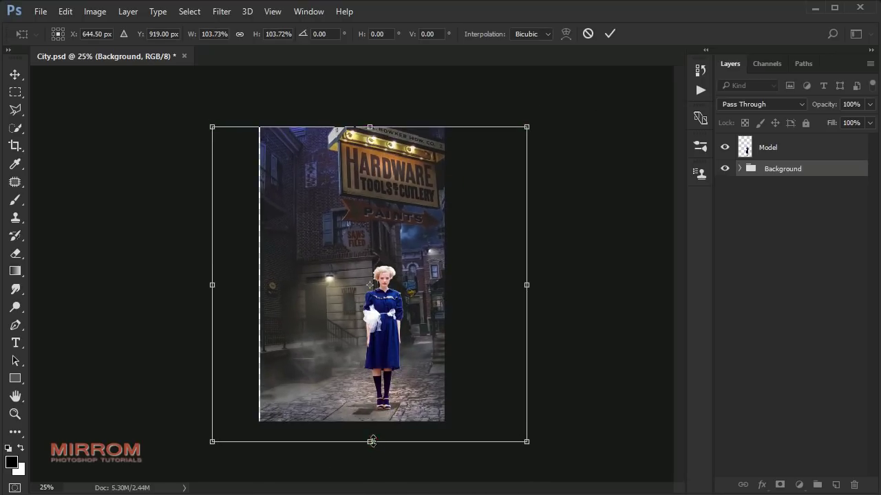
pyautogui.moveTo(371, 442); pyautogui.dragTo(371, 454)
pyautogui.moveTo(527, 454); pyautogui.dragTo(529, 459)
pyautogui.moveTo(212, 458); pyautogui.dragTo(211, 458)
pyautogui.press('Return')
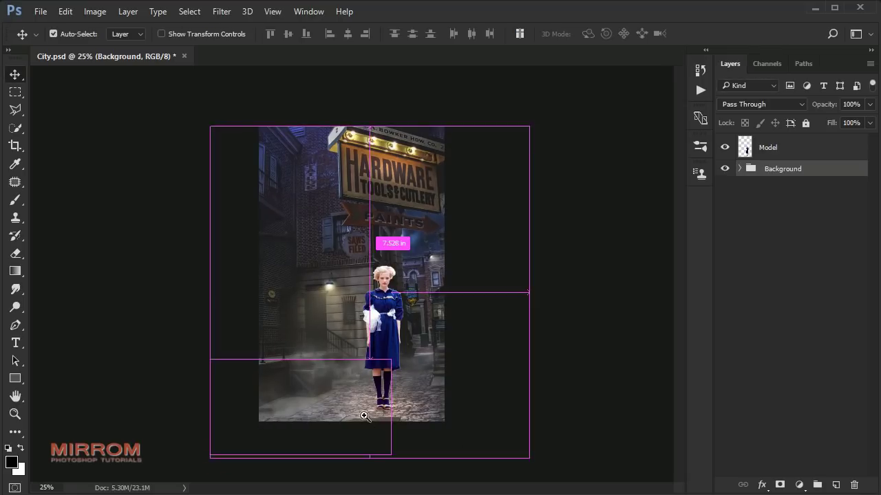
pyautogui.hotkey('ctrl', '+')
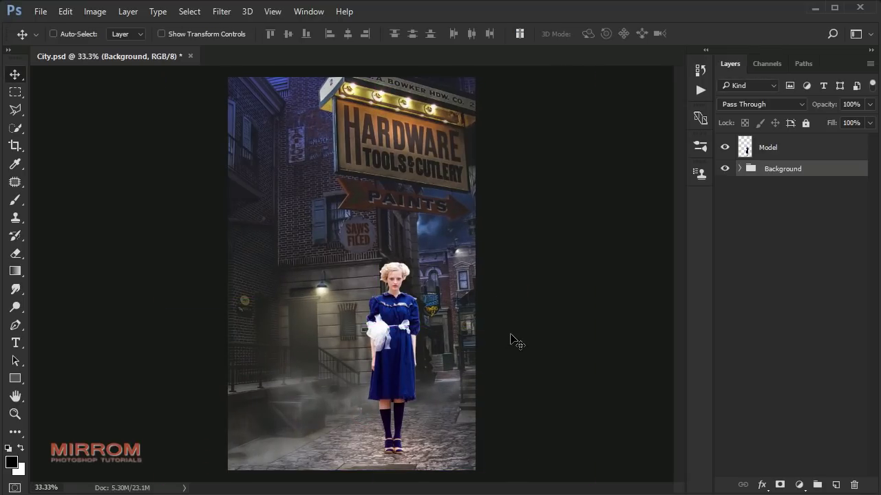
# - Shrink the Model layer slightly with Free Transform, undo the last change, and zoom in on her
pyautogui.click(764, 155)
pyautogui.hotkey('ctrl', 't')
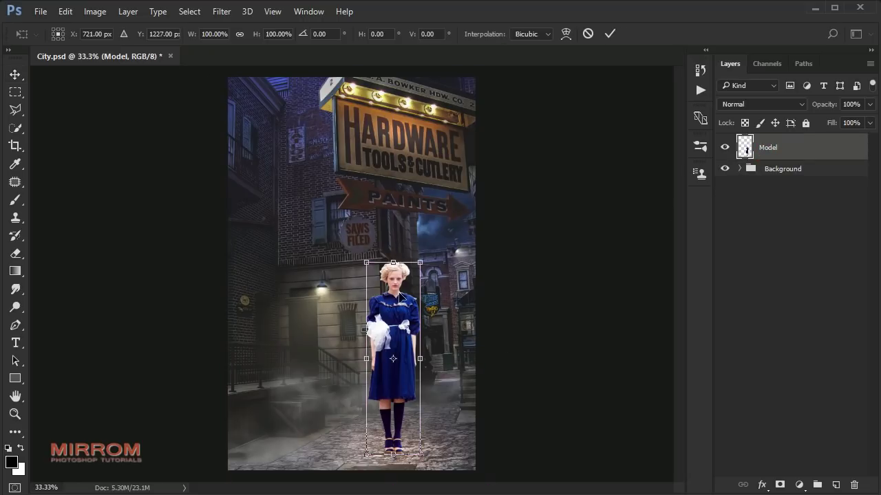
pyautogui.moveTo(366, 262); pyautogui.dragTo(374, 284)
pyautogui.press('Return')
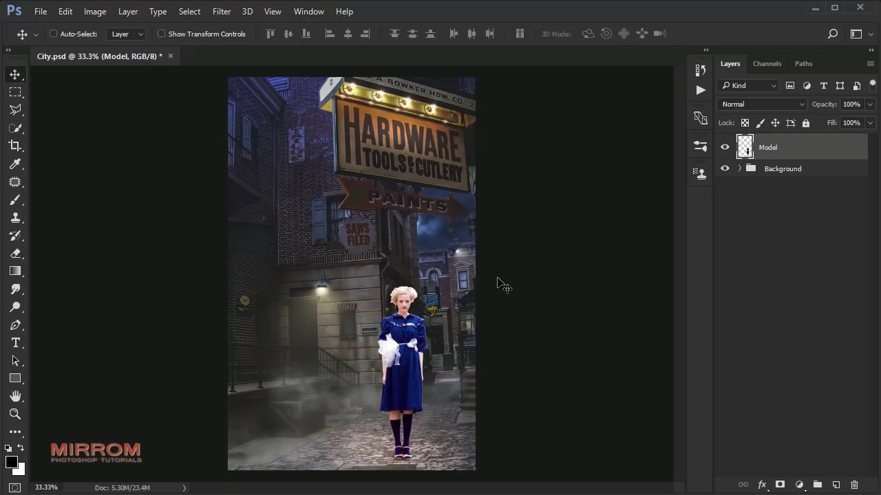
pyautogui.hotkey('ctrl', 'z')
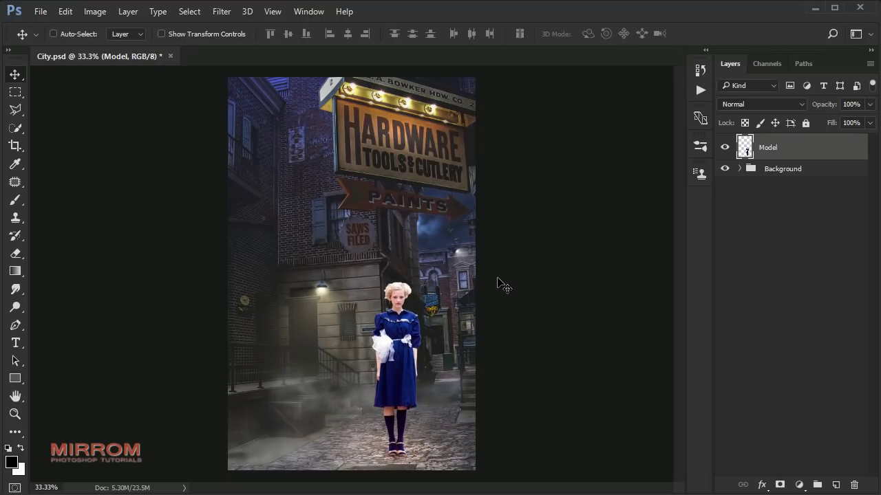
pyautogui.hotkey('ctrl', '+')
pyautogui.hotkey('ctrl', '+')
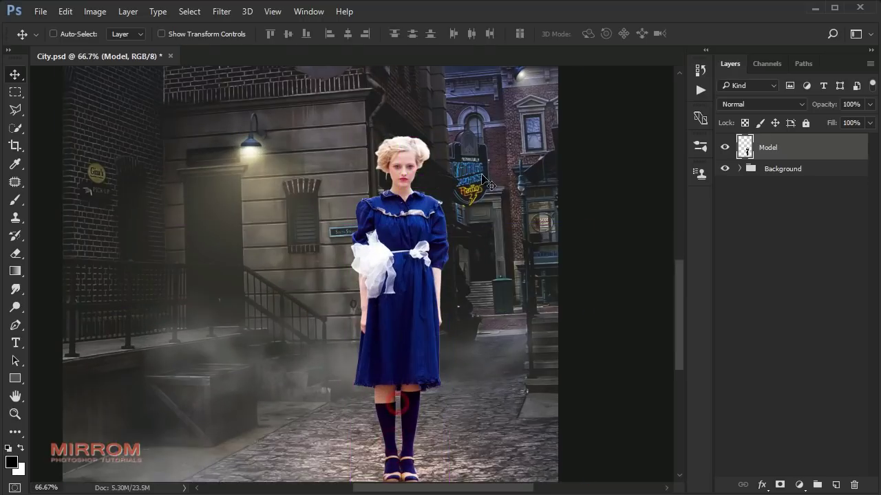
pyautogui.hotkey('ctrl', '+')
pyautogui.scroll(1, 415, 235)
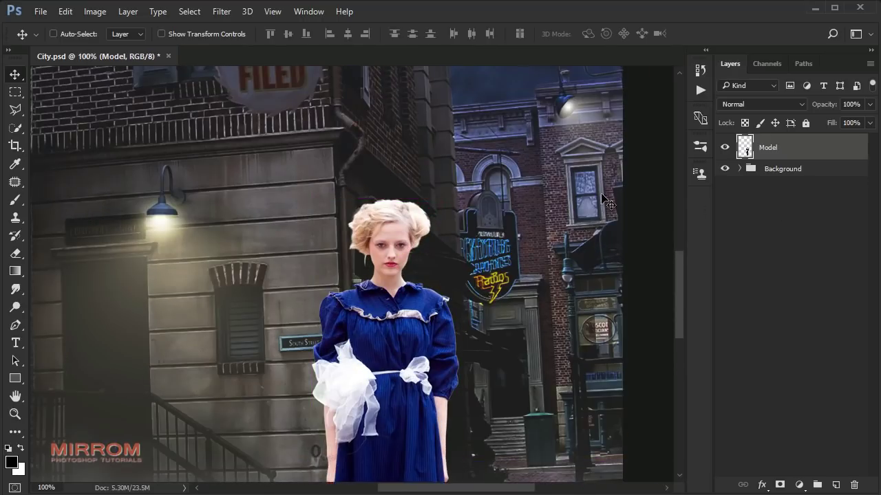
# - Choose the Smudge tool with strength 77%
pyautogui.click(24, 293)
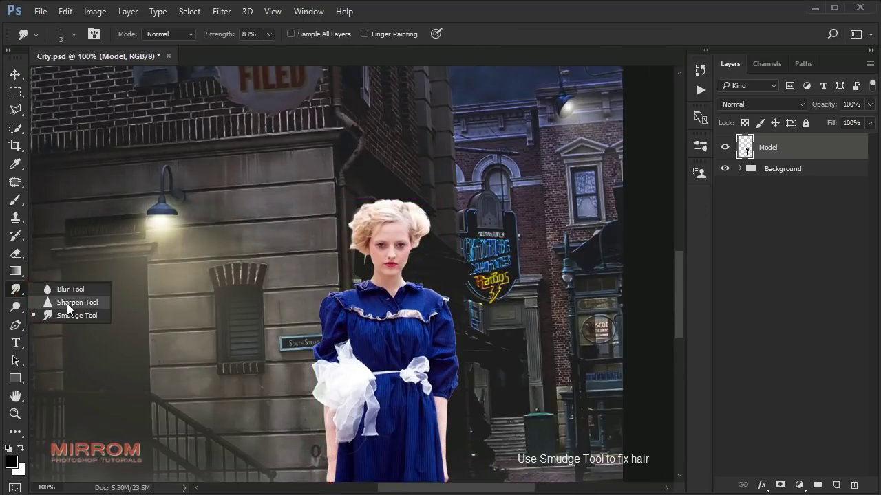
pyautogui.click(90, 315)
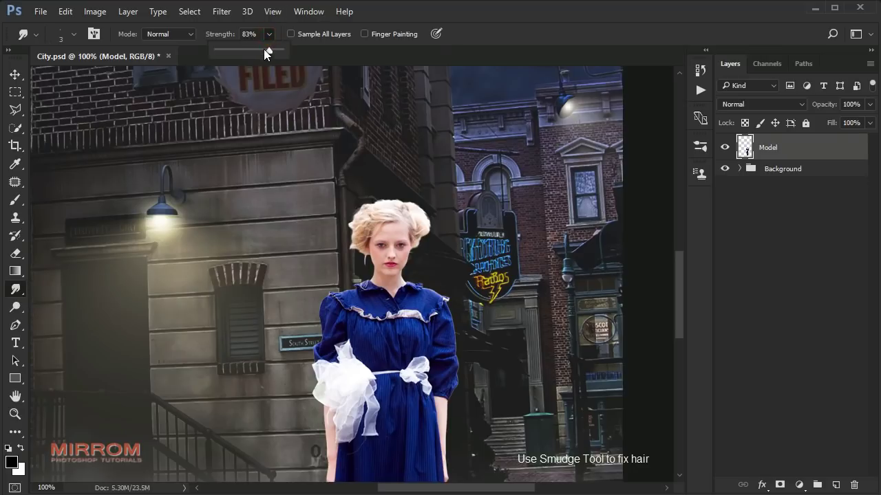
pyautogui.moveTo(264, 50); pyautogui.dragTo(266, 51)
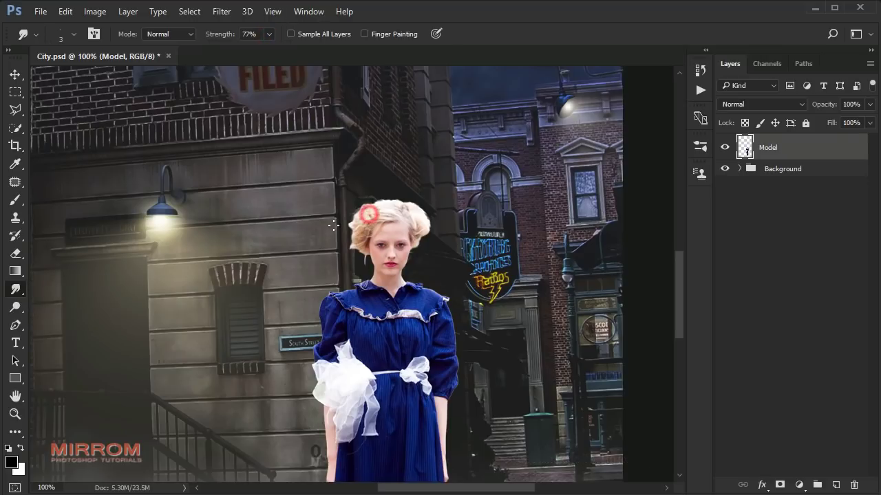
# - Smudge the top-left and right edges of the hair into wispy strands, then zoom out
pyautogui.click(365, 215)
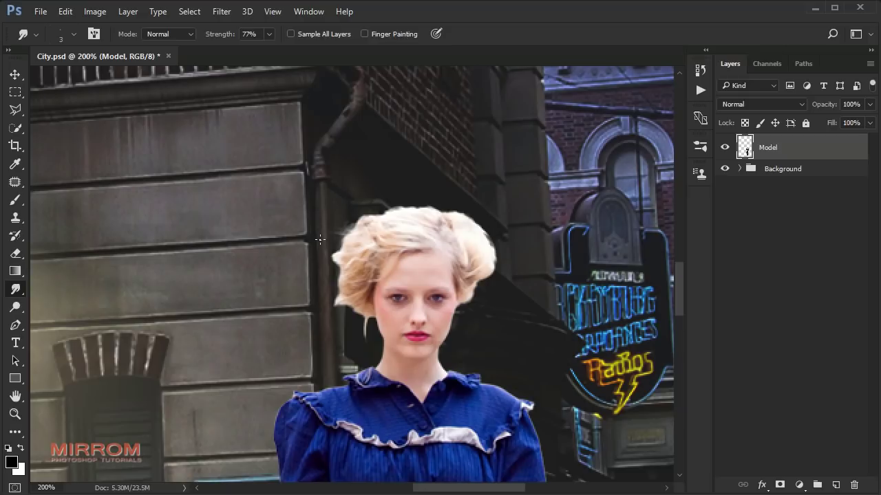
pyautogui.moveTo(400, 217)
pyautogui.mouseDown()
pyautogui.moveTo(368, 223)
pyautogui.moveTo(338, 258)
pyautogui.moveTo(340, 299)
pyautogui.moveTo(337, 288)
pyautogui.moveTo(364, 314)
pyautogui.moveTo(327, 301)
pyautogui.mouseUp()
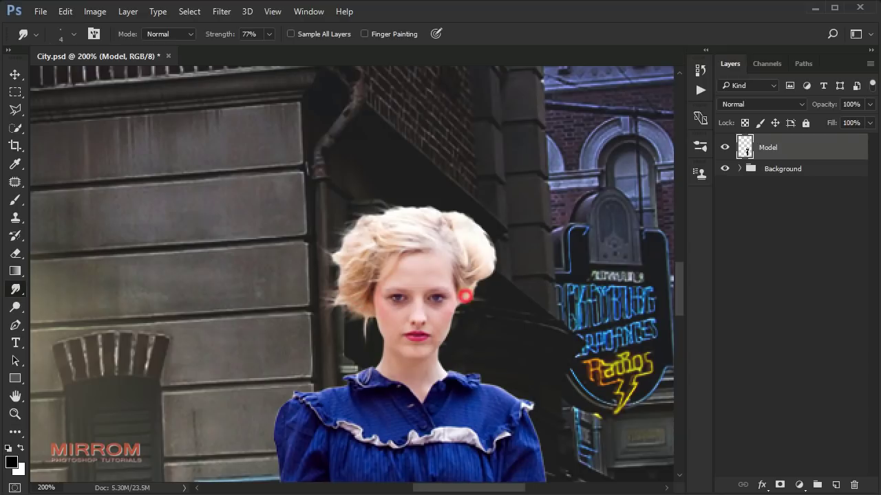
pyautogui.moveTo(464, 297)
pyautogui.mouseDown()
pyautogui.moveTo(485, 282)
pyautogui.moveTo(489, 240)
pyautogui.moveTo(474, 224)
pyautogui.moveTo(407, 211)
pyautogui.moveTo(452, 220)
pyautogui.moveTo(339, 257)
pyautogui.mouseUp()
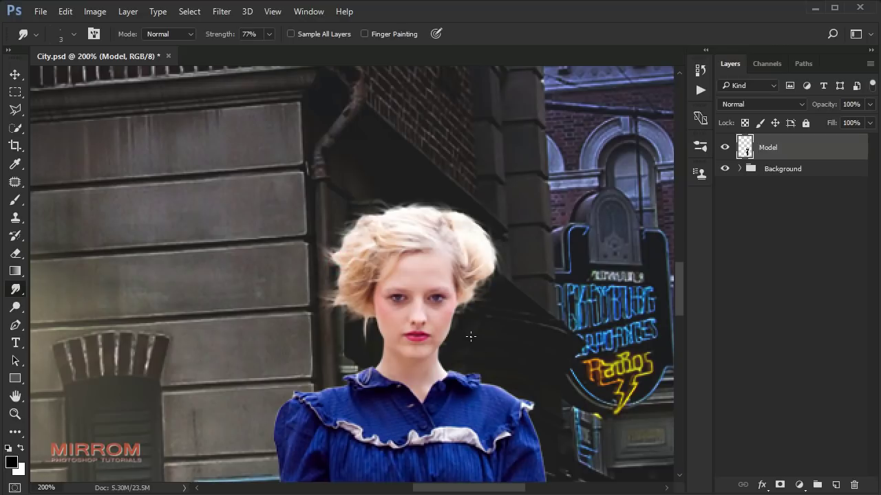
pyautogui.hotkey('ctrl', '-')
pyautogui.scroll(-2, 472, 338)
pyautogui.press('v')
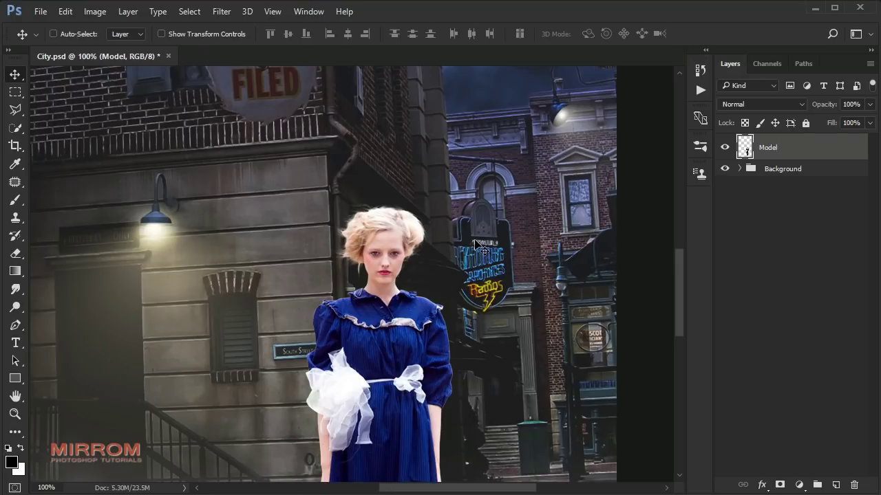
pyautogui.hotkey('ctrl', '-')
pyautogui.scroll(-2, 474, 251)
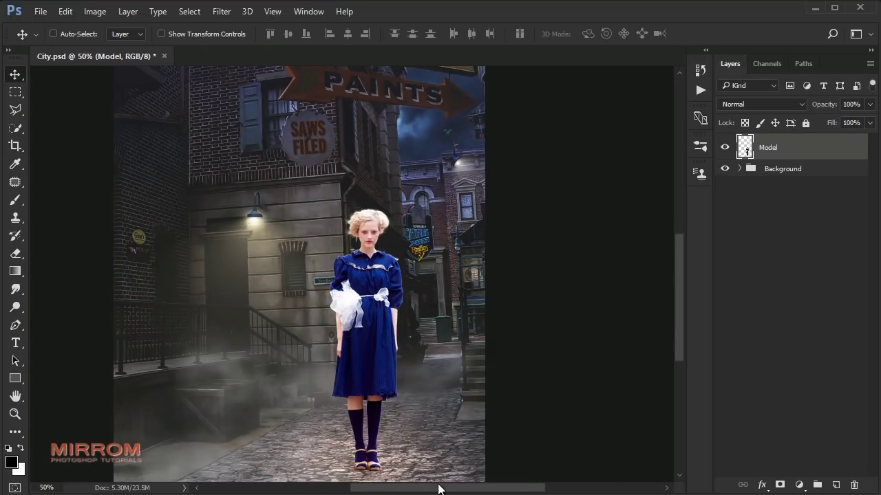
# - Open the Camera Raw Filter on the Model layer and zoom its preview on her
pyautogui.moveTo(438, 488); pyautogui.dragTo(450, 489)
pyautogui.click(222, 11)
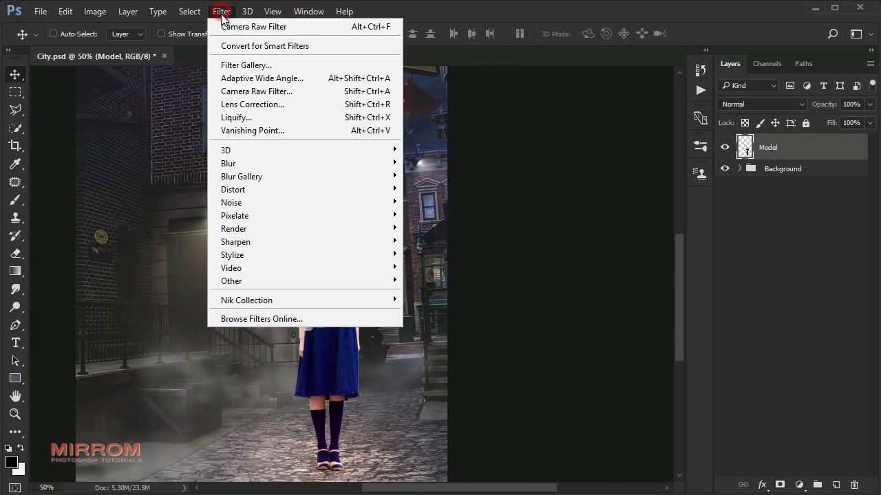
pyautogui.click(283, 99)
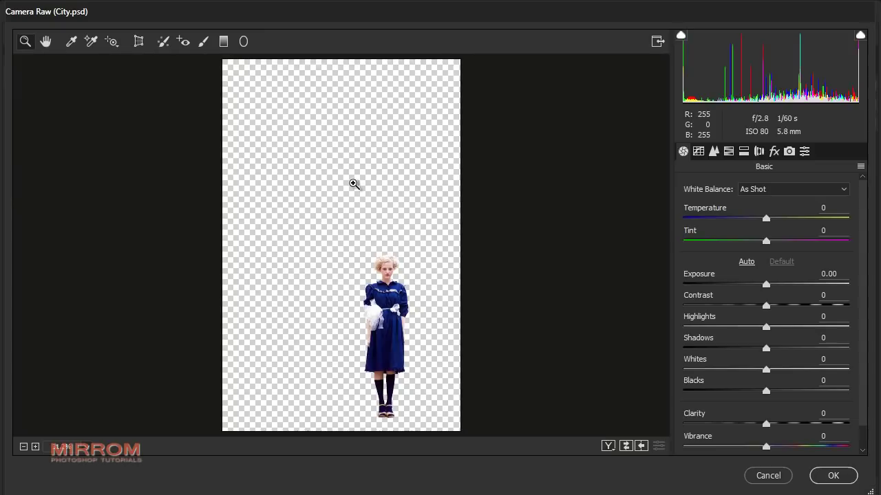
pyautogui.moveTo(411, 362); pyautogui.dragTo(525, 383)
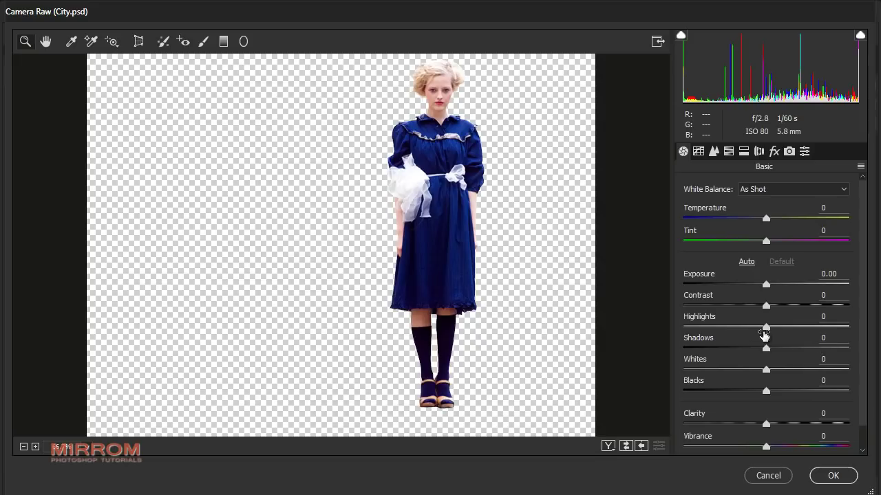
# - Set Highlights -100, Shadows +20, Whites -25 and Clarity +20, and apply
pyautogui.moveTo(764, 333); pyautogui.dragTo(662, 327)
pyautogui.moveTo(769, 353); pyautogui.dragTo(788, 354)
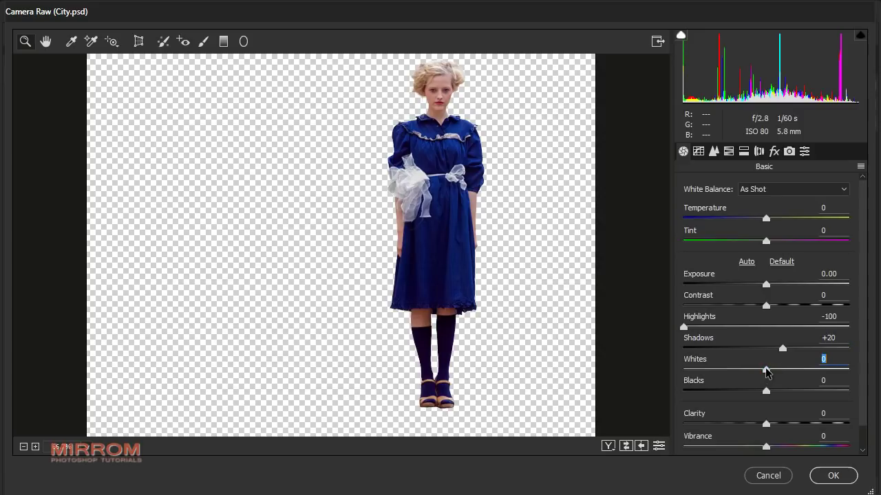
pyautogui.moveTo(767, 372); pyautogui.dragTo(747, 372)
pyautogui.moveTo(766, 424); pyautogui.dragTo(782, 422)
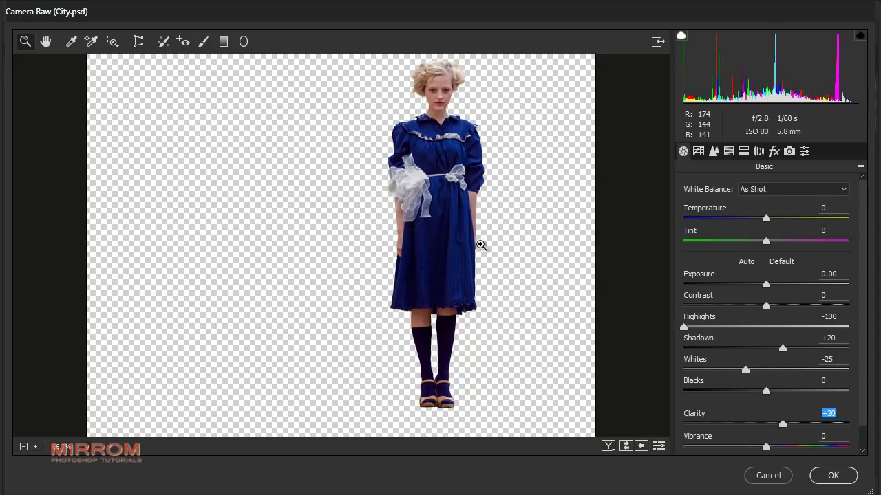
pyautogui.click(817, 475)
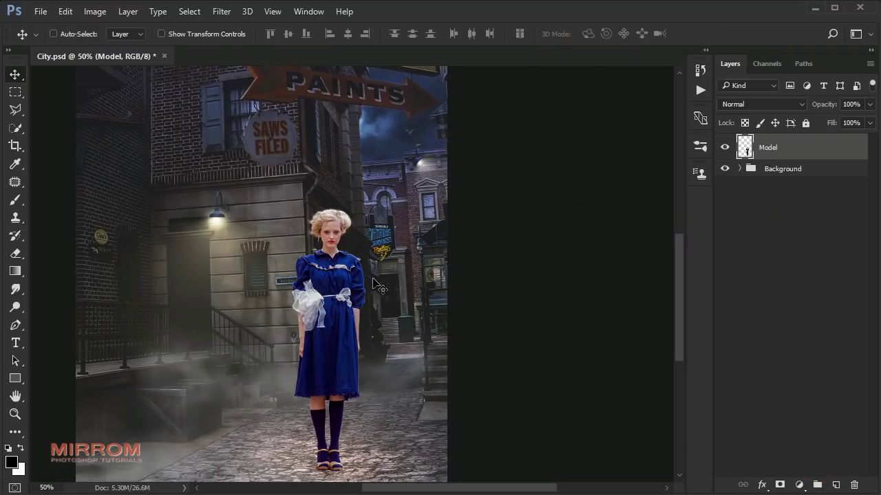
pyautogui.scroll(-2, 329, 397)
pyautogui.scroll(-1, 330, 393)
pyautogui.scroll(-1, 330, 390)
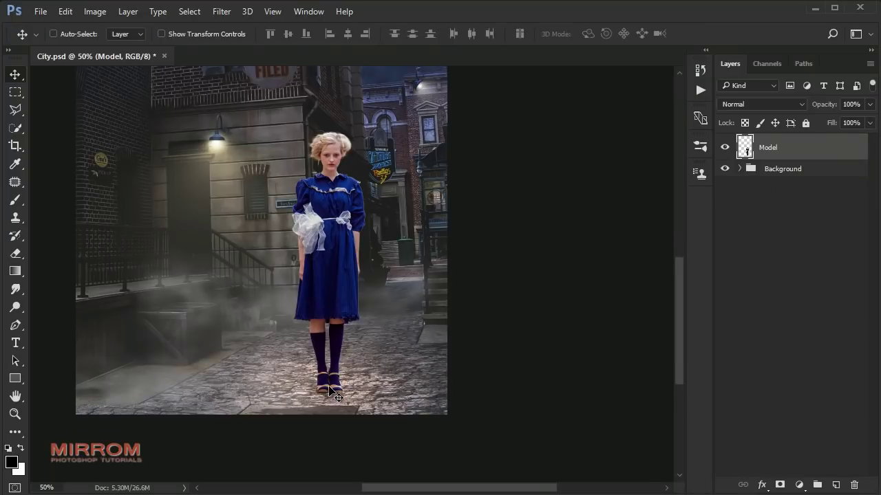
pyautogui.scroll(-1, 338, 397)
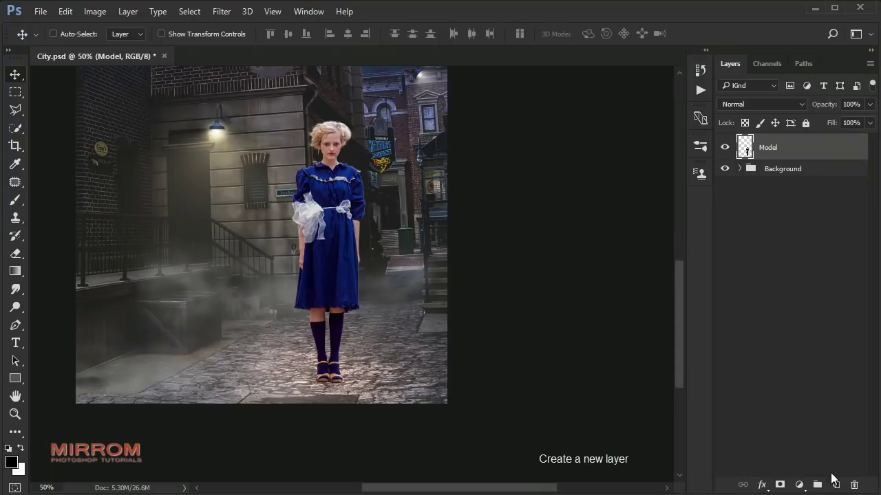
# - Add a new layer below Model and paint a soft black spot with a 275 px soft round brush
pyautogui.click(835, 484)
pyautogui.moveTo(776, 159); pyautogui.dragTo(776, 179)
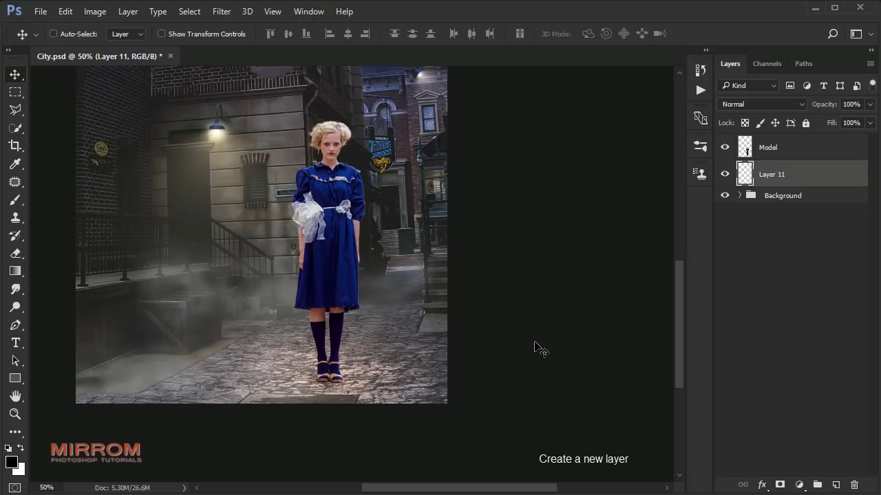
pyautogui.press('b')
pyautogui.rightClick(281, 219)
pyautogui.moveTo(564, 382); pyautogui.dragTo(571, 345)
pyautogui.click(303, 339)
pyautogui.moveTo(430, 251); pyautogui.dragTo(421, 252)
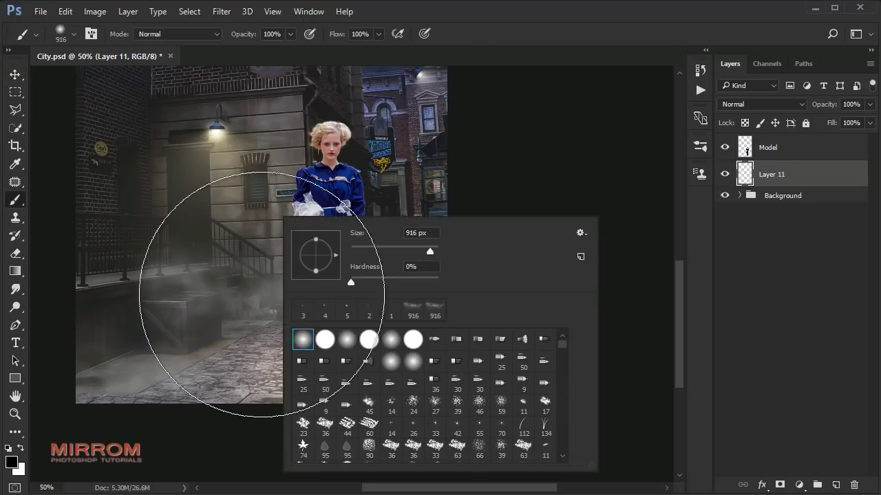
pyautogui.click(256, 238)
pyautogui.click(256, 238)
# - Move the black spot beneath the model's feet and squash it flat with Free Transform
pyautogui.press('v')
pyautogui.moveTo(256, 238); pyautogui.dragTo(335, 377)
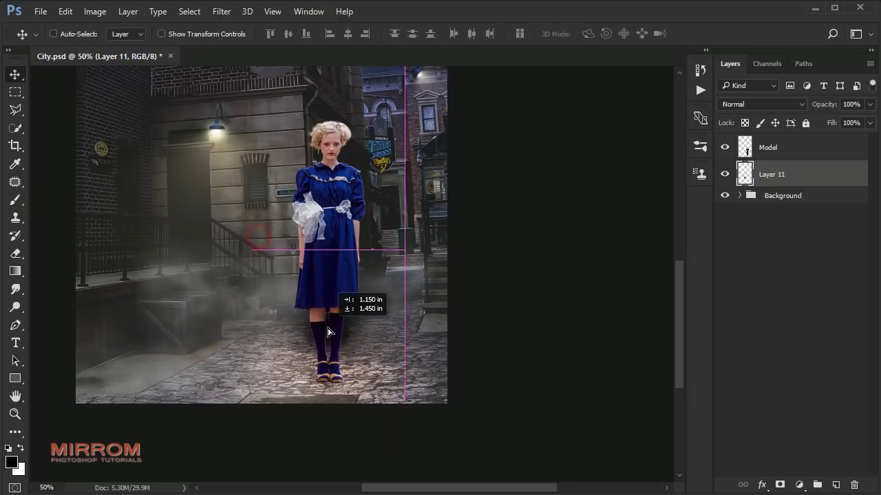
pyautogui.scroll(1, 334, 409)
pyautogui.hotkey('ctrl', 't')
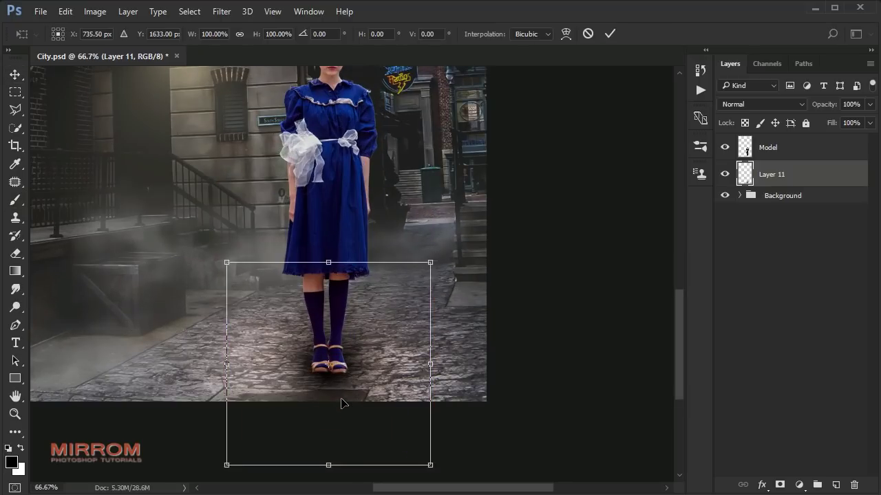
pyautogui.moveTo(328, 262); pyautogui.dragTo(328, 281)
pyautogui.moveTo(328, 465); pyautogui.dragTo(328, 452)
pyautogui.moveTo(329, 283); pyautogui.dragTo(328, 301)
# - Give the shadow a Perspective distortion, widening its bottom into a trapezoid
pyautogui.rightClick(347, 368)
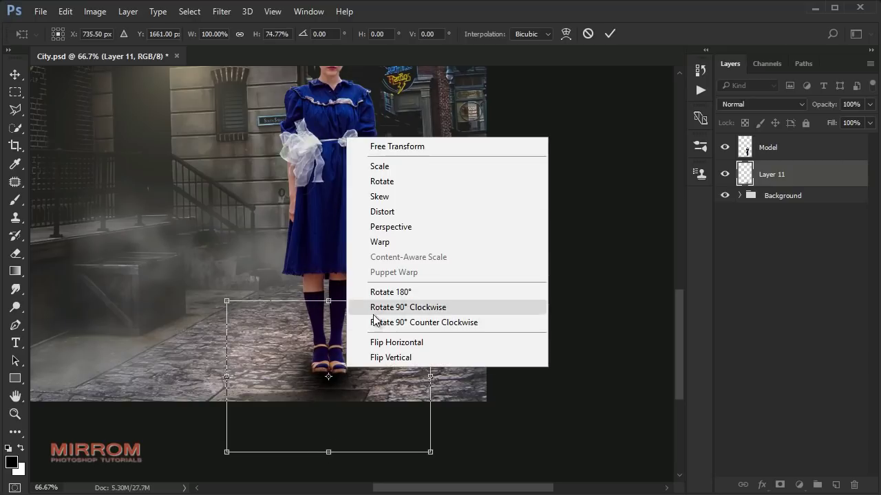
pyautogui.click(389, 227)
pyautogui.moveTo(430, 452); pyautogui.dragTo(468, 465)
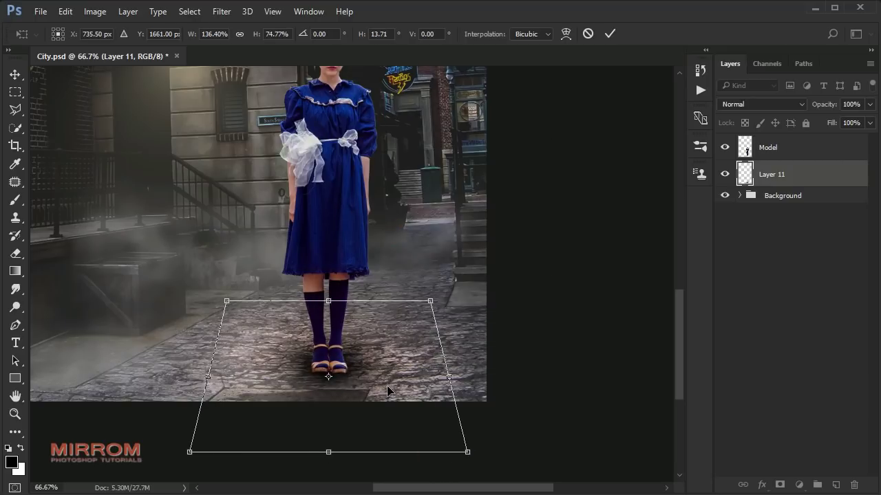
pyautogui.moveTo(226, 312); pyautogui.dragTo(252, 311)
pyautogui.moveTo(187, 464); pyautogui.dragTo(103, 463)
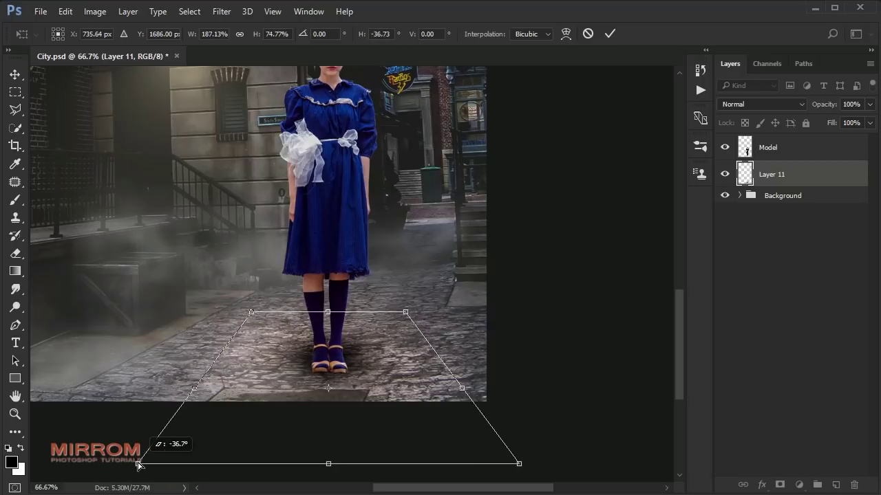
pyautogui.moveTo(339, 380); pyautogui.dragTo(333, 334)
pyautogui.press('Return')
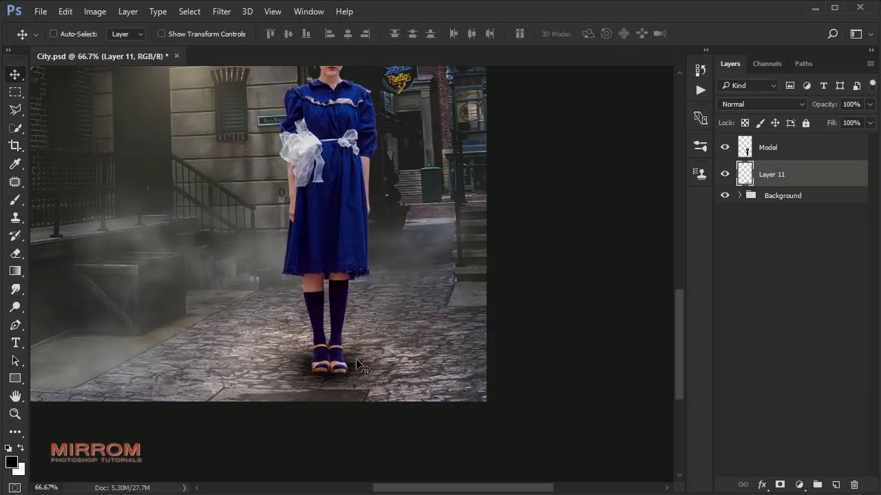
# - Rescale the shadow, shortening it from the top and then stretching it under the feet
pyautogui.hotkey('ctrl', 't')
pyautogui.rightClick(366, 363)
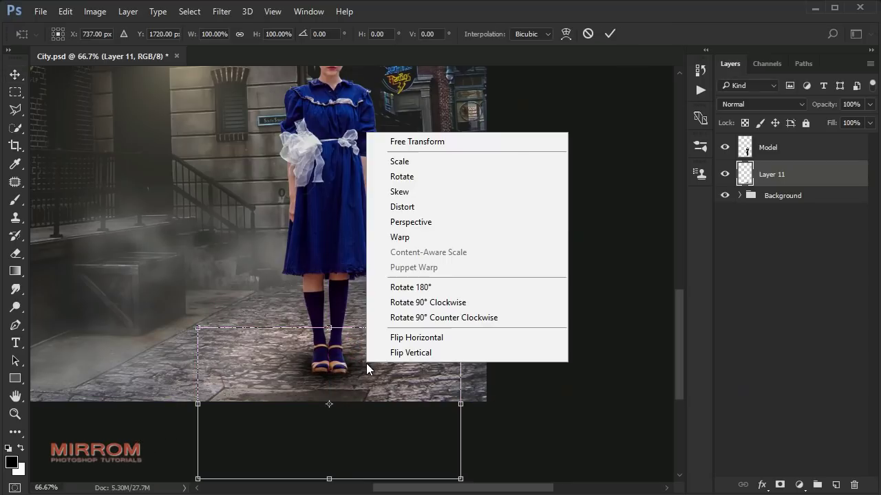
pyautogui.click(402, 163)
pyautogui.moveTo(329, 322); pyautogui.dragTo(330, 328)
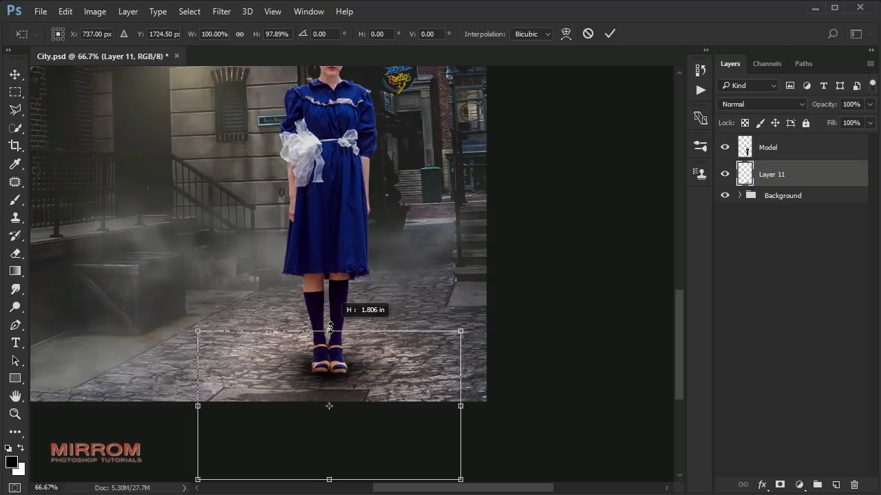
pyautogui.click(609, 34)
pyautogui.keyDown('ctrl'); pyautogui.keyDown('space'); pyautogui.click(338, 413); pyautogui.keyUp('space'); pyautogui.keyUp('ctrl')
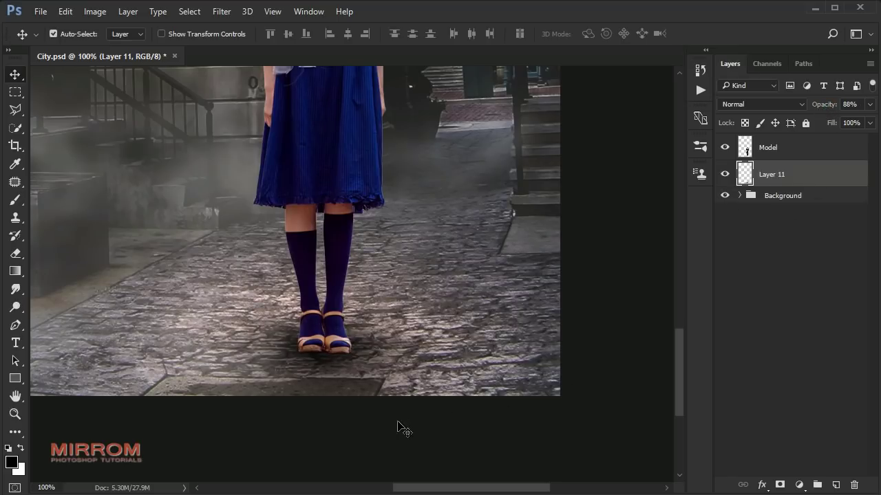
pyautogui.hotkey('ctrl', 't')
pyautogui.scroll(-1, 365, 395)
pyautogui.scroll(-1, 366, 395)
pyautogui.moveTo(326, 403); pyautogui.dragTo(326, 438)
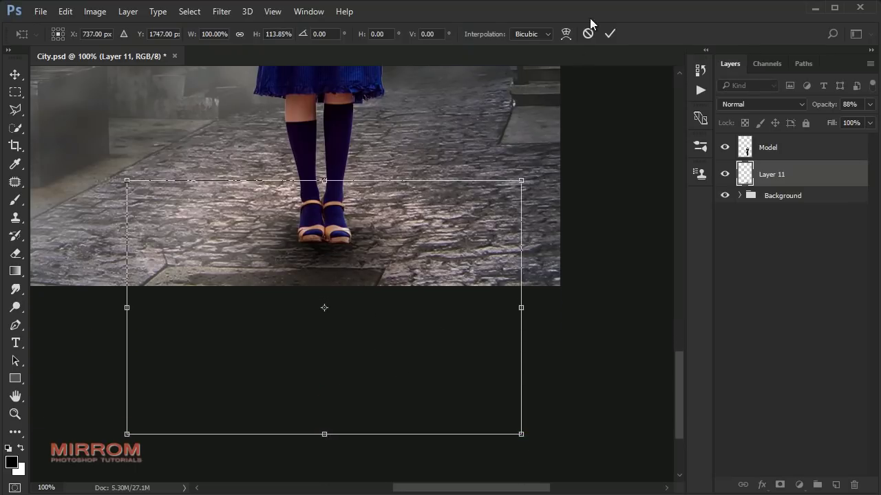
pyautogui.click(609, 33)
pyautogui.scroll(1, 495, 214)
pyautogui.scroll(1, 487, 234)
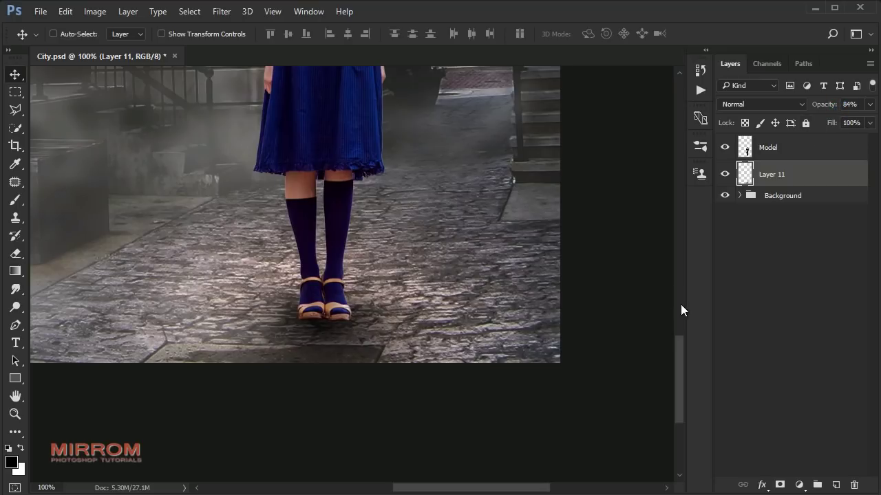
# - Add a layer mask and paint out shadow around the left ankle and sock
pyautogui.click(781, 486)
pyautogui.press('b')
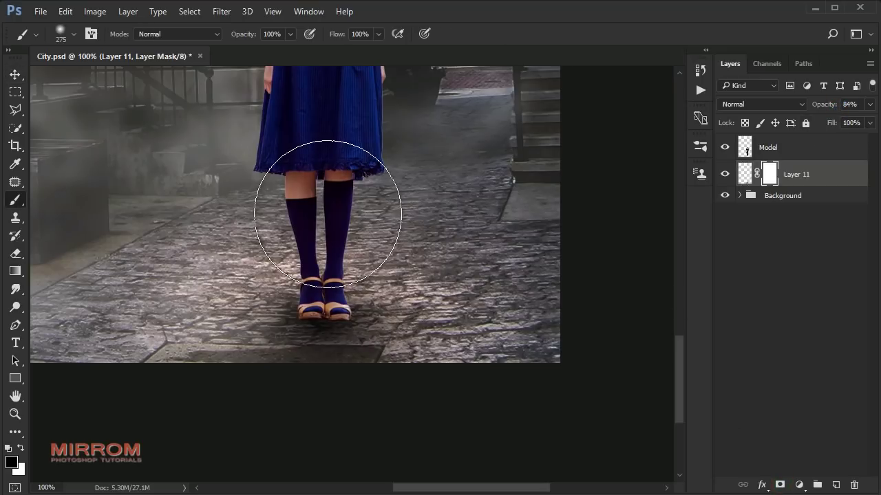
pyautogui.press('[')
pyautogui.press('[')
pyautogui.press('[')
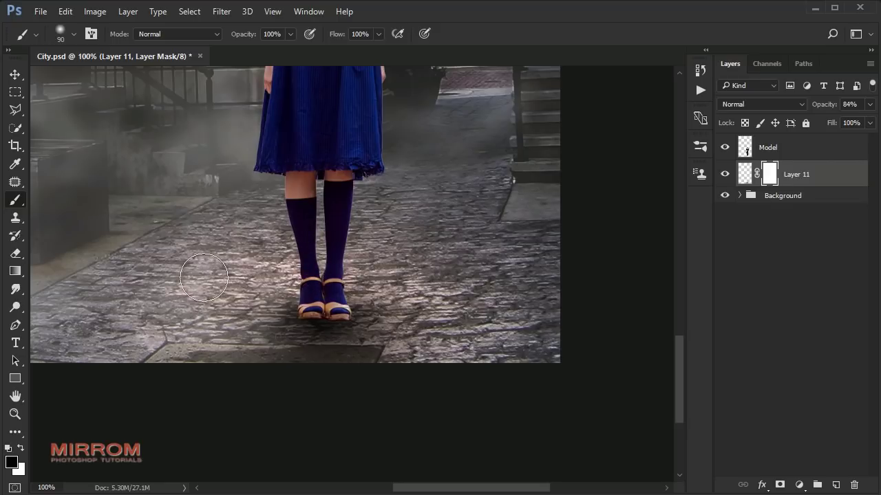
pyautogui.click(310, 258)
pyautogui.press(']')
pyautogui.click(289, 246)
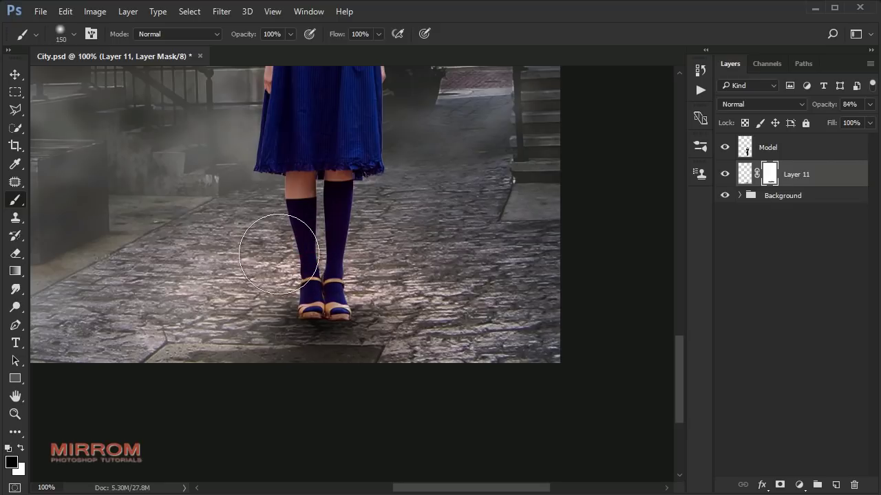
# - Add another layer for contact shadow and set a small brush at 61% opacity
pyautogui.press('v')
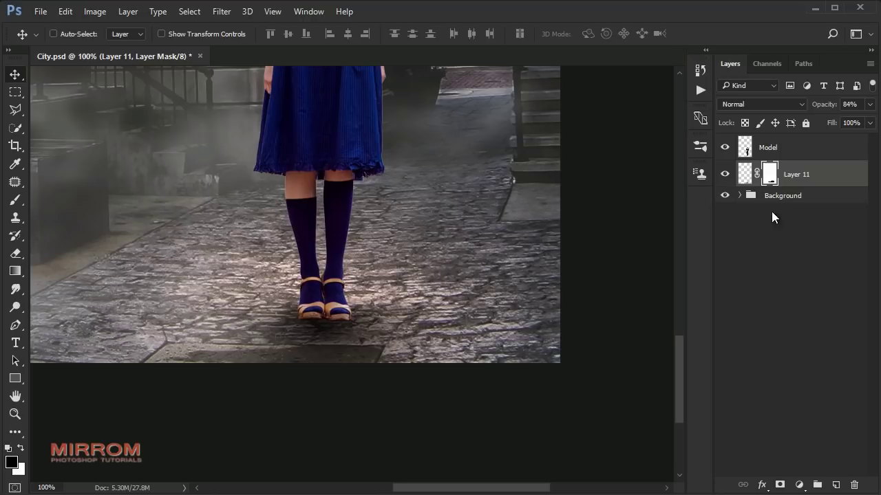
pyautogui.click(829, 486)
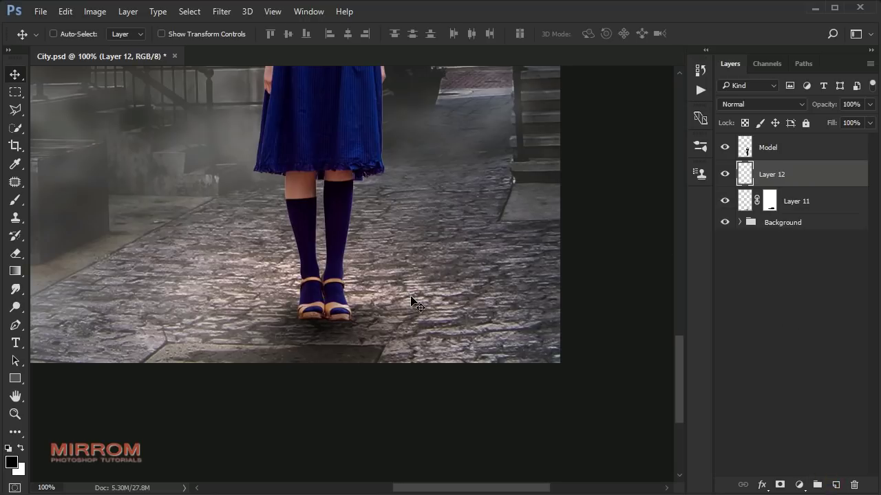
pyautogui.press('b')
pyautogui.press('[')
pyautogui.press('[')
pyautogui.press('[')
pyautogui.moveTo(252, 35); pyautogui.dragTo(227, 35)
pyautogui.press('[')
pyautogui.press('[')
pyautogui.press('[')
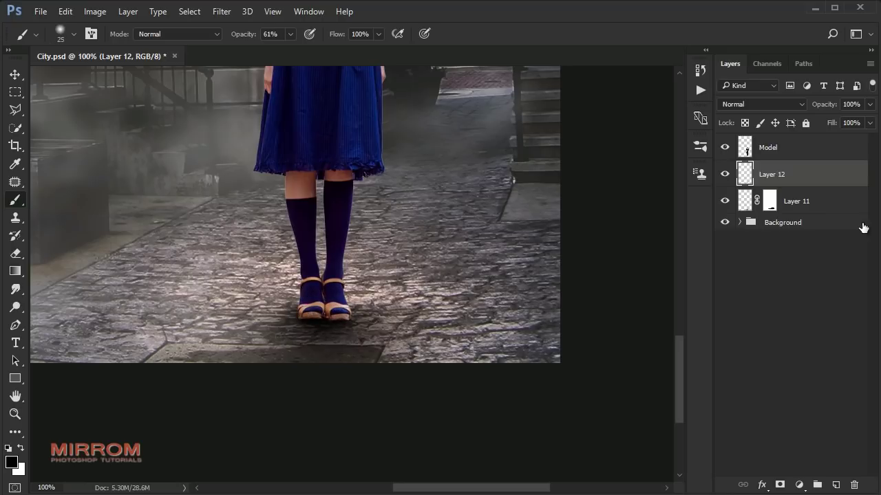
# - Set Layer 12's opacity to 86% and zoom out to view the whole model
pyautogui.press('v')
pyautogui.hotkey('ctrl', '-')
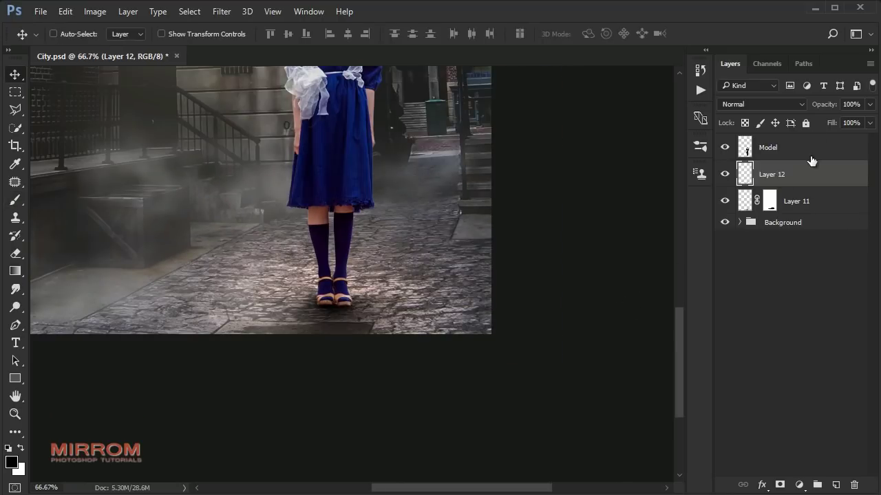
pyautogui.moveTo(826, 105); pyautogui.dragTo(822, 109)
pyautogui.click(723, 174)
pyautogui.hotkey('ctrl', '-')
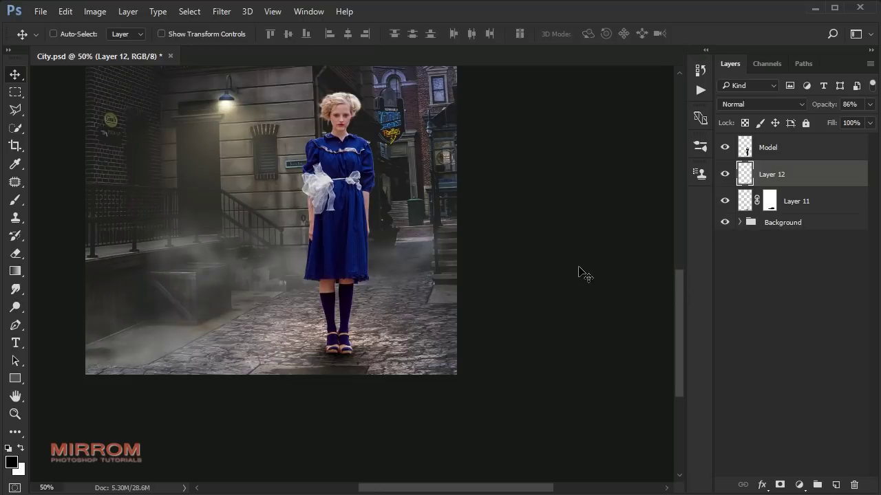
pyautogui.scroll(1, 576, 274)
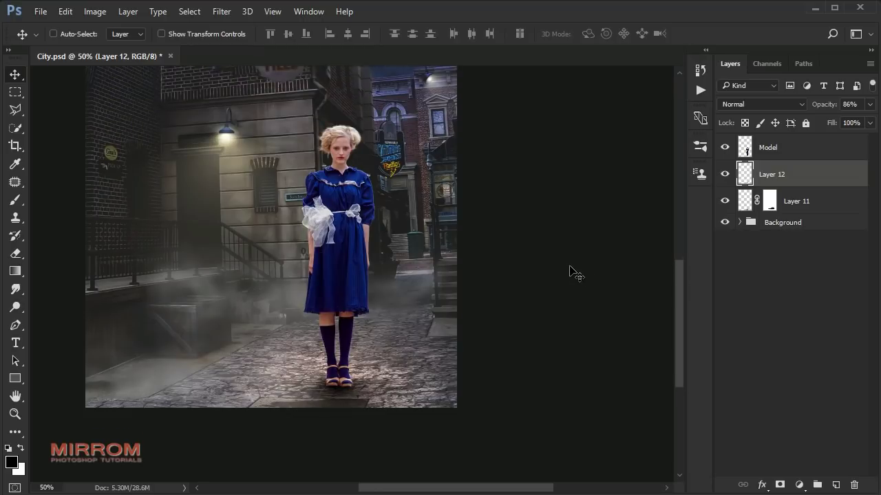
pyautogui.scroll(2, 576, 273)
pyautogui.scroll(2, 577, 274)
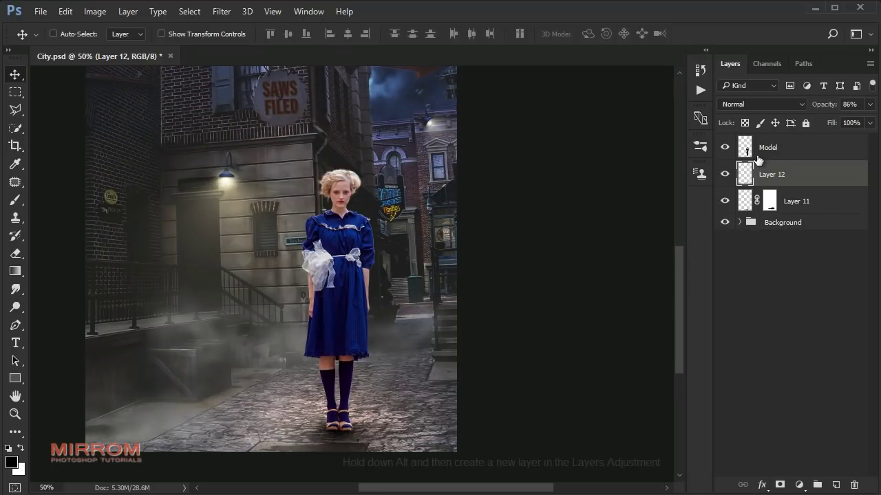
# - Create Layer 13 above Model as a clipping mask, in Overlay mode filled with 50% gray
pyautogui.click(760, 152)
pyautogui.keyDown('alt'); pyautogui.click(834, 485); pyautogui.keyUp('alt')
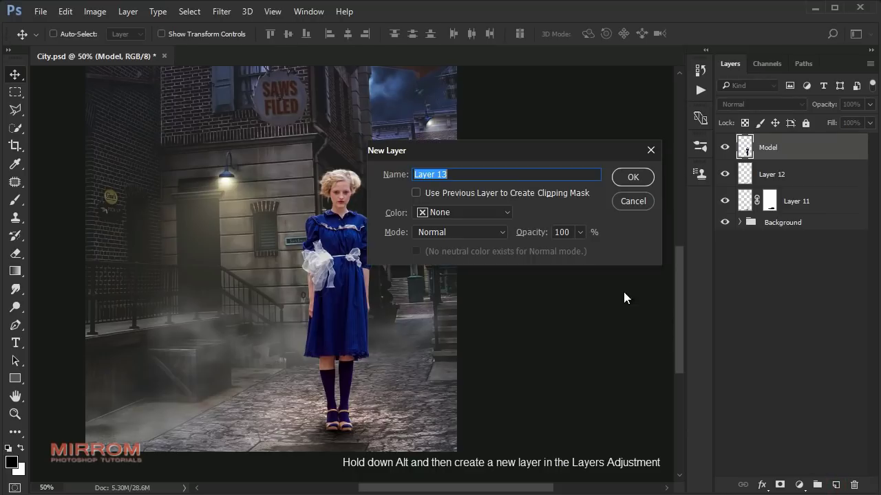
pyautogui.click(441, 199)
pyautogui.click(442, 212)
pyautogui.click(459, 325)
pyautogui.click(448, 232)
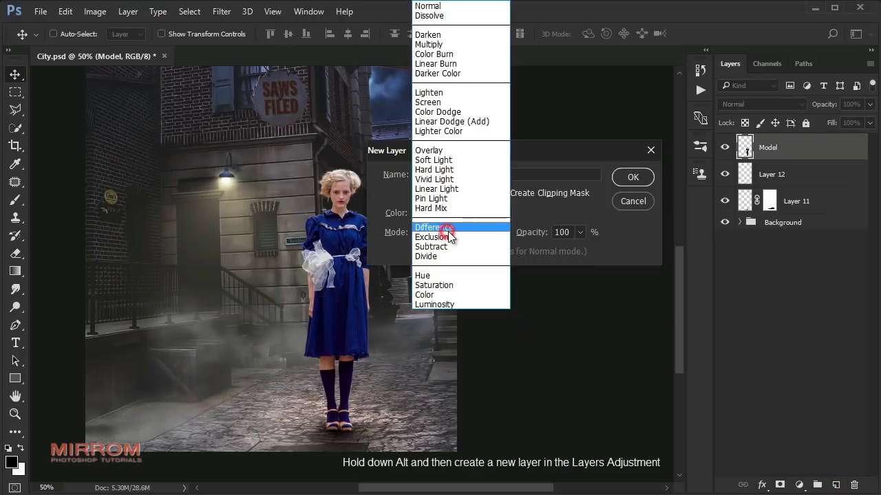
pyautogui.click(450, 151)
pyautogui.click(628, 177)
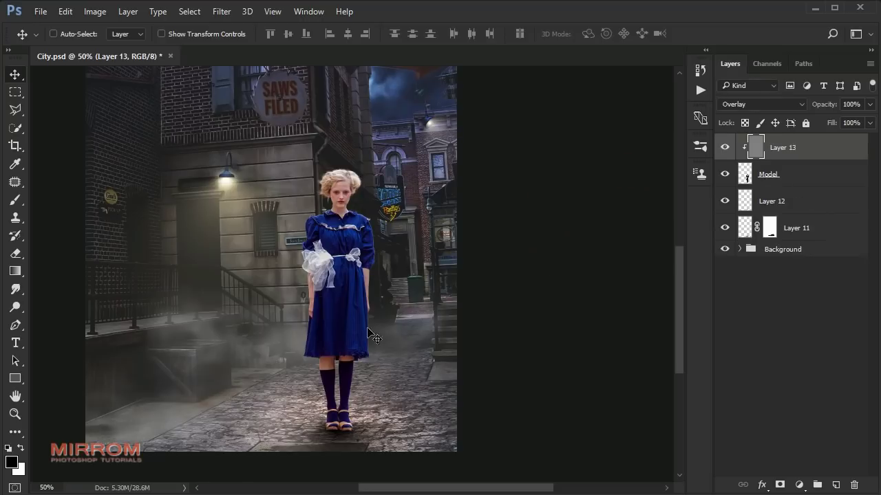
pyautogui.hotkey('ctrl', '+')
# - With an enlarged Burn tool, darken the pavement and shadow around the shoes
pyautogui.click(25, 307)
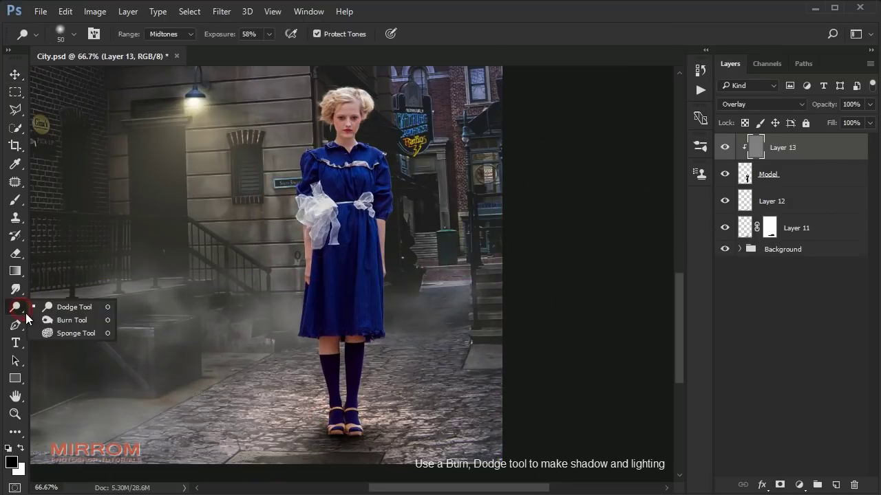
pyautogui.click(55, 321)
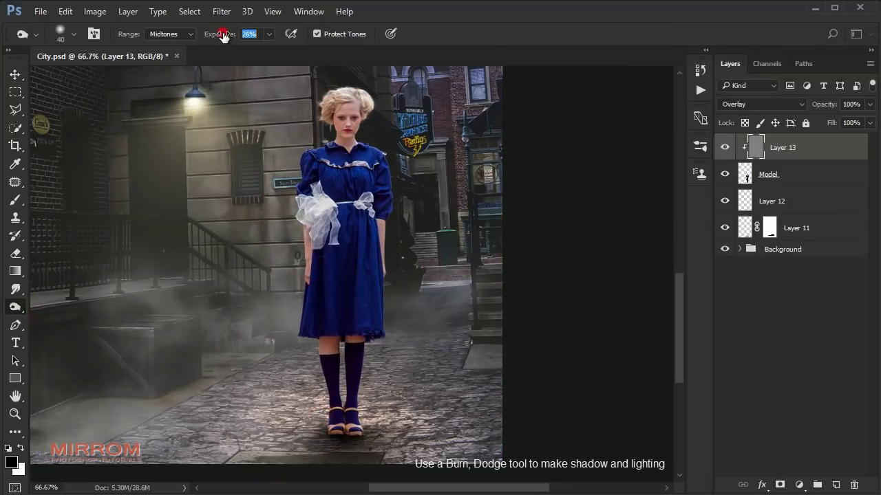
pyautogui.press(']')
pyautogui.press(']')
pyautogui.press(']')
pyautogui.press(']')
pyautogui.scroll(1, 352, 440)
pyautogui.moveTo(371, 446)
pyautogui.mouseDown()
pyautogui.moveTo(353, 420)
pyautogui.moveTo(295, 429)
pyautogui.moveTo(322, 410)
pyautogui.moveTo(338, 429)
pyautogui.moveTo(291, 434)
pyautogui.moveTo(350, 428)
pyautogui.moveTo(313, 430)
pyautogui.moveTo(353, 417)
pyautogui.mouseUp()
# - With a smaller burn brush, darken the bow, hair, face edges and neck
pyautogui.press('[')
pyautogui.press('[')
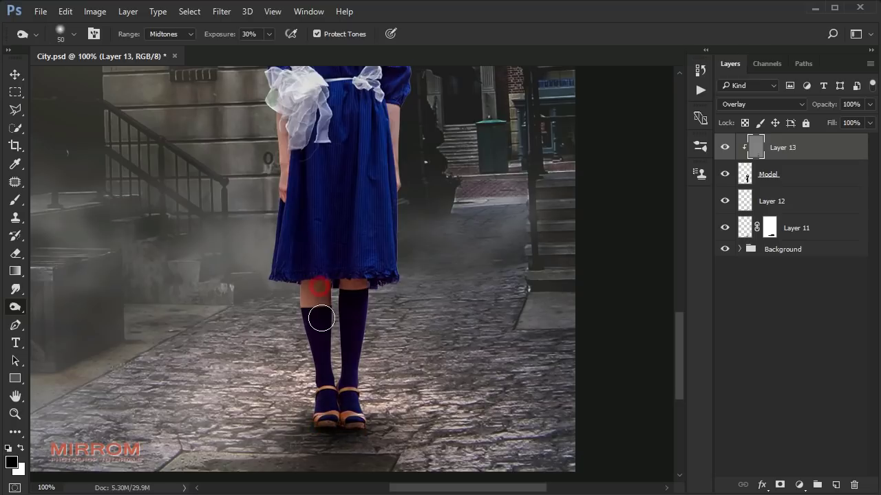
pyautogui.scroll(3, 314, 314)
pyautogui.press('[')
pyautogui.press('[')
pyautogui.press('[')
pyautogui.moveTo(310, 172); pyautogui.dragTo(288, 141)
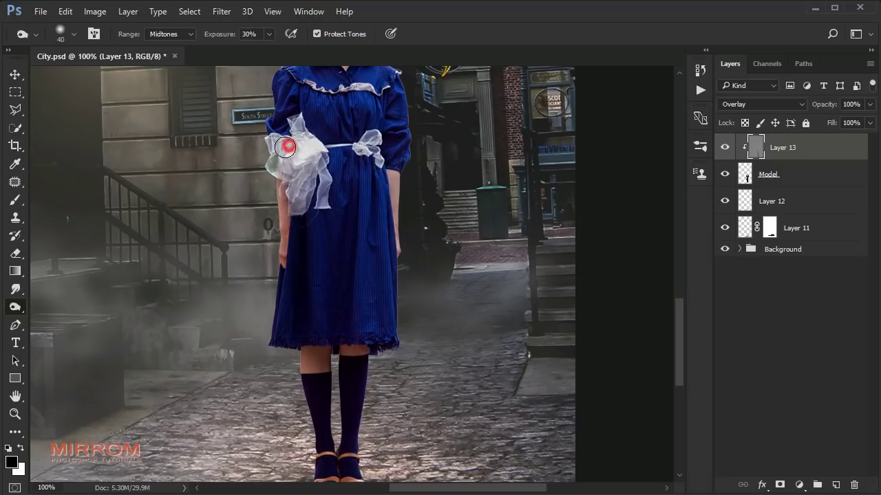
pyautogui.scroll(2, 289, 144)
pyautogui.press(']')
pyautogui.press(']')
pyautogui.press(']')
pyautogui.scroll(-1, 326, 160)
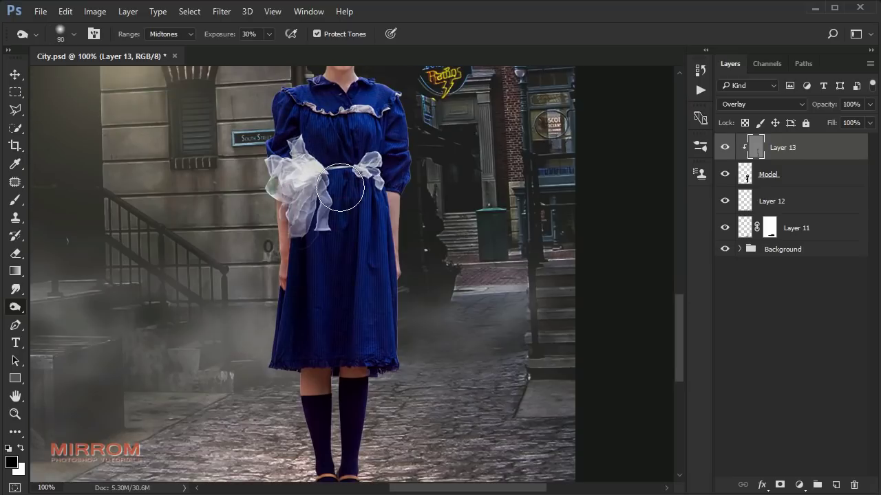
pyautogui.press('[')
pyautogui.press('[')
pyautogui.press('[')
pyautogui.scroll(2, 385, 206)
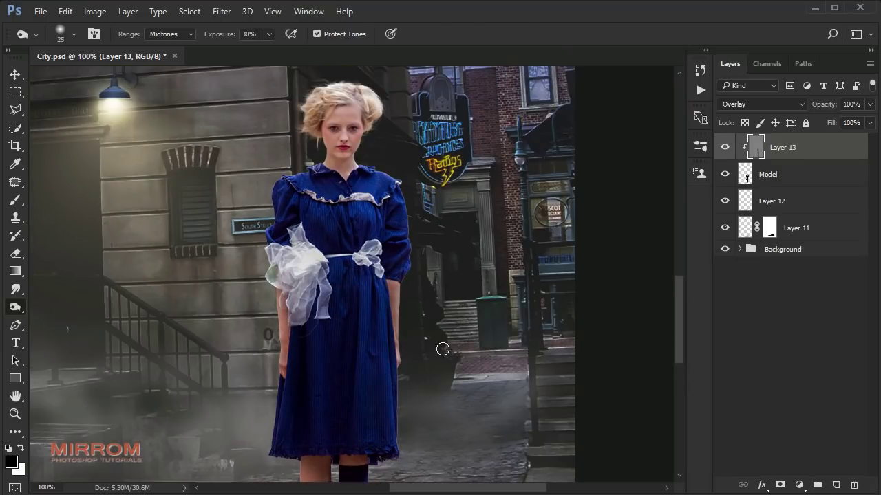
pyautogui.scroll(3, 413, 316)
pyautogui.scroll(1, 310, 289)
pyautogui.press(']')
pyautogui.press('[')
pyautogui.press('[')
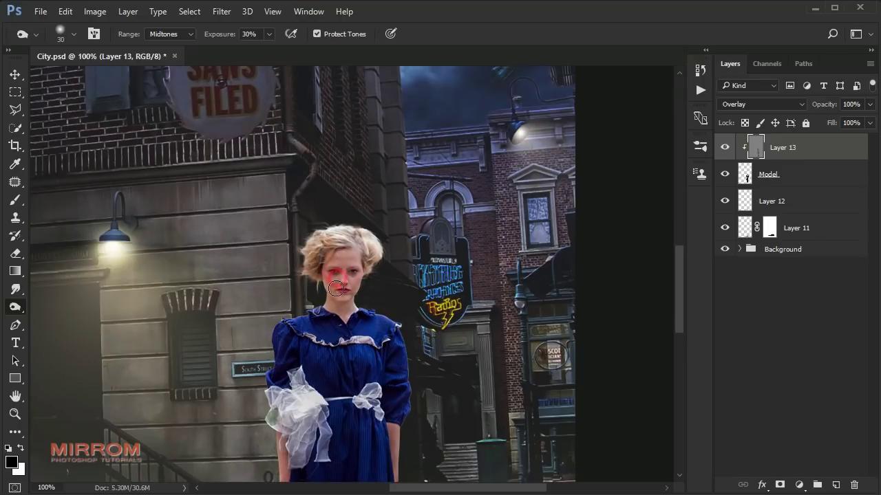
pyautogui.scroll(1, 336, 323)
pyautogui.press(']')
pyautogui.moveTo(396, 198)
pyautogui.mouseDown()
pyautogui.moveTo(364, 144)
pyautogui.moveTo(301, 172)
pyautogui.moveTo(335, 222)
pyautogui.moveTo(337, 289)
pyautogui.mouseUp()
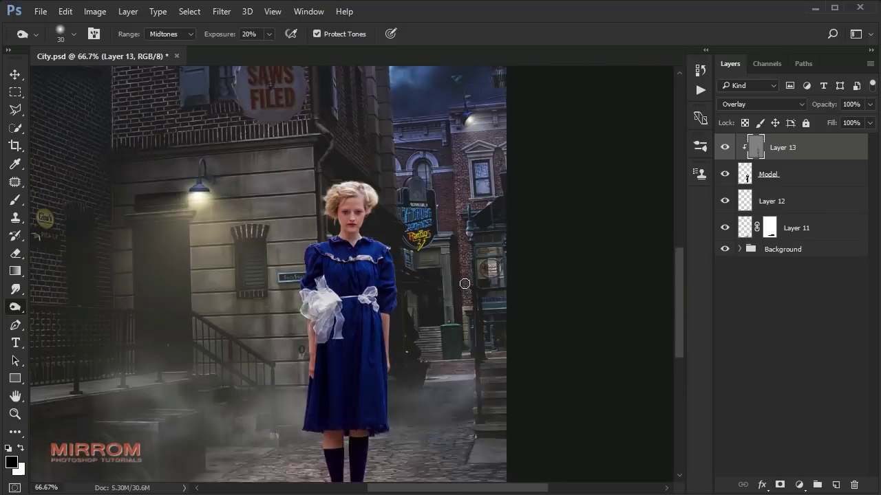
pyautogui.moveTo(372, 261); pyautogui.dragTo(375, 274)
# - Switch to the Dodge tool, adjust its exposure and paint highlights on the model
pyautogui.rightClick(15, 307)
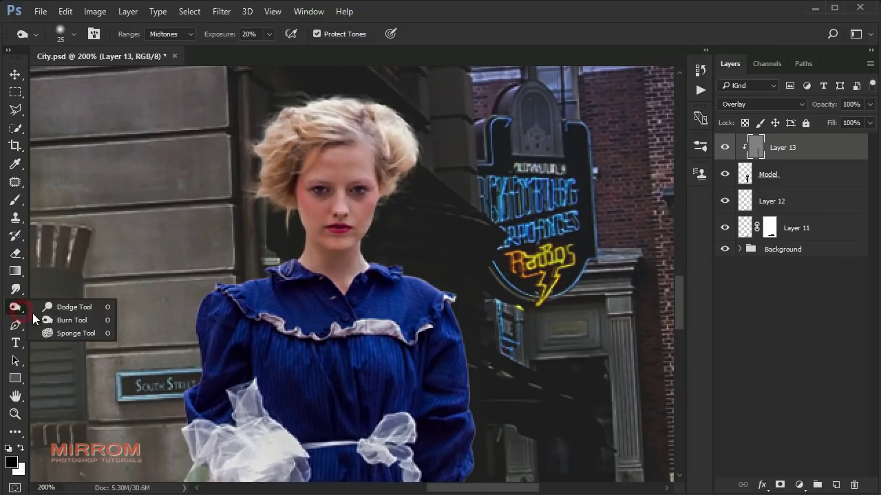
pyautogui.click(59, 310)
pyautogui.moveTo(215, 35); pyautogui.dragTo(218, 36)
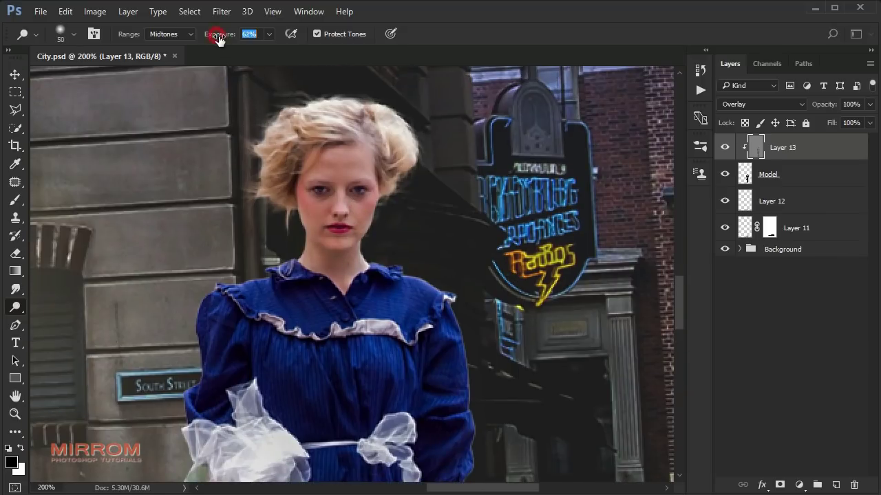
pyautogui.scroll(1, 385, 124)
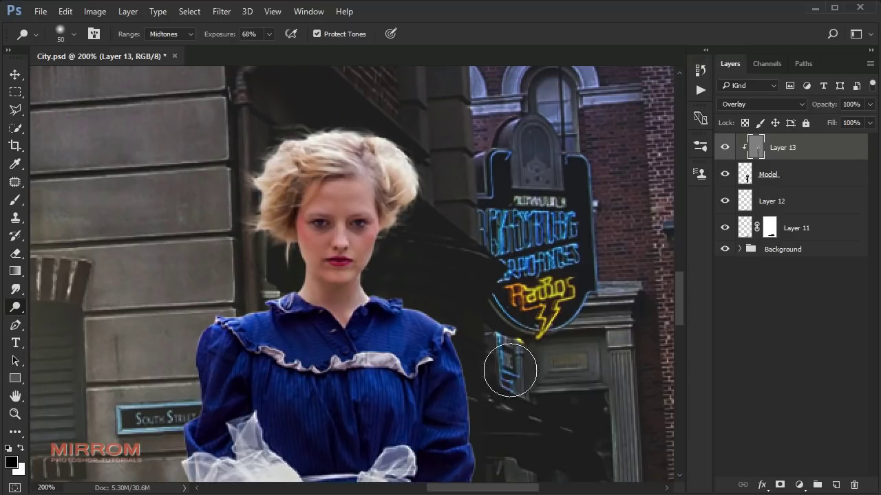
pyautogui.scroll(-3, 511, 368)
pyautogui.scroll(-5, 170, 289)
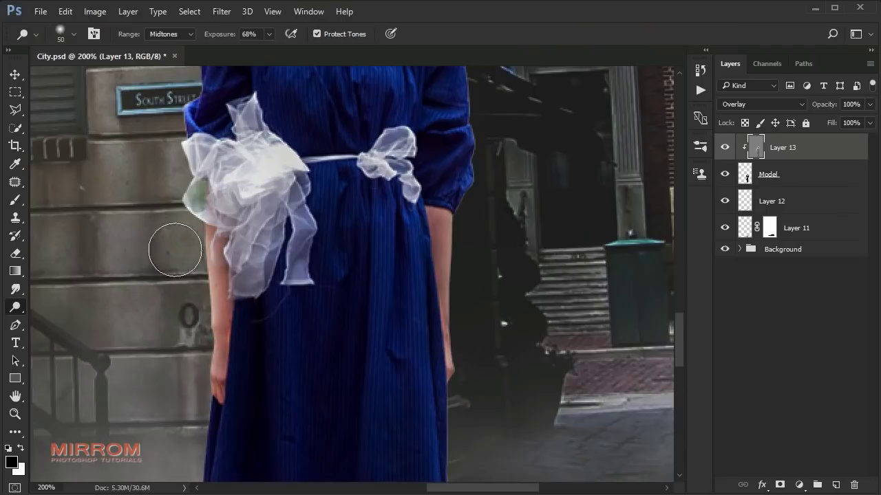
pyautogui.scroll(-9, 173, 249)
pyautogui.scroll(-3, 232, 285)
pyautogui.scroll(-2, 232, 284)
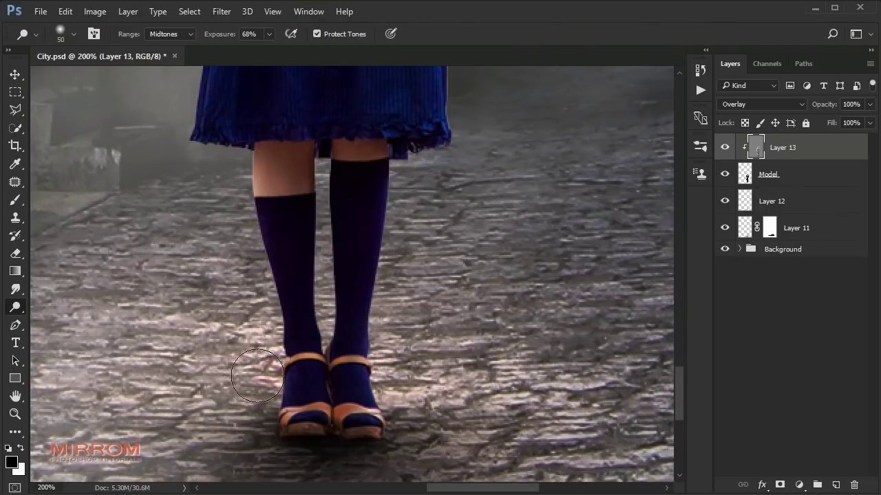
pyautogui.scroll(5, 231, 284)
pyautogui.moveTo(223, 39); pyautogui.dragTo(206, 40)
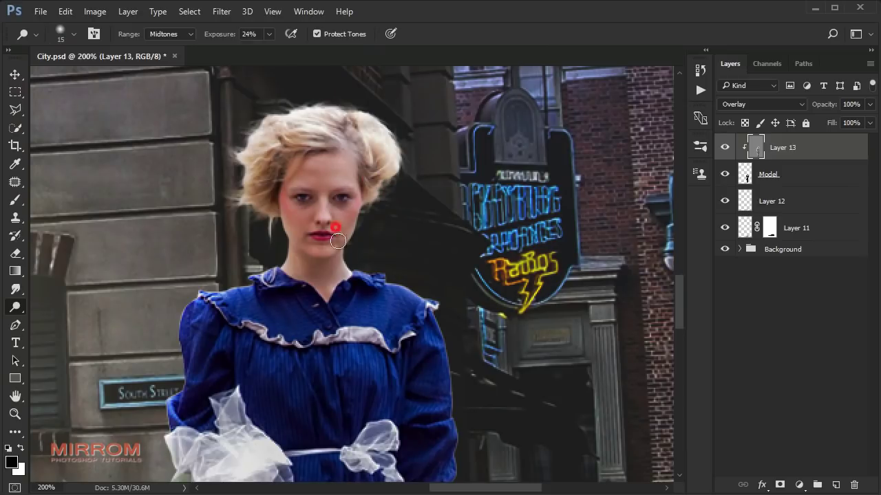
pyautogui.scroll(-3, 334, 230)
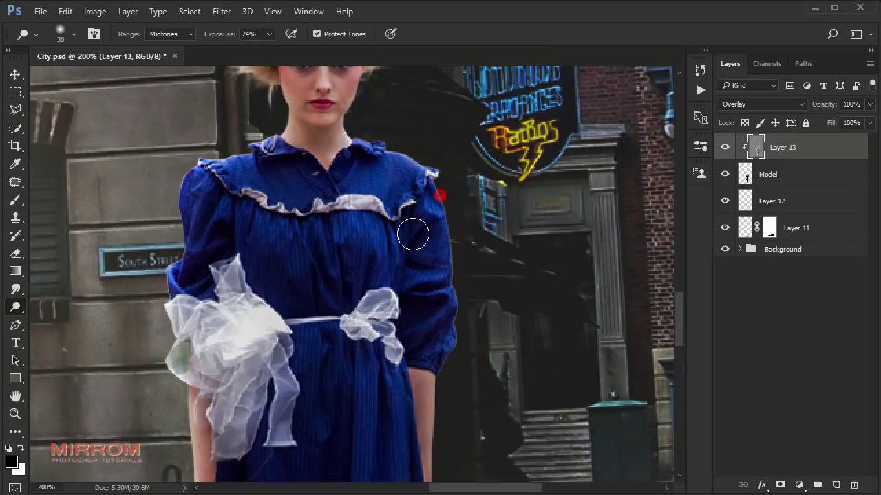
pyautogui.scroll(-5, 413, 234)
pyautogui.scroll(-3, 485, 348)
# - Zoom out and toggle Layer 13's visibility to compare before and after
pyautogui.hotkey('ctrl', '-')
pyautogui.hotkey('ctrl', '-')
pyautogui.click(724, 148)
pyautogui.click(723, 148)
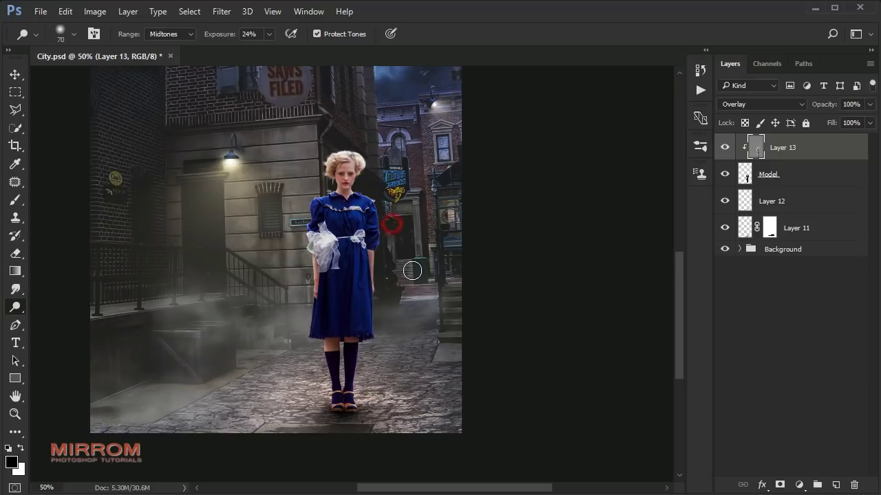
pyautogui.press('v')
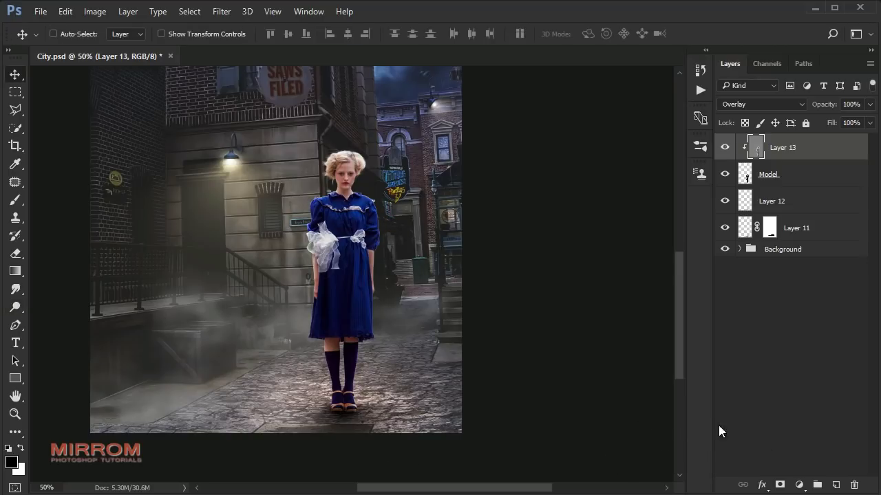
# - Add a clipped Vibrance adjustment with vibrance lowered to about -31
pyautogui.click(799, 485)
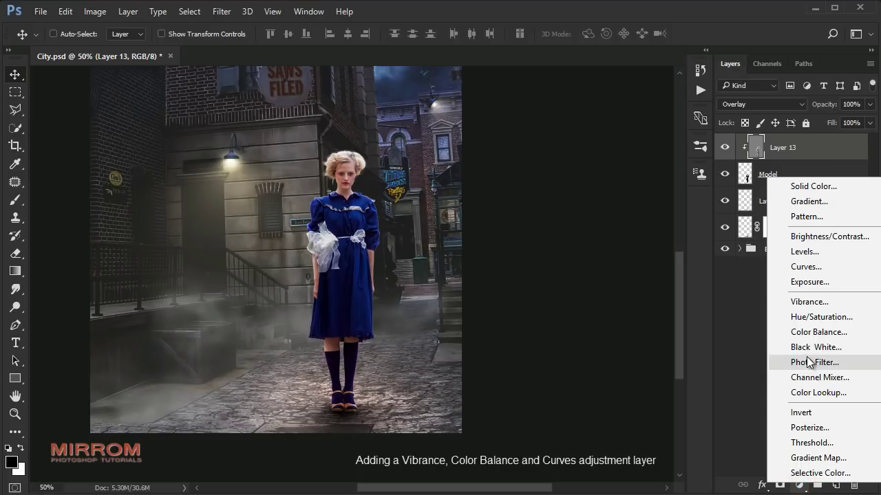
pyautogui.click(805, 302)
pyautogui.click(569, 404)
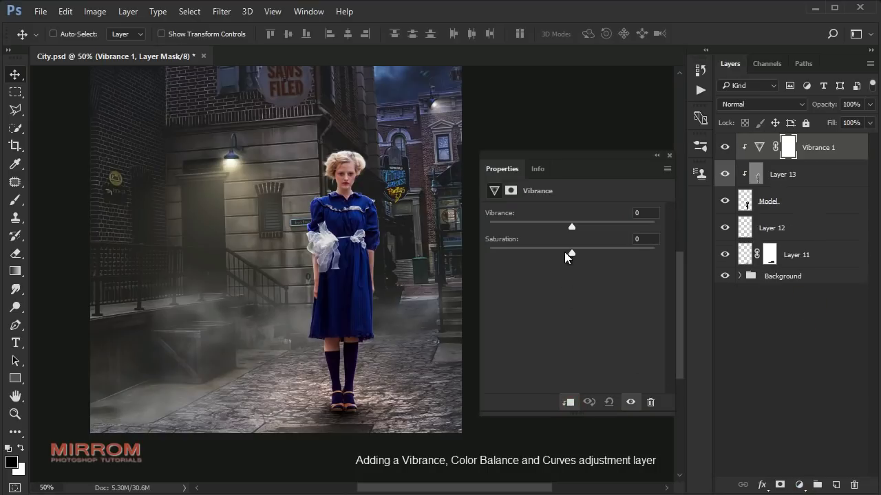
pyautogui.moveTo(565, 227); pyautogui.dragTo(552, 231)
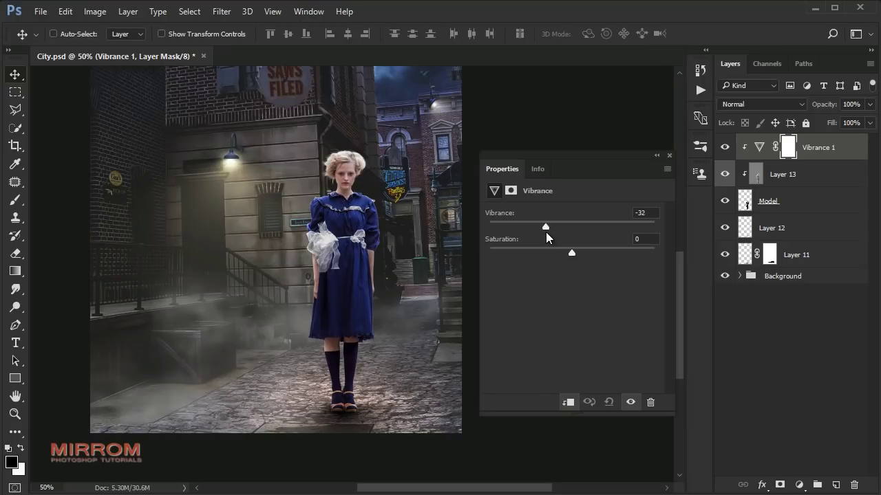
pyautogui.moveTo(547, 237); pyautogui.dragTo(547, 238)
pyautogui.click(669, 158)
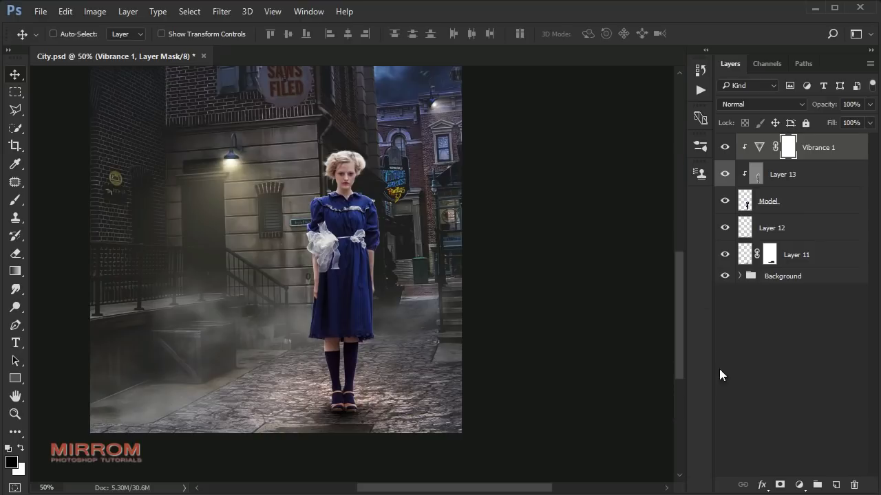
# - Add a clipped Color Balance adjustment with midtones Red -2 and Blue +20
pyautogui.click(798, 485)
pyautogui.click(797, 334)
pyautogui.click(571, 404)
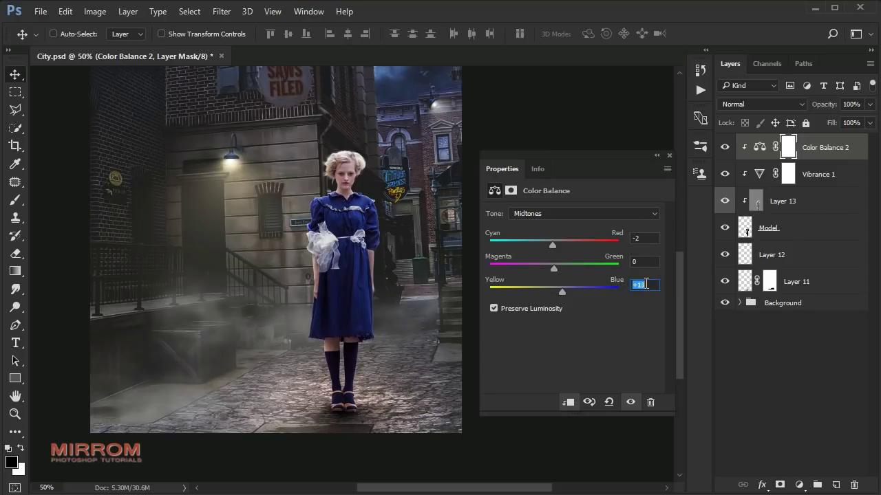
pyautogui.press('Down')
pyautogui.press('Down')
pyautogui.press('Down')
pyautogui.click(628, 402)
pyautogui.click(669, 155)
pyautogui.hotkey('ctrl', '-')
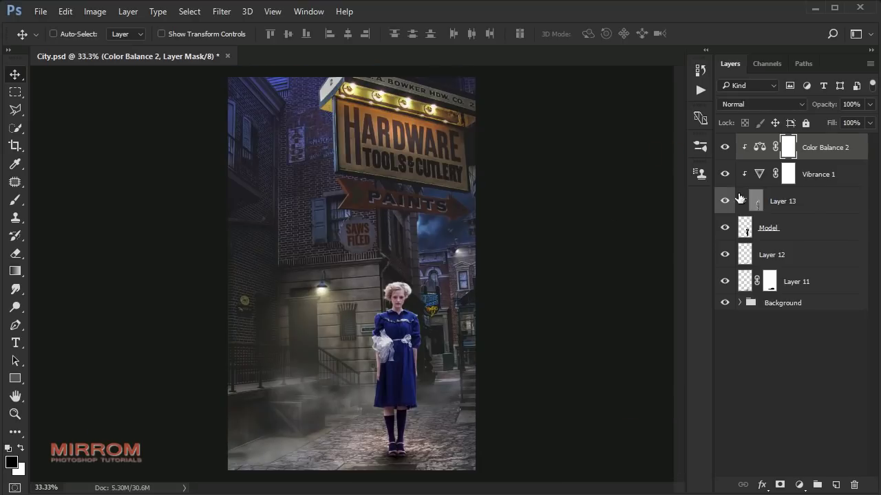
# - Lightly burn the dress collar on Layer 13, then fit the image to the screen
pyautogui.hotkey('ctrl', '+')
pyautogui.hotkey('ctrl', '+')
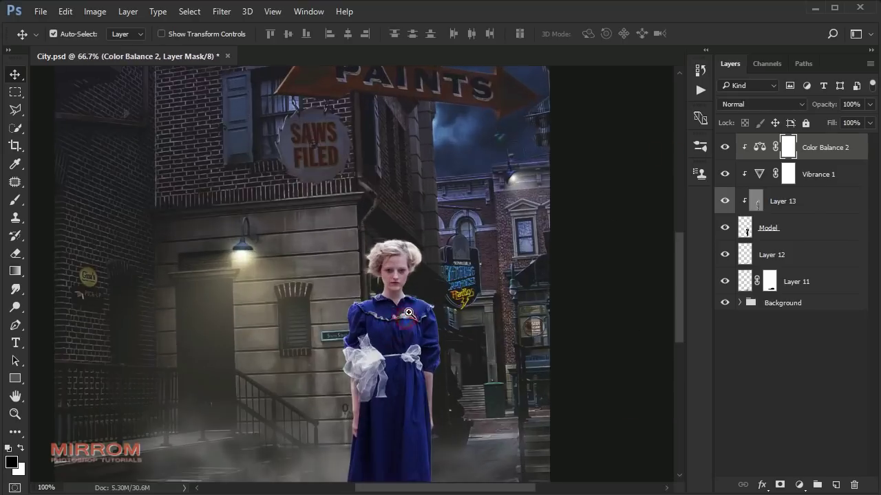
pyautogui.hotkey('ctrl', '+')
pyautogui.doubleClick(725, 200)
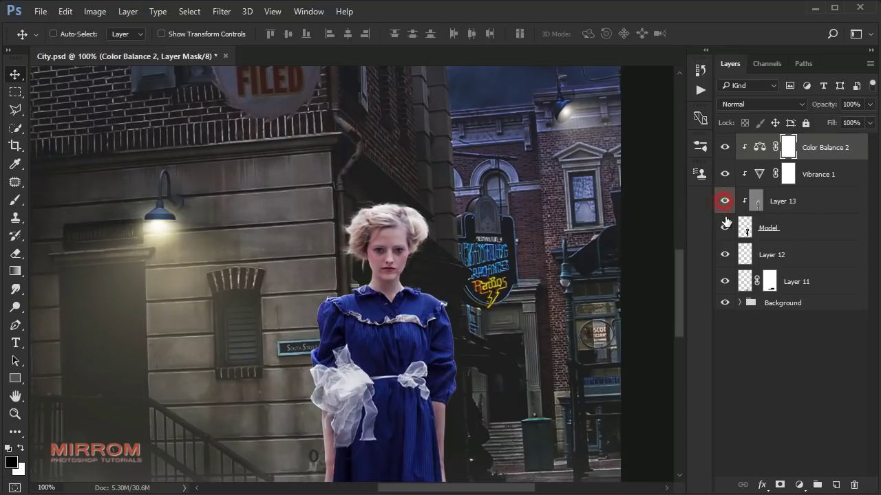
pyautogui.click(761, 208)
pyautogui.click(15, 306)
pyautogui.click(41, 320)
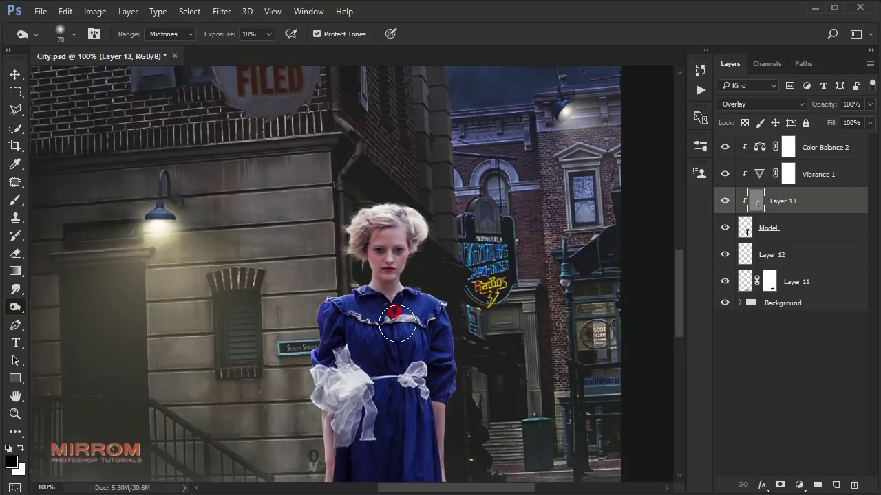
pyautogui.hotkey('ctrl', '0')
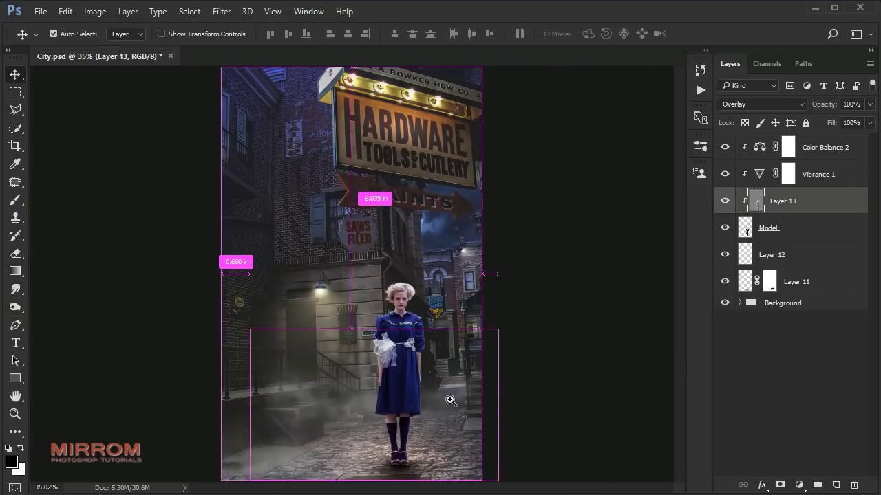
pyautogui.scroll(2, 440, 392)
pyautogui.scroll(-3, 516, 331)
# - Apply Sharpen More to the Model layer, then select the Color Balance 2 layer
pyautogui.click(793, 234)
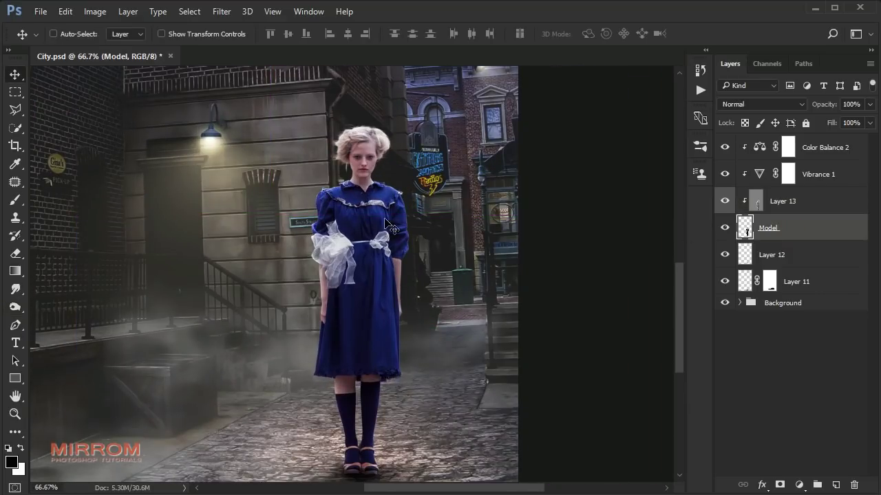
pyautogui.click(221, 11)
pyautogui.moveTo(233, 241)
pyautogui.click(468, 280)
pyautogui.scroll(-1, 433, 240)
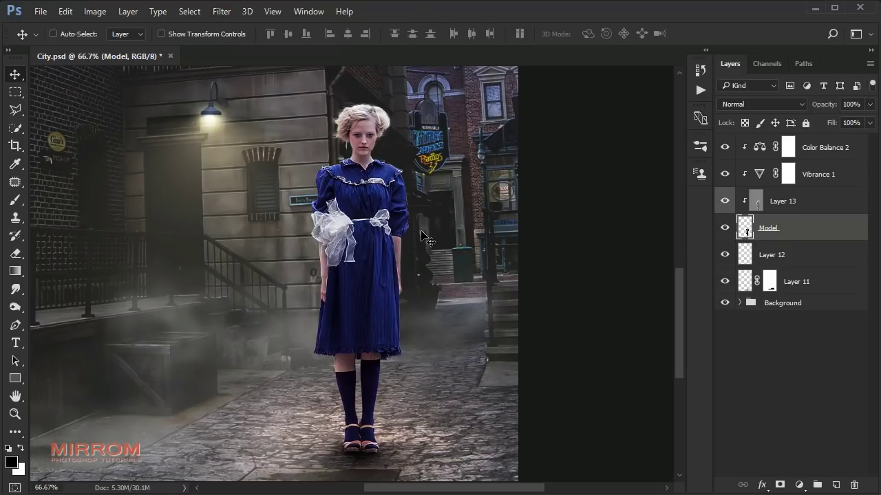
pyautogui.scroll(-2, 427, 239)
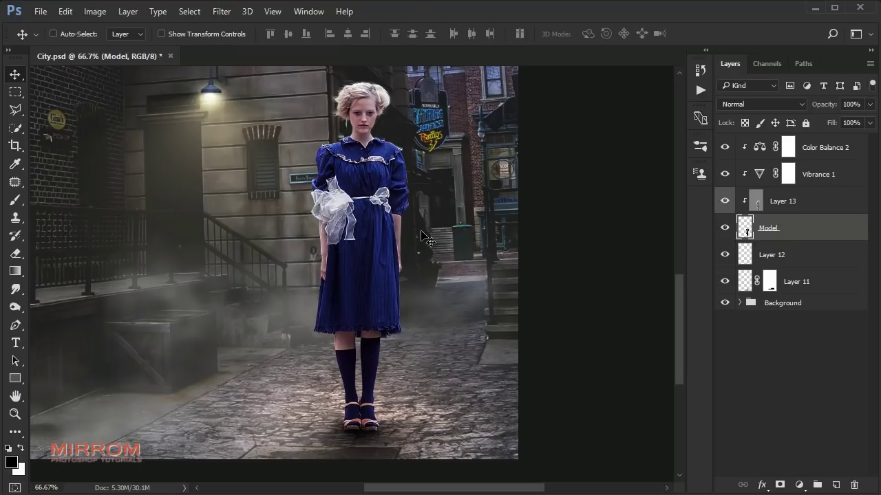
pyautogui.click(824, 157)
pyautogui.scroll(1, 604, 313)
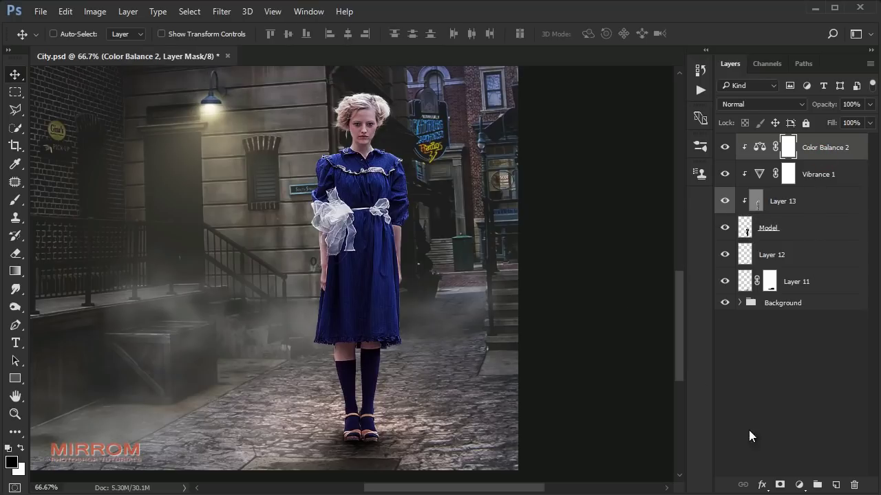
# - Add a clipped Curves 3 layer above Color Balance 2, pulling in the white point and lowering the midtones
pyautogui.click(799, 484)
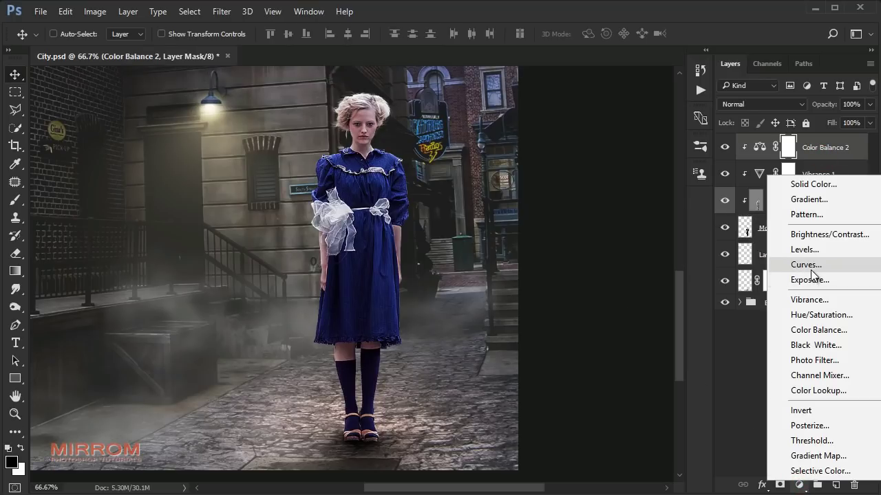
pyautogui.click(810, 268)
pyautogui.click(569, 403)
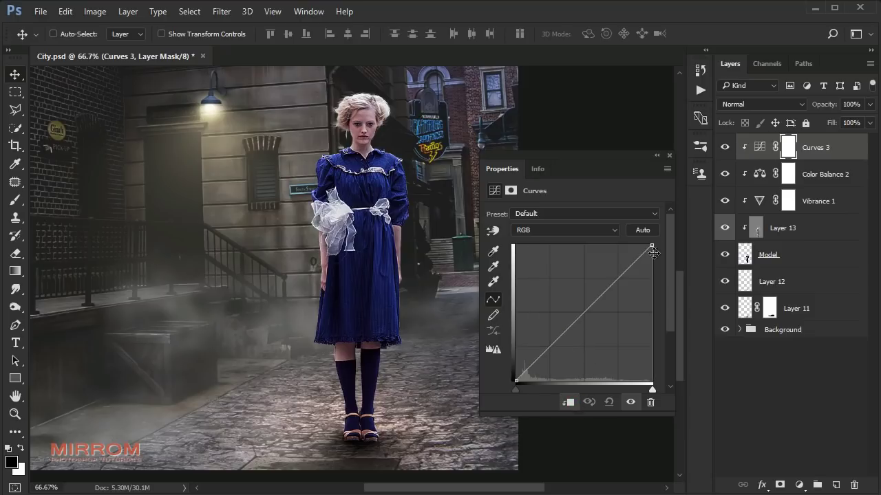
pyautogui.moveTo(649, 248); pyautogui.dragTo(645, 245)
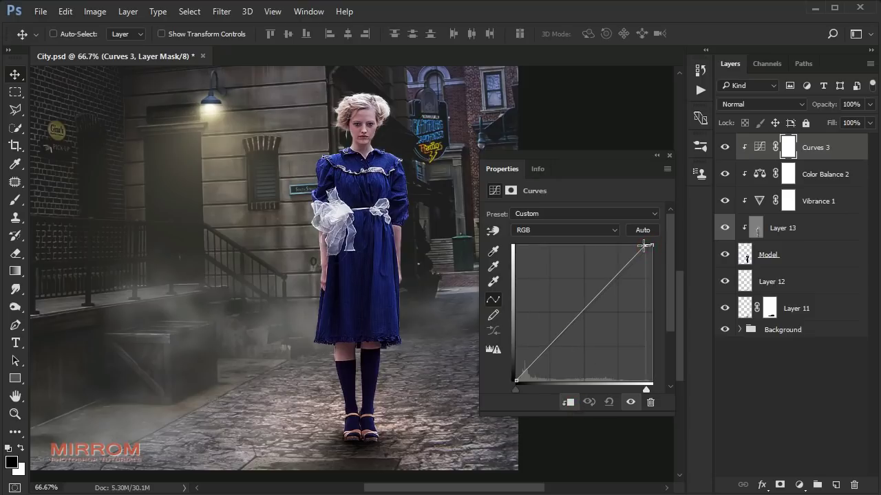
pyautogui.moveTo(516, 380); pyautogui.dragTo(501, 376)
pyautogui.moveTo(583, 308); pyautogui.dragTo(582, 321)
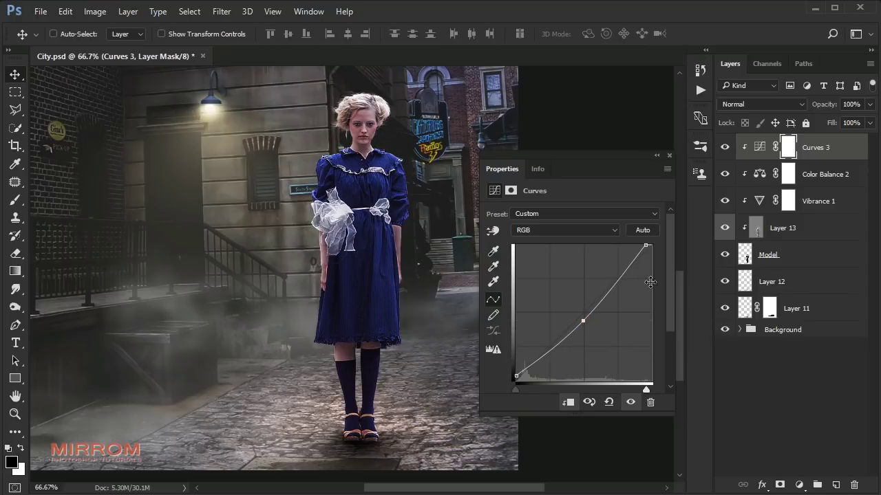
pyautogui.click(630, 401)
pyautogui.click(630, 401)
pyautogui.click(668, 156)
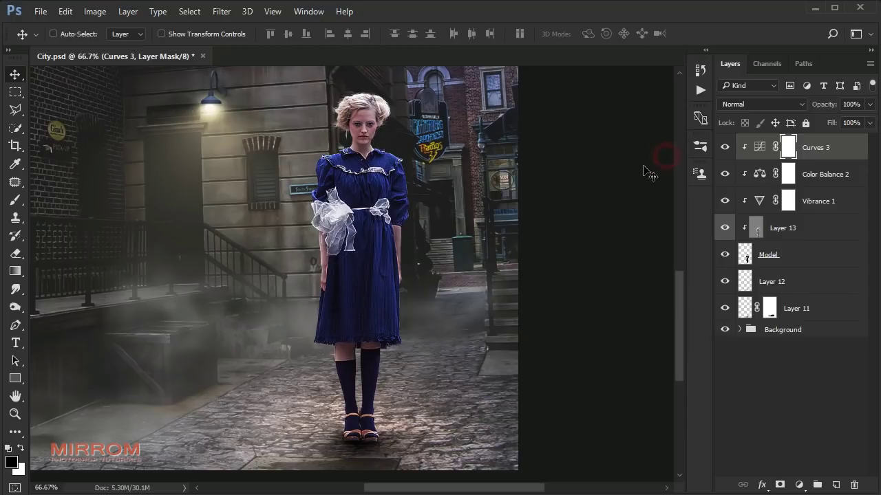
pyautogui.hotkey('ctrl', '-')
pyautogui.hotkey('ctrl', '-')
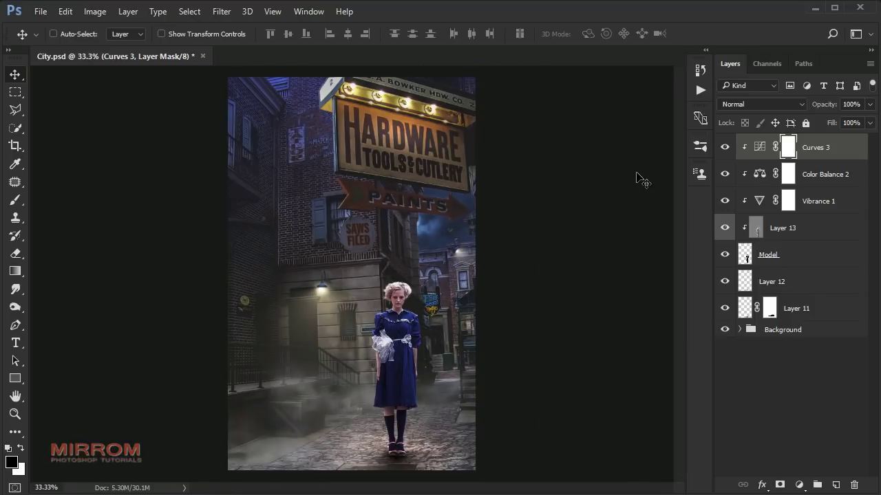
# - Duplicate fog Layer 10 and move the copy to the top of the layer stack
pyautogui.click(741, 330)
pyautogui.scroll(-3, 726, 316)
pyautogui.click(724, 271)
pyautogui.click(724, 270)
pyautogui.click(784, 272)
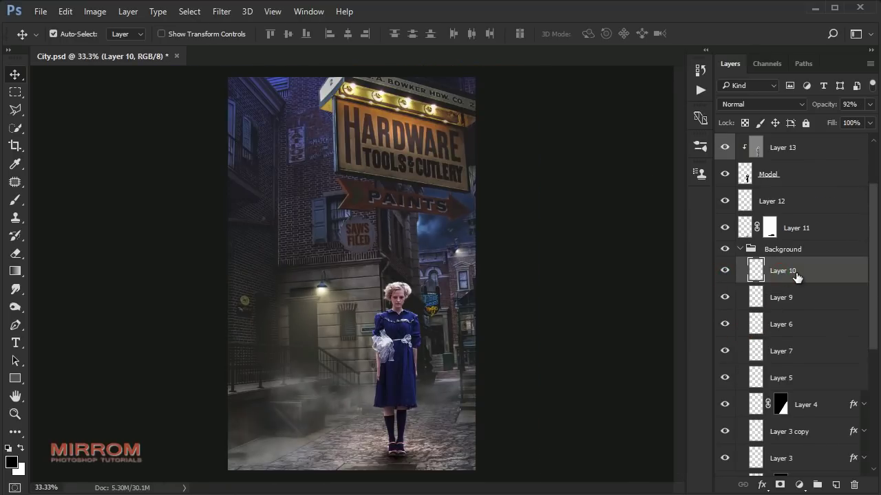
pyautogui.hotkey('ctrl', 'j')
pyautogui.moveTo(797, 277)
pyautogui.mouseDown()
pyautogui.moveTo(789, 126)
pyautogui.moveTo(789, 141)
pyautogui.mouseUp()
pyautogui.moveTo(396, 425)
pyautogui.mouseDown()
pyautogui.moveTo(456, 398)
pyautogui.moveTo(493, 407)
pyautogui.mouseUp()
# - Flip the fog copy horizontally and rotate it slightly into position
pyautogui.hotkey('ctrl', 't')
pyautogui.rightClick(457, 414)
pyautogui.click(475, 379)
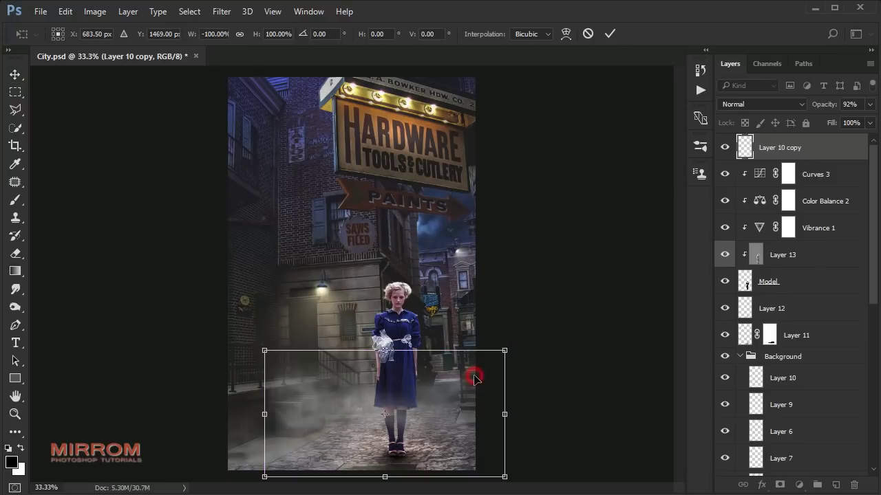
pyautogui.moveTo(475, 377); pyautogui.dragTo(454, 417)
pyautogui.moveTo(582, 393); pyautogui.dragTo(591, 413)
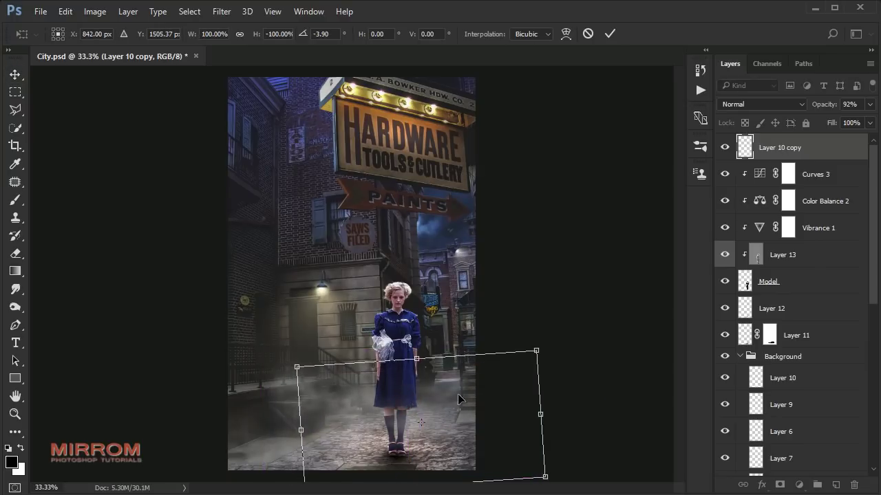
pyautogui.moveTo(458, 393); pyautogui.dragTo(459, 387)
pyautogui.click(610, 33)
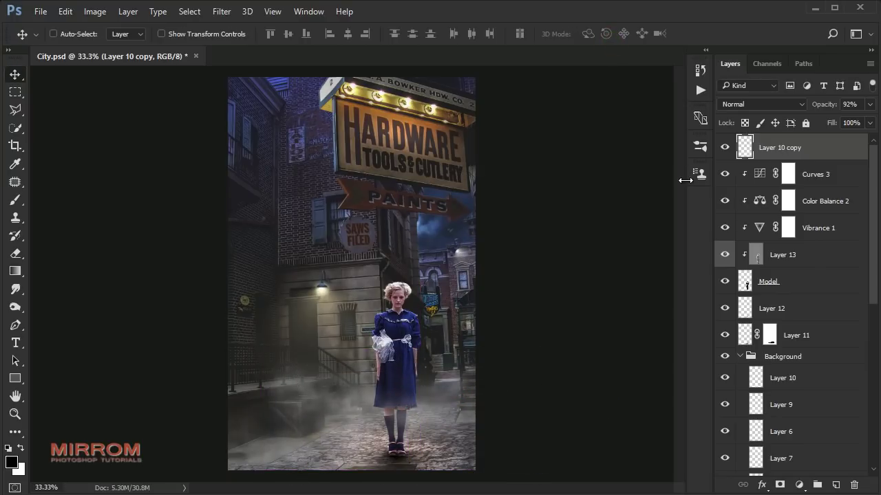
# - Fade most of the fog copy with a gradient layer mask, then apply the mask
pyautogui.click(779, 485)
pyautogui.press('g')
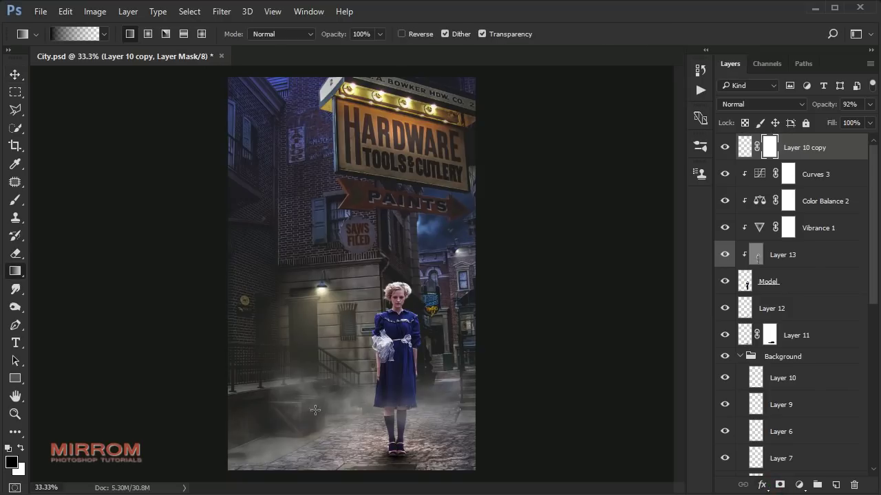
pyautogui.moveTo(278, 431); pyautogui.dragTo(338, 443)
pyautogui.moveTo(259, 416); pyautogui.dragTo(359, 425)
pyautogui.press('v')
pyautogui.click(725, 147)
pyautogui.click(725, 148)
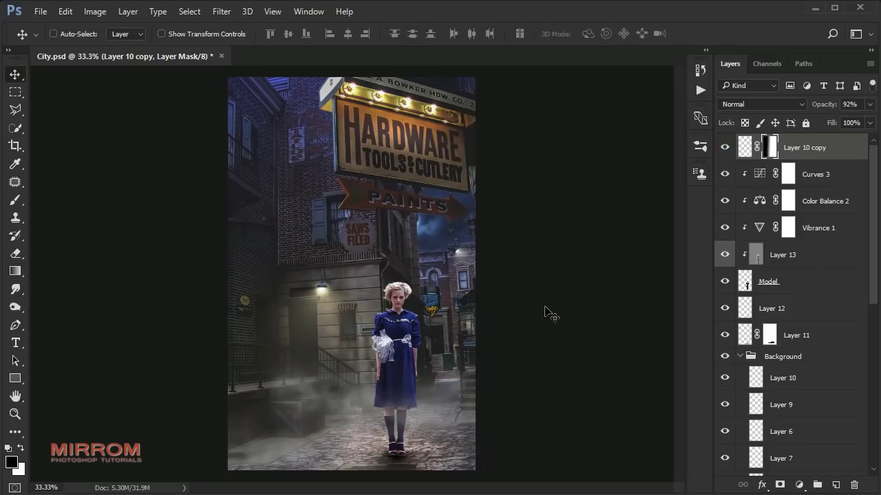
pyautogui.press('g')
pyautogui.moveTo(418, 315); pyautogui.dragTo(416, 352)
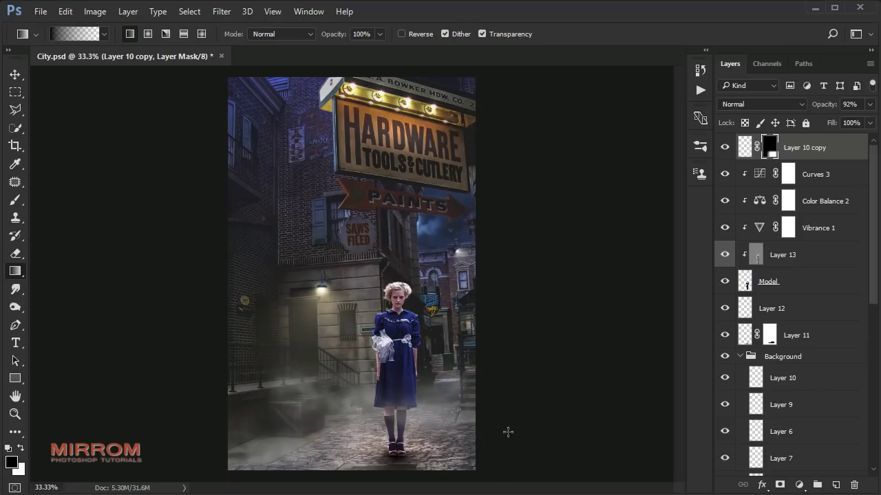
pyautogui.press('v')
pyautogui.rightClick(769, 147)
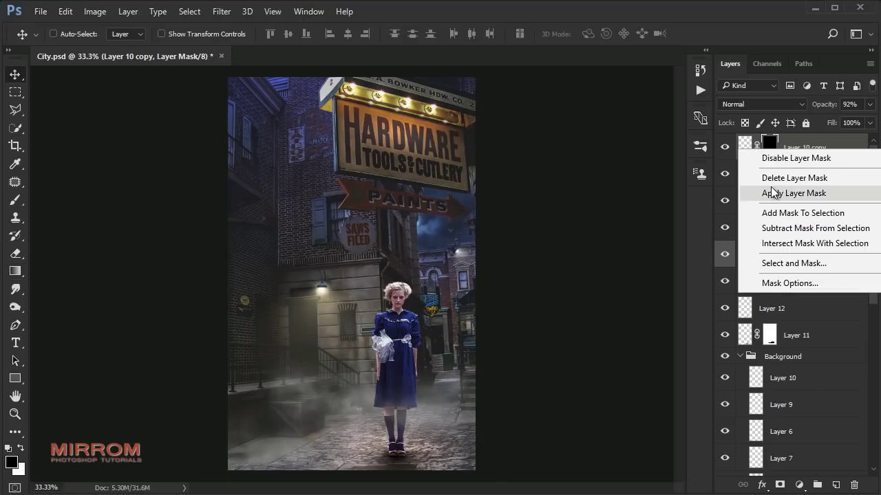
pyautogui.click(772, 192)
# - Merge all visible layers into a new top layer and open it in Color Efex Pro 4
pyautogui.hotkey('ctrl', 'shift', 'alt', 'e')
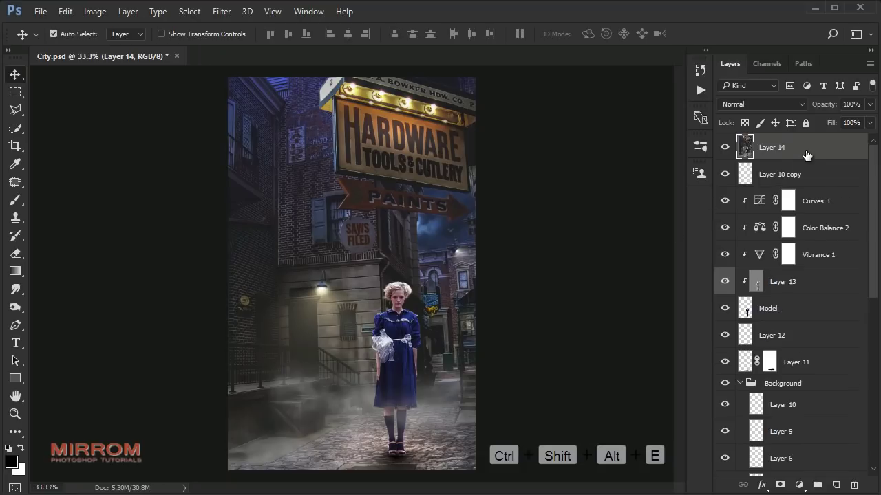
pyautogui.click(222, 11)
pyautogui.moveTo(246, 300)
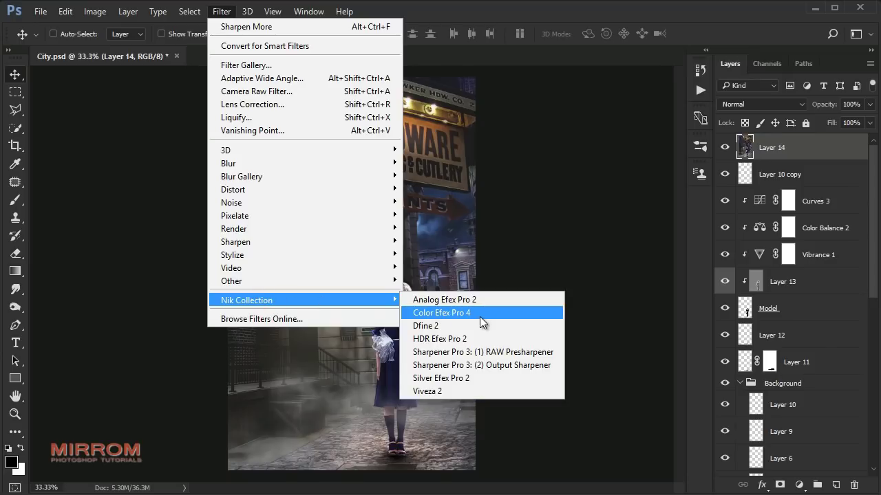
pyautogui.click(479, 317)
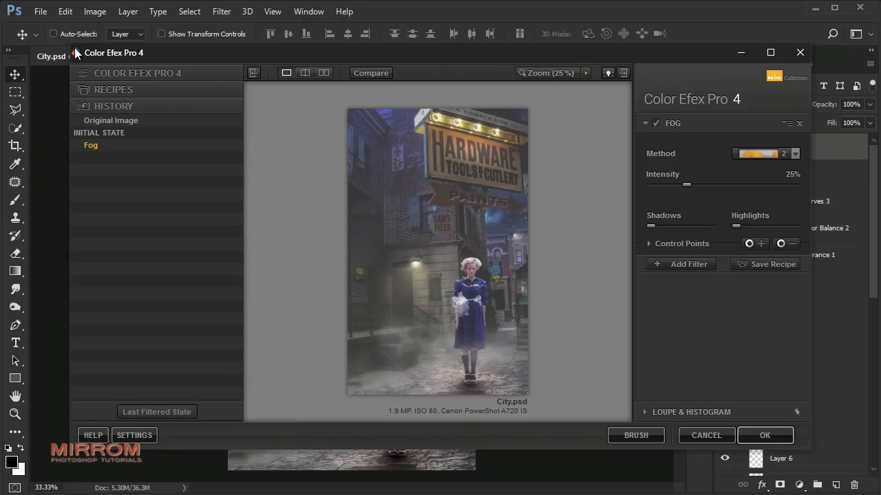
pyautogui.moveTo(76, 54); pyautogui.dragTo(48, 31)
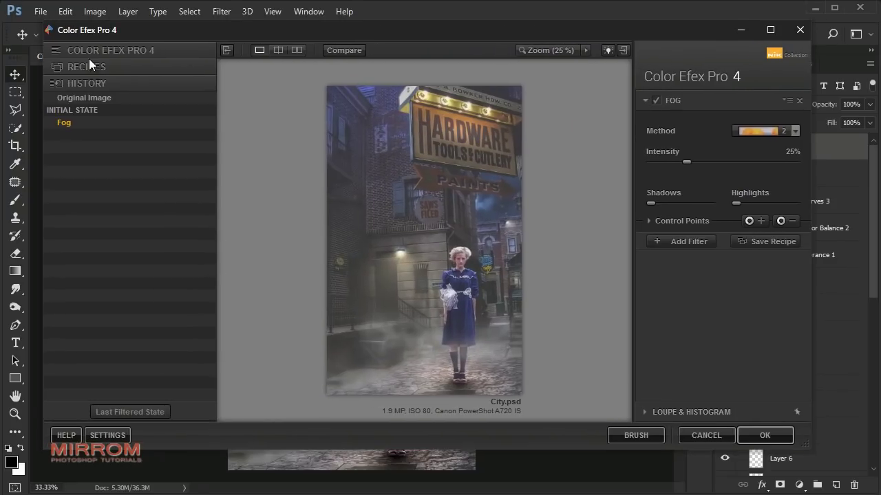
# - Apply the Fog filter with method 2 and intensity lowered to 25%
pyautogui.click(102, 53)
pyautogui.scroll(-1, 210, 162)
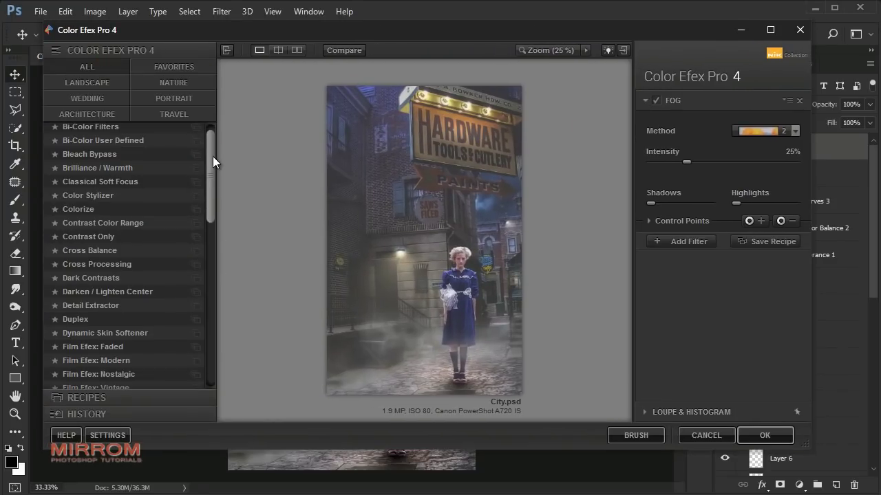
pyautogui.scroll(-5, 214, 165)
pyautogui.click(77, 352)
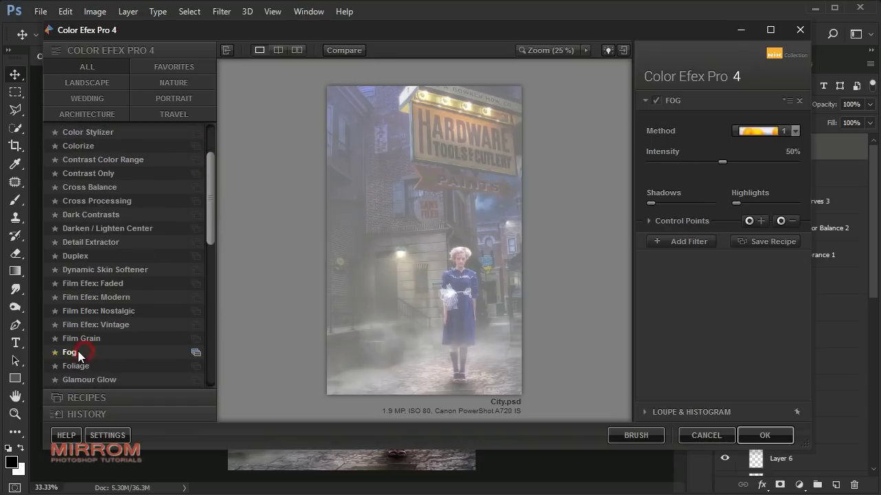
pyautogui.click(774, 132)
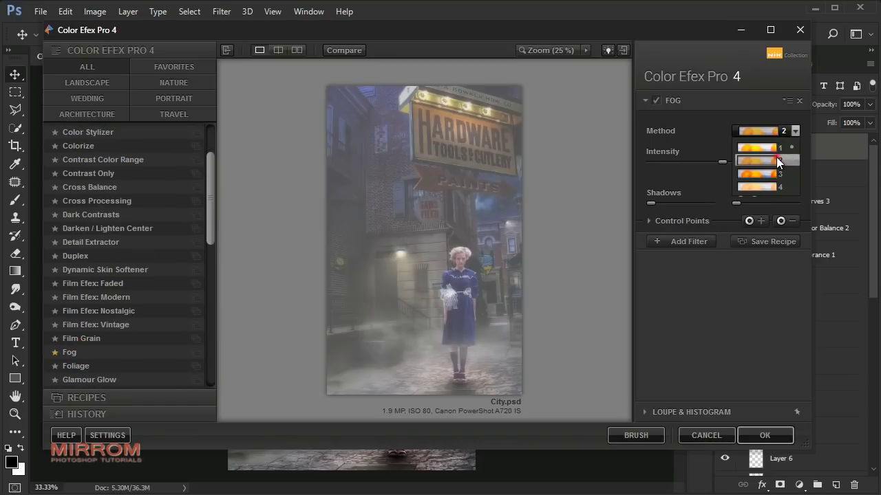
pyautogui.click(776, 157)
pyautogui.moveTo(722, 163); pyautogui.dragTo(689, 165)
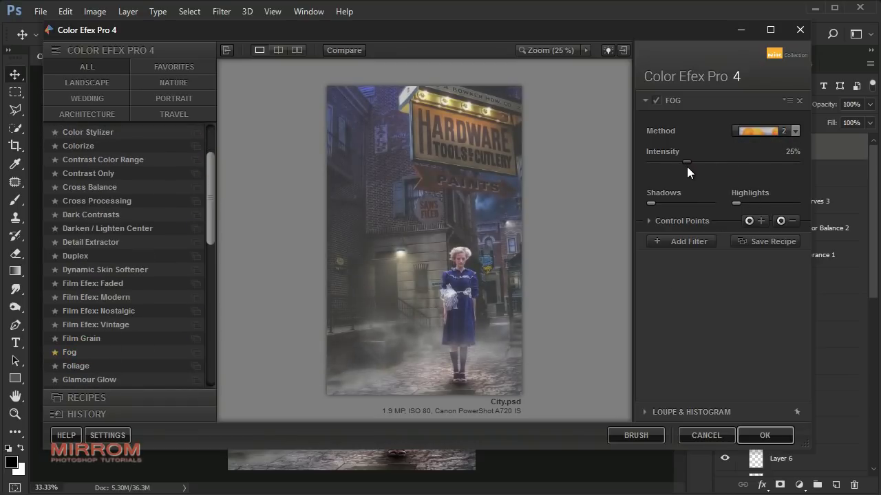
# - Add Darken / Lighten Center with center luminosity 38%, border -70% and size 44%
pyautogui.click(681, 241)
pyautogui.click(197, 229)
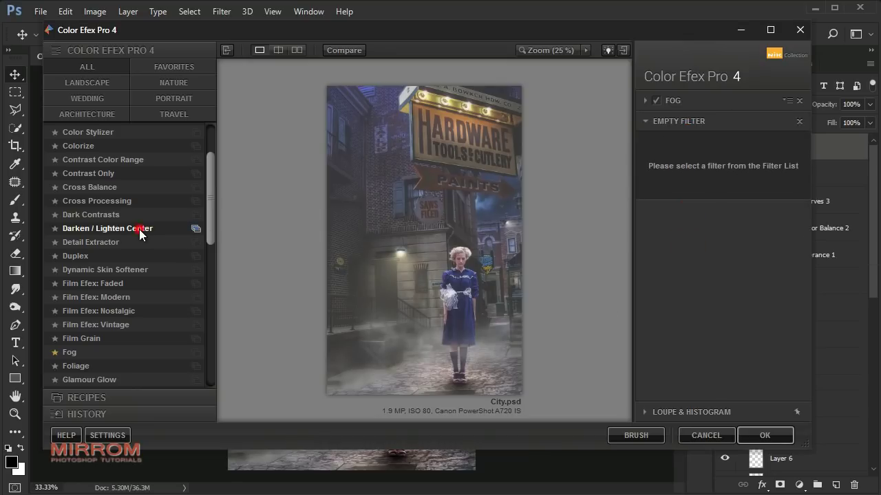
pyautogui.moveTo(741, 182); pyautogui.dragTo(750, 183)
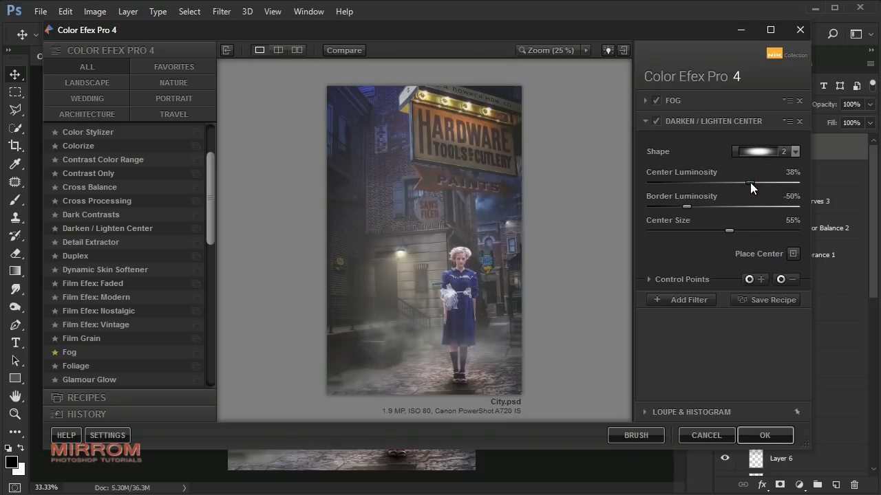
pyautogui.moveTo(686, 207)
pyautogui.mouseDown()
pyautogui.moveTo(663, 205)
pyautogui.moveTo(671, 205)
pyautogui.mouseUp()
pyautogui.moveTo(728, 230); pyautogui.dragTo(713, 230)
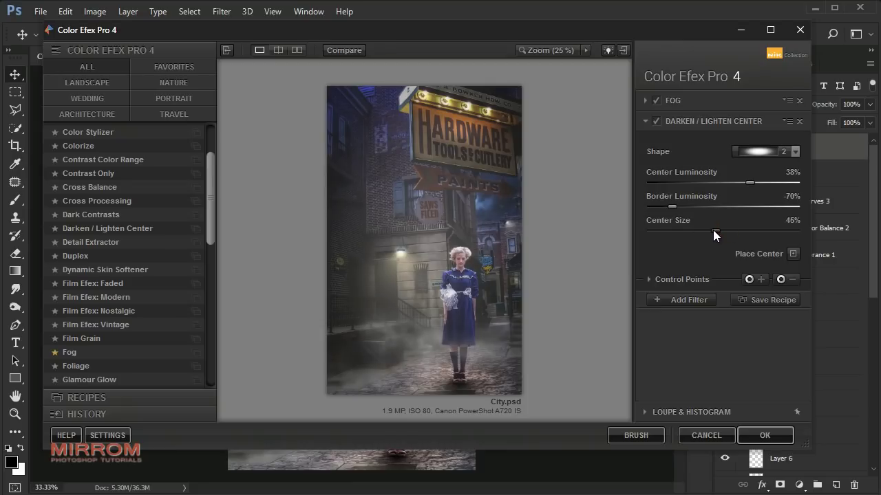
pyautogui.click(657, 121)
pyautogui.click(659, 121)
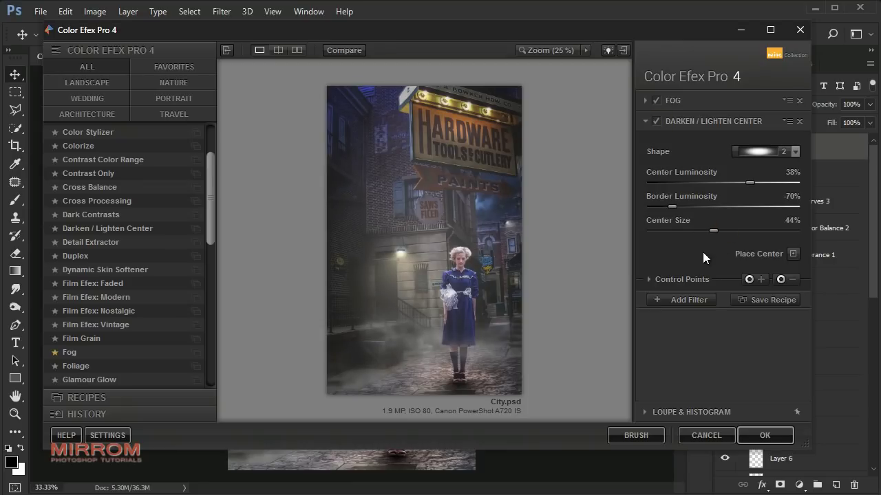
# - Add a Cross Processing filter using method B02
pyautogui.click(702, 307)
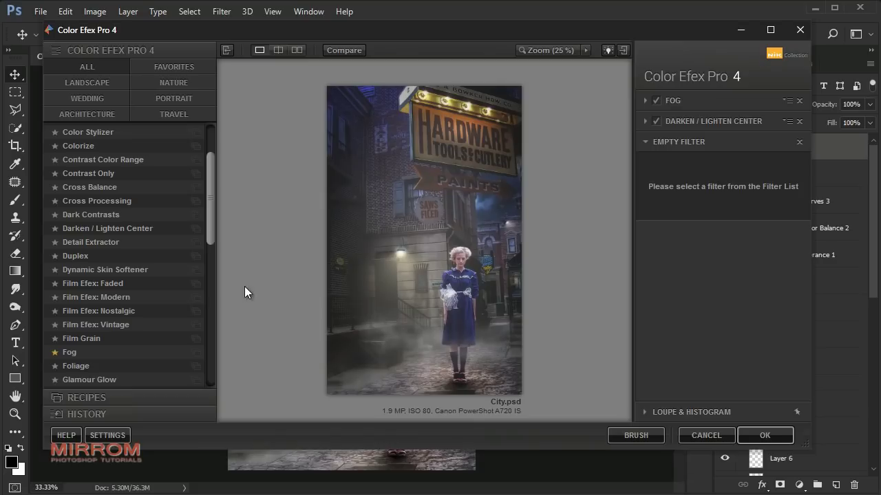
pyautogui.click(97, 202)
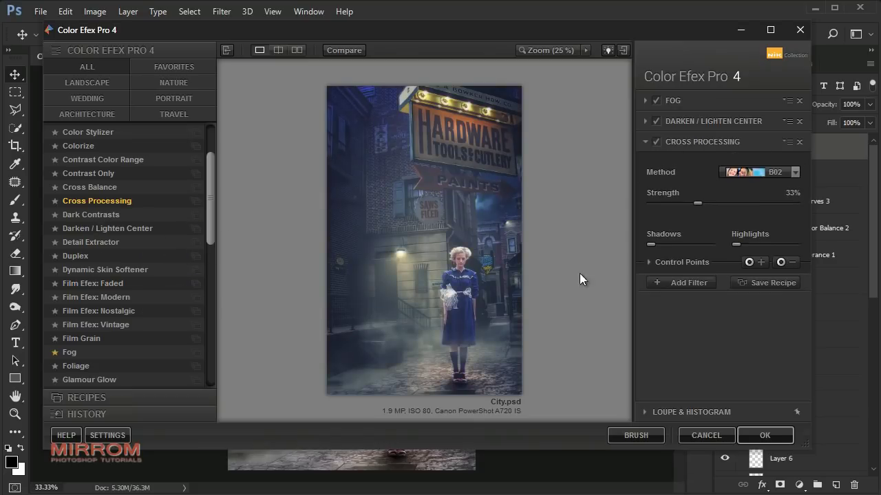
pyautogui.click(745, 172)
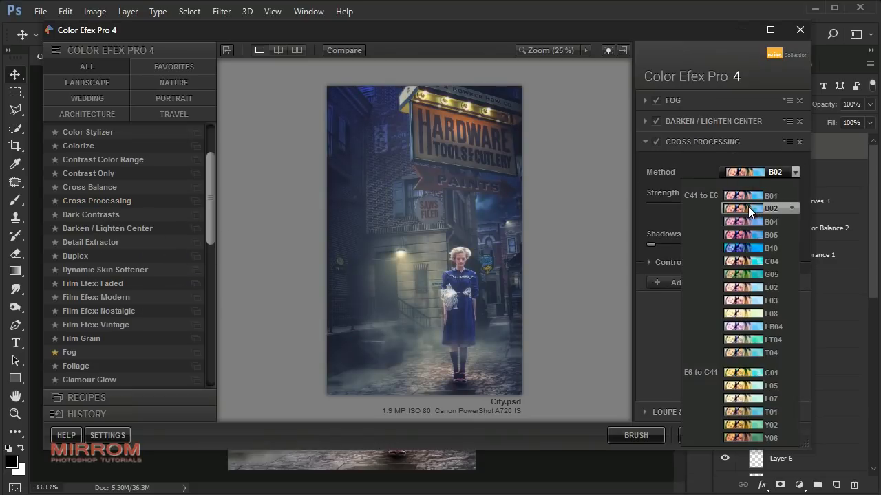
pyautogui.click(748, 206)
pyautogui.click(656, 142)
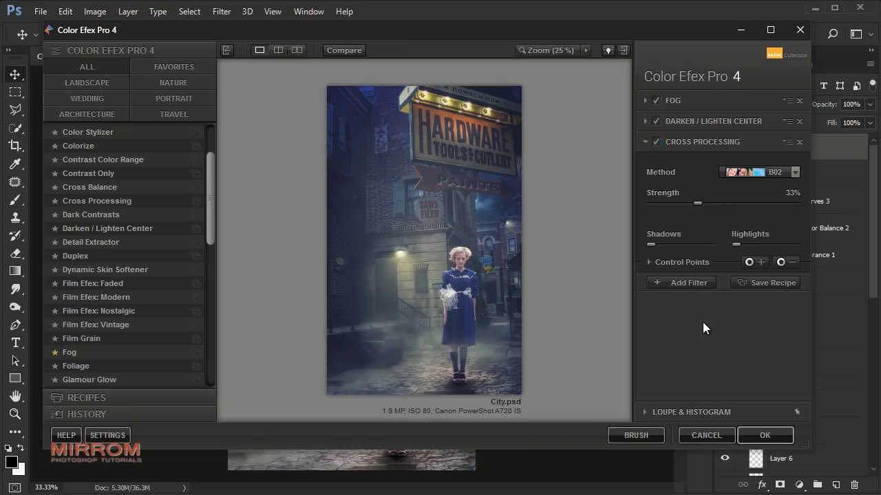
# - Add a Polarization filter with strength raised to 109%
pyautogui.click(690, 283)
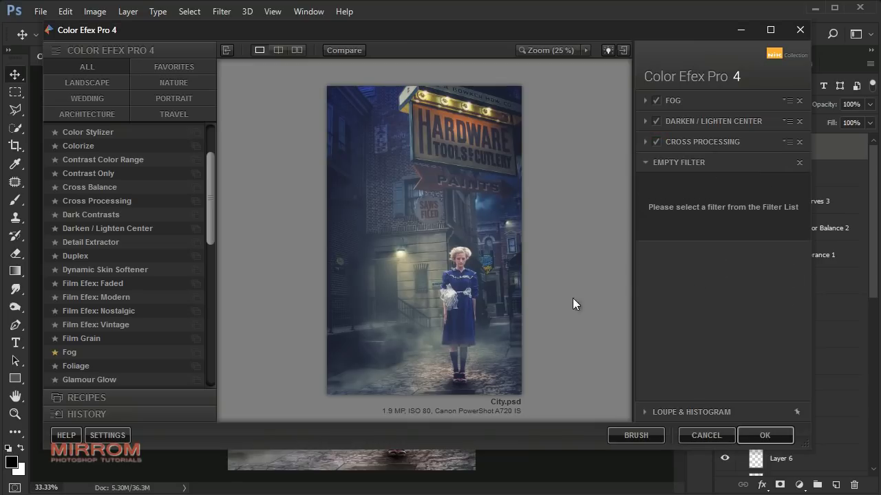
pyautogui.scroll(-1, 114, 302)
pyautogui.moveTo(210, 199); pyautogui.dragTo(218, 287)
pyautogui.click(75, 347)
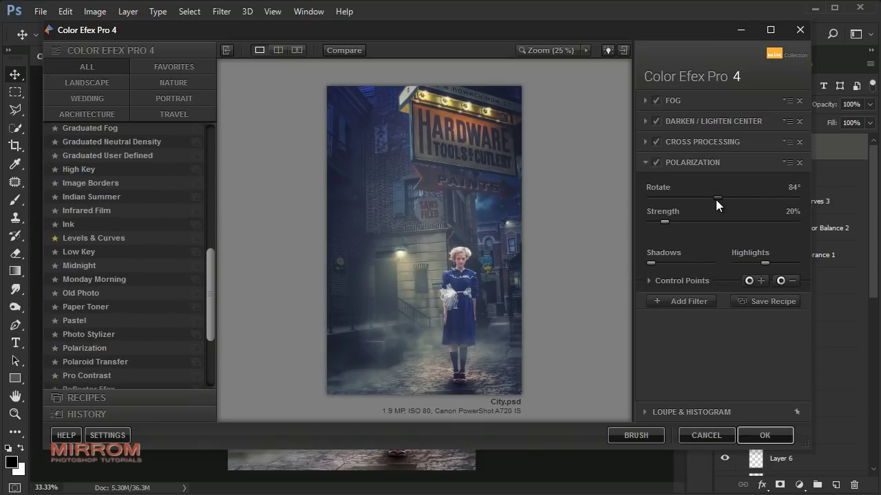
pyautogui.moveTo(718, 201); pyautogui.dragTo(716, 200)
pyautogui.moveTo(670, 220); pyautogui.dragTo(733, 225)
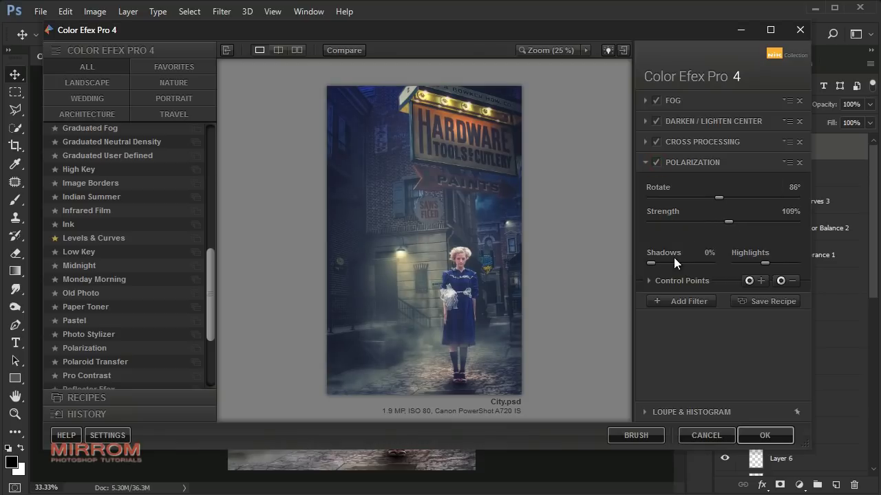
pyautogui.click(657, 162)
pyautogui.click(658, 162)
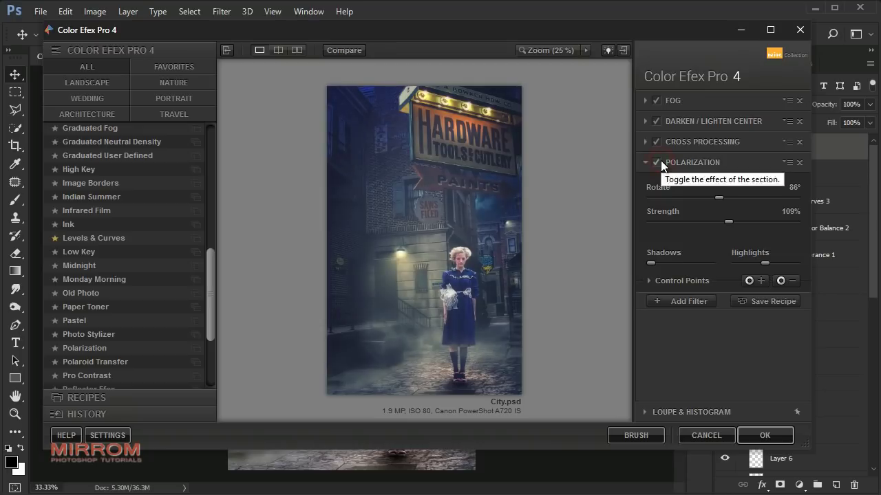
# - Add Levels & Curves with a bent tone curve and apply the grade as a new layer
pyautogui.click(685, 301)
pyautogui.click(134, 239)
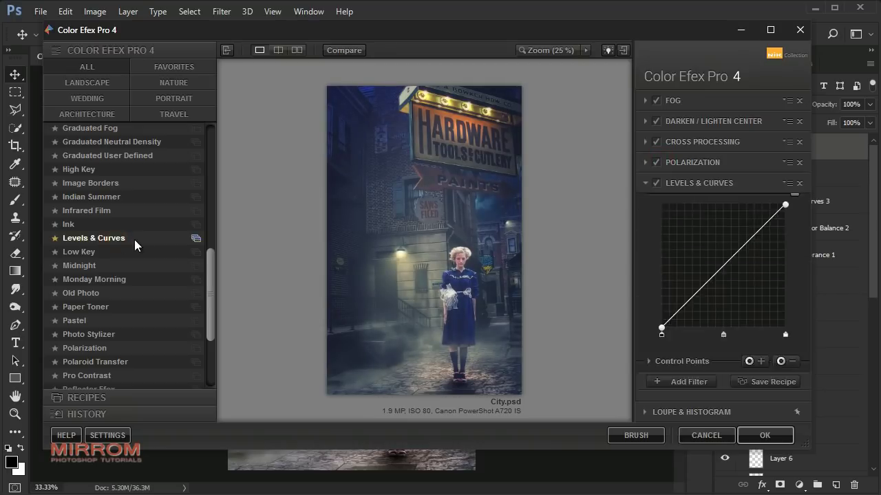
pyautogui.moveTo(726, 296); pyautogui.dragTo(727, 301)
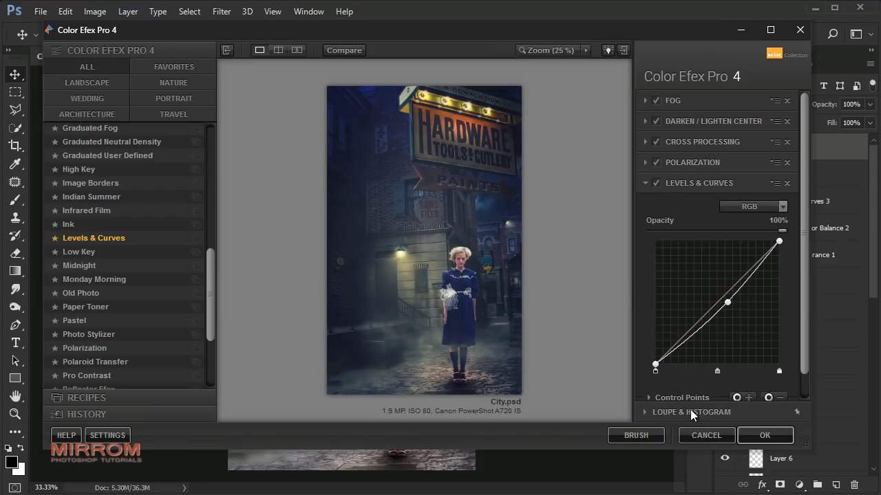
pyautogui.click(762, 436)
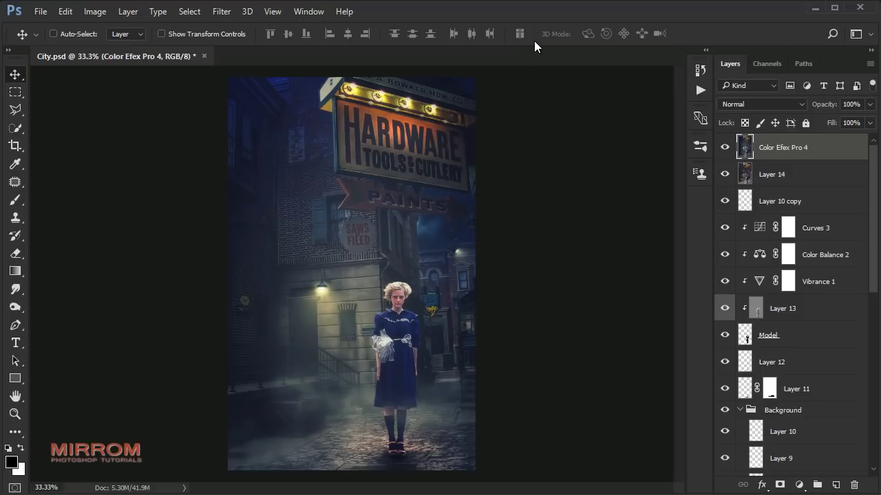
# - Add a Gradient Map adjustment layer starting from a blue-to-yellow gradient preset
pyautogui.keyDown('ctrl'); pyautogui.click(346, 124); pyautogui.keyUp('ctrl')
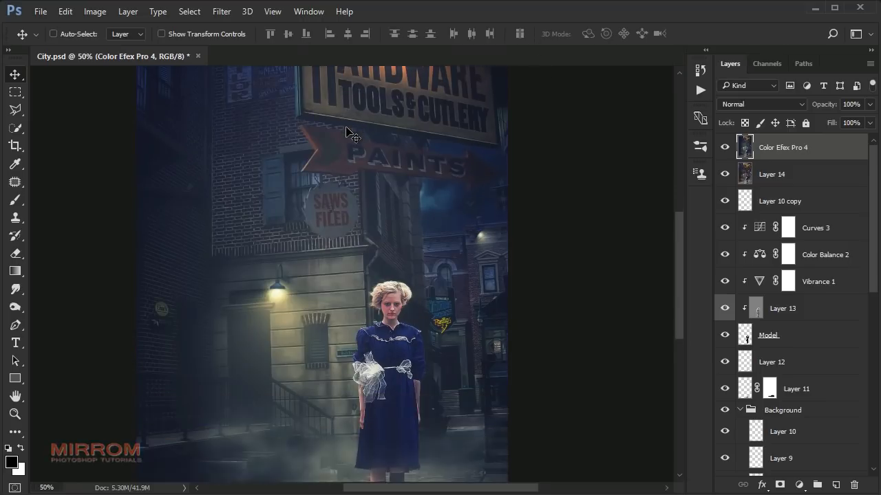
pyautogui.keyDown('alt'); pyautogui.click(577, 352); pyautogui.keyUp('alt')
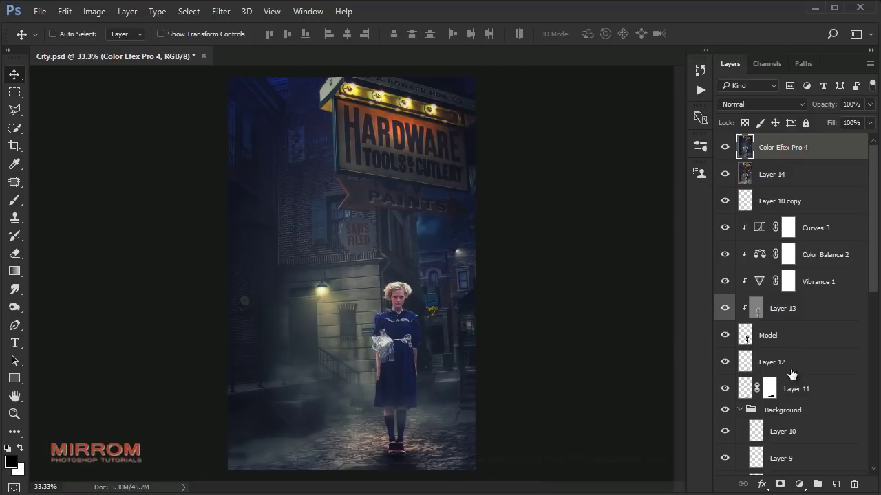
pyautogui.click(797, 486)
pyautogui.click(822, 454)
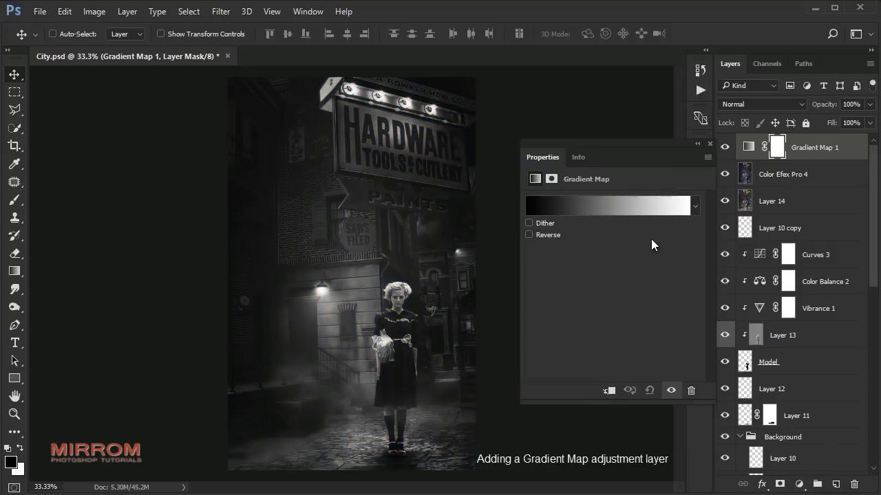
pyautogui.click(643, 206)
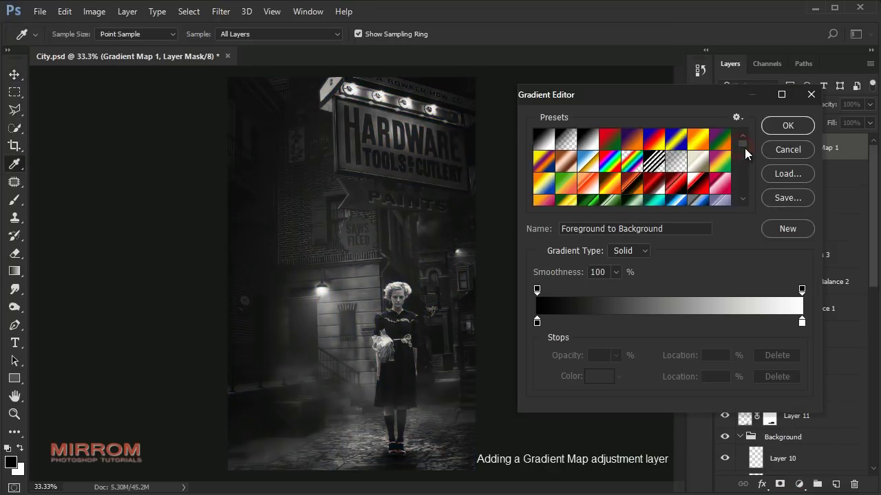
pyautogui.moveTo(745, 148); pyautogui.dragTo(741, 161)
pyautogui.click(575, 176)
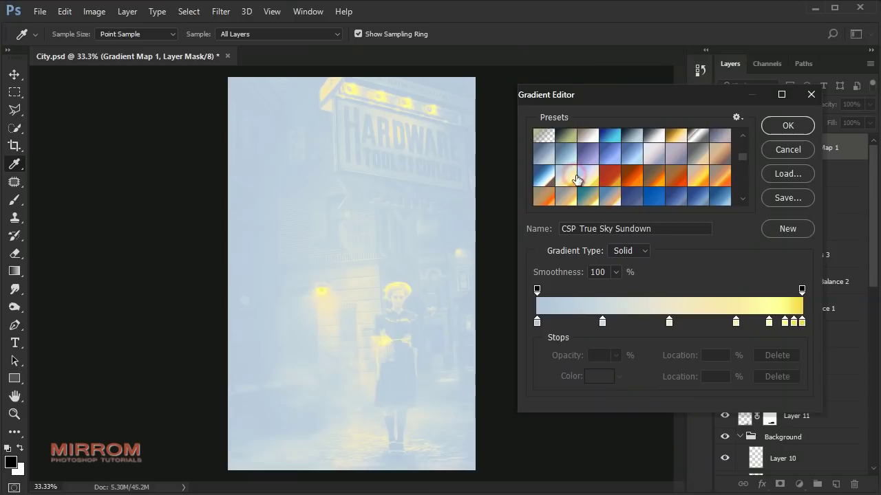
pyautogui.click(698, 154)
pyautogui.moveTo(741, 155); pyautogui.dragTo(738, 192)
pyautogui.click(544, 197)
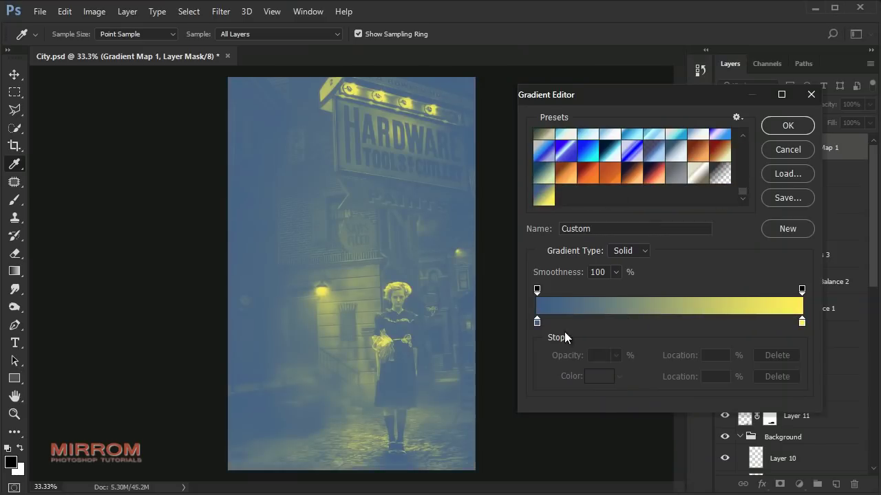
# - Set the gradient stops to dark blue #3e5c86 and yellow #fff25c
pyautogui.click(536, 322)
pyautogui.click(599, 376)
pyautogui.moveTo(574, 144); pyautogui.dragTo(492, 126)
pyautogui.click(701, 357)
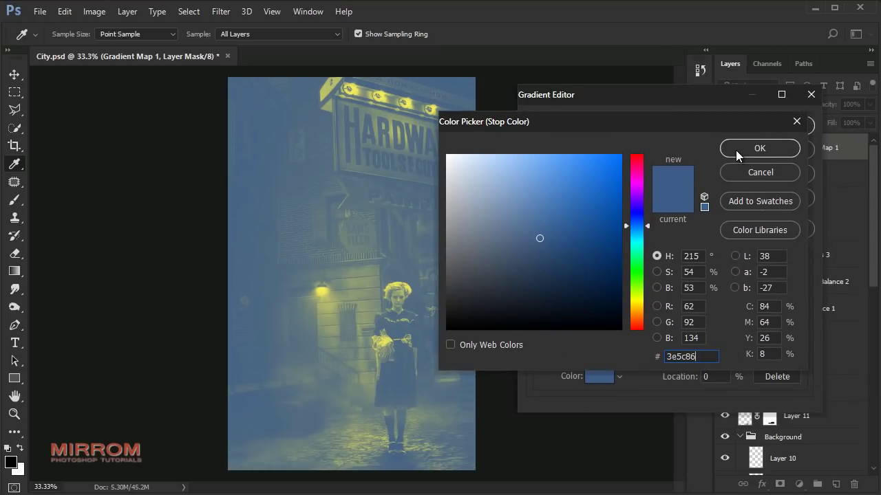
pyautogui.click(736, 150)
pyautogui.click(802, 323)
pyautogui.click(598, 376)
pyautogui.click(701, 358)
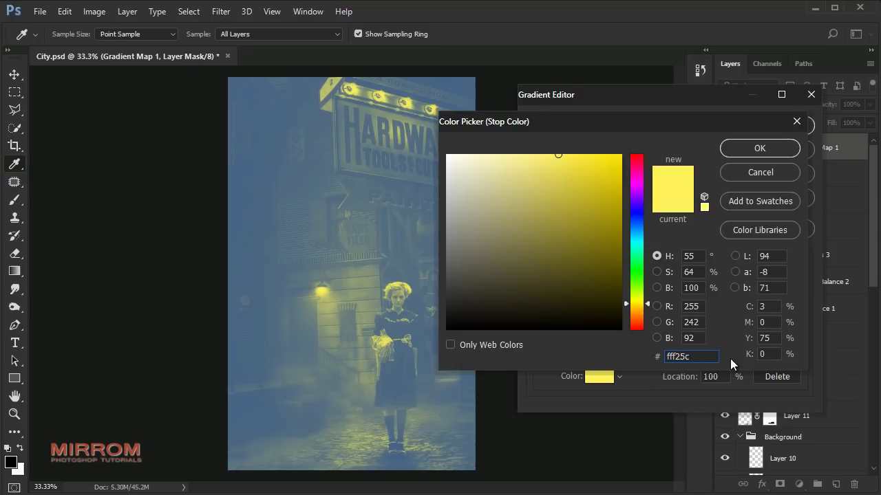
pyautogui.click(743, 150)
pyautogui.press('Return')
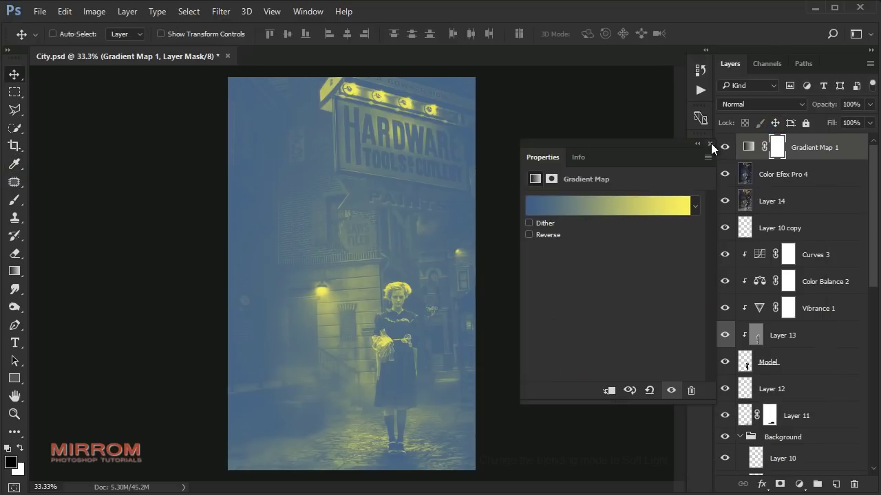
# - Set the Gradient Map 1 layer's blend mode to Soft Light
pyautogui.click(756, 104)
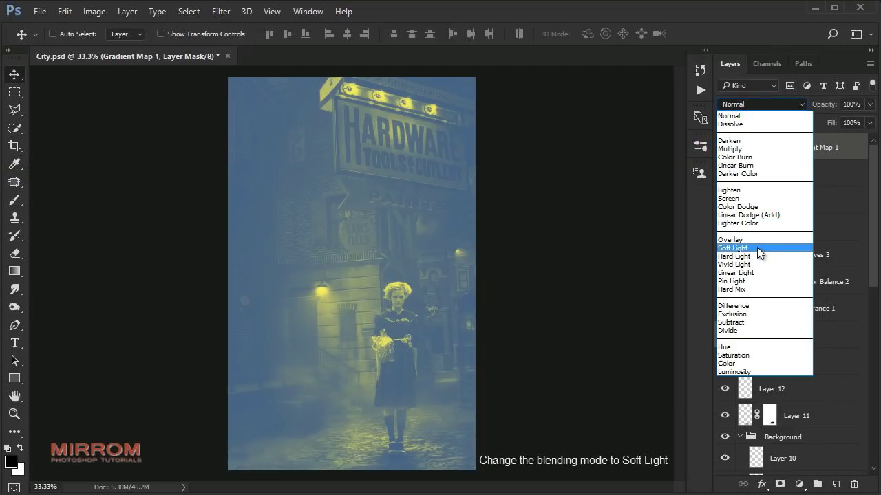
pyautogui.click(757, 248)
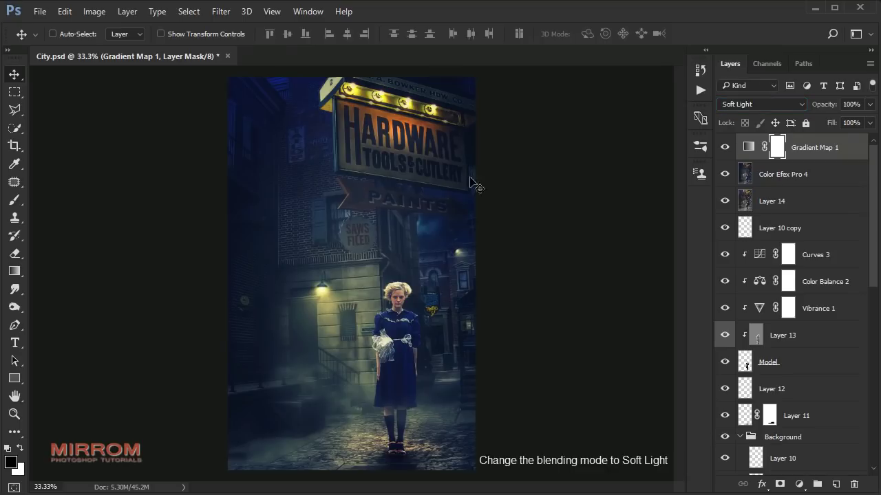
pyautogui.keyDown('ctrl'); pyautogui.click(346, 103); pyautogui.keyUp('ctrl')
pyautogui.scroll(2, 402, 165)
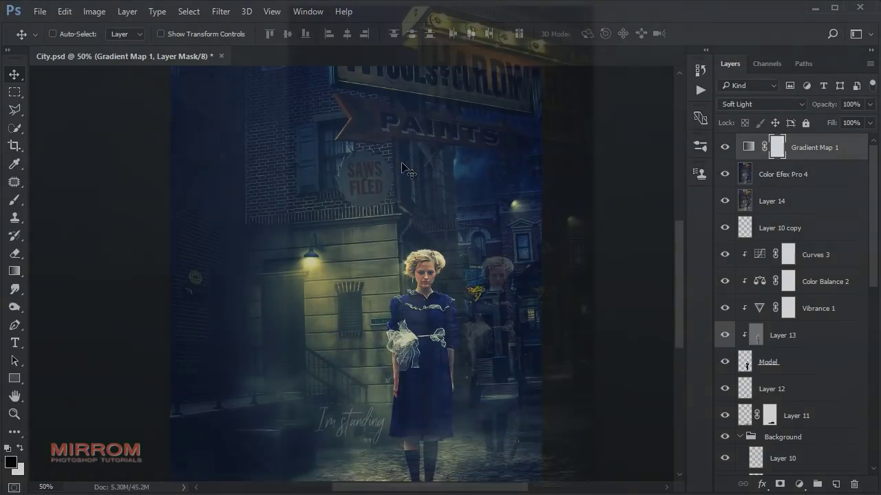